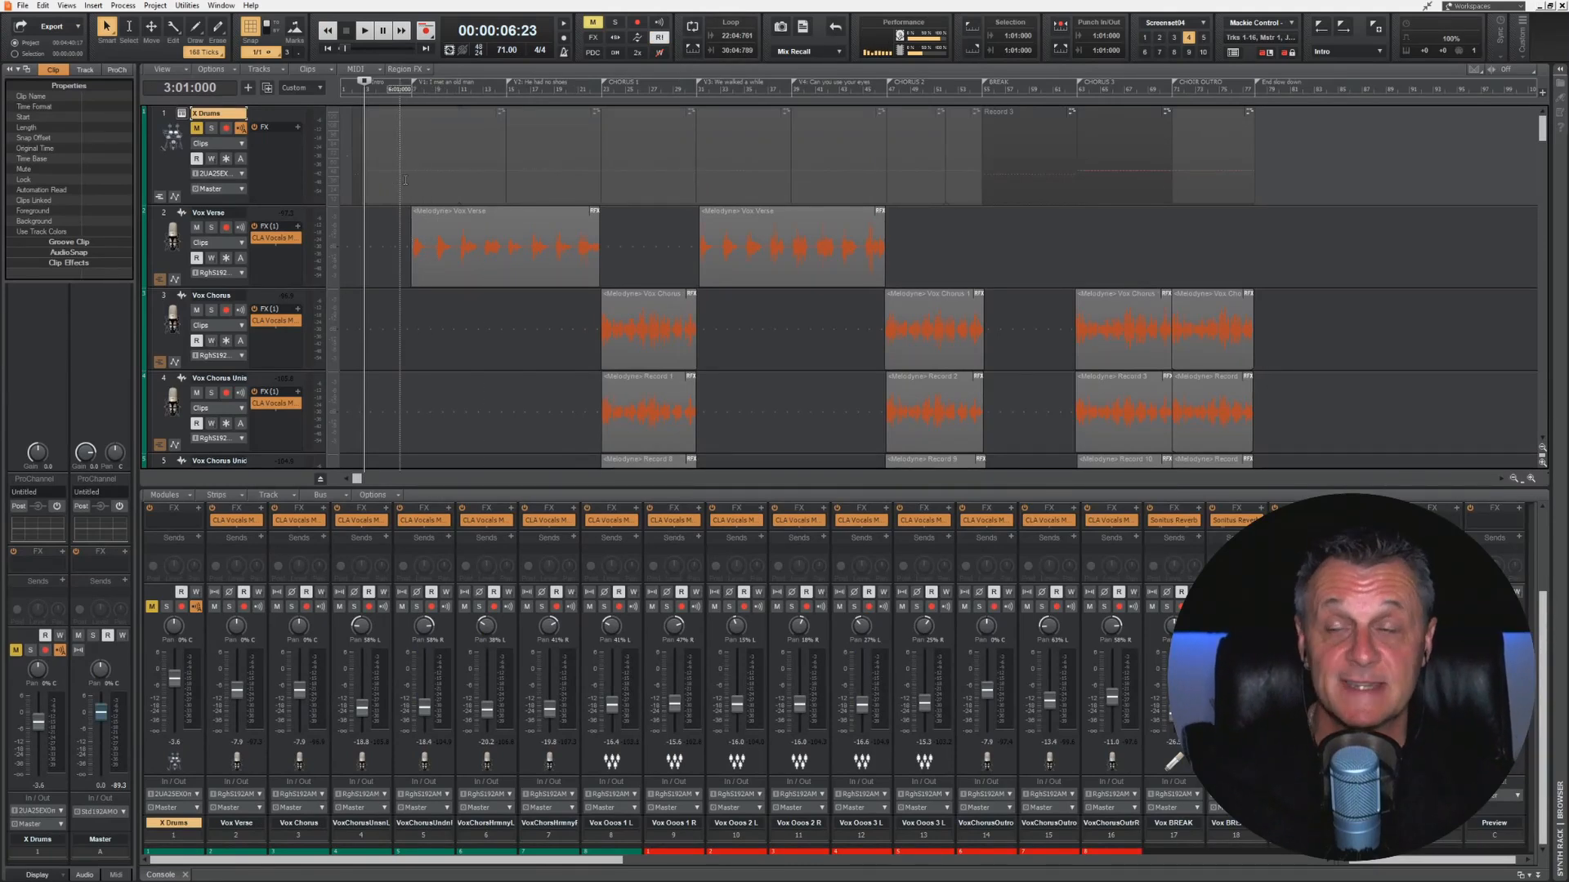
Step: Open the X Drums track's SI-Drum Kit instrument to view it, and close its window
{"action": "left_click", "coordinate": [181, 113]}
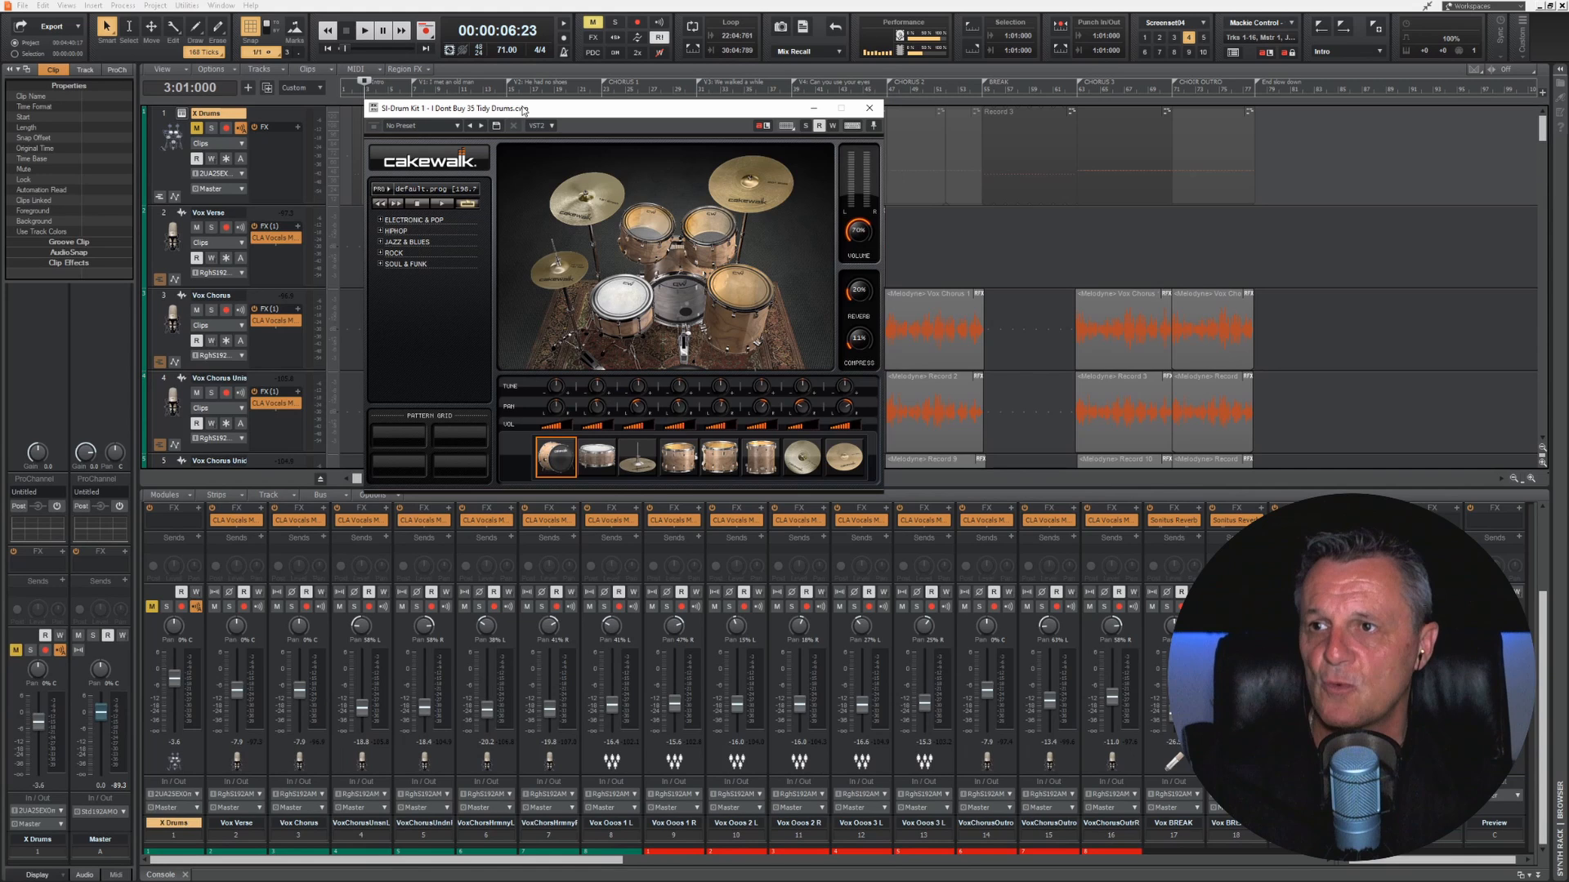
{"action": "left_click_drag", "start_coordinate": [538, 112], "coordinate": [618, 227]}
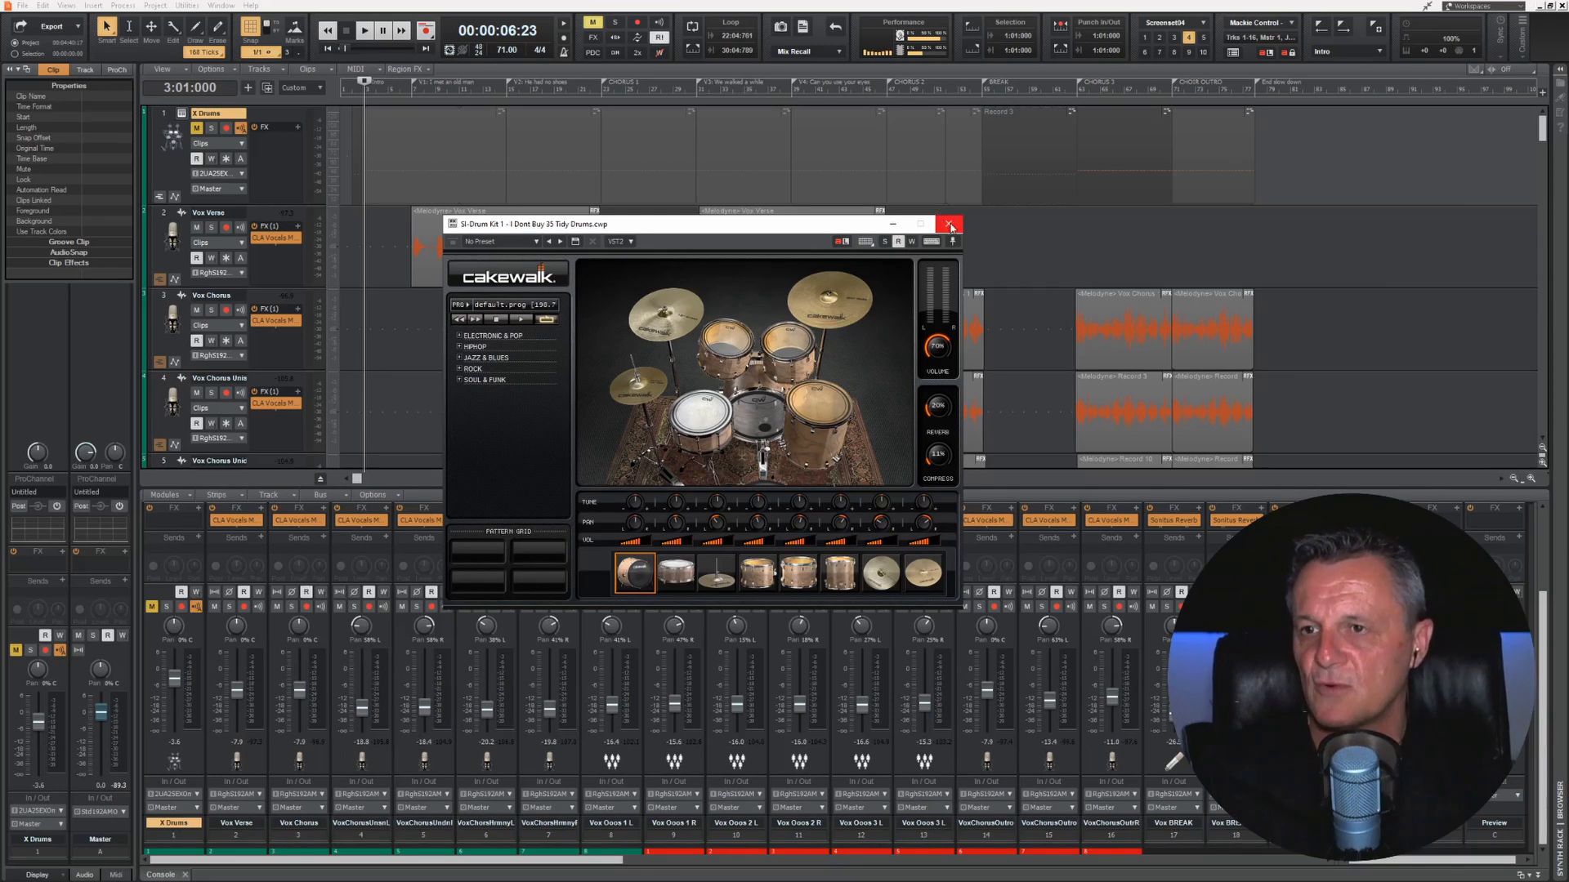
{"action": "left_click", "coordinate": [949, 225]}
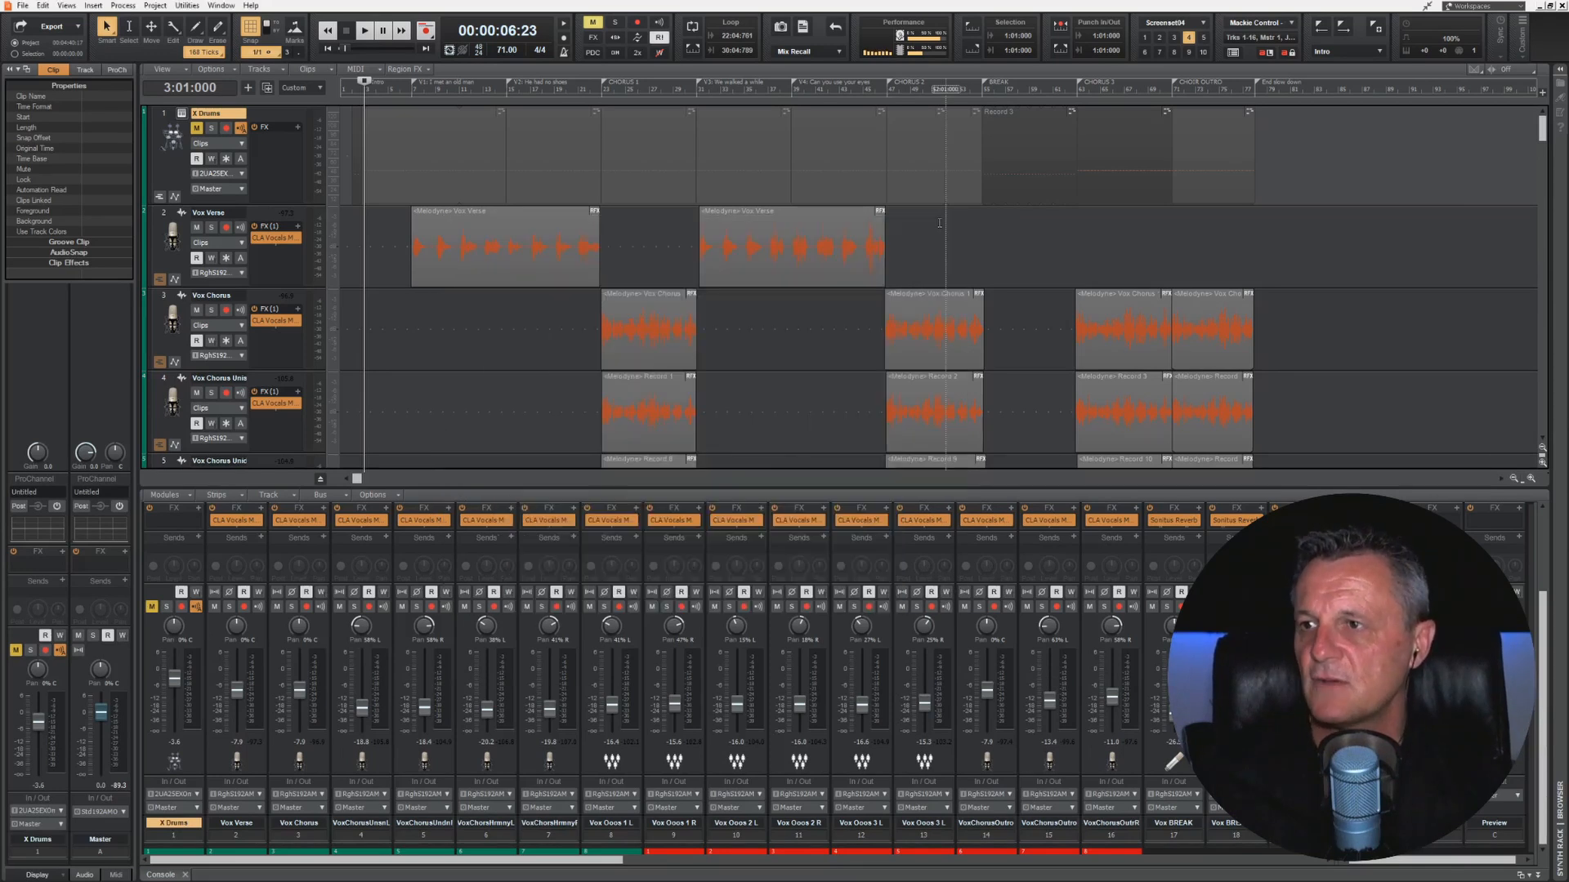
Step: Show the synth rack and delete the X Drums track together with its SI-Drum Kit instrument
{"action": "left_click", "coordinate": [164, 114]}
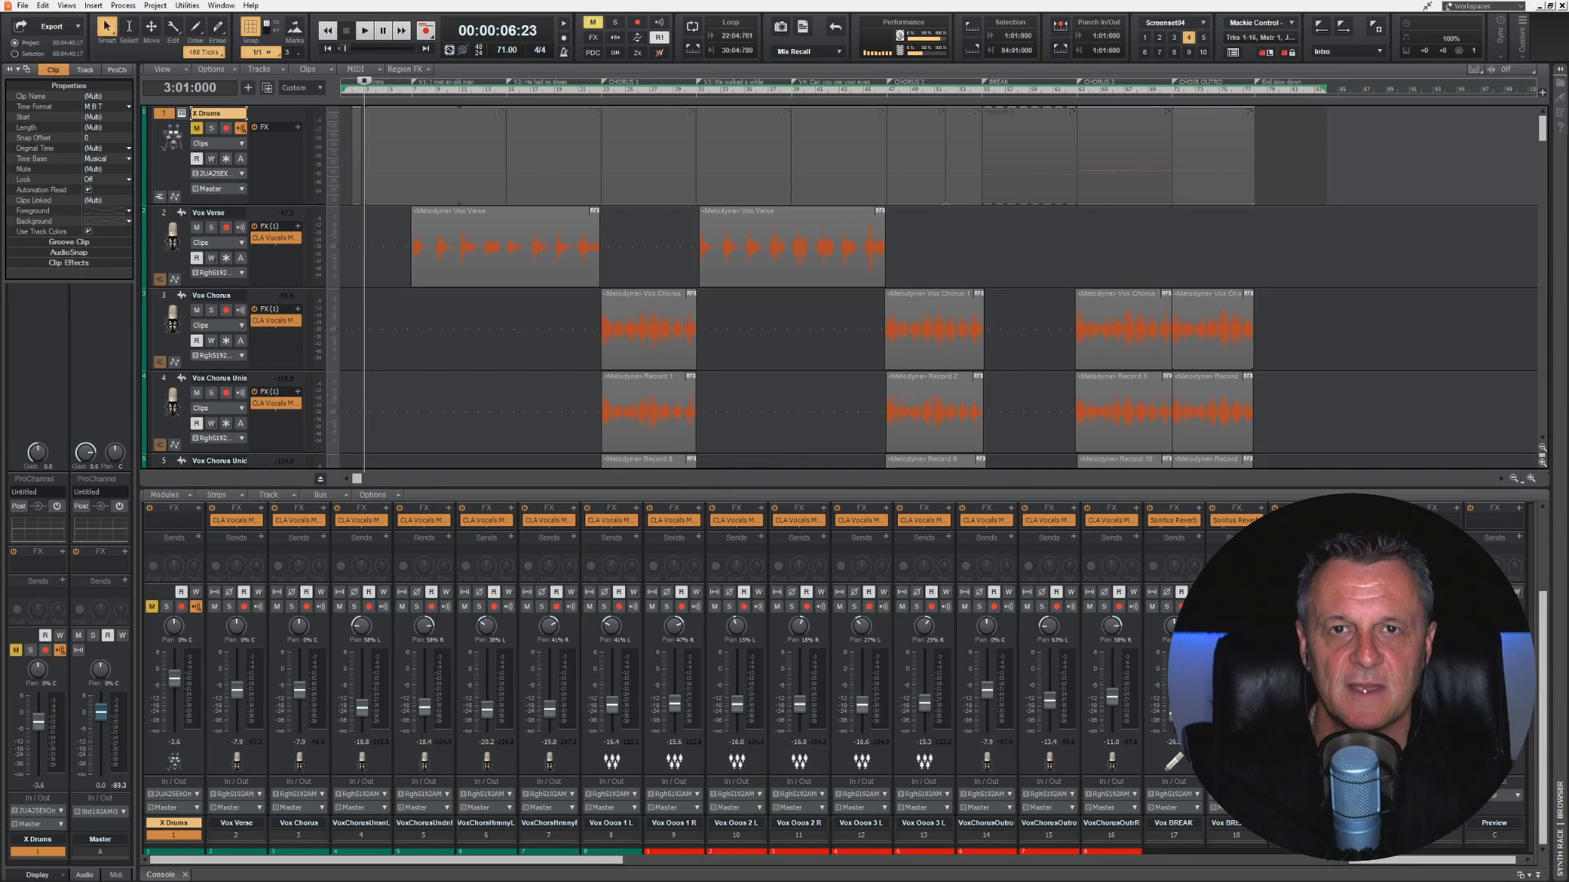
{"action": "left_click", "coordinate": [1560, 74]}
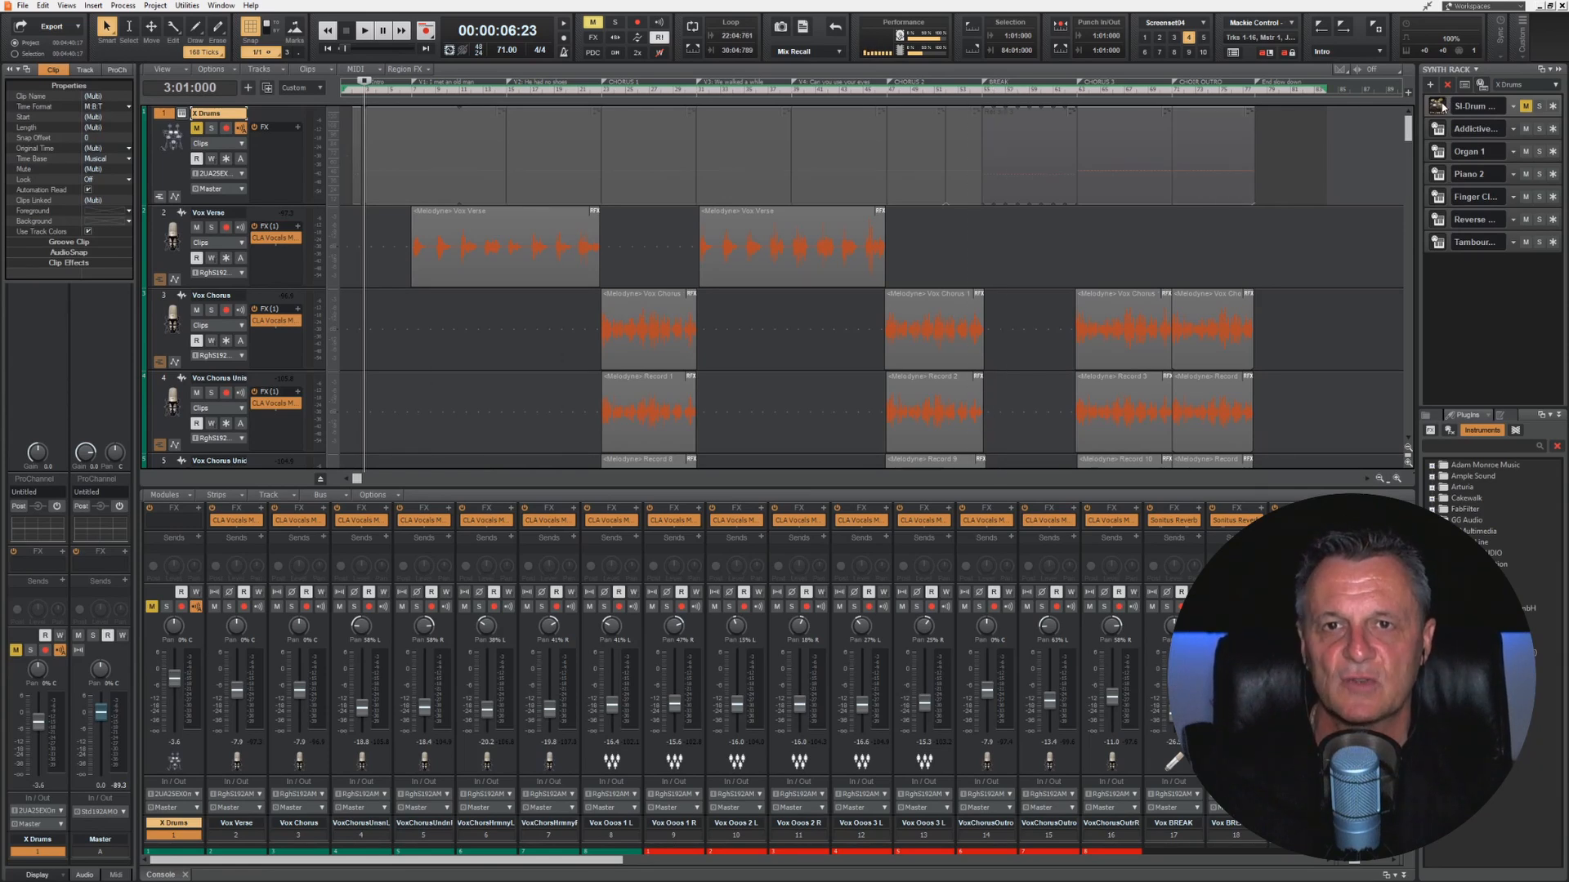
{"action": "right_click", "coordinate": [167, 117]}
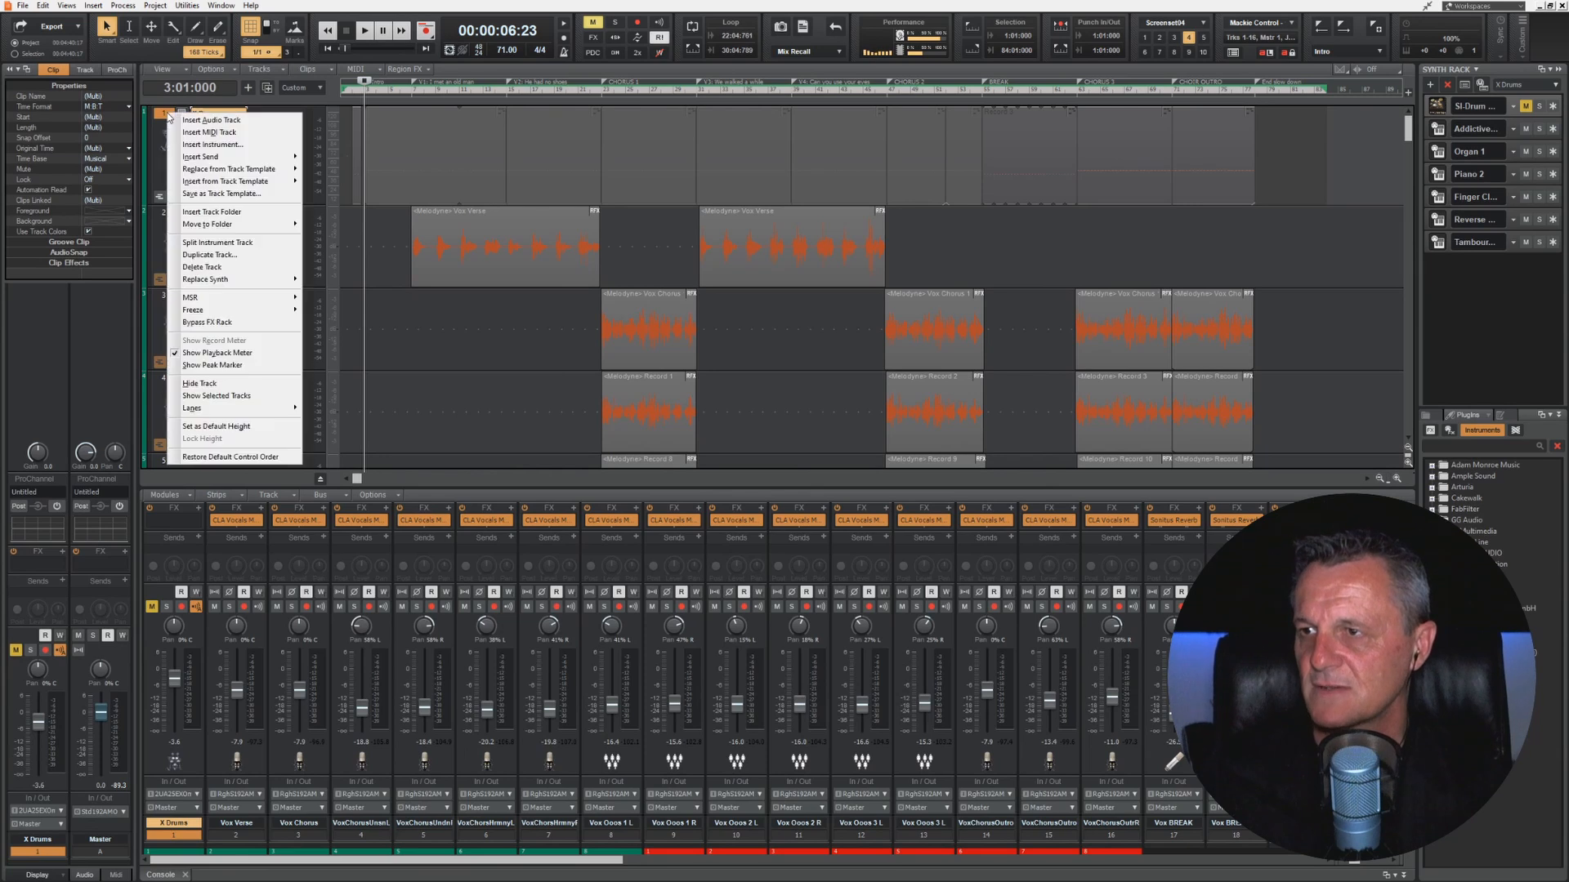
{"action": "left_click", "coordinate": [201, 267]}
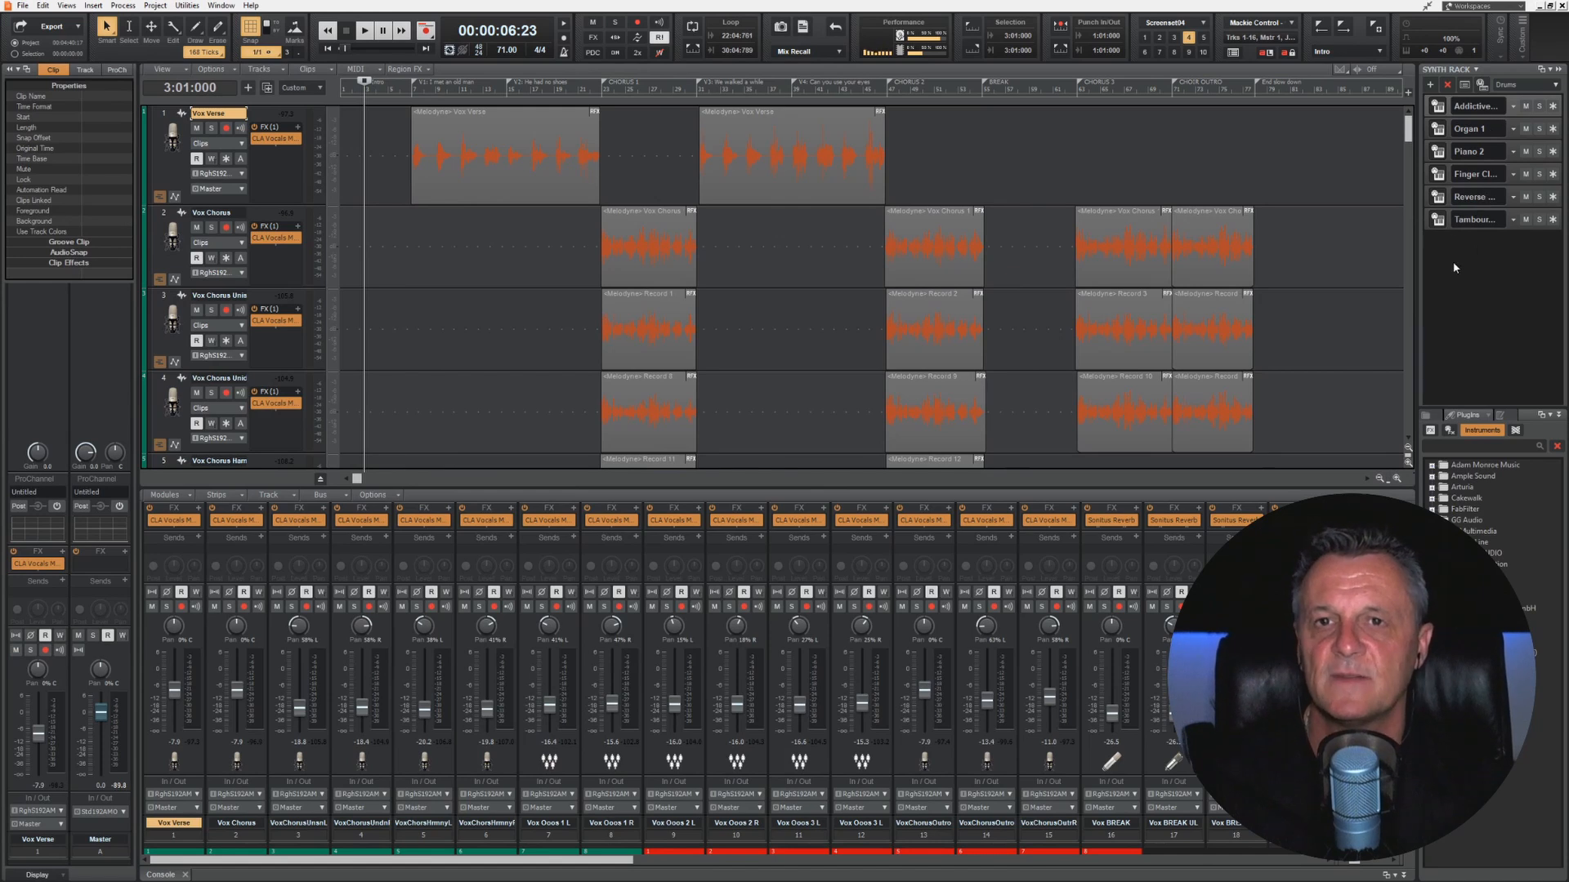
Step: Collapse the browser and the inspector to widen the track view and console
{"action": "left_click", "coordinate": [1558, 72]}
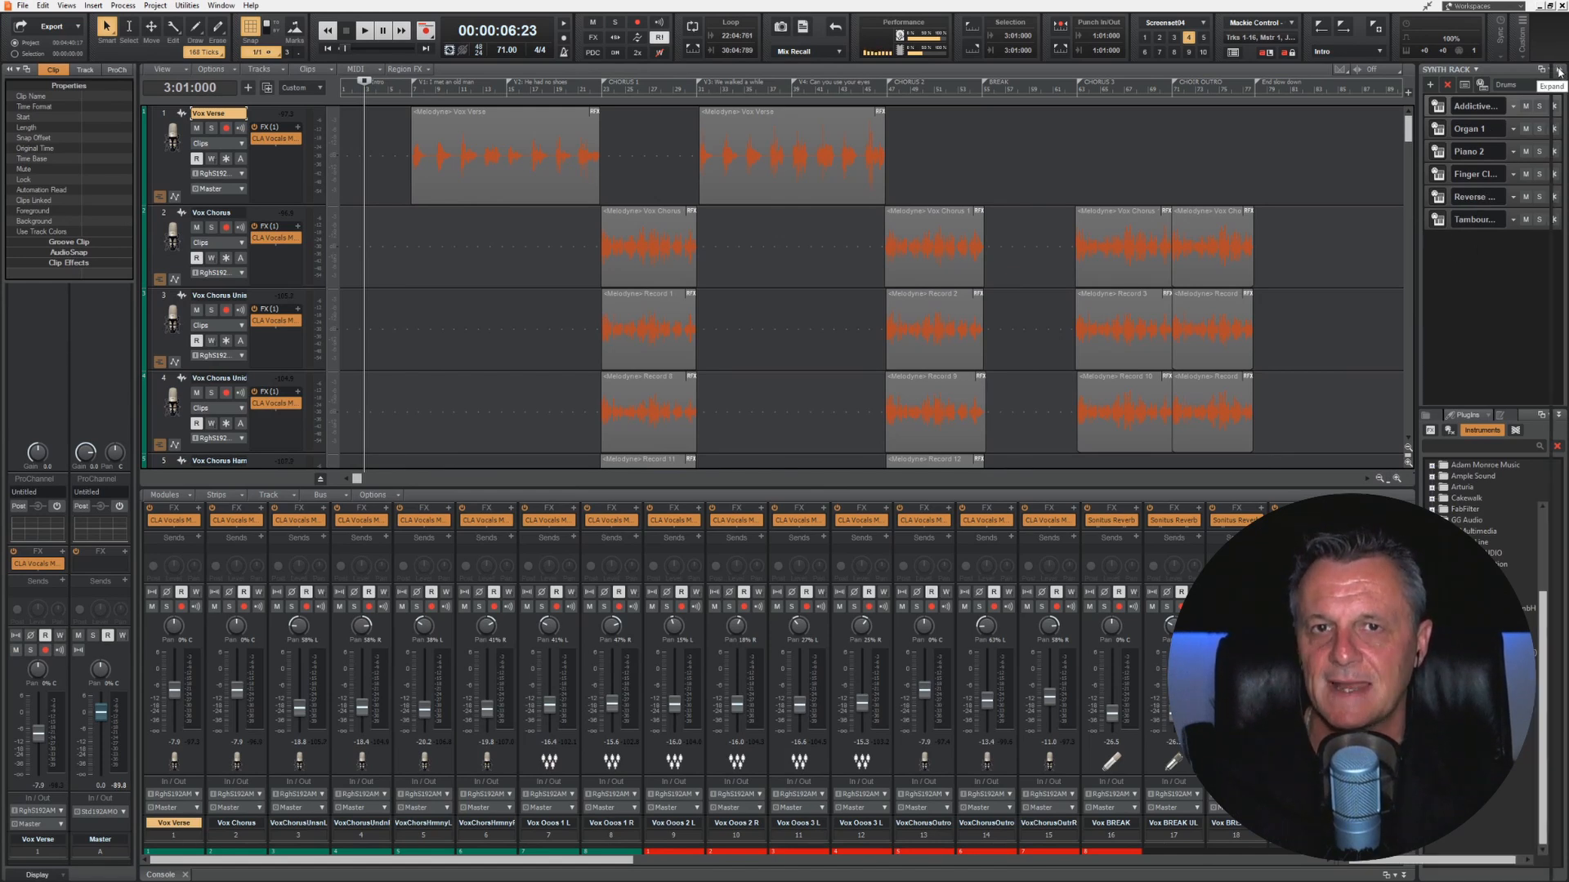
{"action": "left_click", "coordinate": [9, 70]}
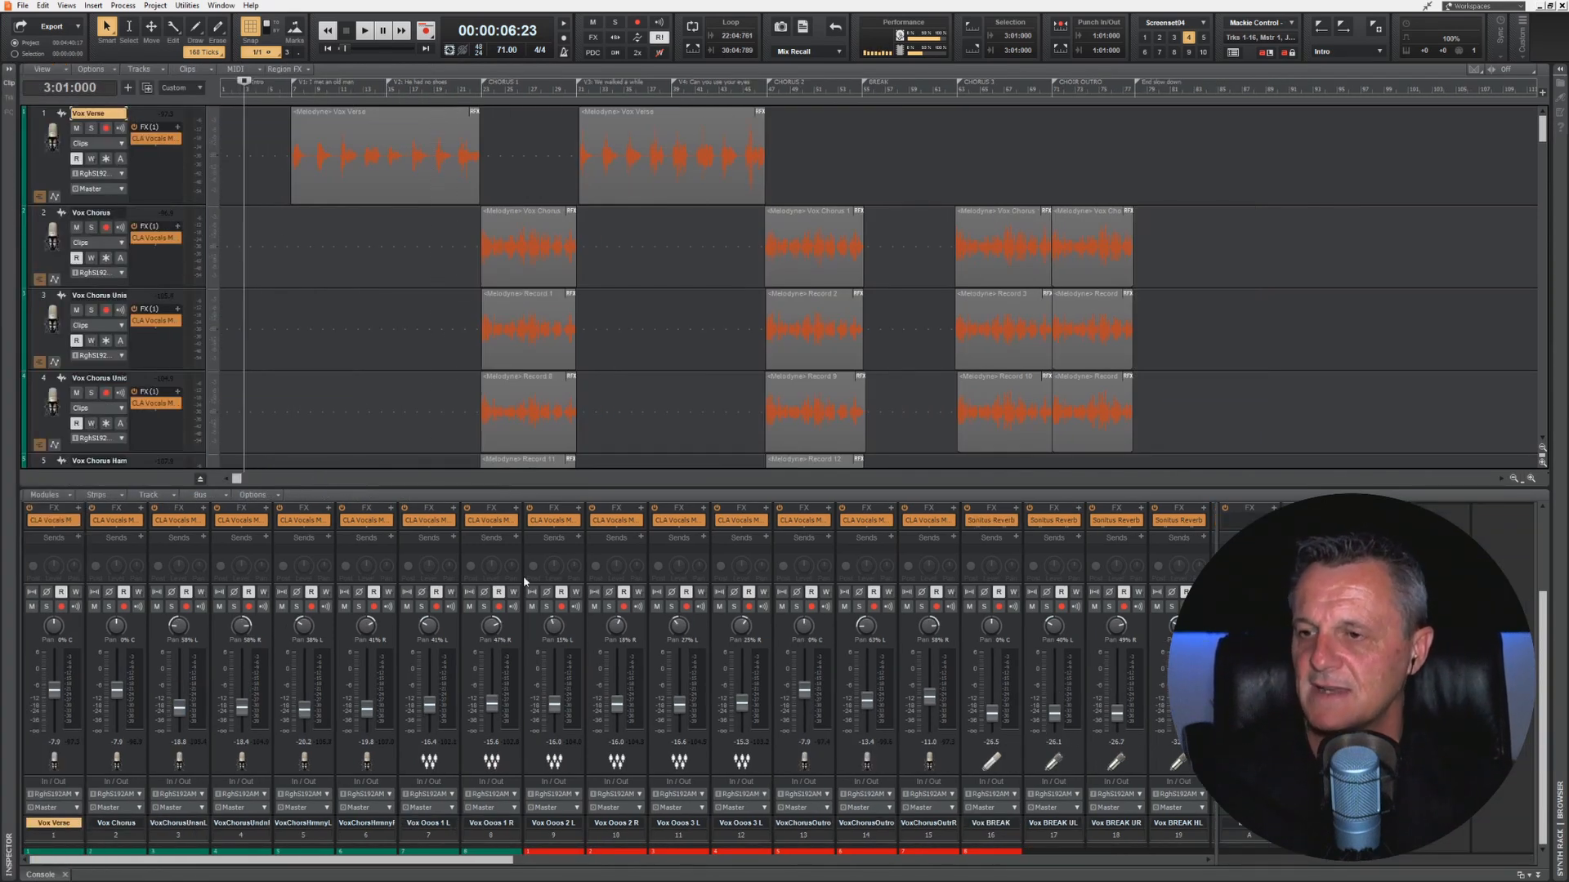
Step: Select the Drums track and bring its channel strip into view in the console
{"action": "left_click_drag", "start_coordinate": [1543, 145], "coordinate": [1542, 294]}
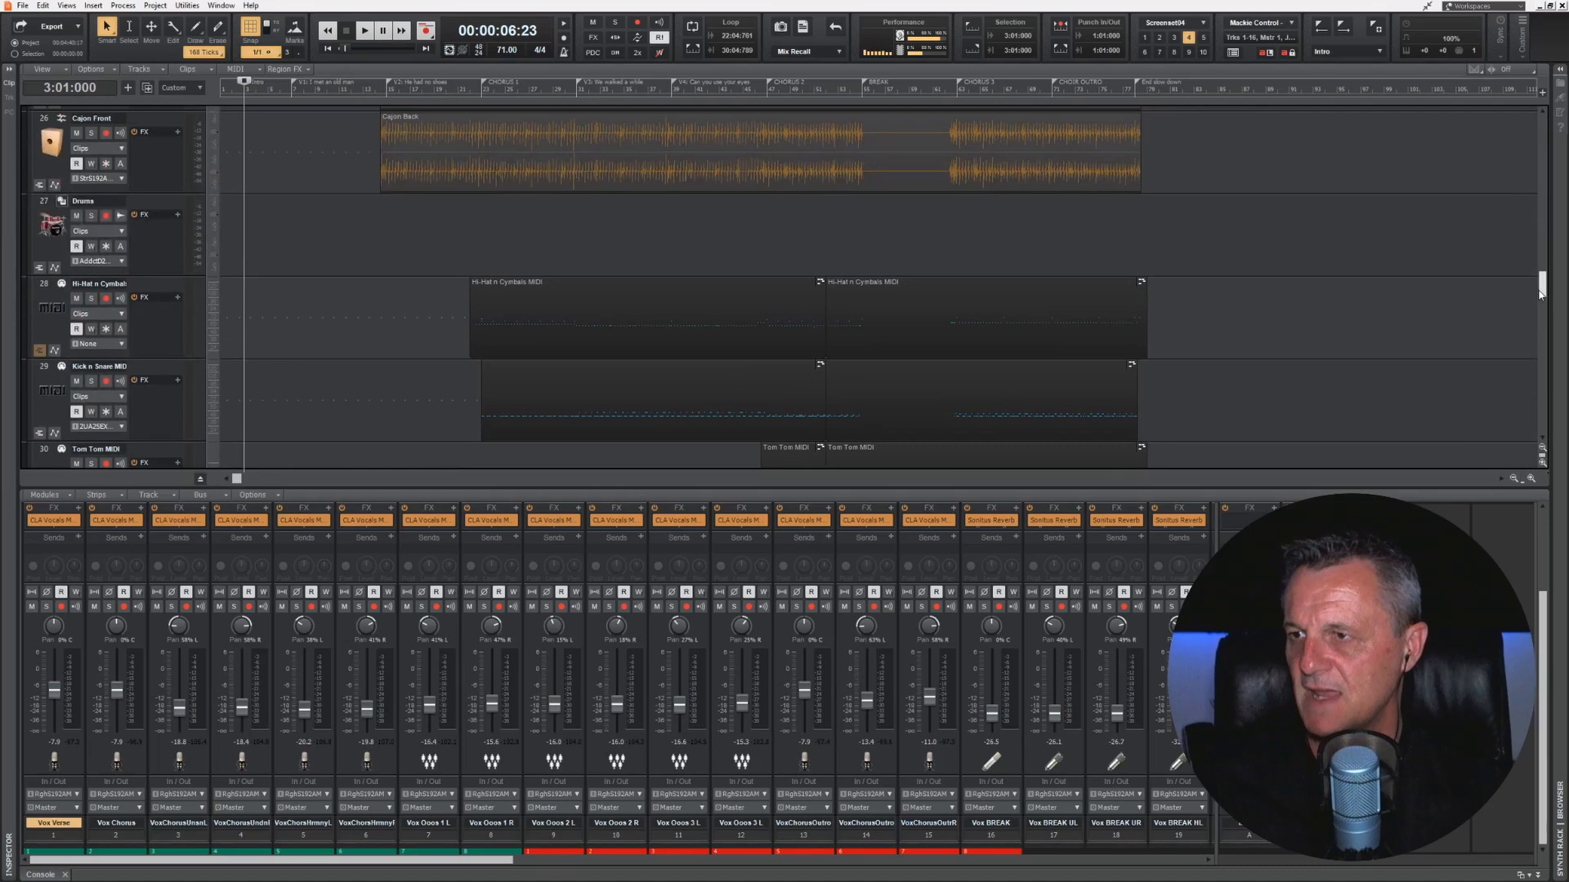
{"action": "left_click", "coordinate": [44, 202]}
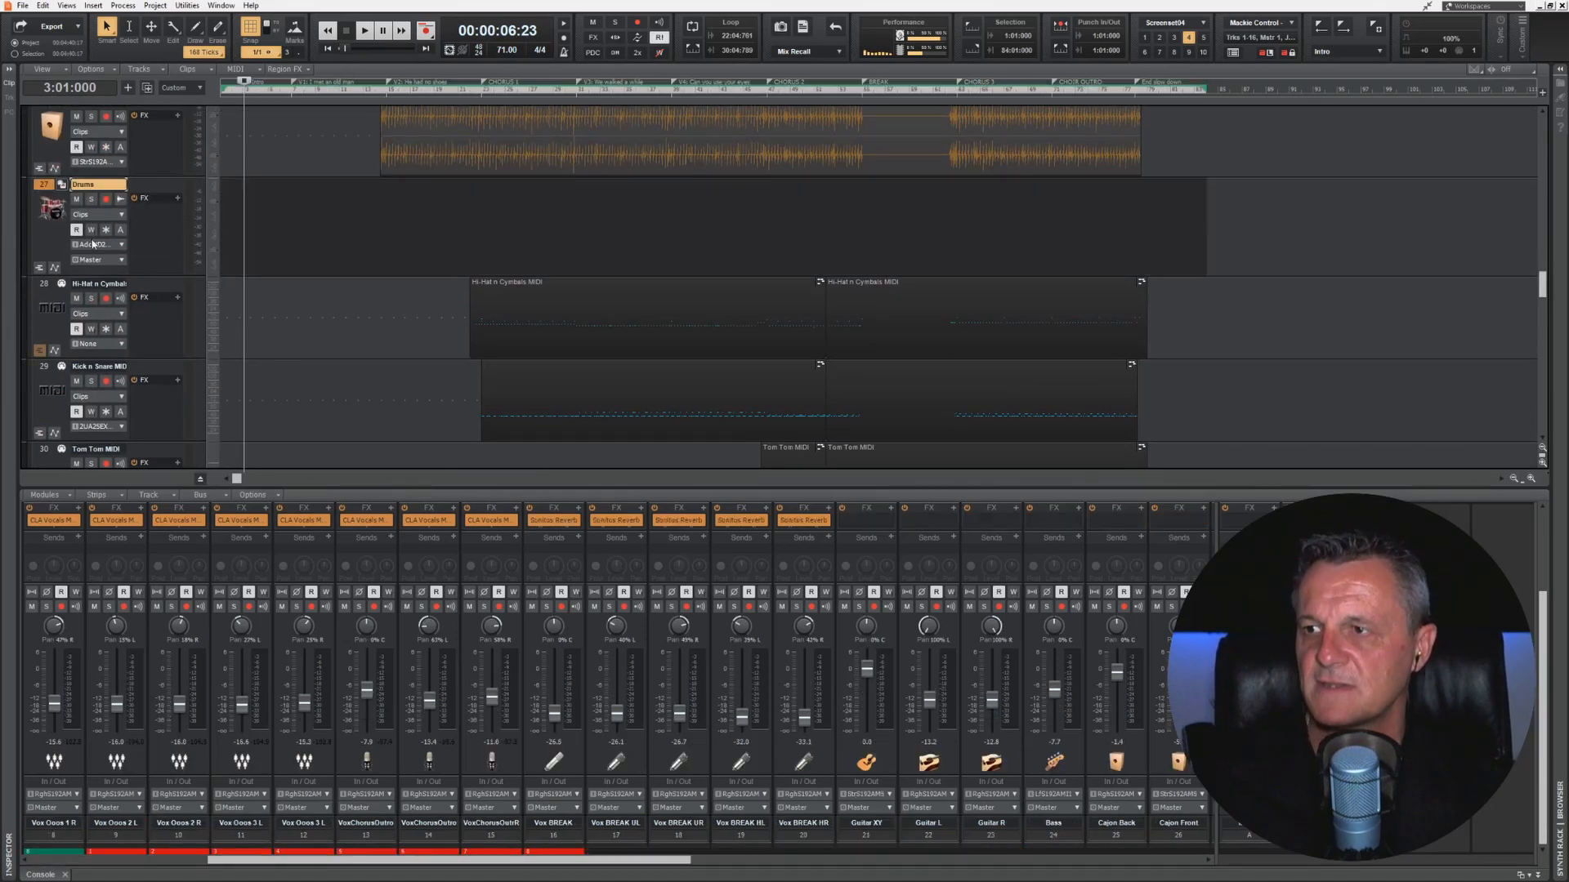
{"action": "left_click_drag", "start_coordinate": [677, 860], "coordinate": [970, 878]}
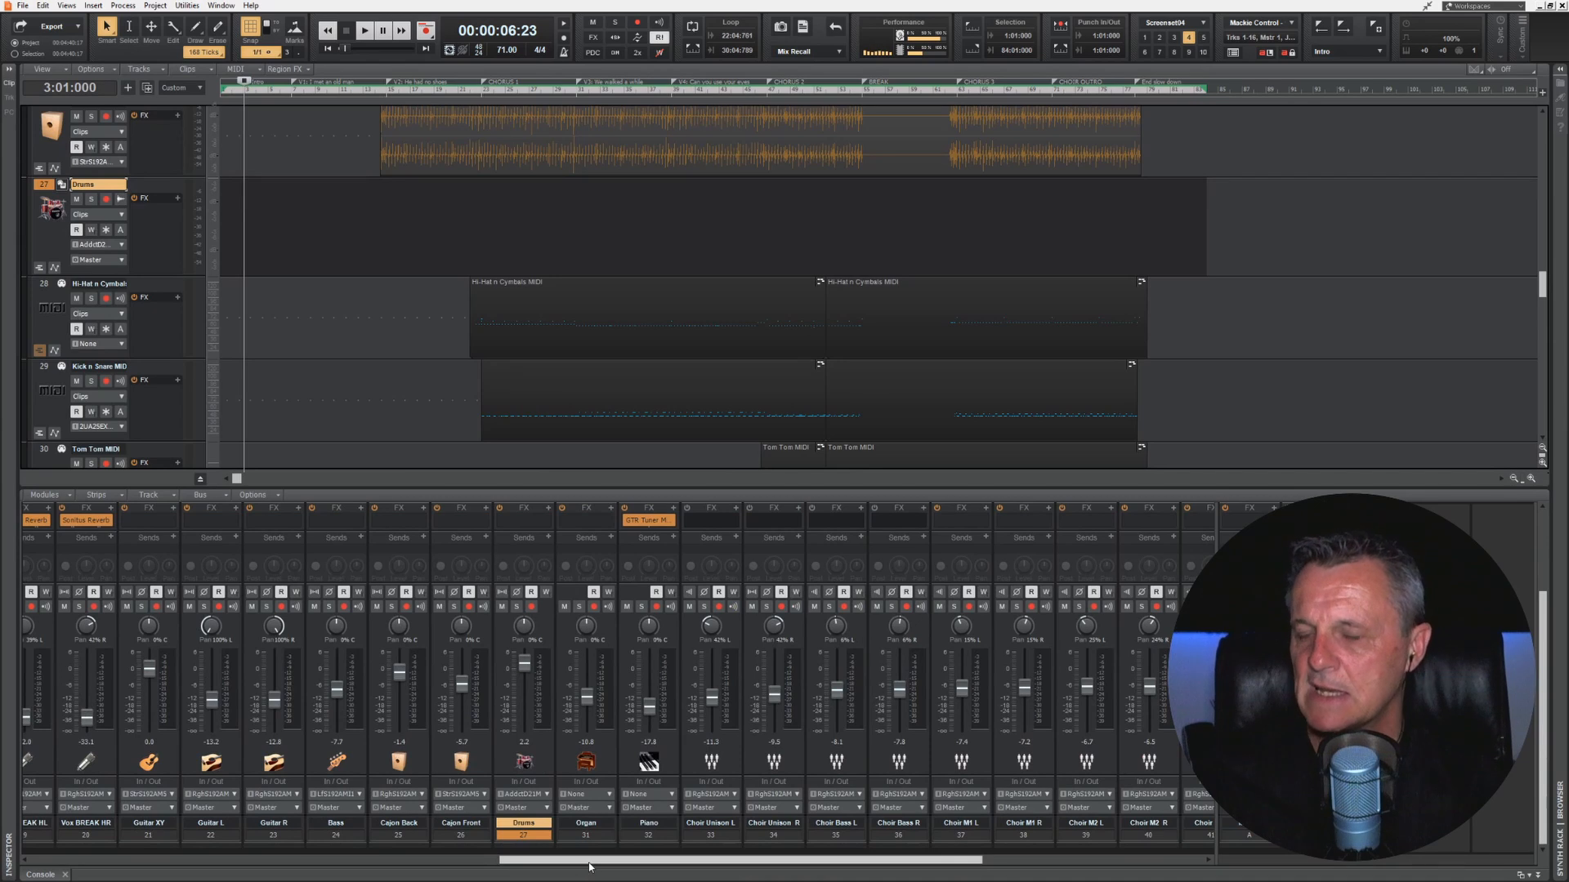
{"action": "left_click_drag", "start_coordinate": [595, 862], "coordinate": [620, 863]}
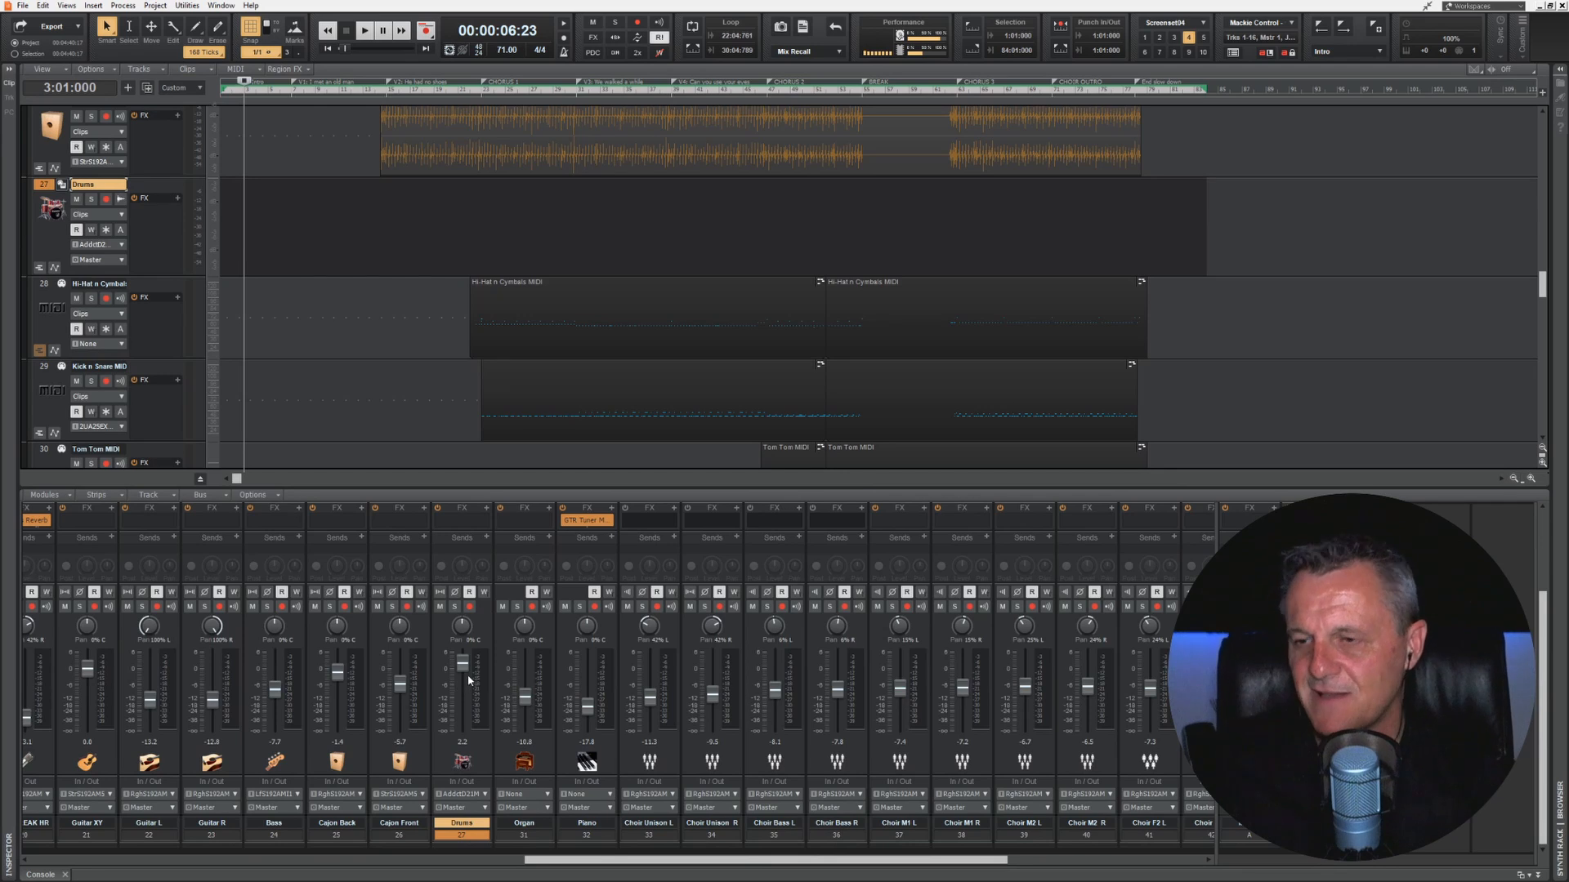
{"action": "mouse_move", "coordinate": [463, 681]}
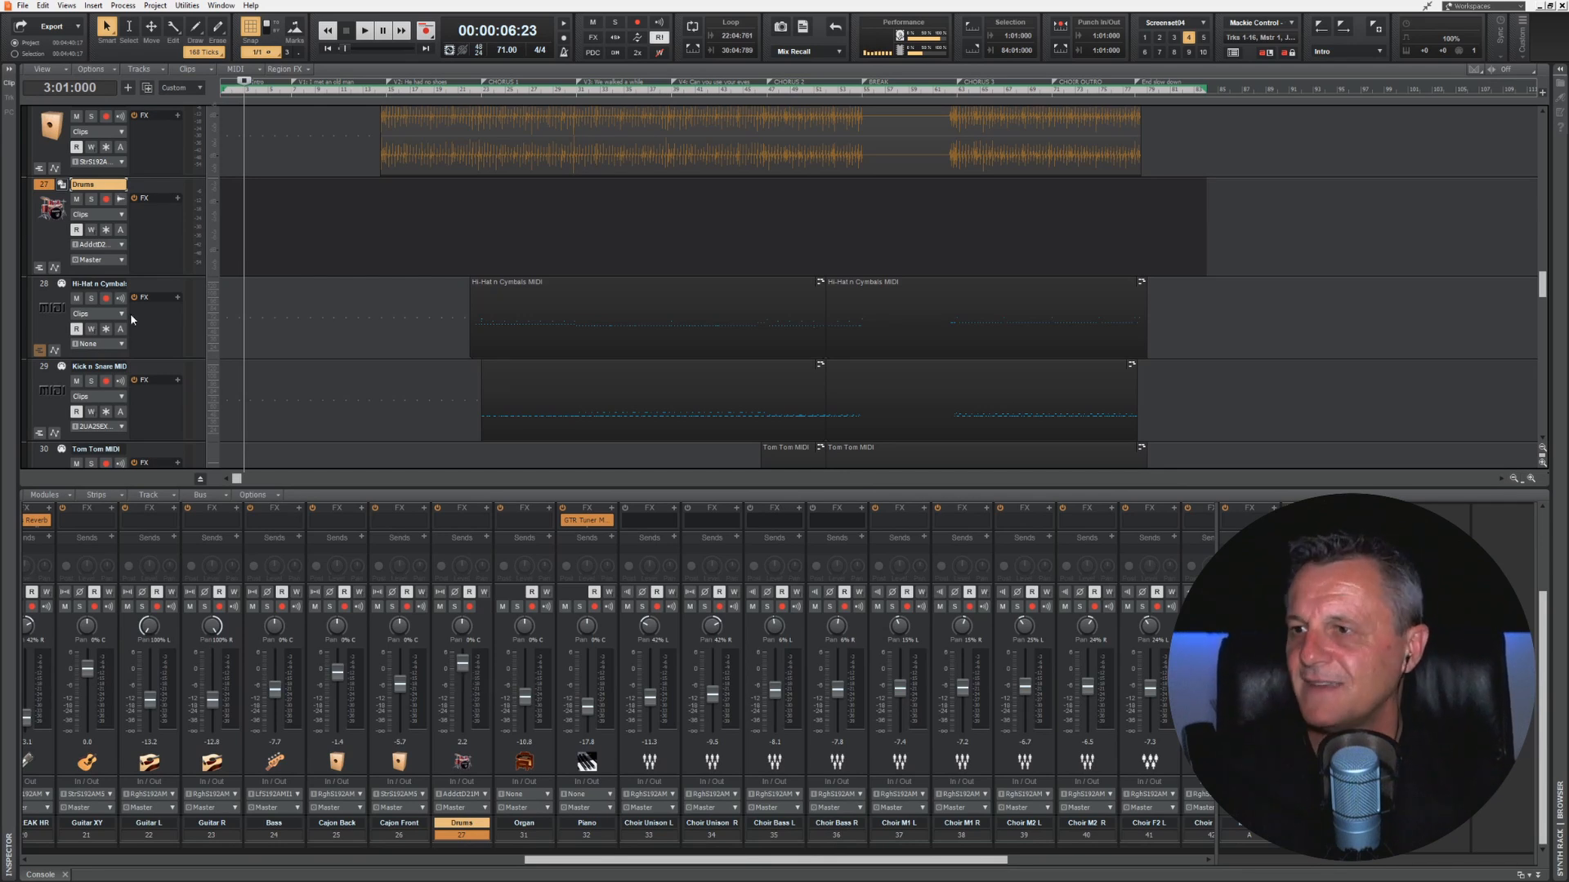
Step: Open the Drums track's Addictive Drums 2 interface and move it clear of the console strips
{"action": "left_click", "coordinate": [64, 185]}
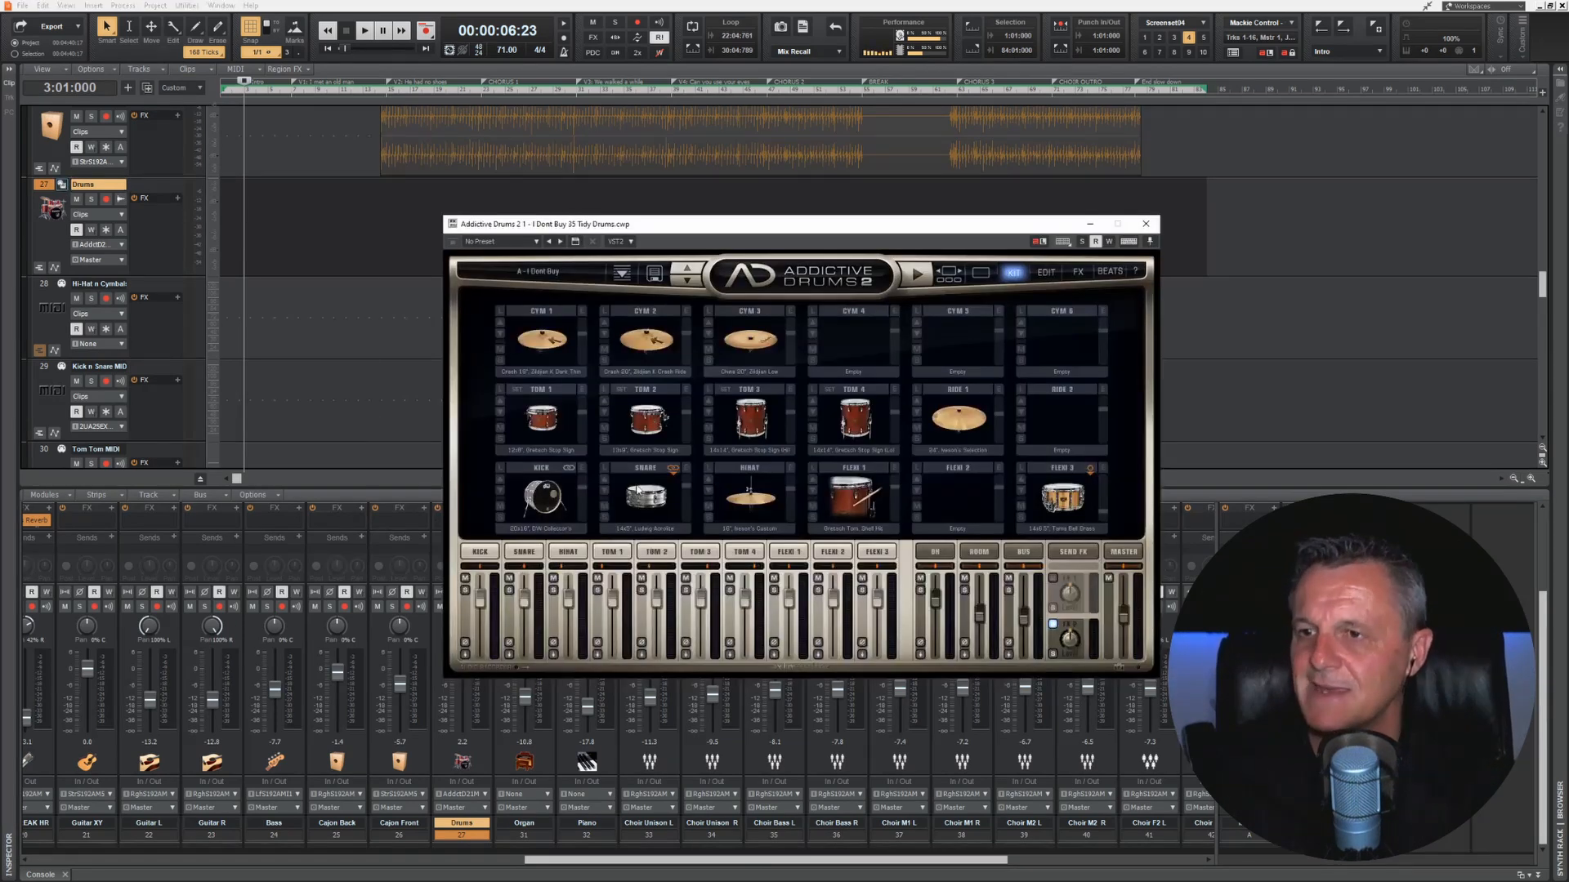
{"action": "left_click_drag", "start_coordinate": [692, 231], "coordinate": [858, 86]}
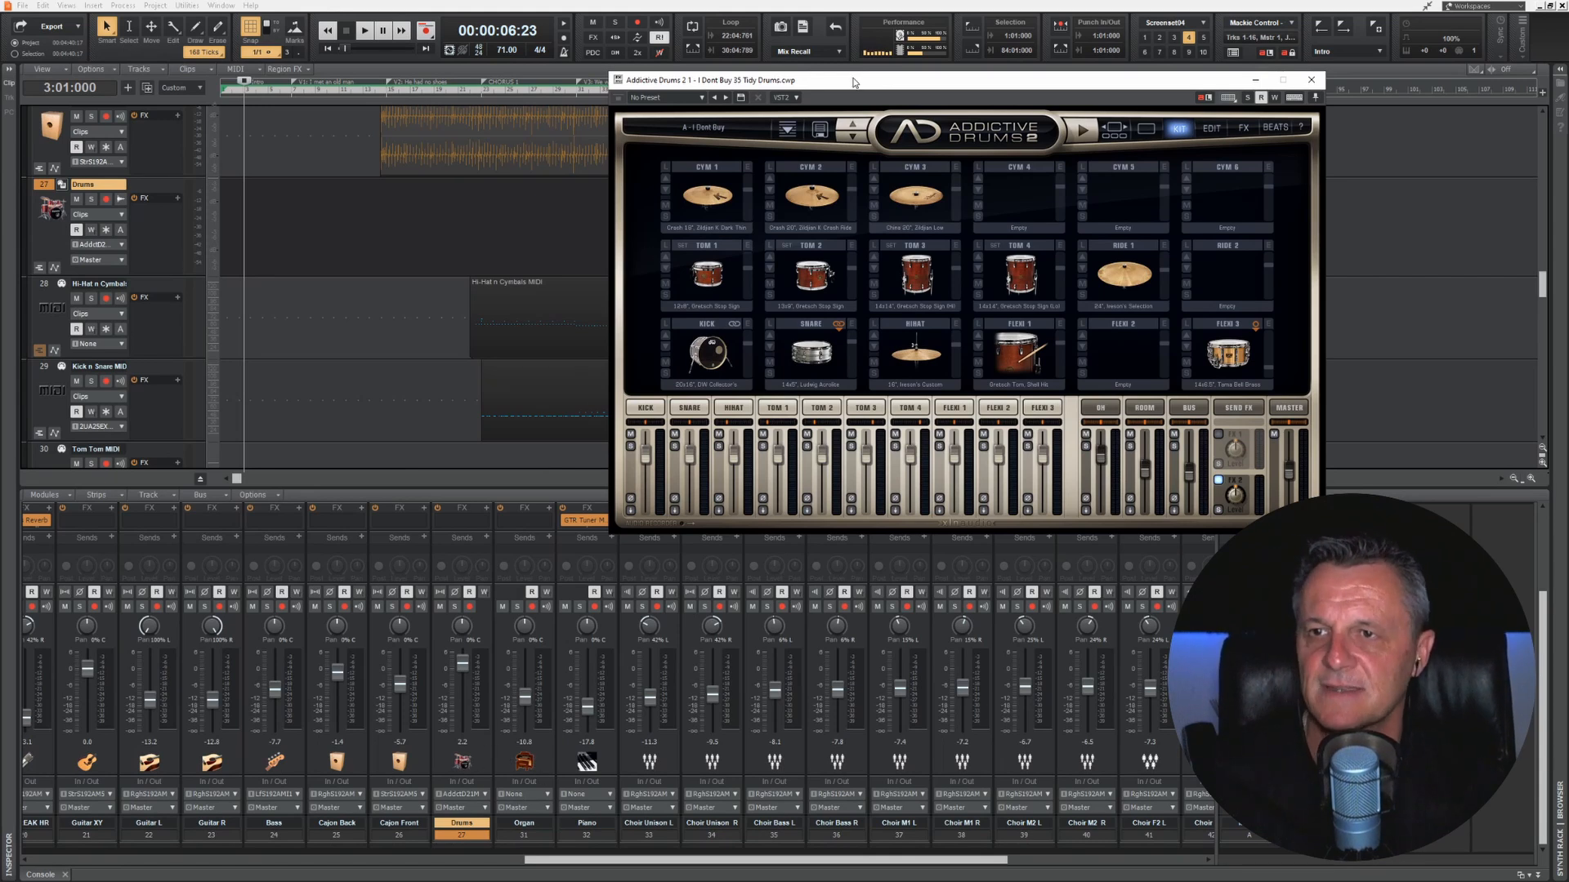
{"action": "left_click_drag", "start_coordinate": [853, 81], "coordinate": [849, 43]}
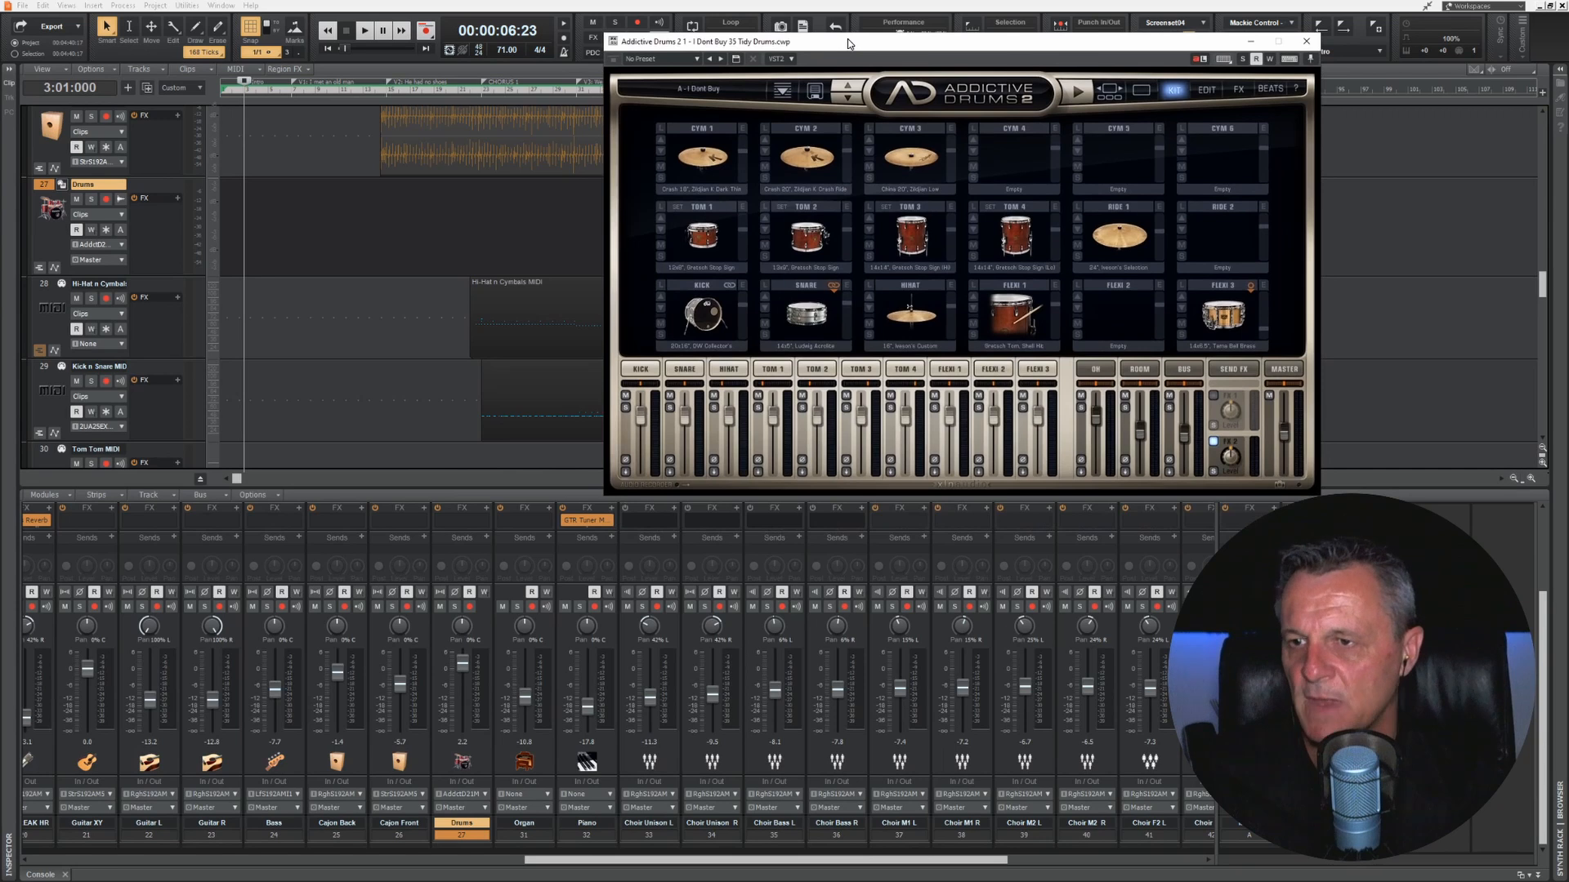
Step: Route the Kick, Snare and Hihat channels in Addictive Drums 2 to Separate out
{"action": "left_click", "coordinate": [626, 473]}
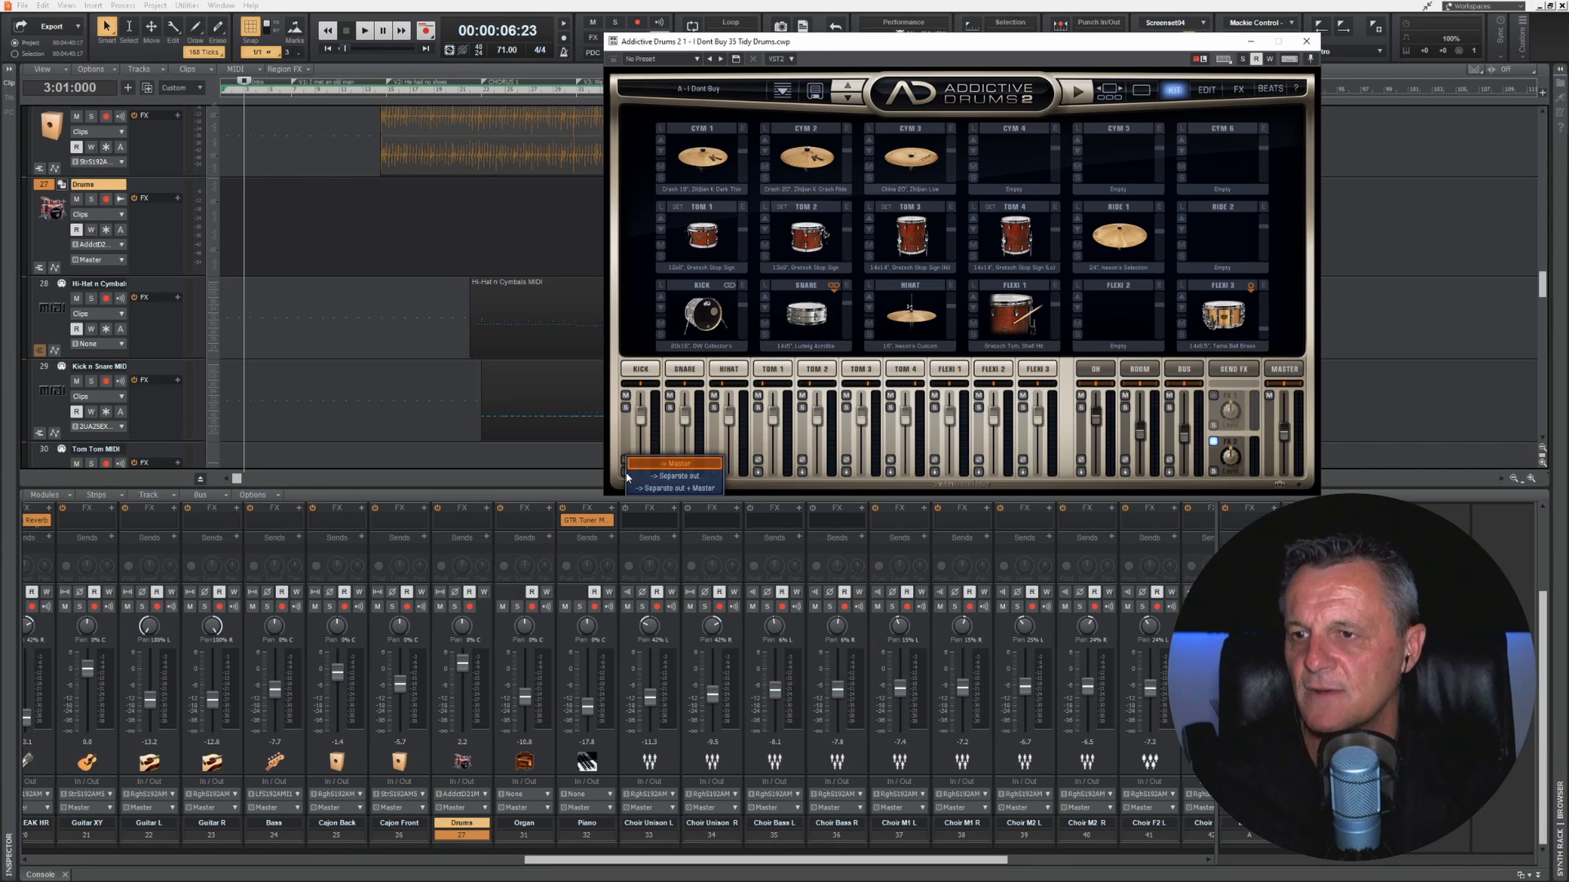
{"action": "left_click", "coordinate": [684, 478]}
{"action": "left_click", "coordinate": [670, 474]}
{"action": "left_click", "coordinate": [707, 479]}
{"action": "left_click", "coordinate": [714, 474]}
{"action": "left_click", "coordinate": [746, 480]}
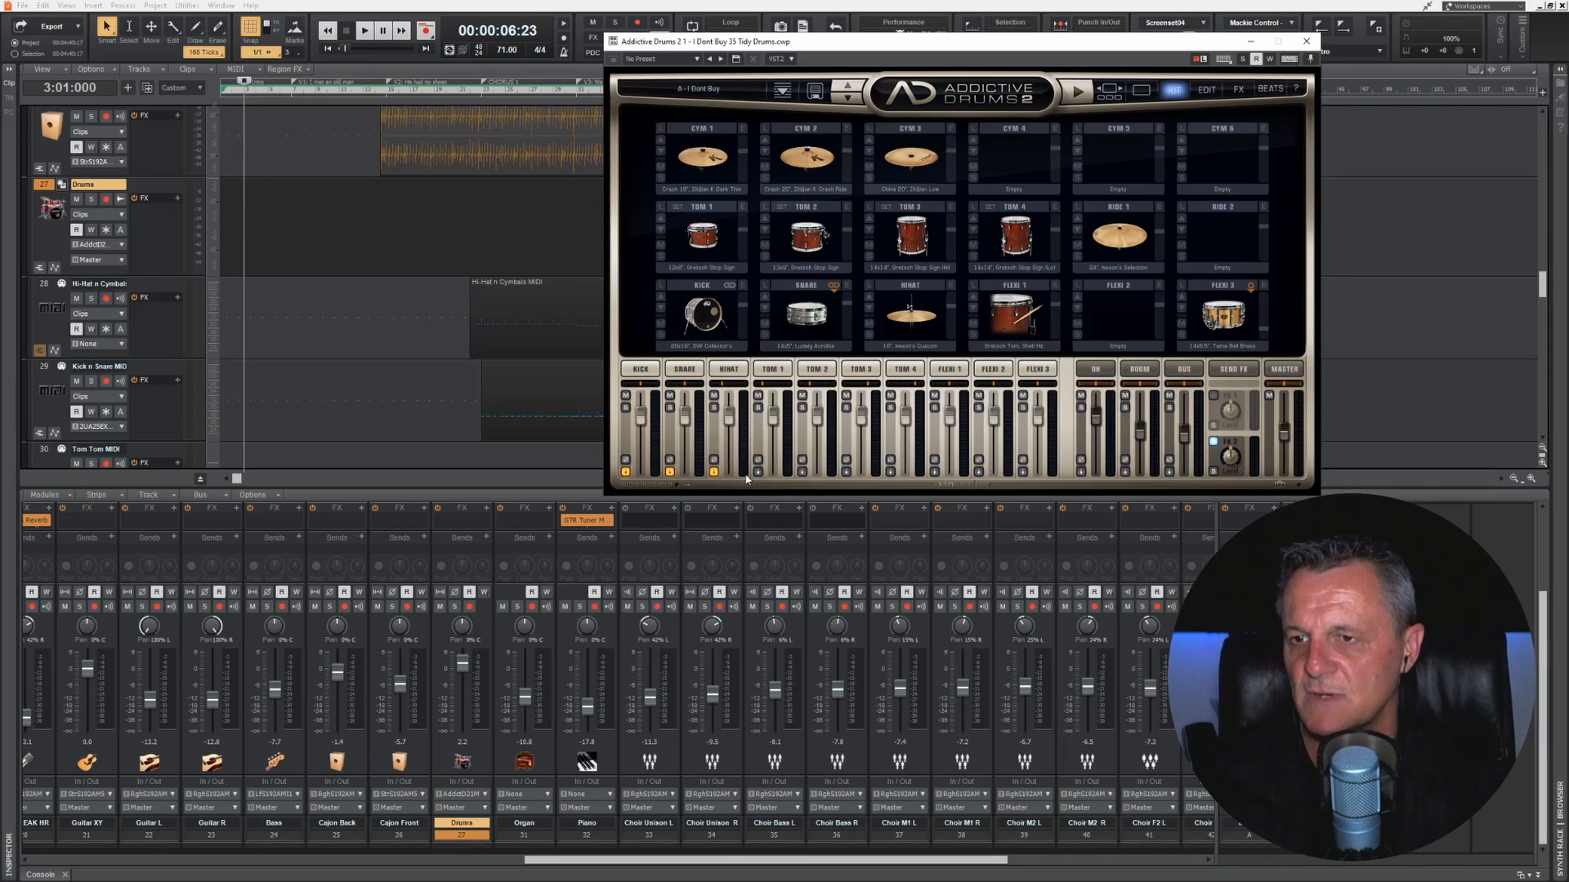
Step: Route the Tom 1, Tom 2, Tom 3 and Tom 4 channels to Separate out
{"action": "left_click", "coordinate": [759, 473]}
{"action": "left_click", "coordinate": [806, 477]}
{"action": "left_click", "coordinate": [803, 472]}
{"action": "left_click", "coordinate": [865, 478]}
{"action": "left_click", "coordinate": [846, 474]}
{"action": "left_click", "coordinate": [873, 478]}
{"action": "left_click", "coordinate": [890, 473]}
{"action": "left_click", "coordinate": [917, 477]}
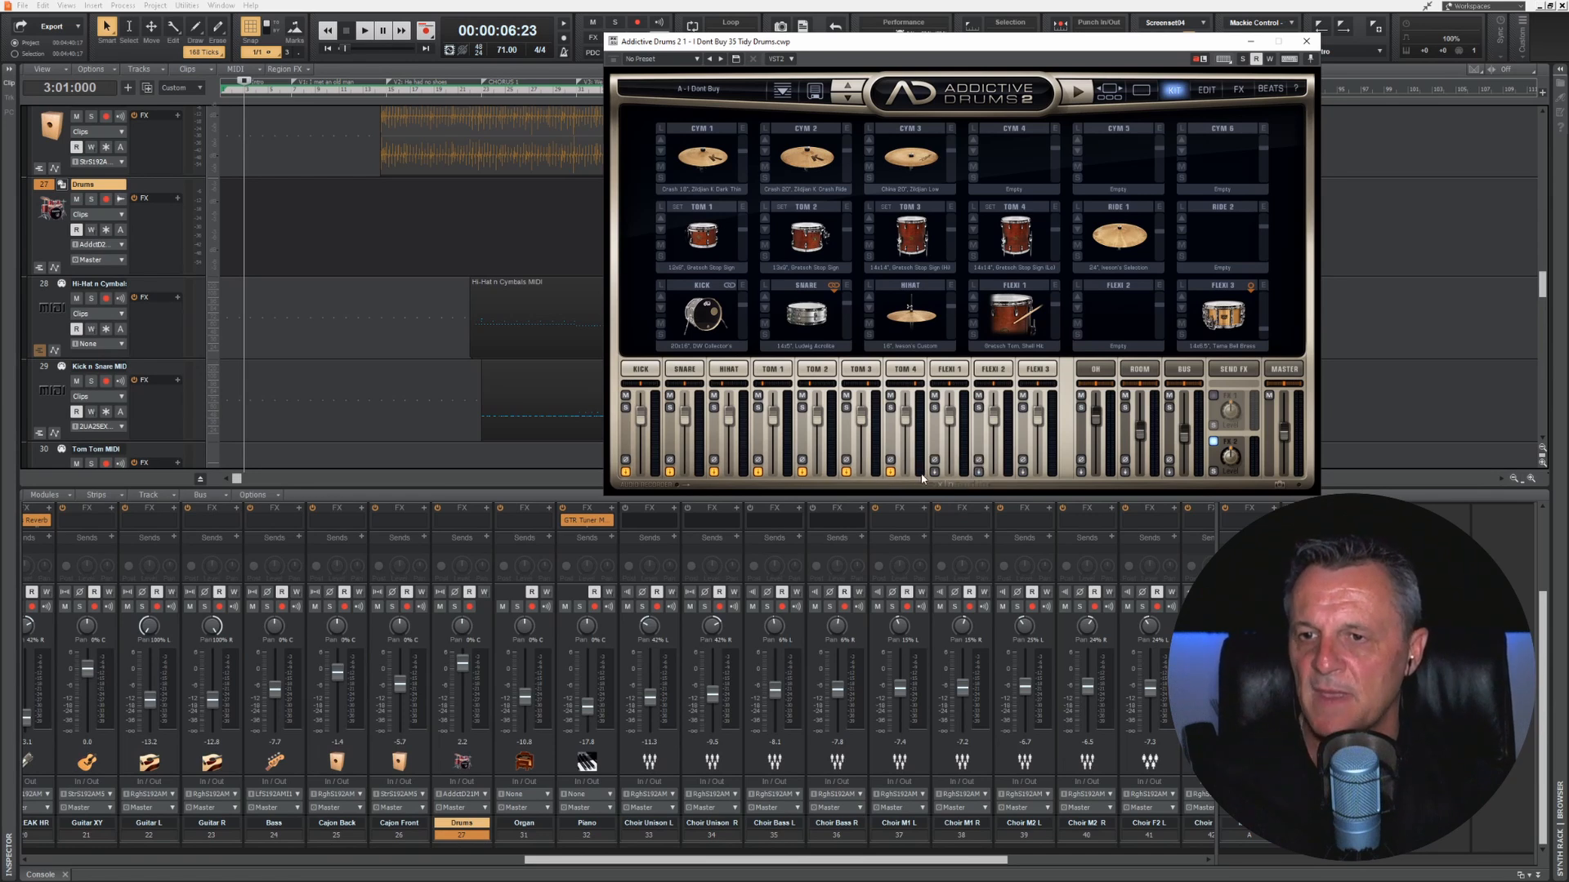
Step: Route the Flexi 1, Flexi 2 and Flexi 3 channels to Separate out
{"action": "left_click", "coordinate": [935, 472]}
{"action": "left_click", "coordinate": [953, 478]}
{"action": "left_click", "coordinate": [978, 473]}
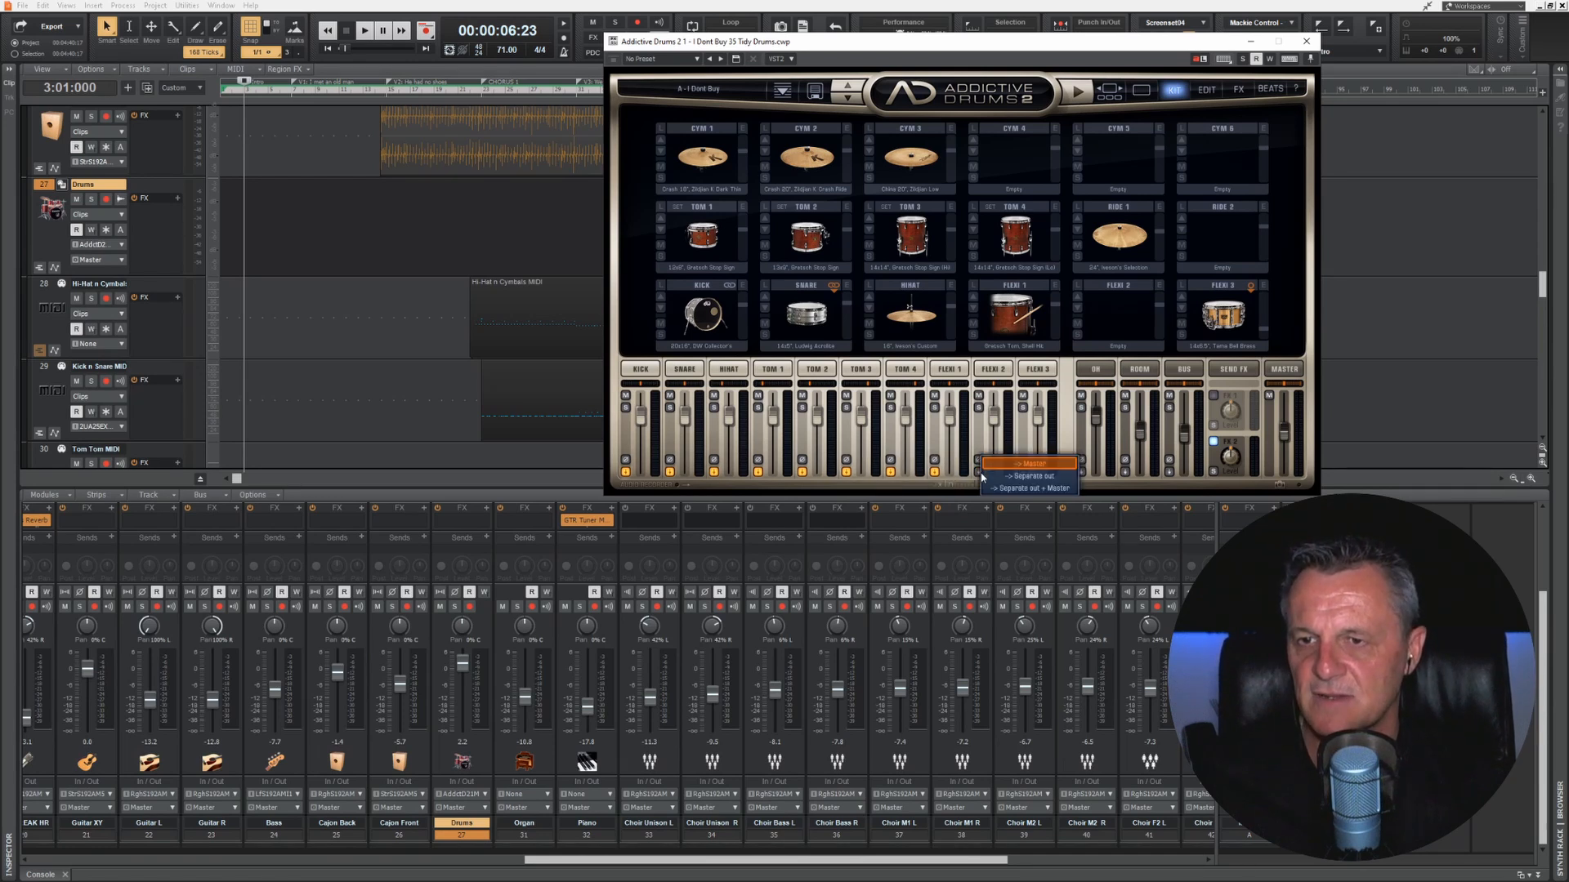
{"action": "left_click", "coordinate": [1003, 481]}
{"action": "left_click", "coordinate": [1024, 472]}
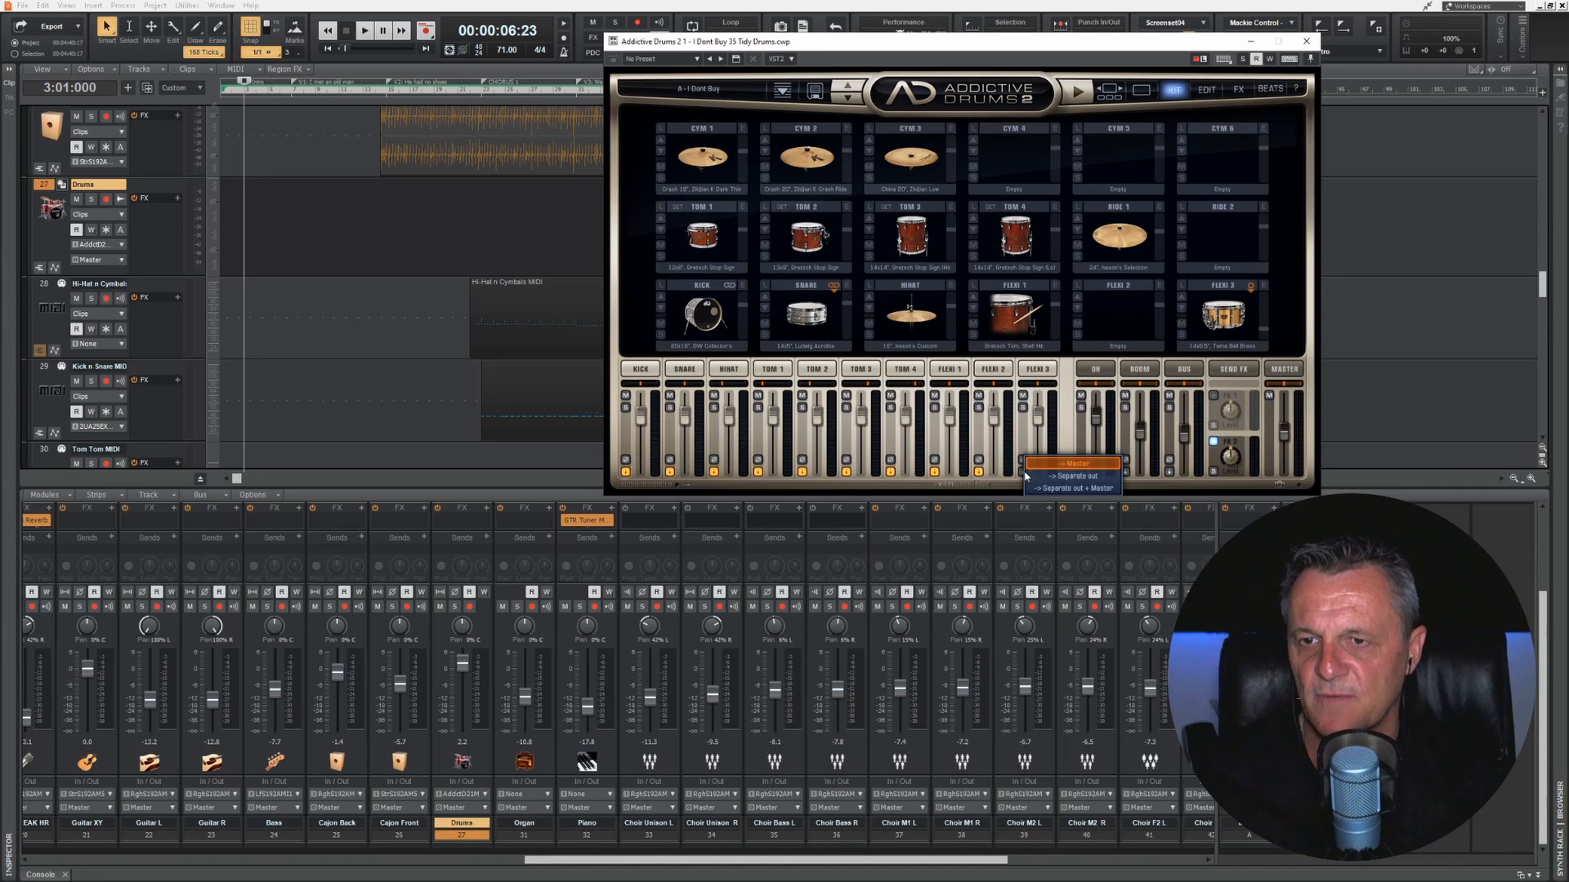
{"action": "left_click", "coordinate": [1074, 477]}
Step: Route the OH, Room and Bus channels to Separate out
{"action": "left_click", "coordinate": [1082, 472]}
{"action": "left_click", "coordinate": [1111, 481]}
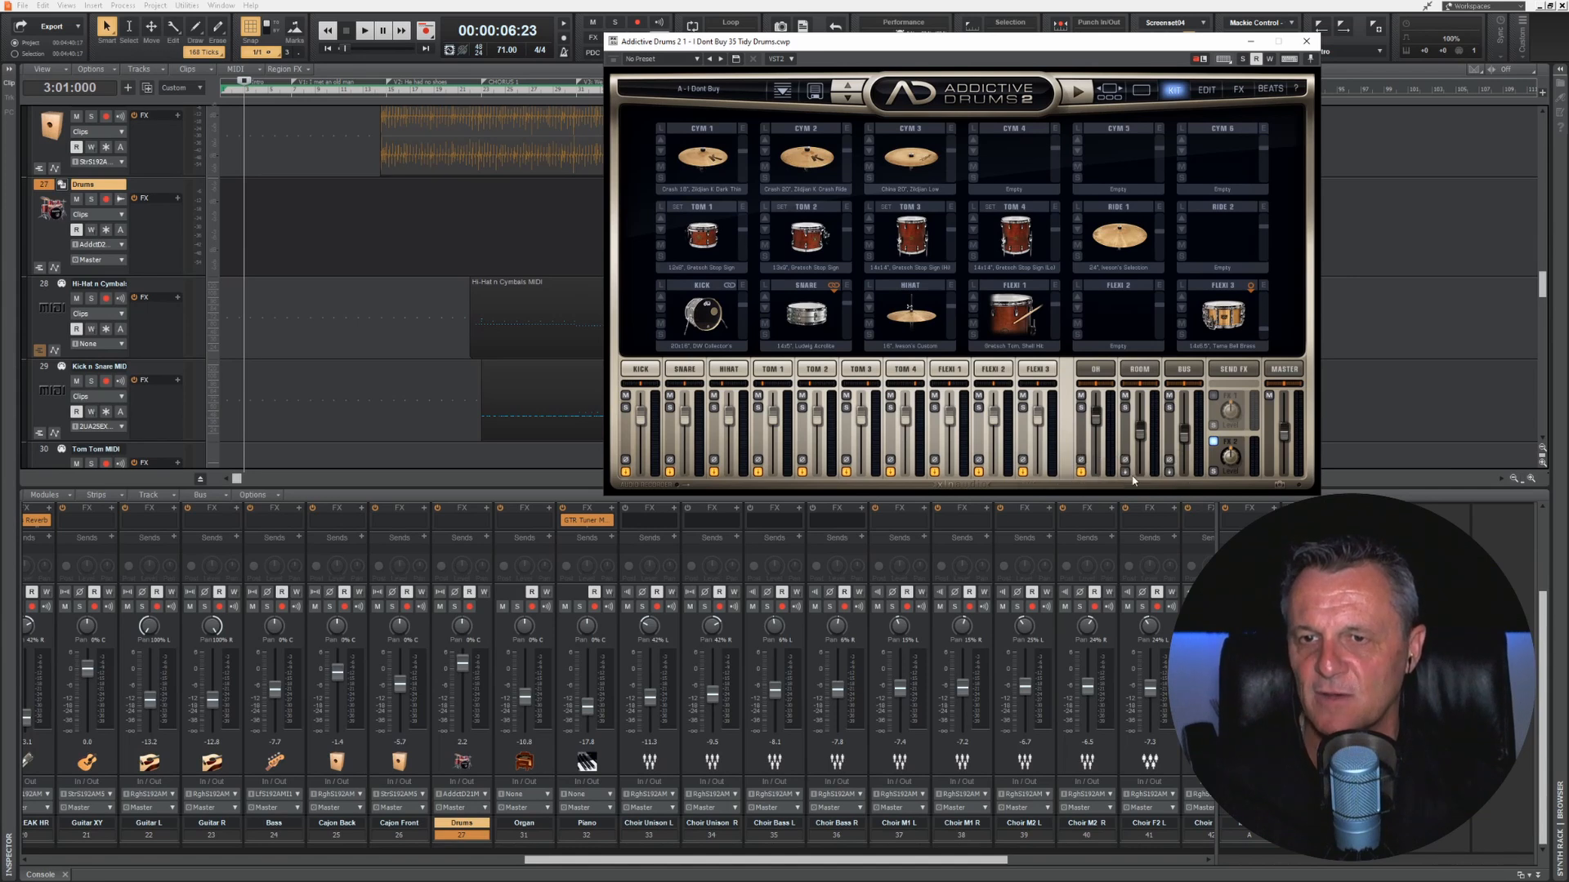
{"action": "left_click", "coordinate": [1126, 472]}
{"action": "left_click", "coordinate": [1154, 480]}
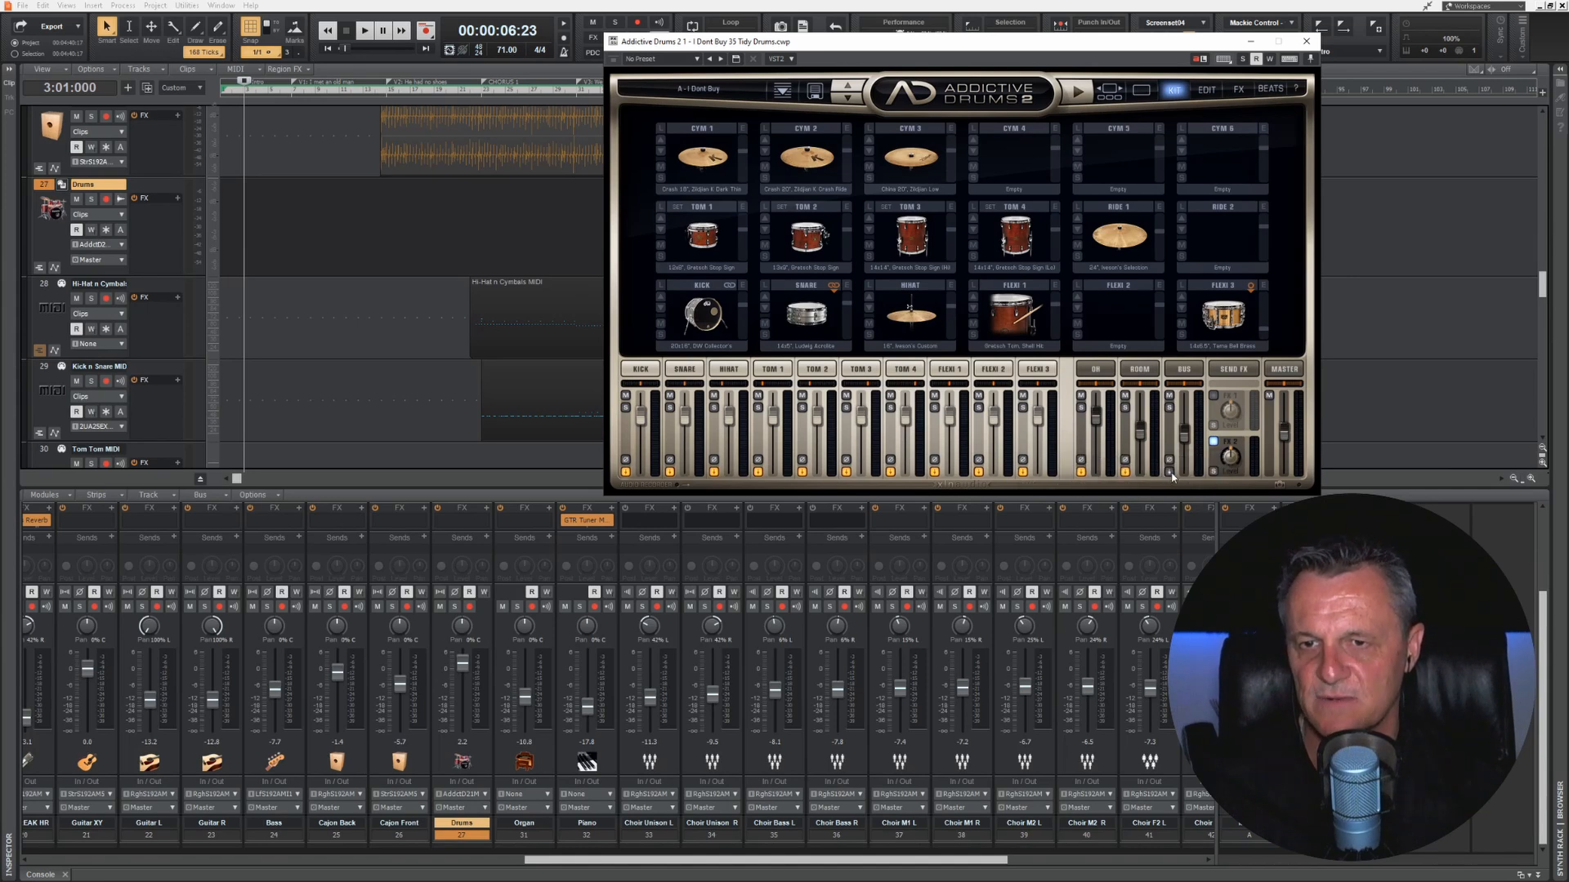
{"action": "left_click", "coordinate": [1170, 473]}
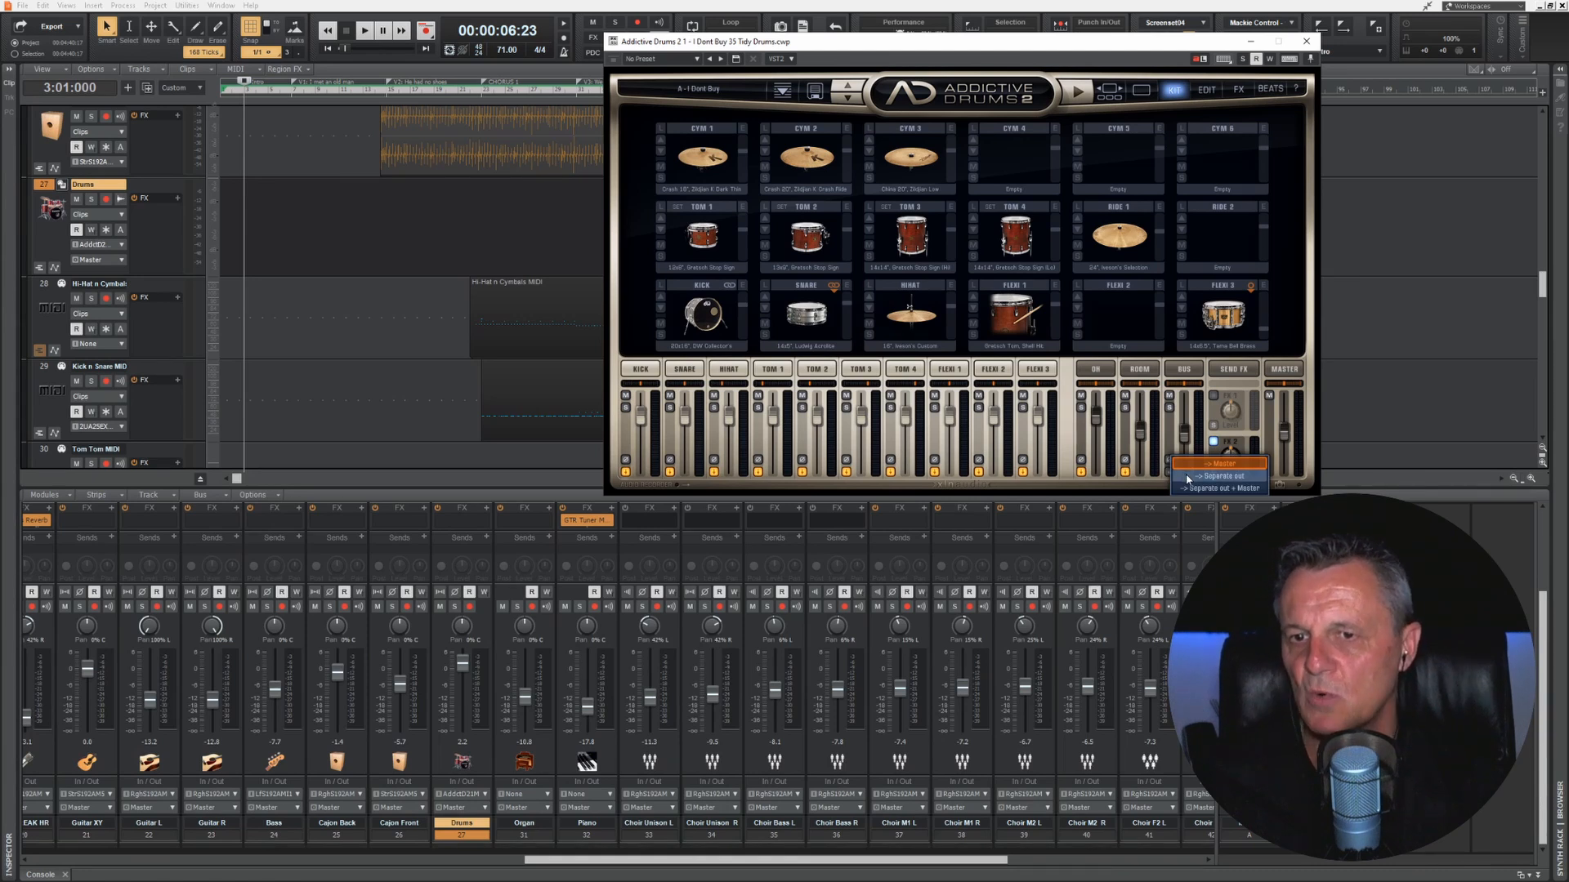
{"action": "left_click", "coordinate": [1189, 478]}
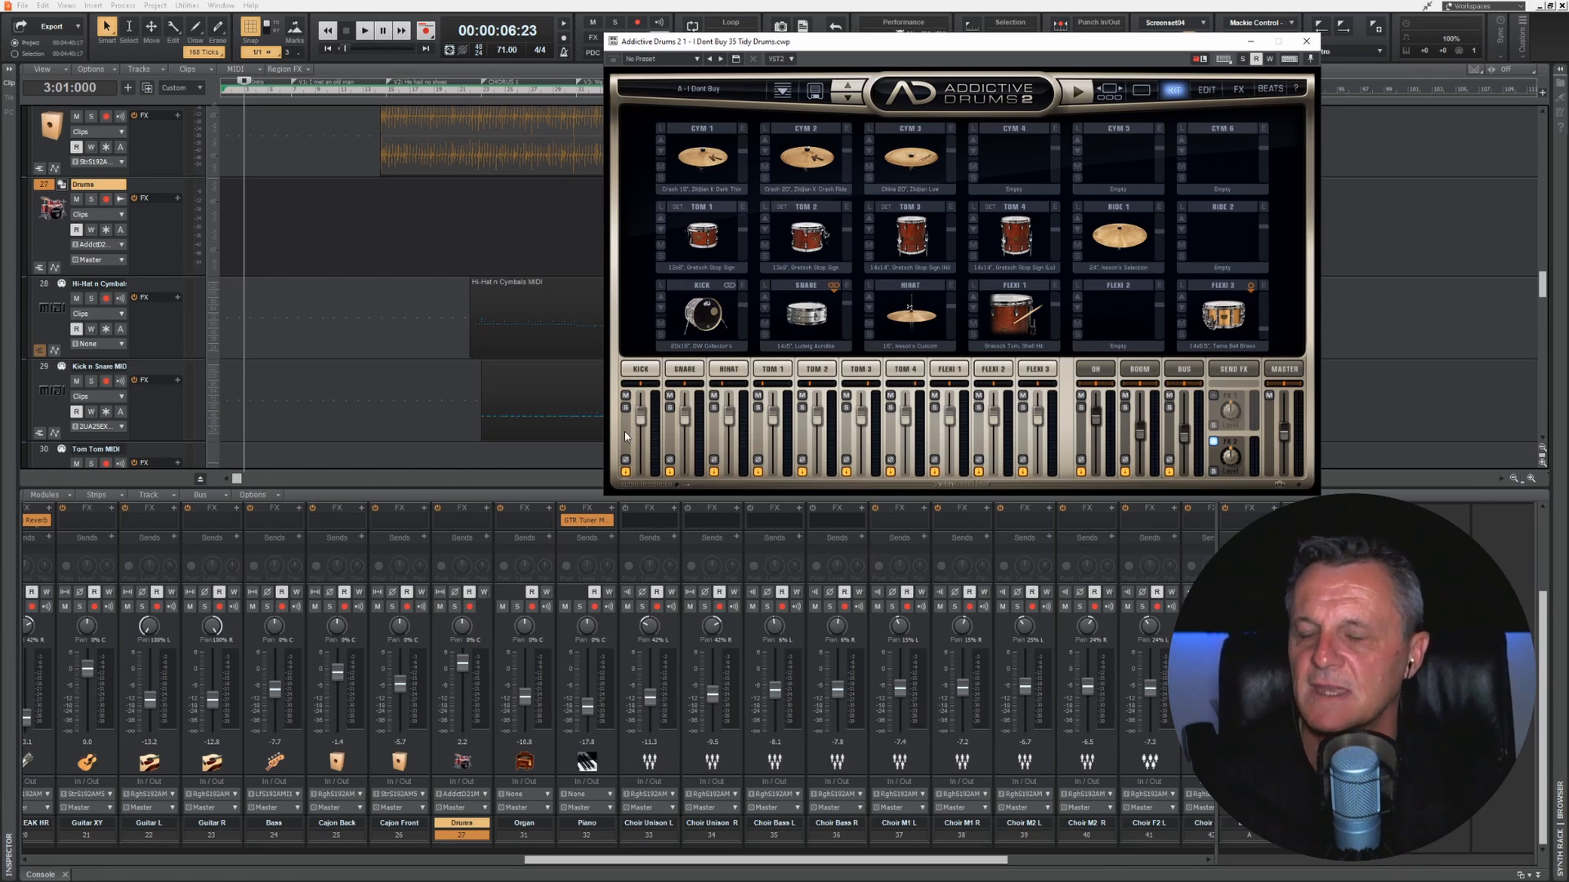
Step: Show the edit page of the Kick channel in Addictive Drums 2 to view its processing settings
{"action": "mouse_move", "coordinate": [642, 423]}
{"action": "left_mouse_down"}
{"action": "mouse_move", "coordinate": [645, 454]}
{"action": "mouse_move", "coordinate": [645, 420]}
{"action": "left_mouse_up"}
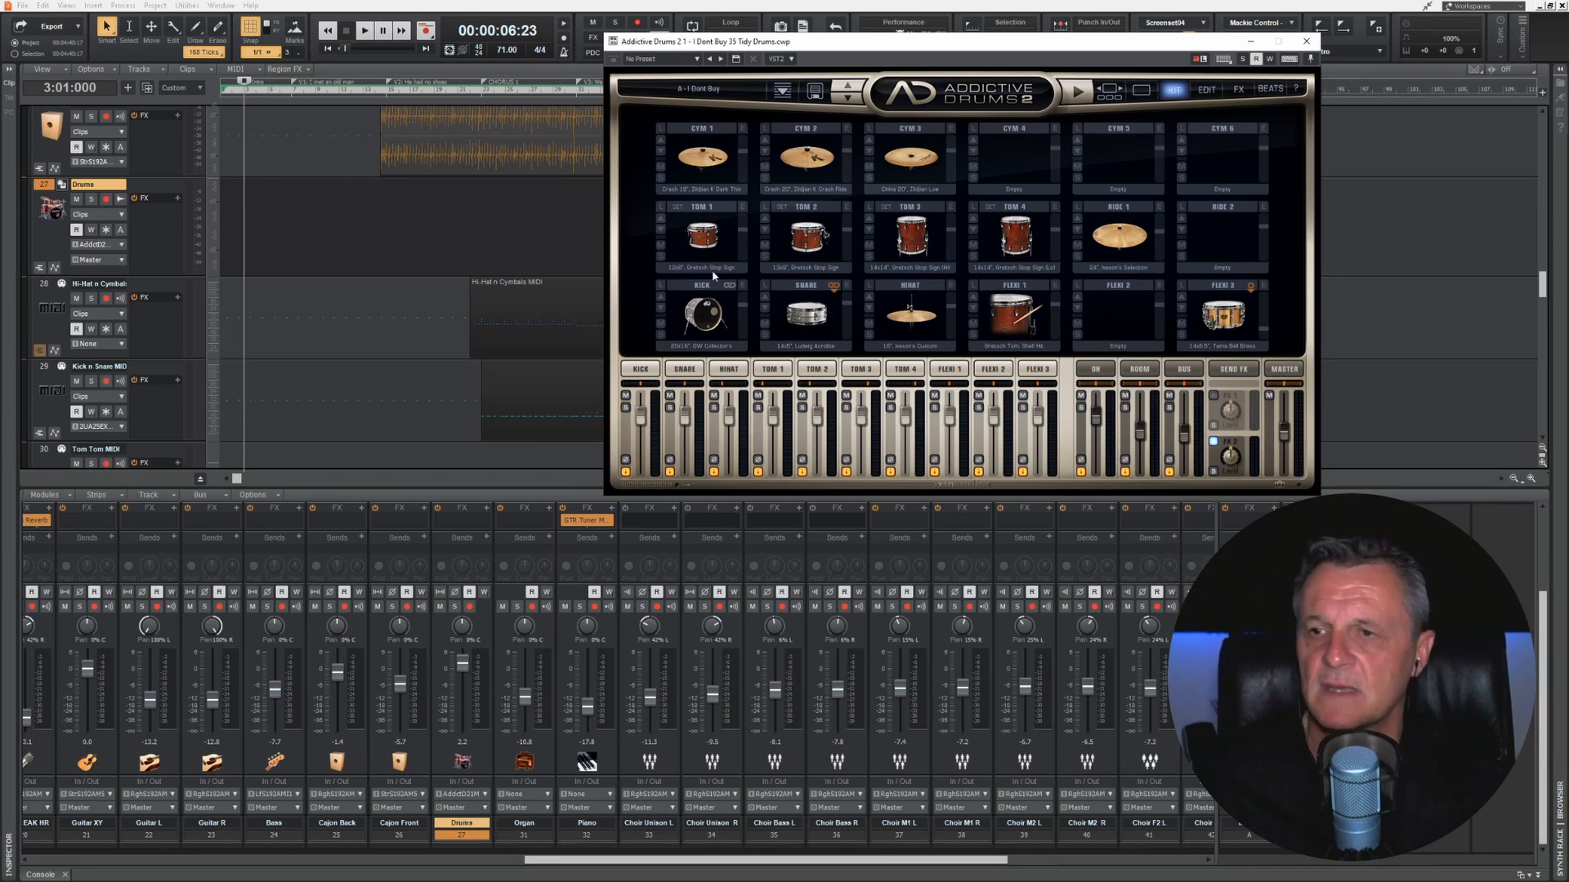
{"action": "left_click", "coordinate": [641, 371]}
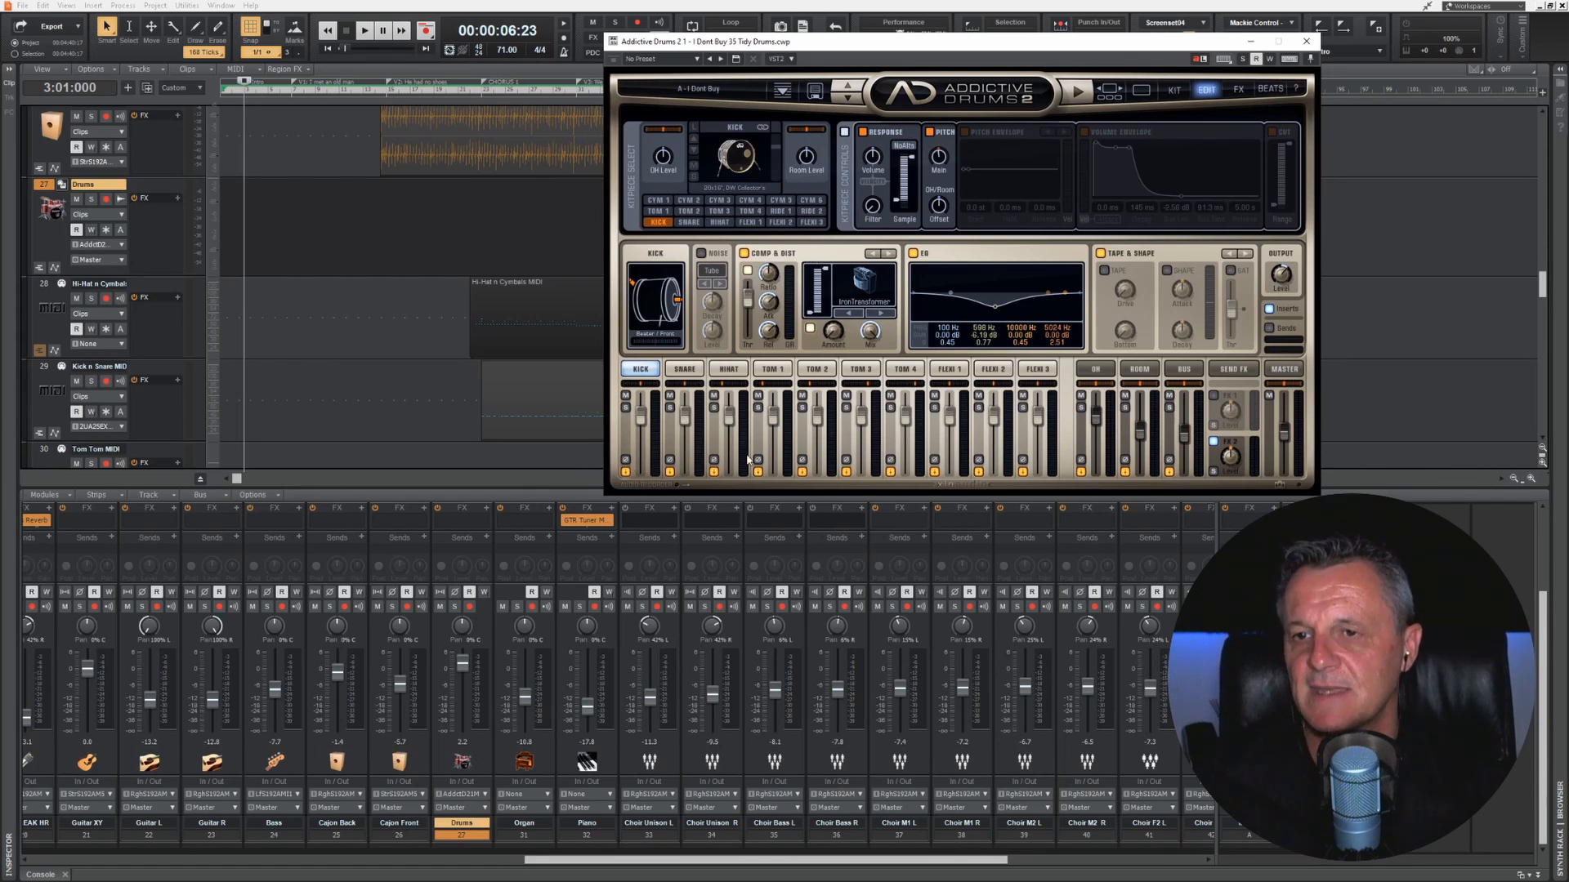
Step: Play the song briefly from the start of Chorus 2 at measure 47 with the drum interface in view
{"action": "left_click_drag", "start_coordinate": [935, 40], "coordinate": [1011, 275]}
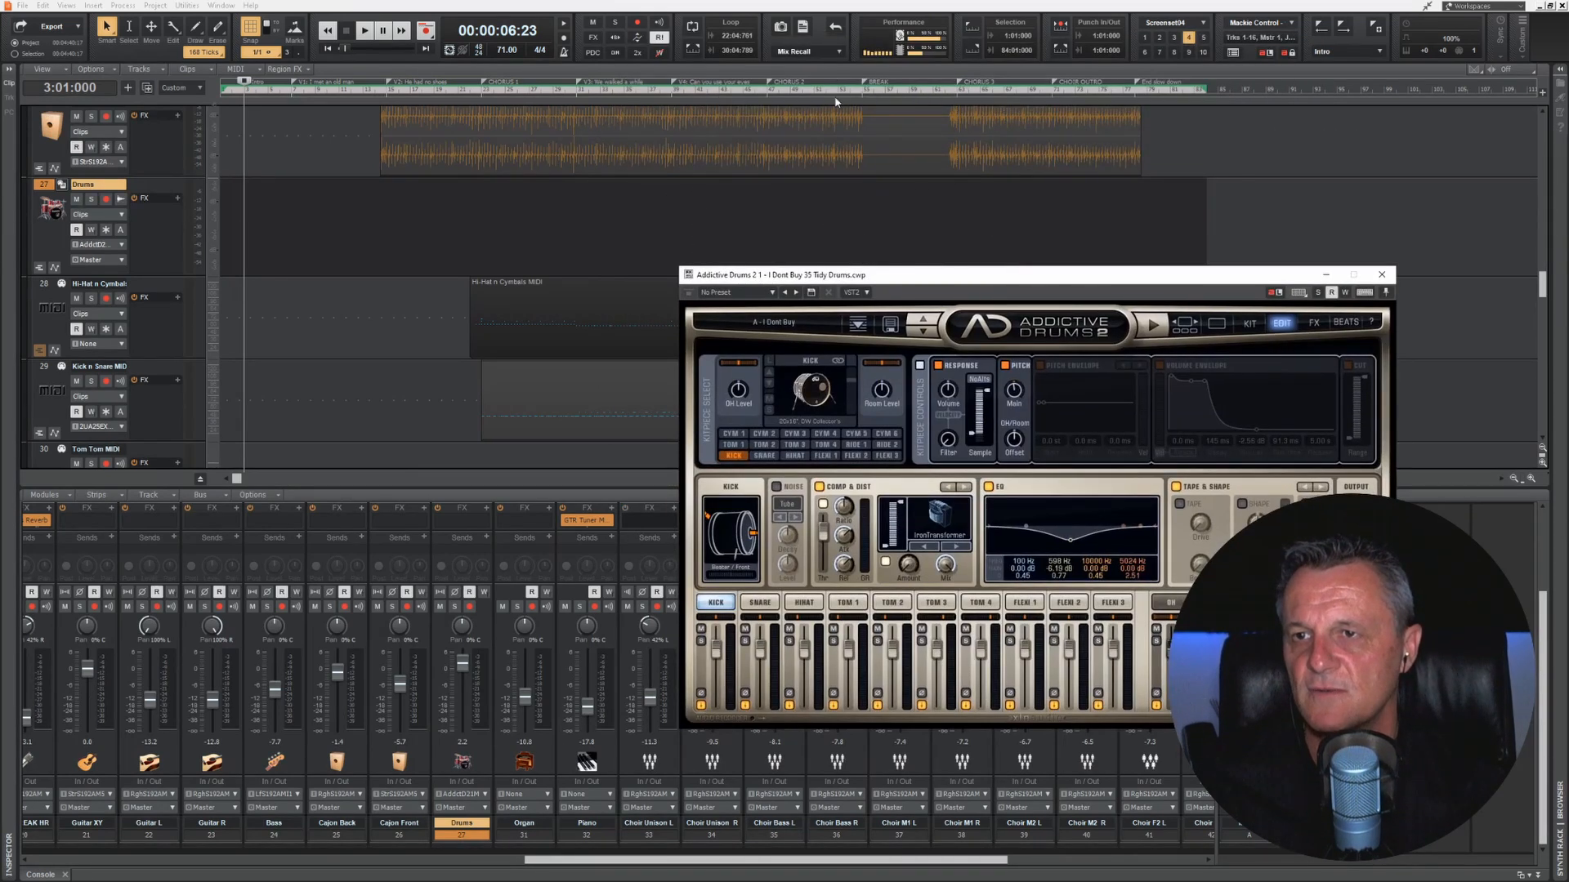
{"action": "left_click", "coordinate": [768, 89]}
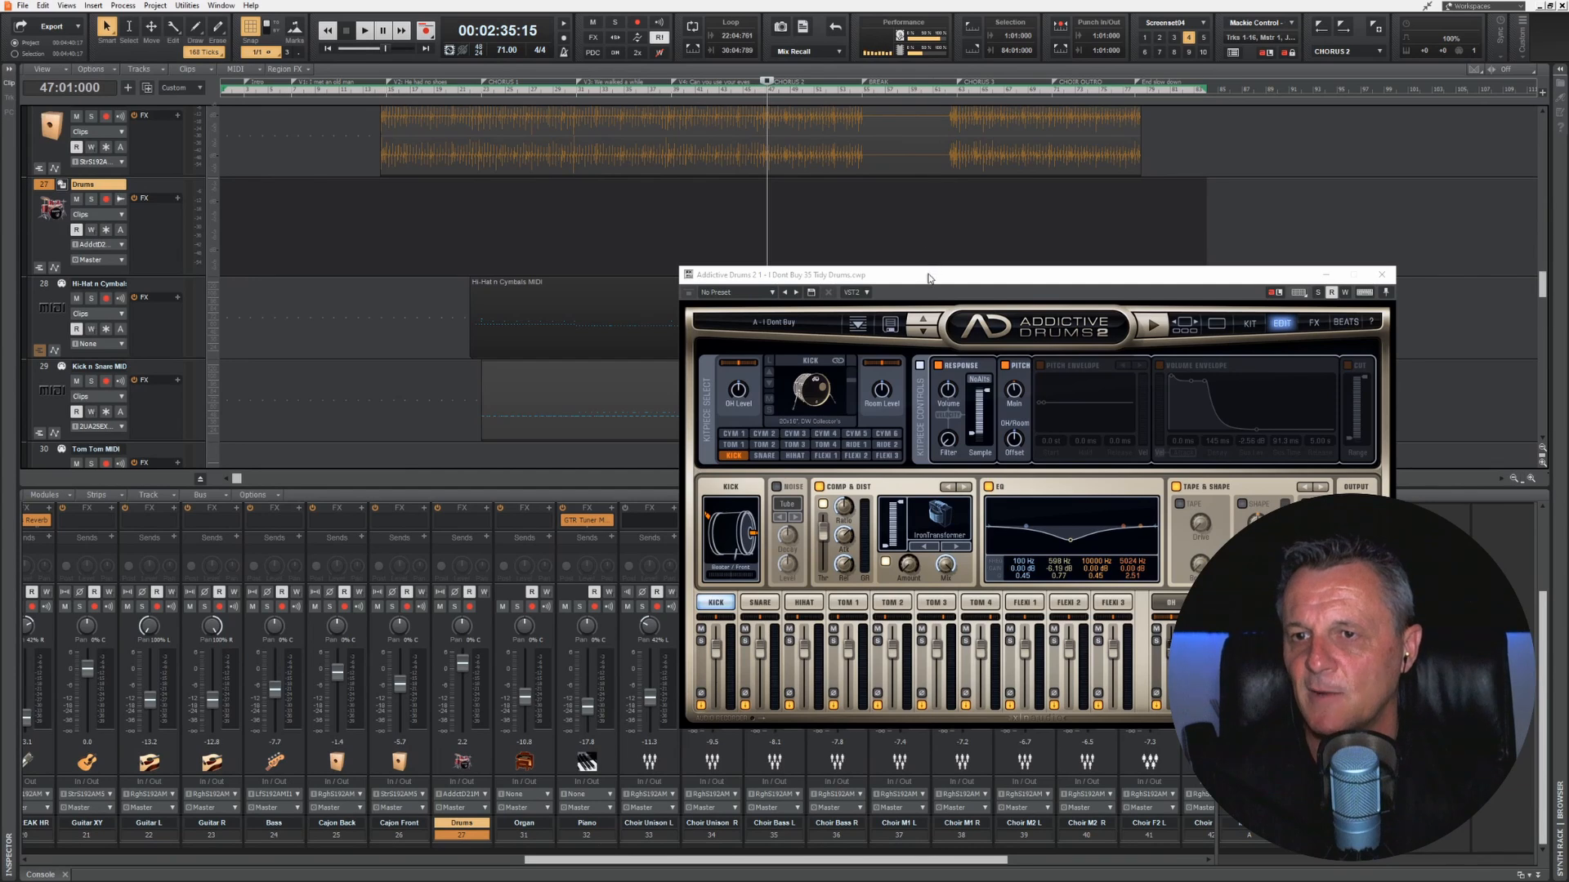
{"action": "left_click_drag", "start_coordinate": [928, 276], "coordinate": [851, 62]}
{"action": "key", "text": "space"}
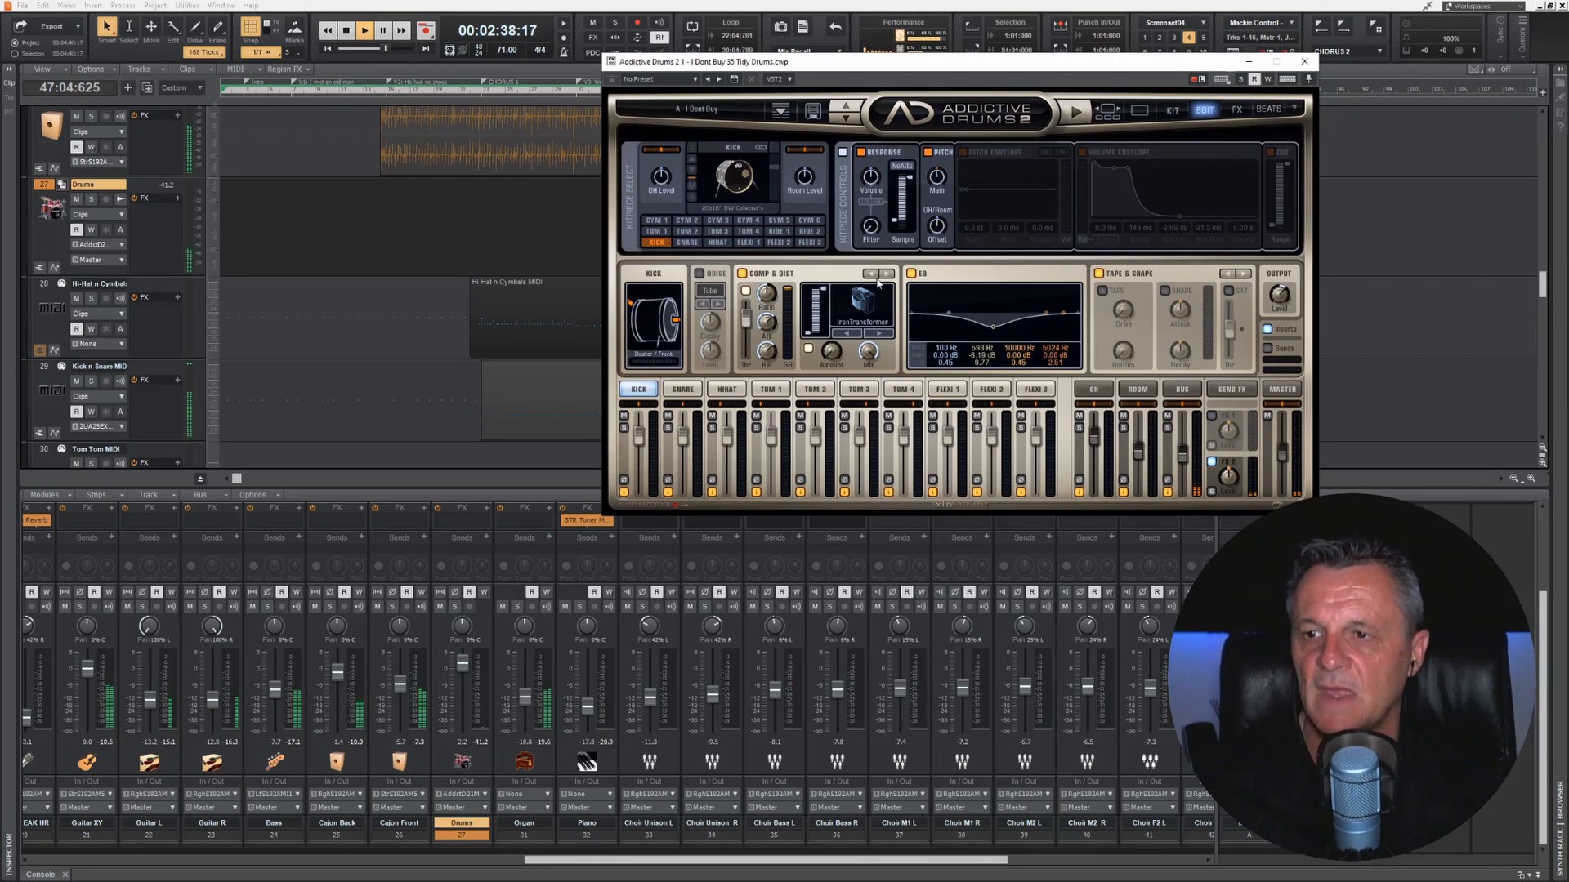
{"action": "key", "text": "space"}
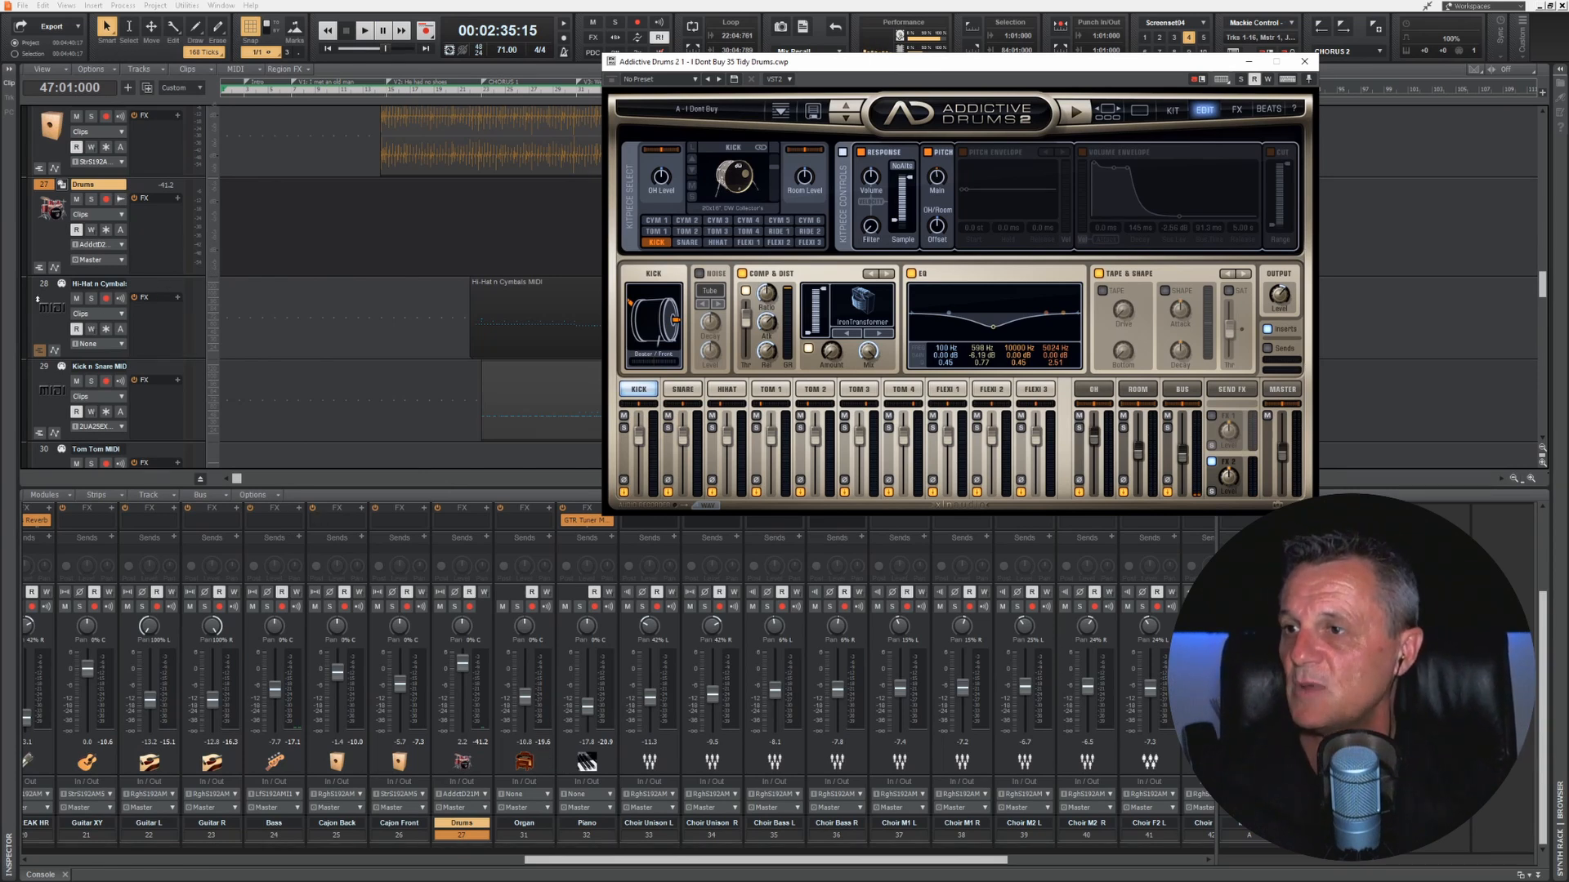
Step: Insert a new audio track above the Hi-Hat n Cymbals MIDI track and name it Kick
{"action": "right_click", "coordinate": [139, 283]}
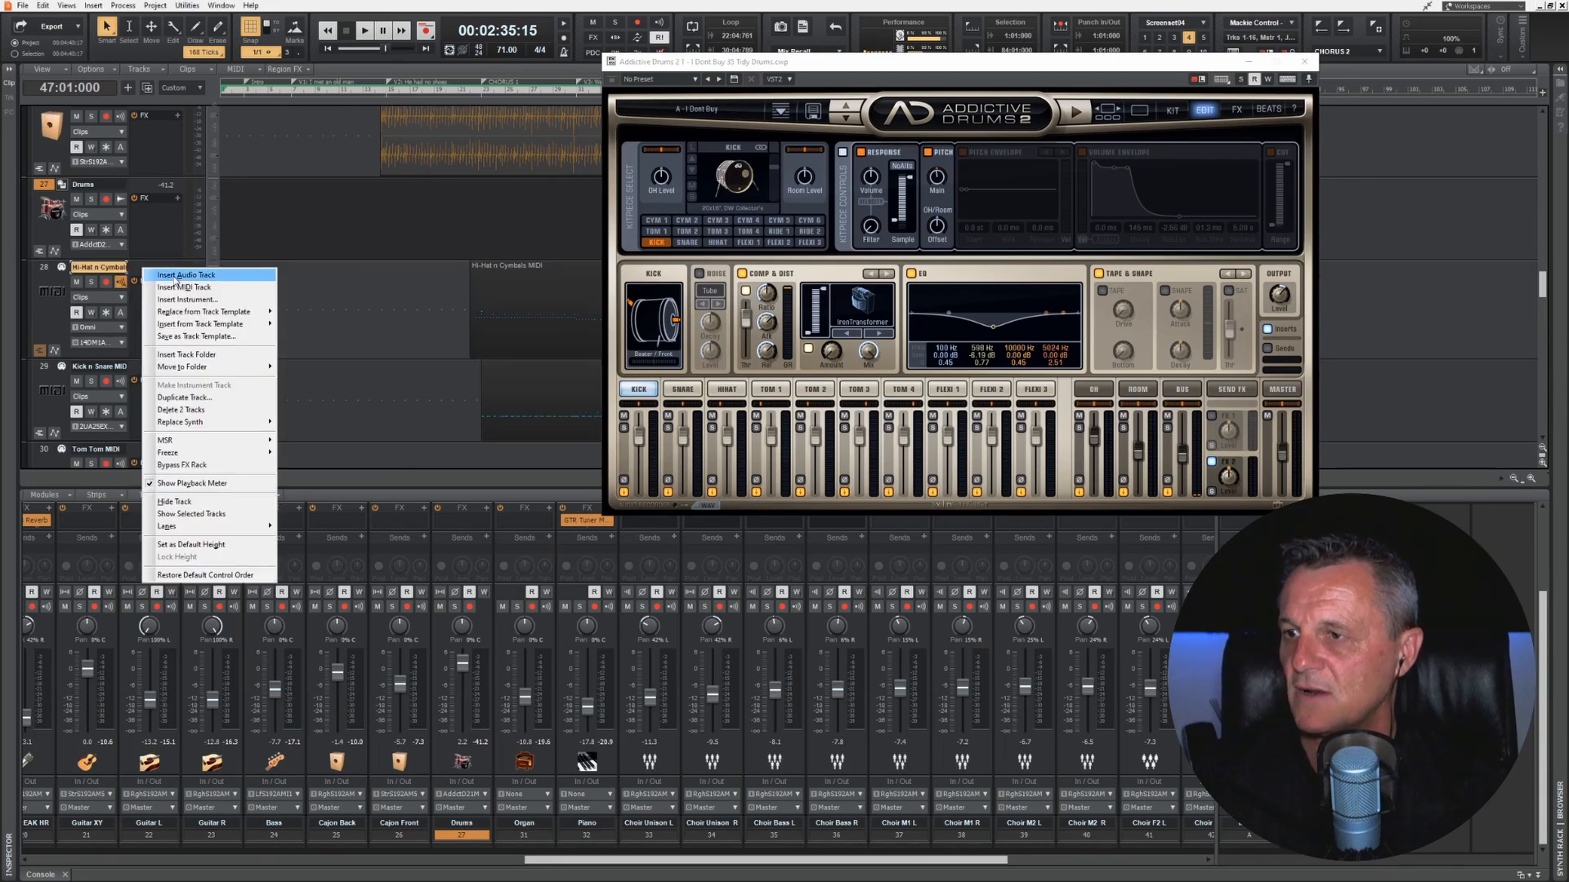
{"action": "left_click", "coordinate": [177, 277]}
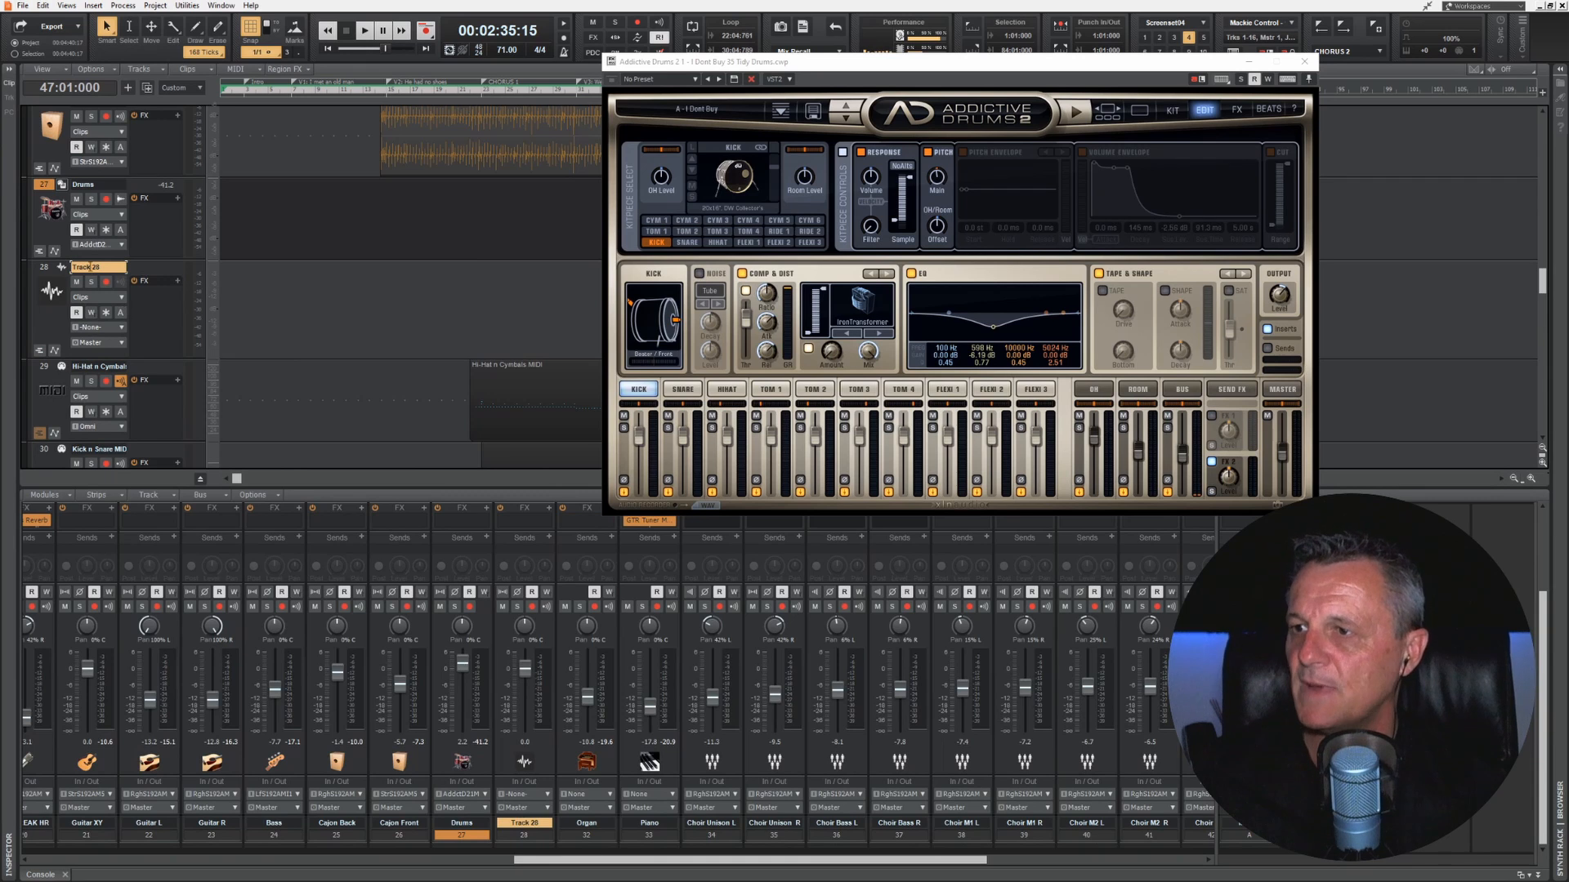
{"action": "double_click", "coordinate": [97, 267]}
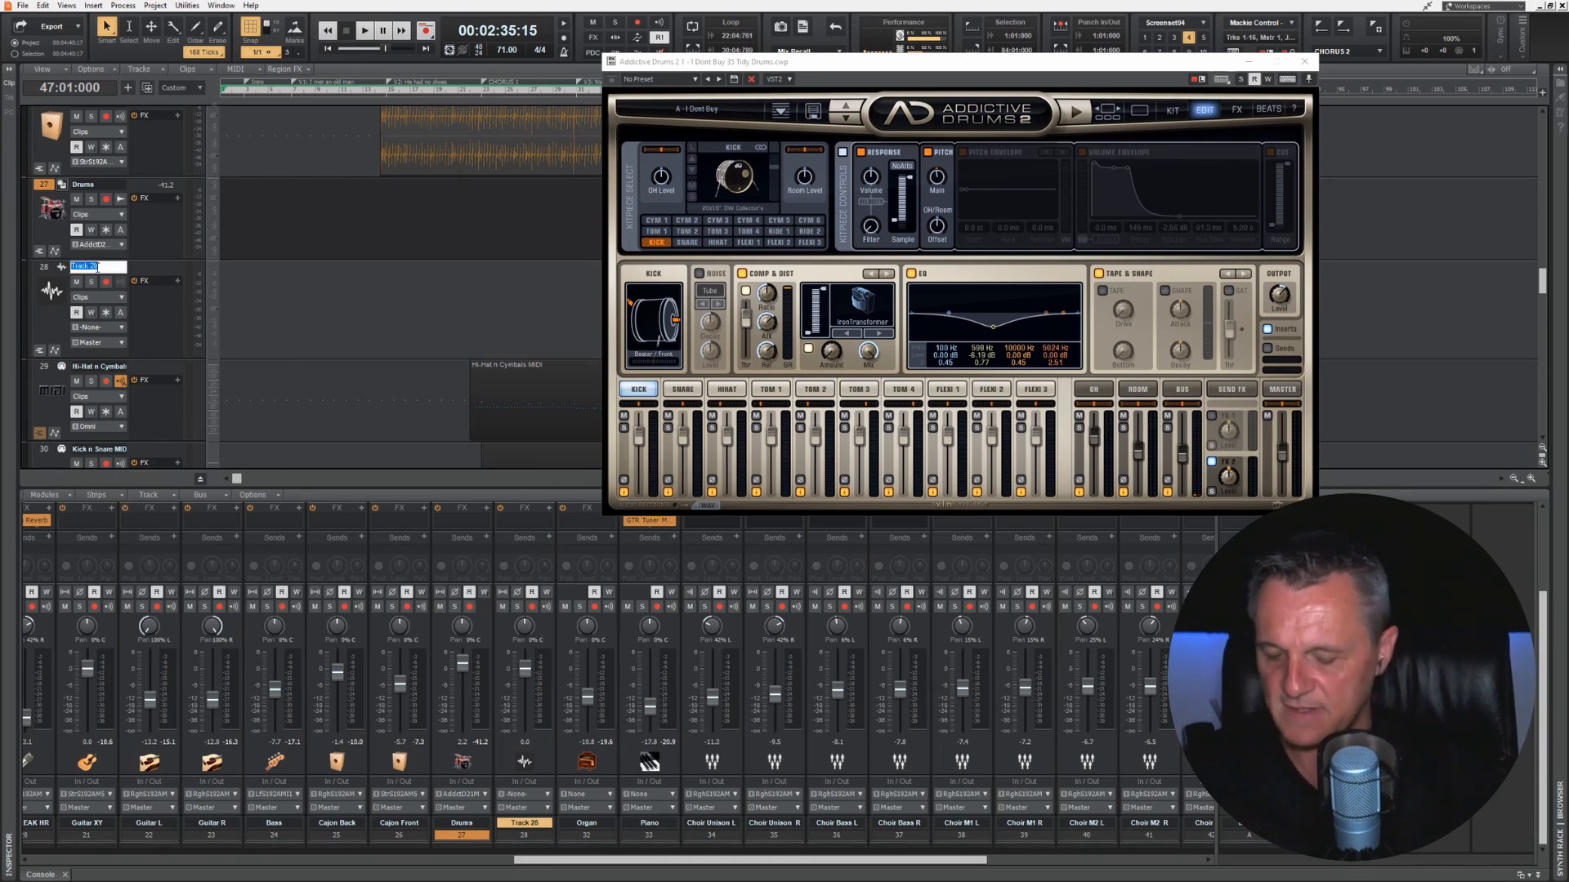
{"action": "type", "text": "Kick"}
{"action": "key", "text": "Return"}
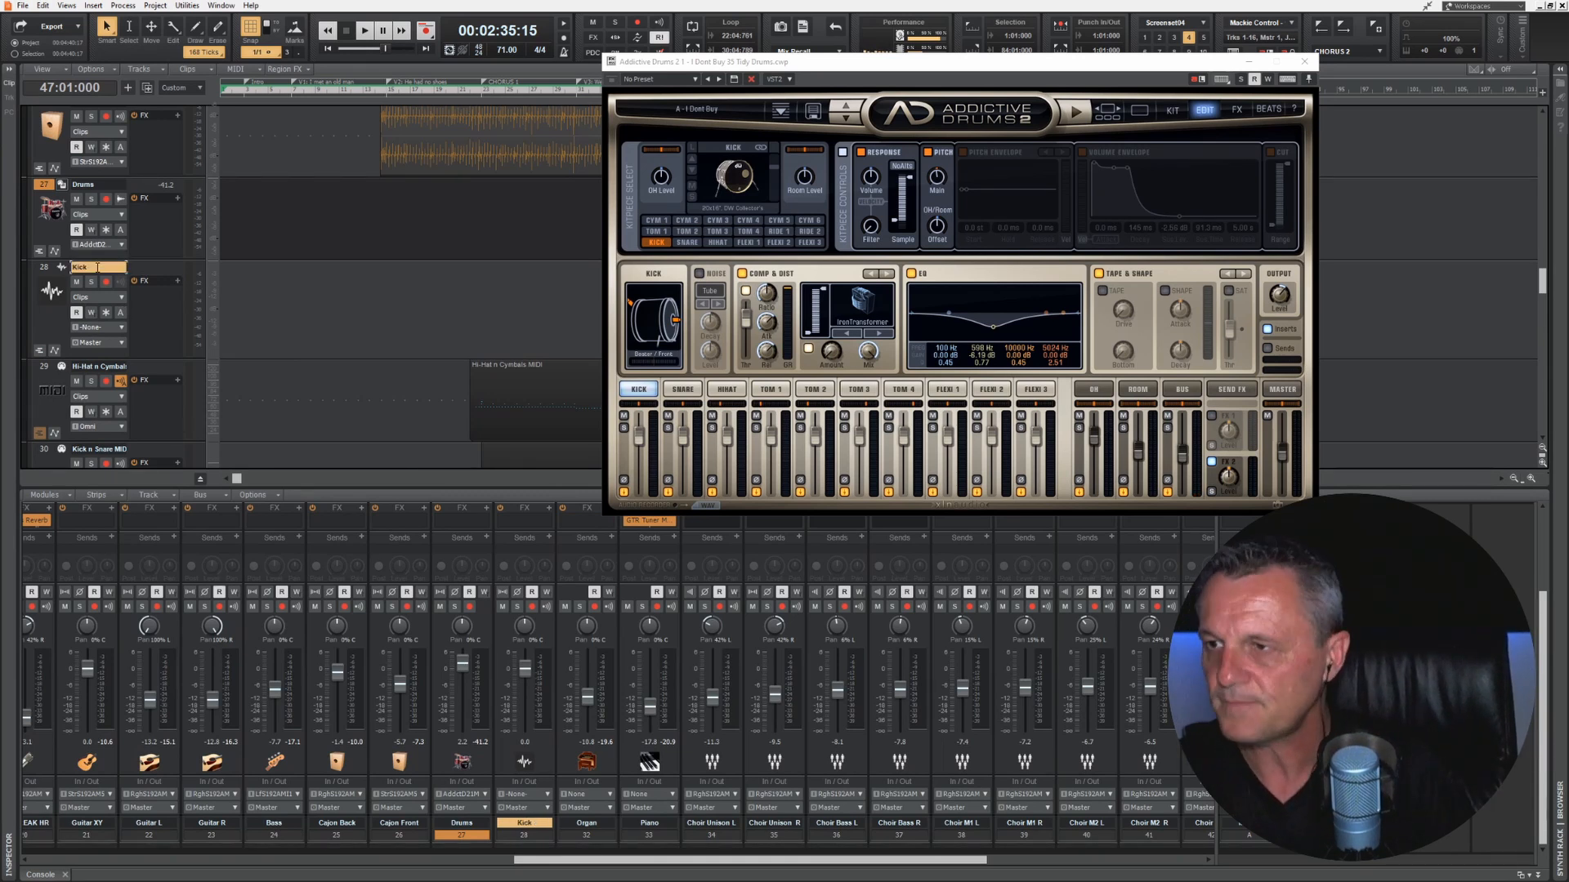
Step: Set the Kick track's input to the Kick: Left (mono) output of Addictive Drums 2
{"action": "left_click", "coordinate": [100, 328]}
{"action": "mouse_move", "coordinate": [179, 375]}
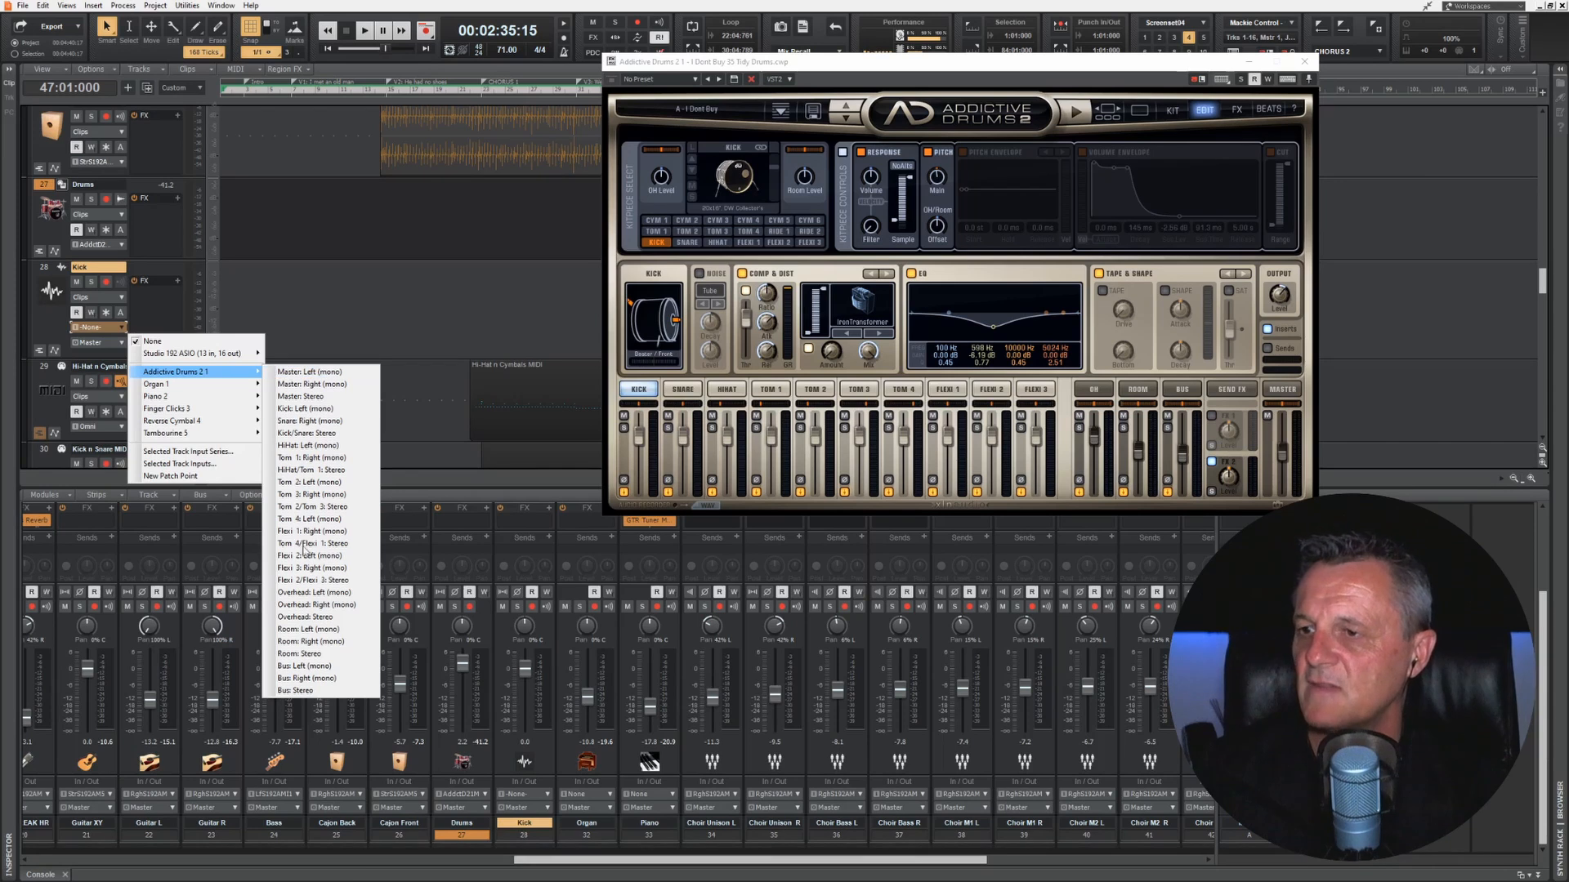
{"action": "left_click", "coordinate": [291, 408]}
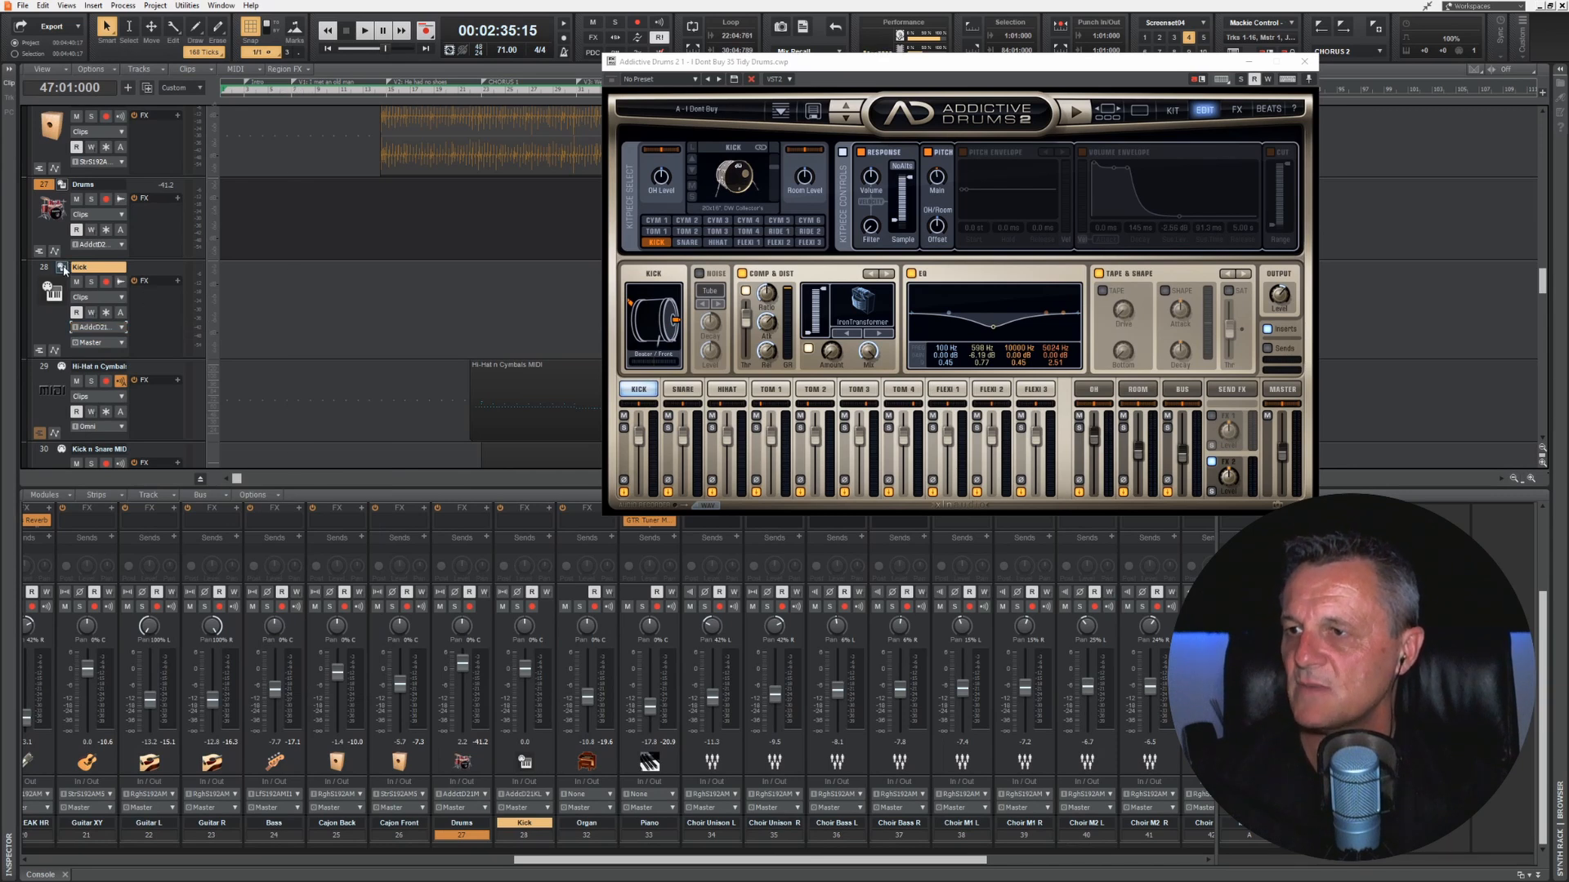
Step: Solo the Kick track and play the song briefly to check its signal
{"action": "left_click", "coordinate": [90, 282]}
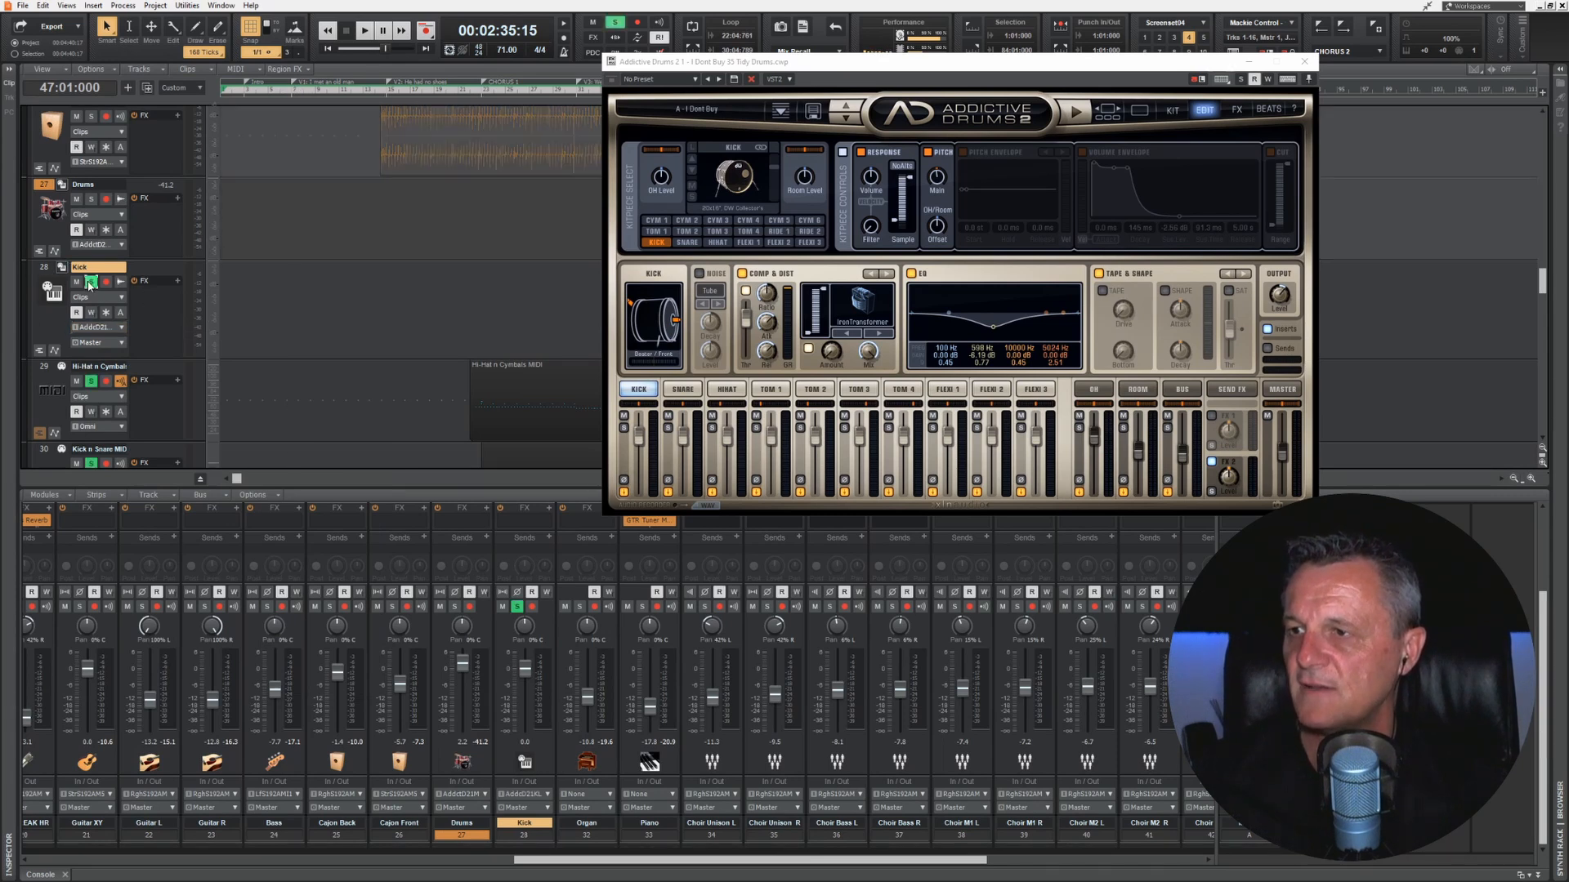
{"action": "key", "text": "space"}
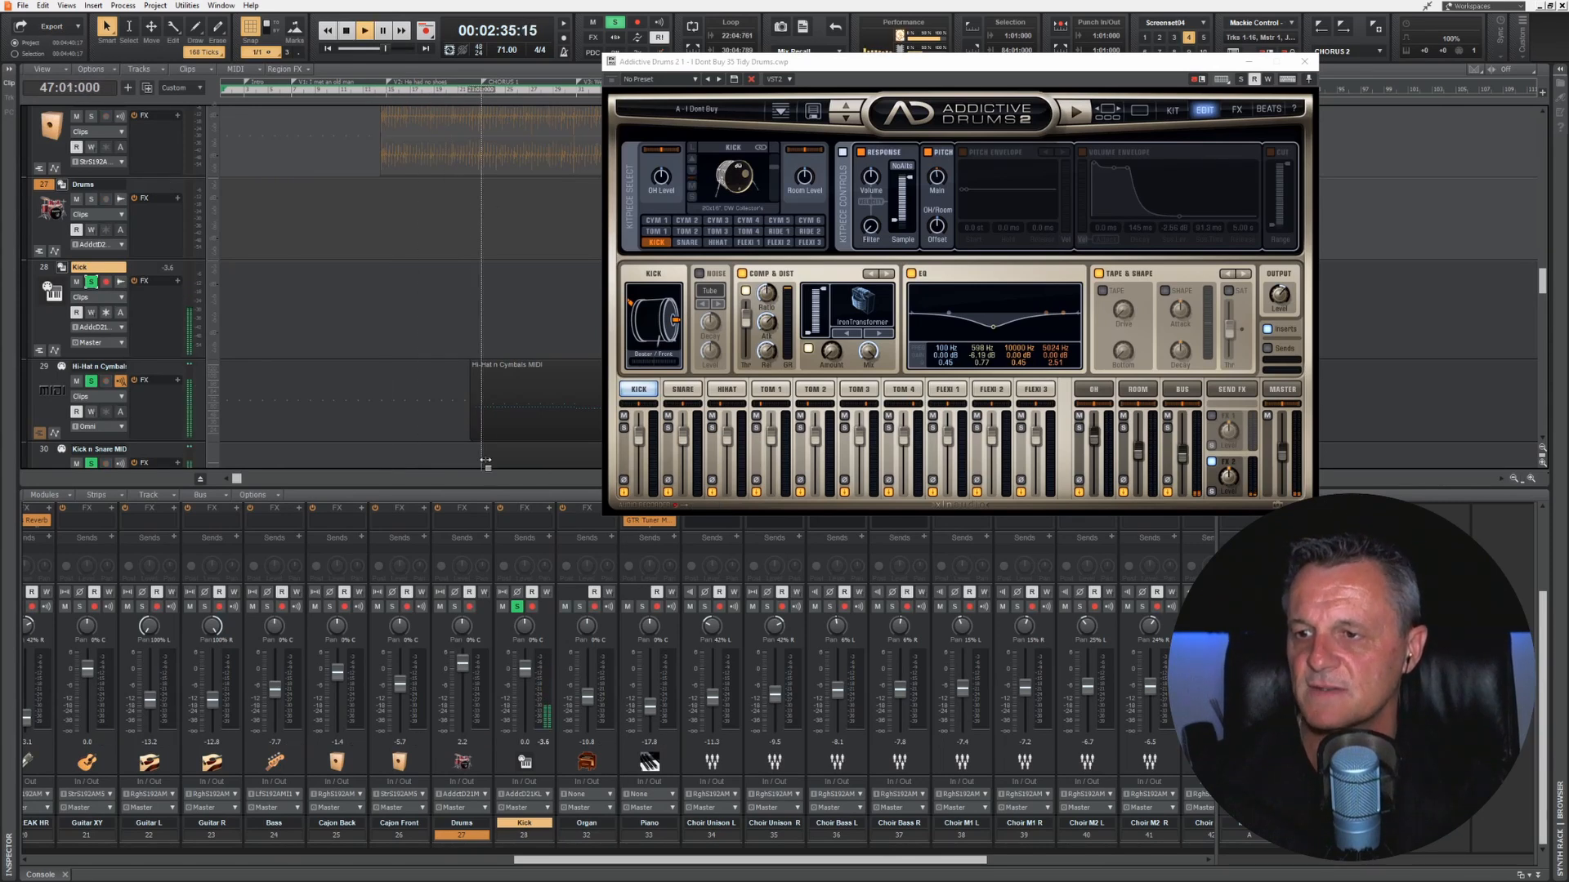
{"action": "key", "text": "space"}
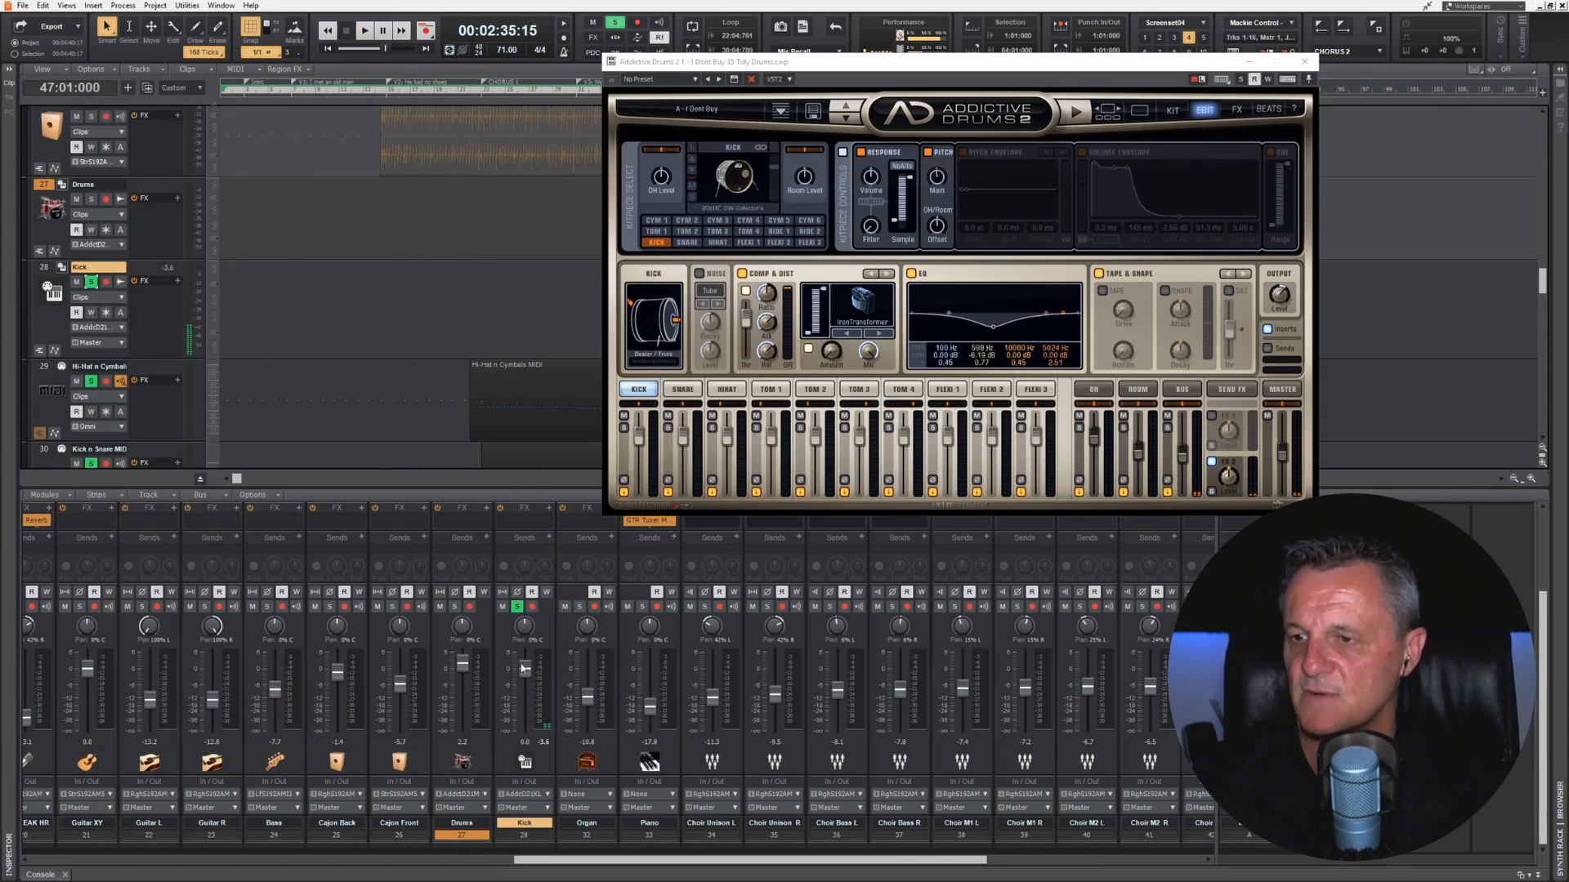
Step: Set the Kick track's icon to Kick Drum 2.bmp and bring up the track commands for the Hi-Hat n Cymbals MIDI track
{"action": "right_click", "coordinate": [525, 764]}
{"action": "left_click", "coordinate": [547, 769]}
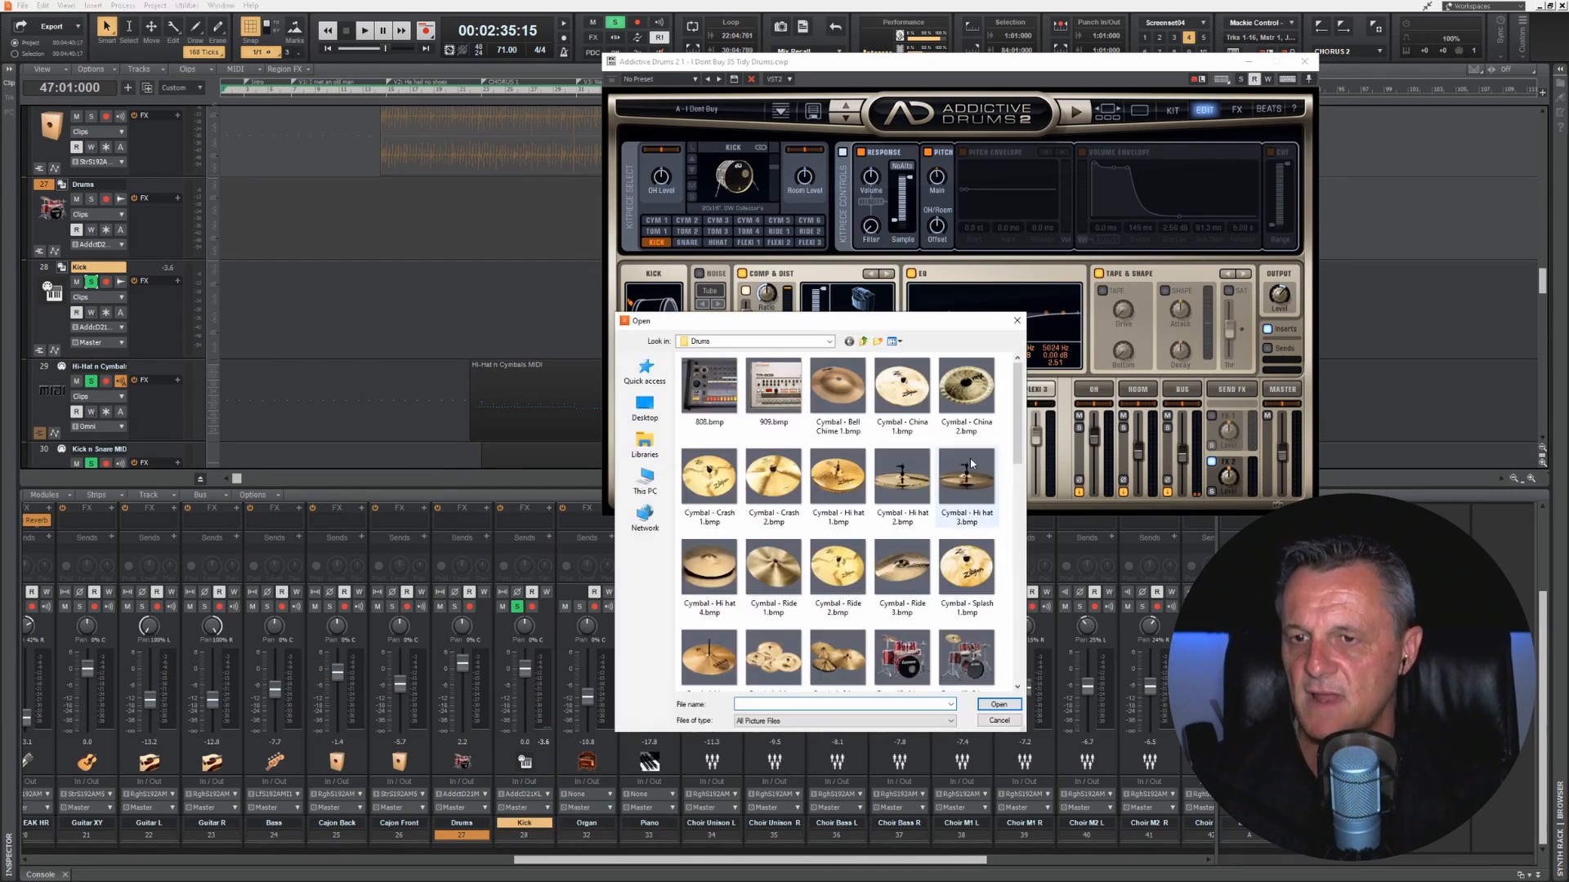
{"action": "scroll", "coordinate": [981, 507], "scroll_direction": "down", "scroll_amount": 8}
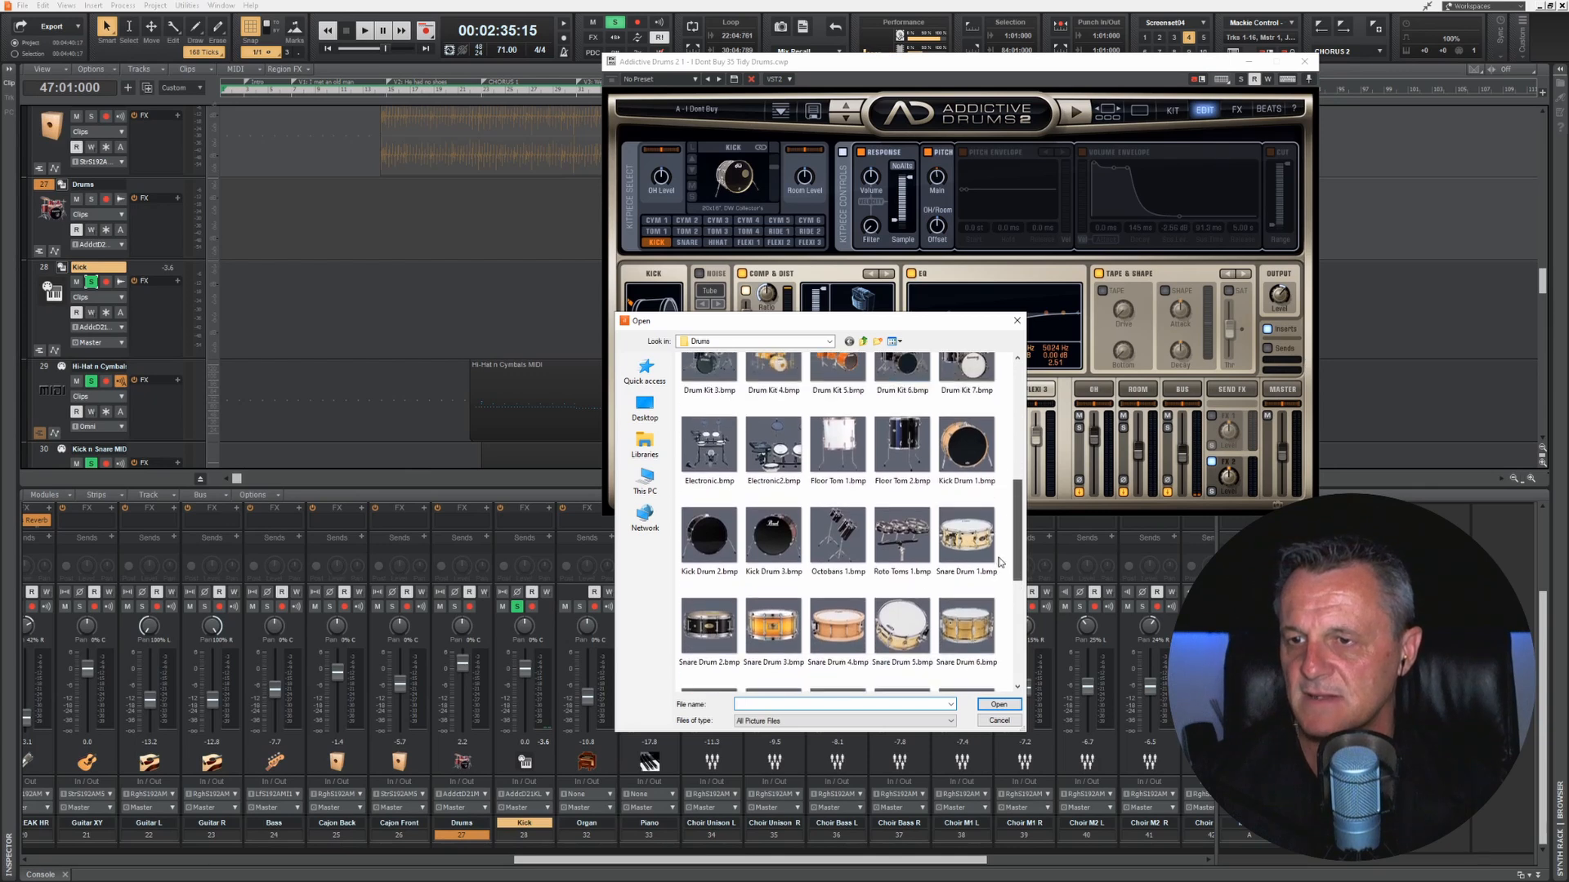
{"action": "left_click", "coordinate": [708, 535]}
{"action": "left_click", "coordinate": [998, 705]}
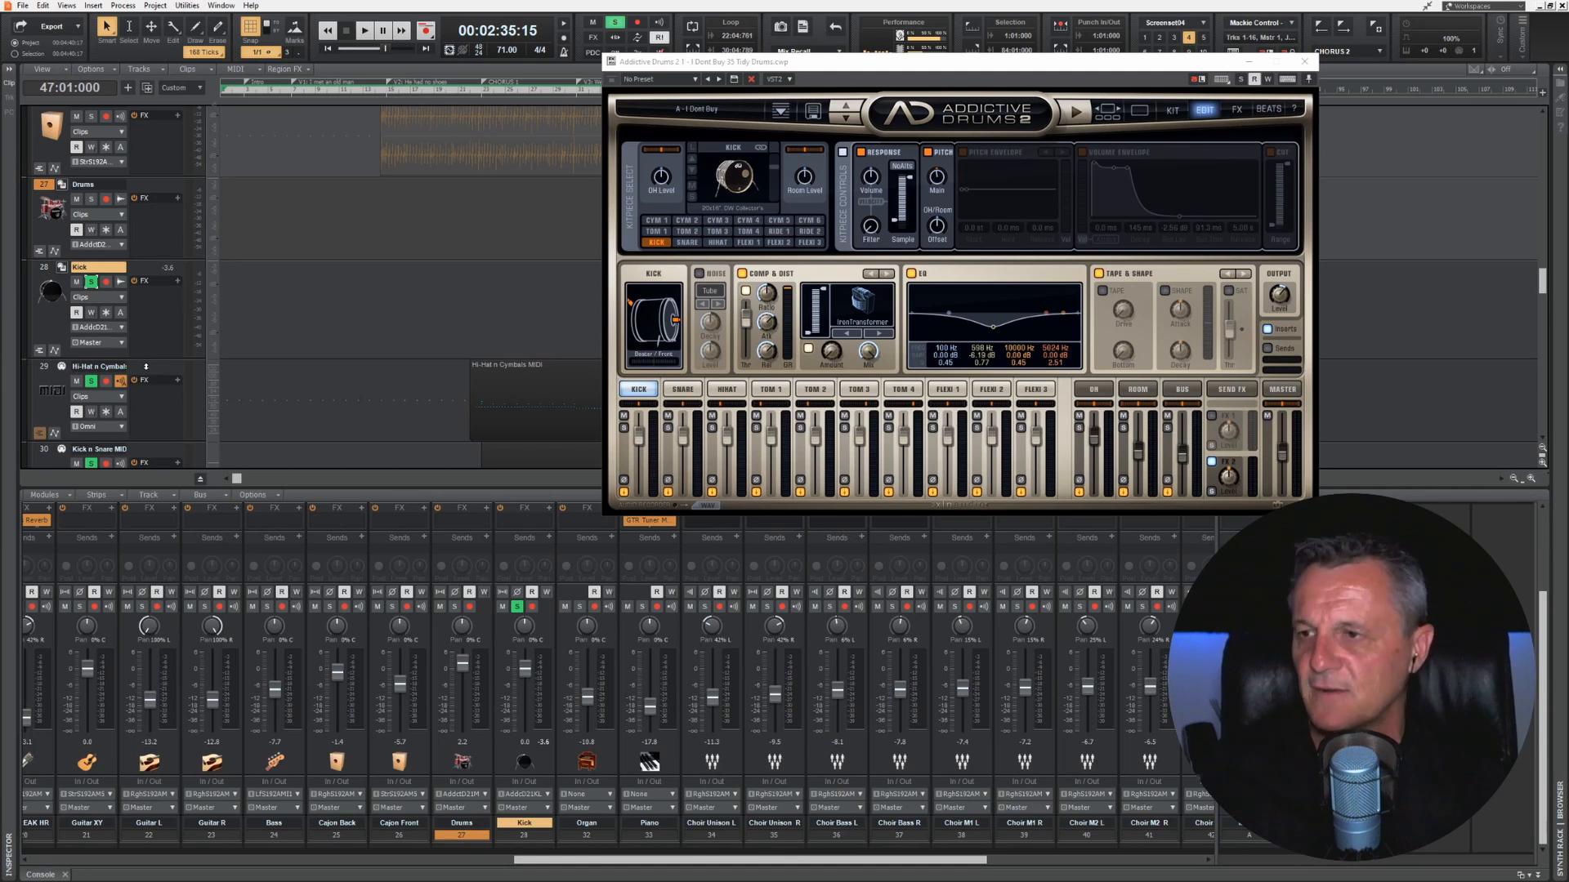
{"action": "right_click", "coordinate": [146, 368]}
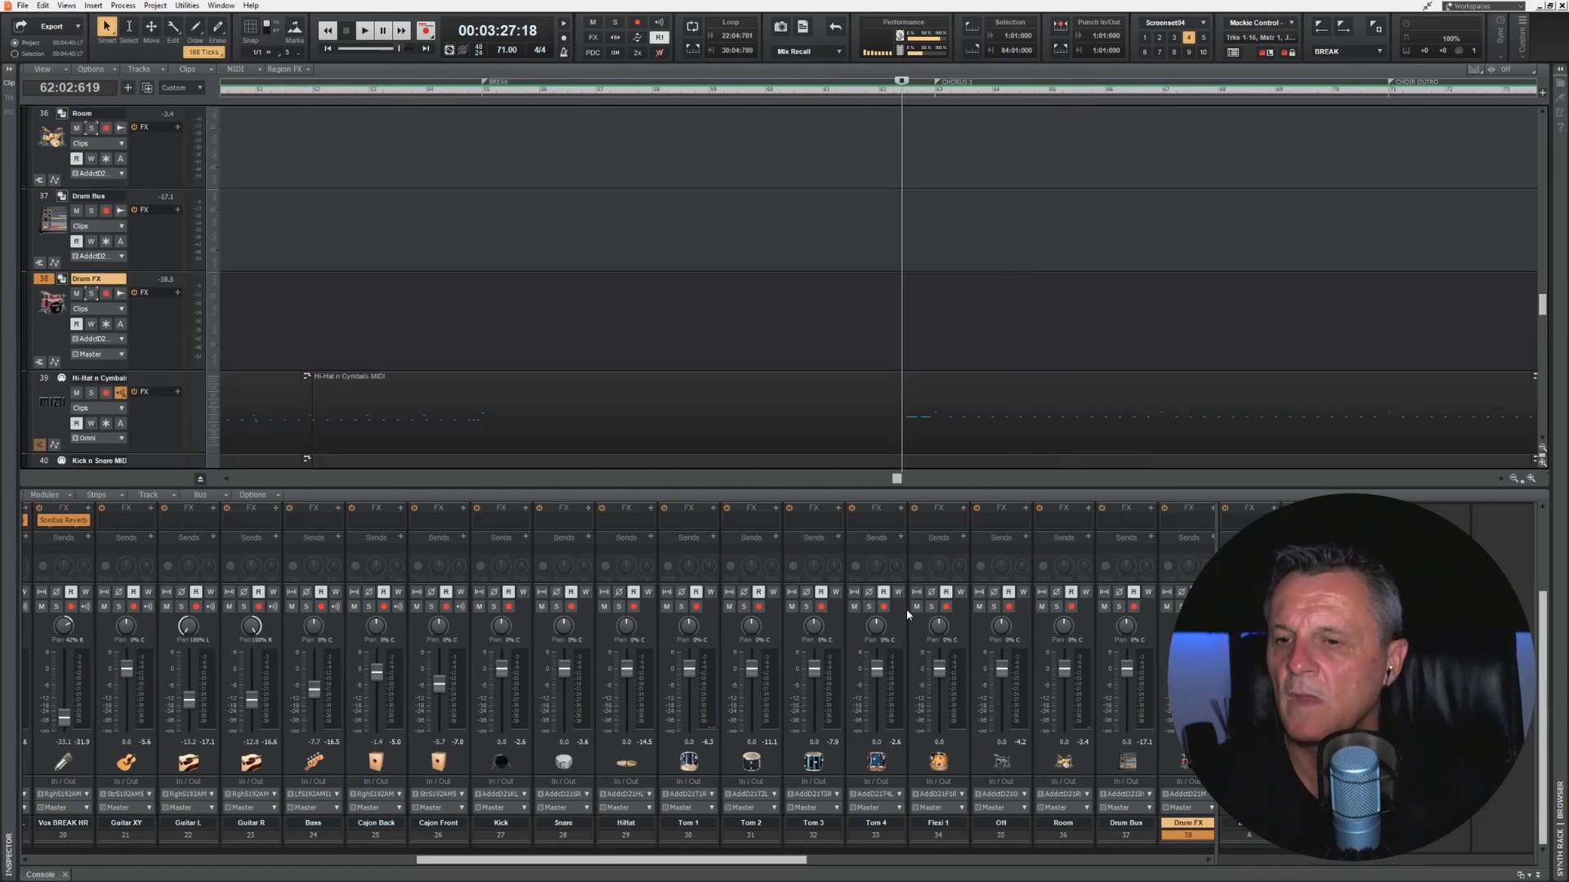
Step: Examine the separate drum tracks from Kick to Drum FX in the console and the track list, down to the drum MIDI tracks
{"action": "left_click_drag", "start_coordinate": [760, 860], "coordinate": [887, 877]}
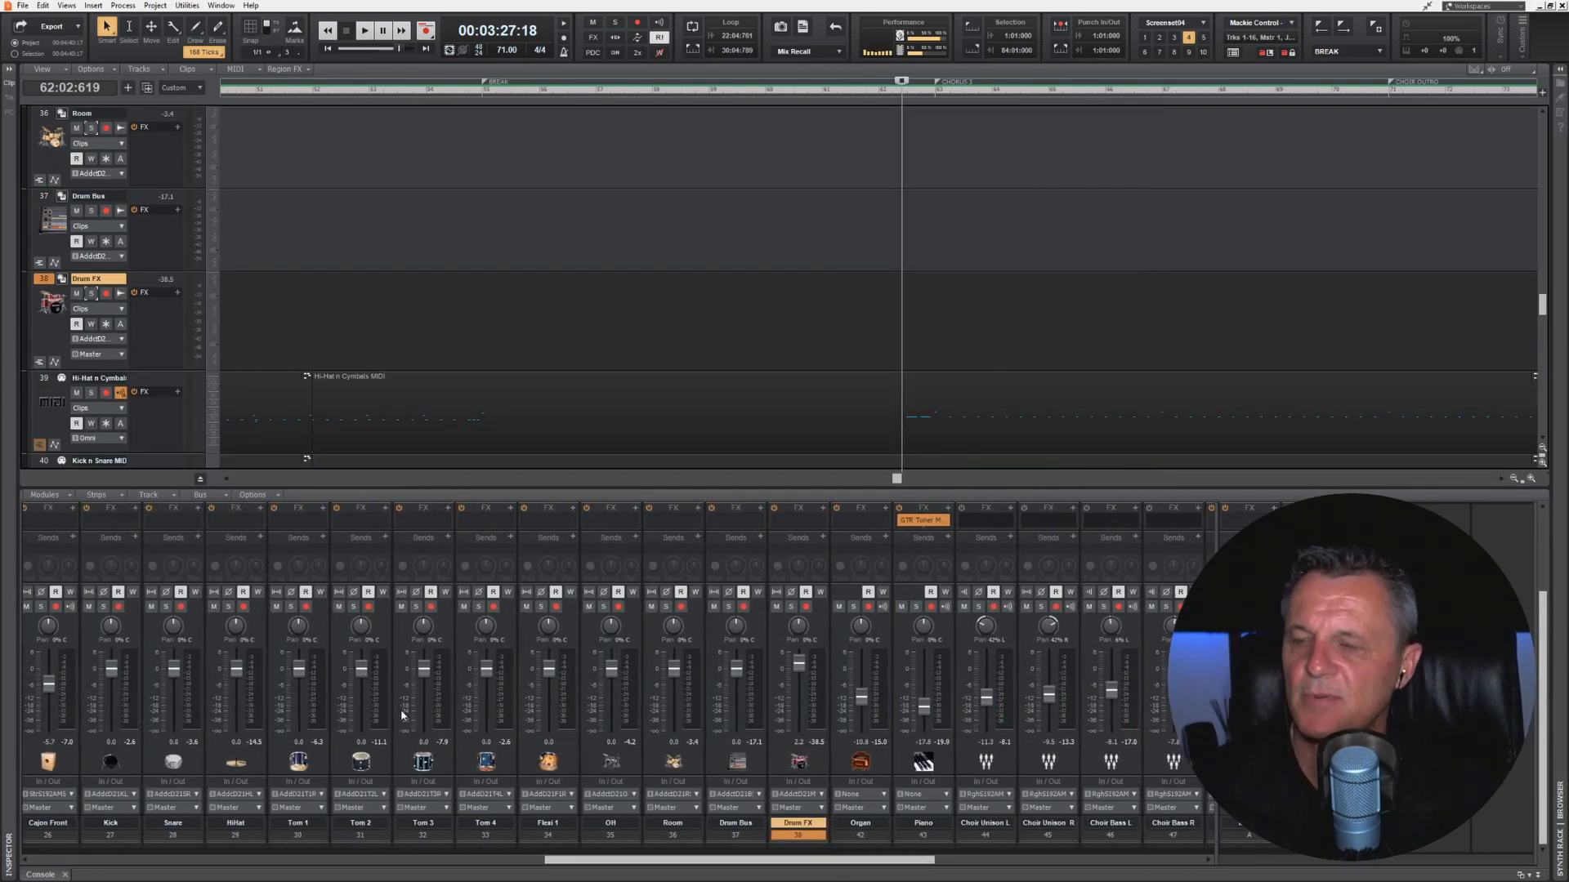
{"action": "left_click", "coordinate": [174, 762]}
{"action": "left_click", "coordinate": [252, 760]}
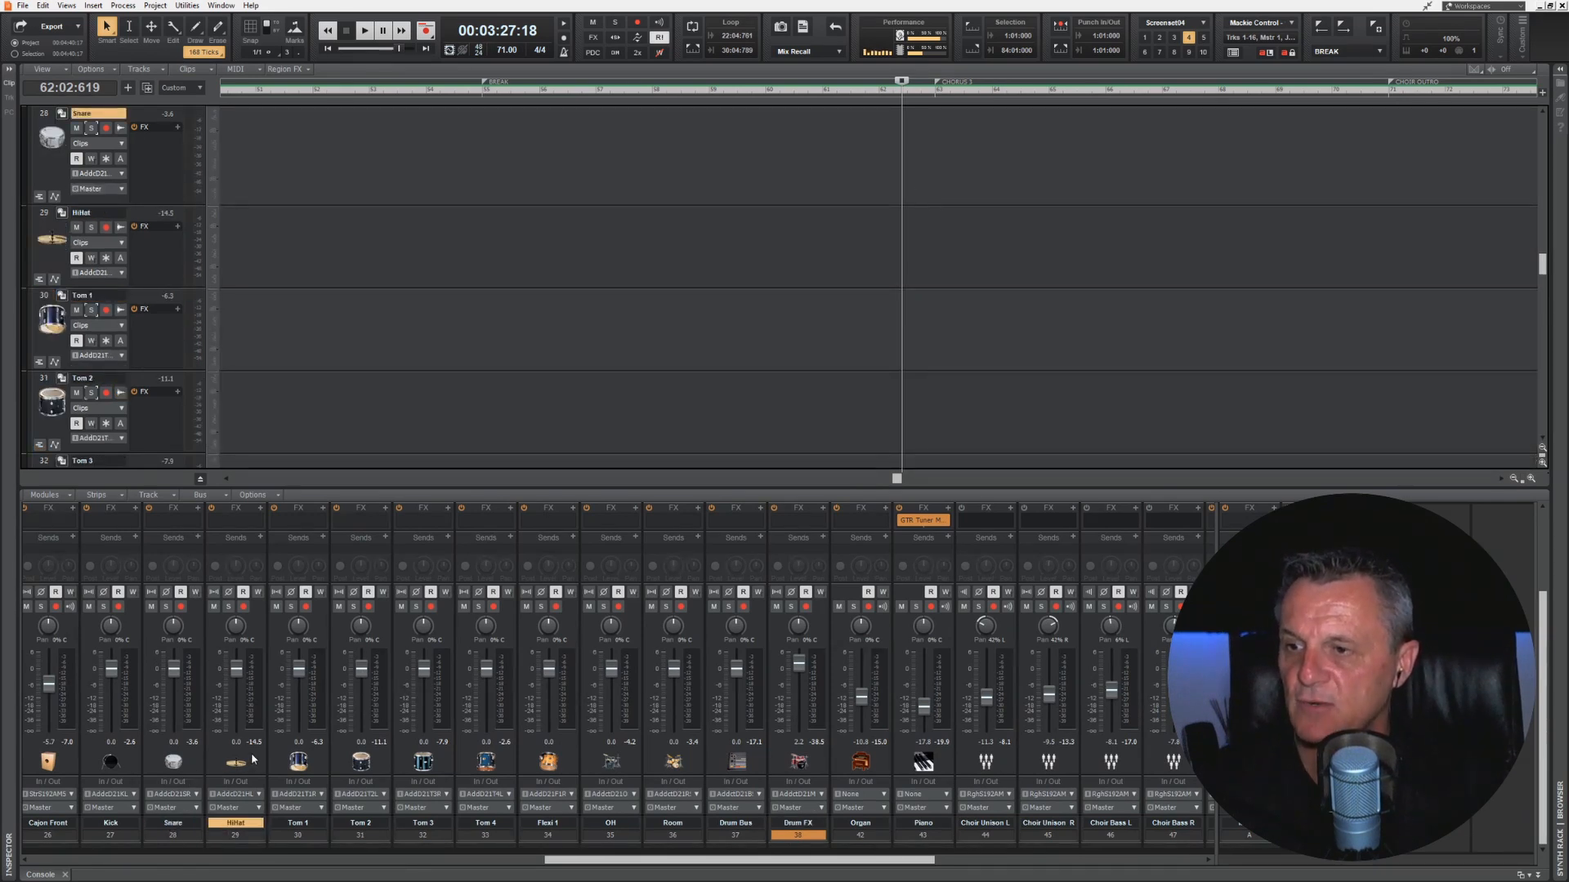
{"action": "left_click", "coordinate": [298, 761]}
{"action": "scroll", "coordinate": [619, 343], "scroll_direction": "up", "scroll_amount": 15}
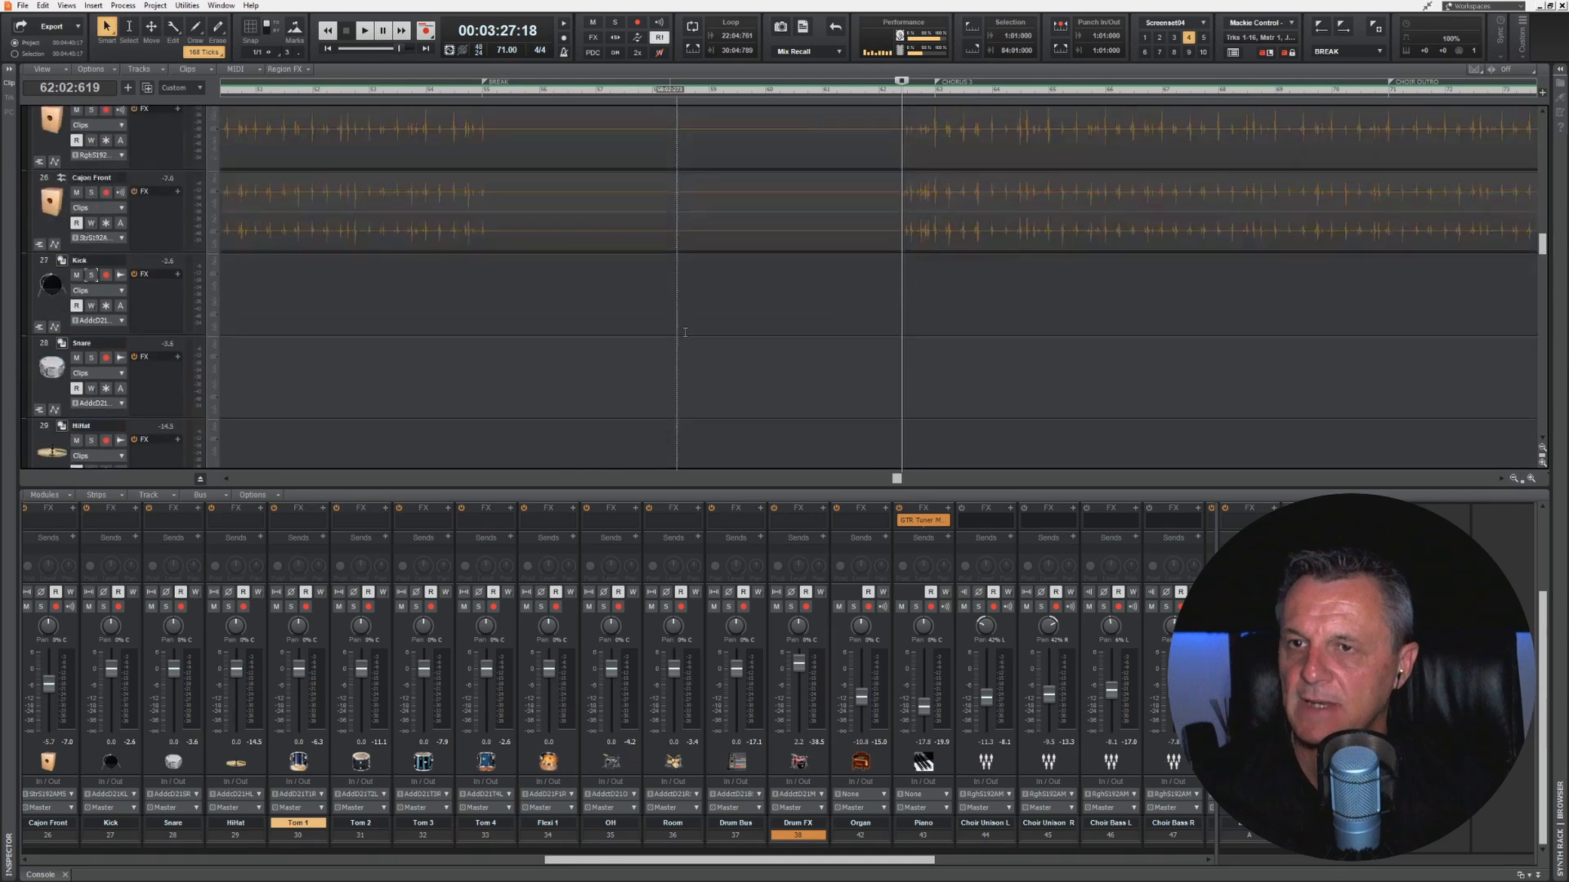
{"action": "scroll", "coordinate": [674, 353], "scroll_direction": "down", "scroll_amount": 15}
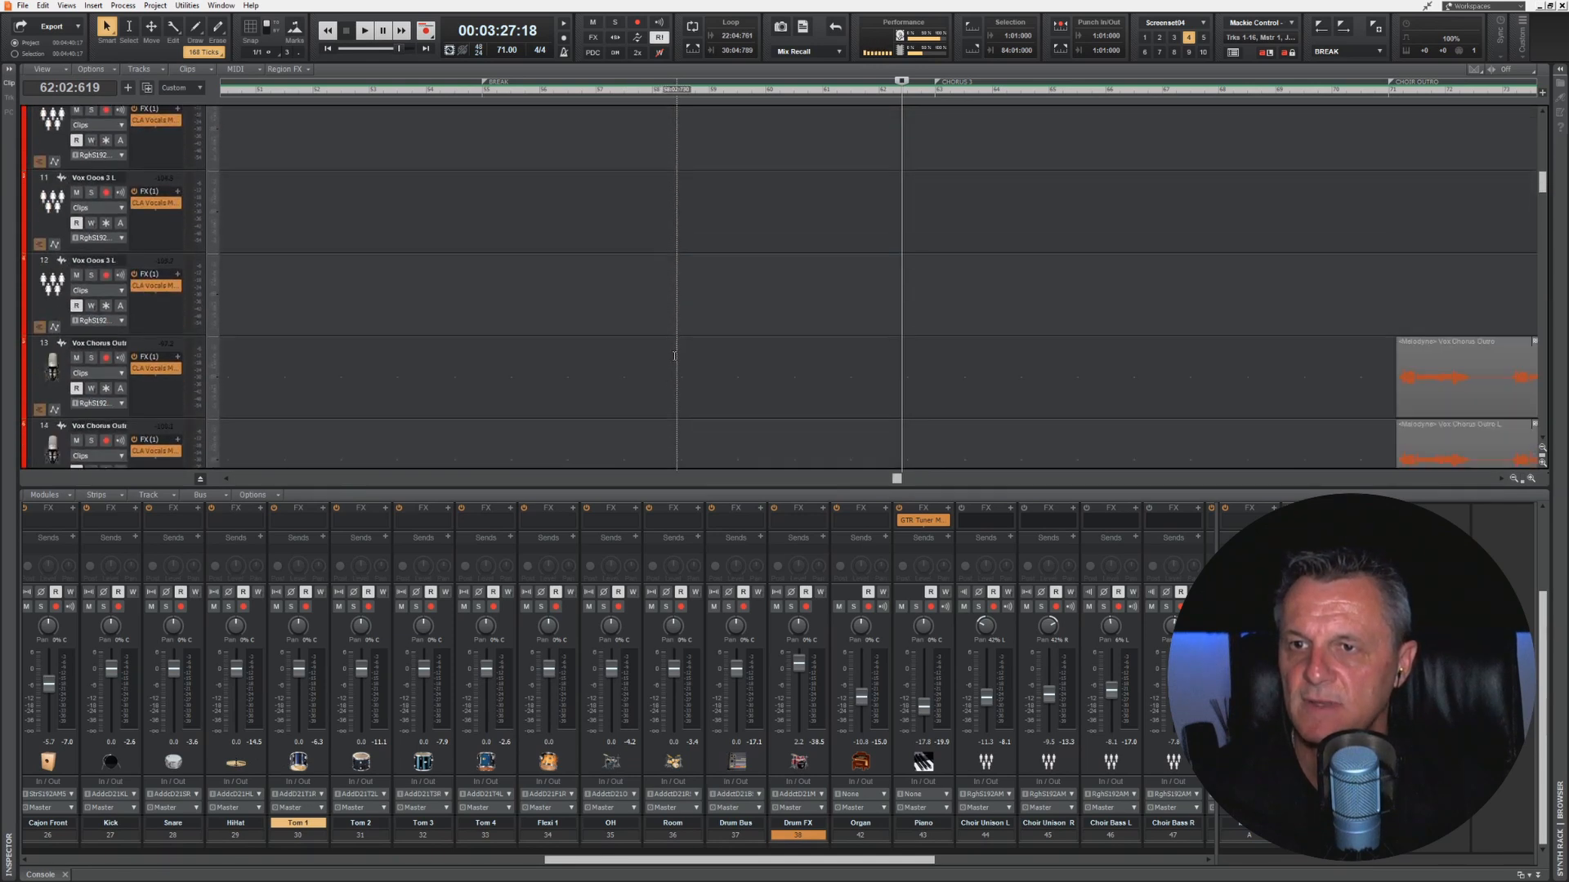
{"action": "scroll", "coordinate": [678, 357], "scroll_direction": "down", "scroll_amount": 8}
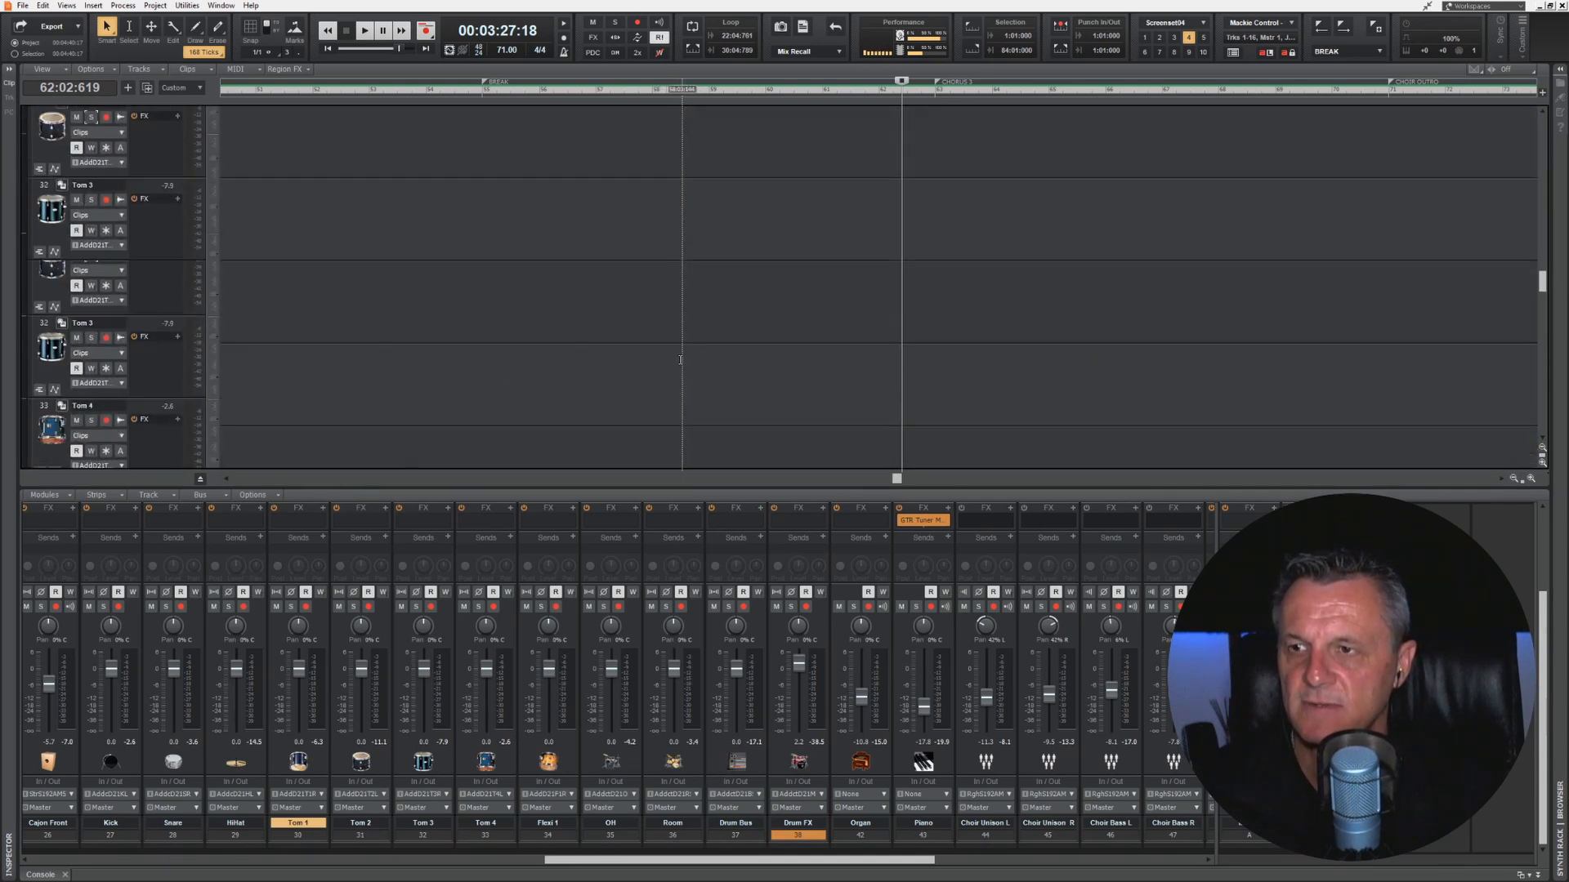
{"action": "scroll", "coordinate": [665, 378], "scroll_direction": "down", "scroll_amount": 2}
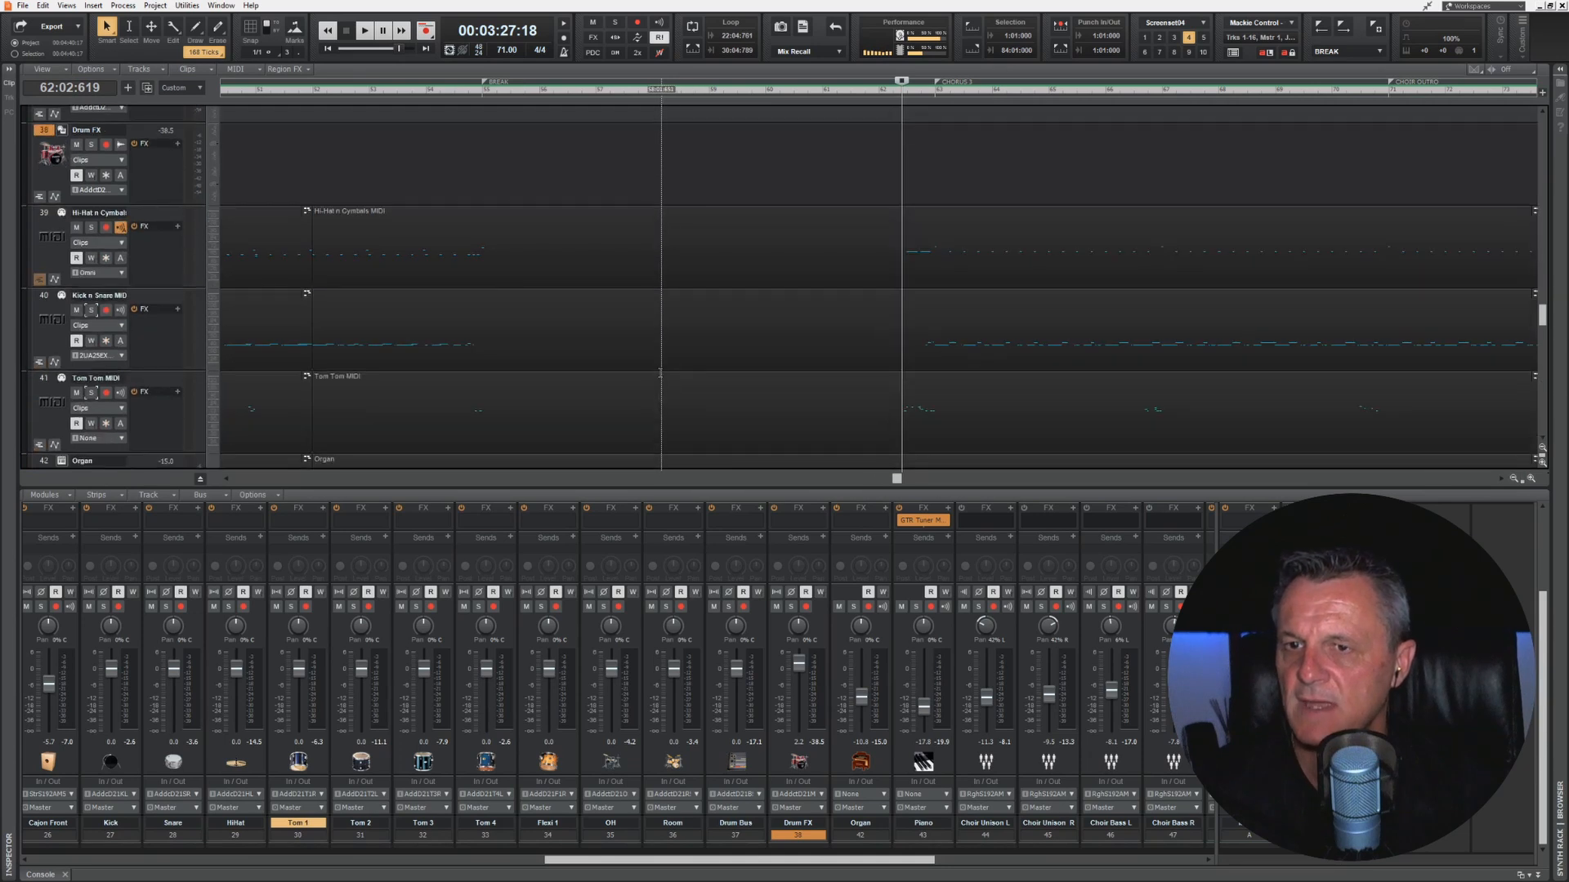
Step: Play the song from measure 62 and watch the level meters of the individual drum channels
{"action": "left_click", "coordinate": [654, 366]}
{"action": "key", "text": "space"}
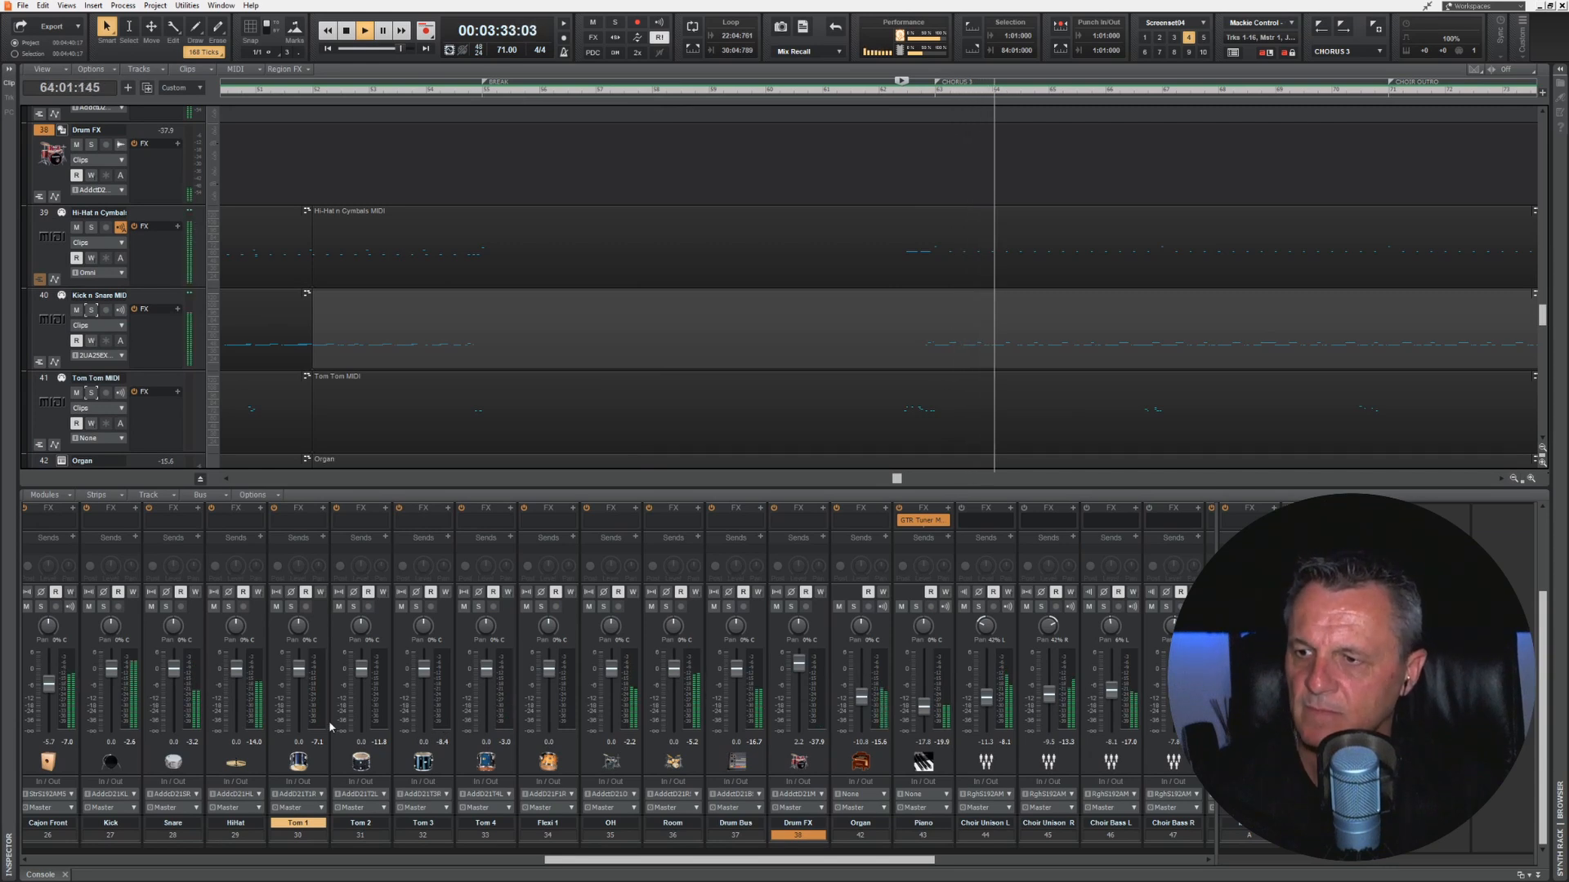
{"action": "key", "text": "space"}
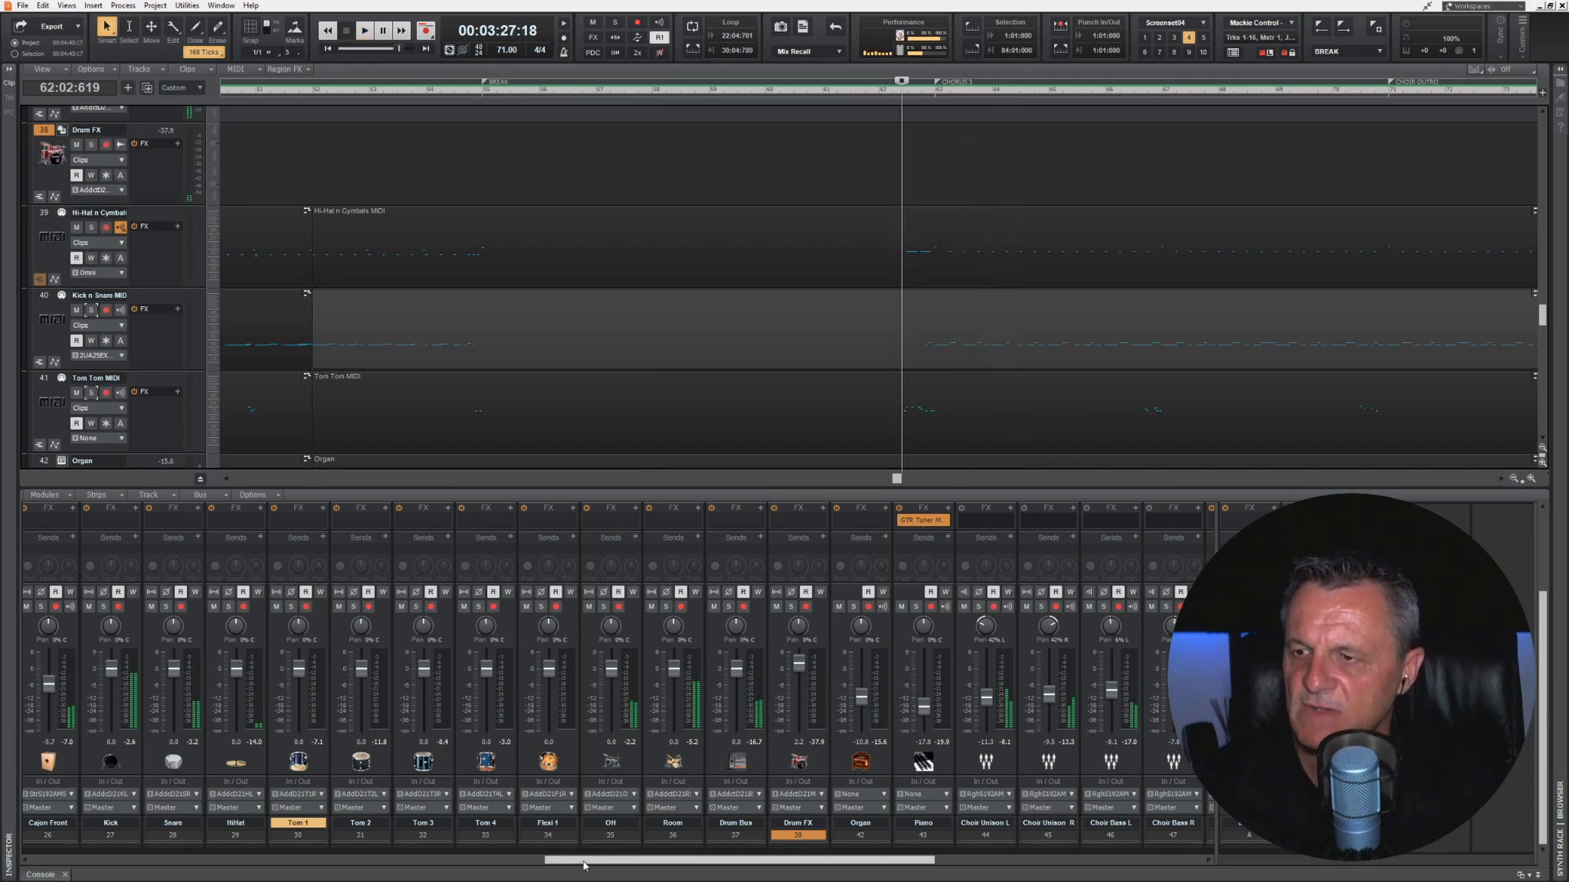
{"action": "left_click_drag", "start_coordinate": [587, 861], "coordinate": [549, 861]}
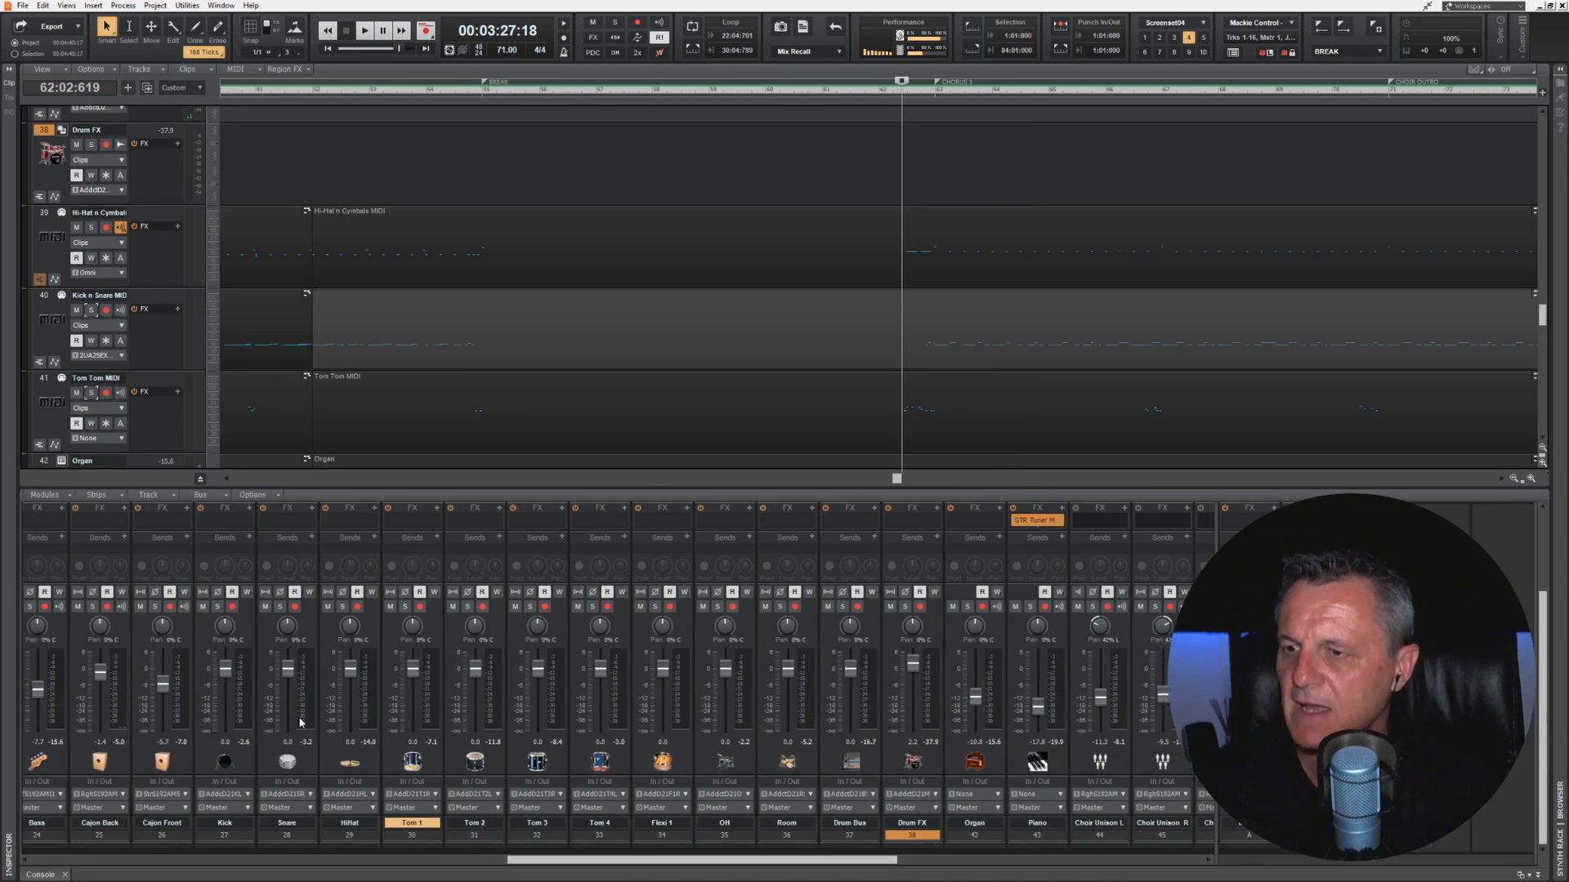
{"action": "left_click_drag", "start_coordinate": [755, 852], "coordinate": [780, 858]}
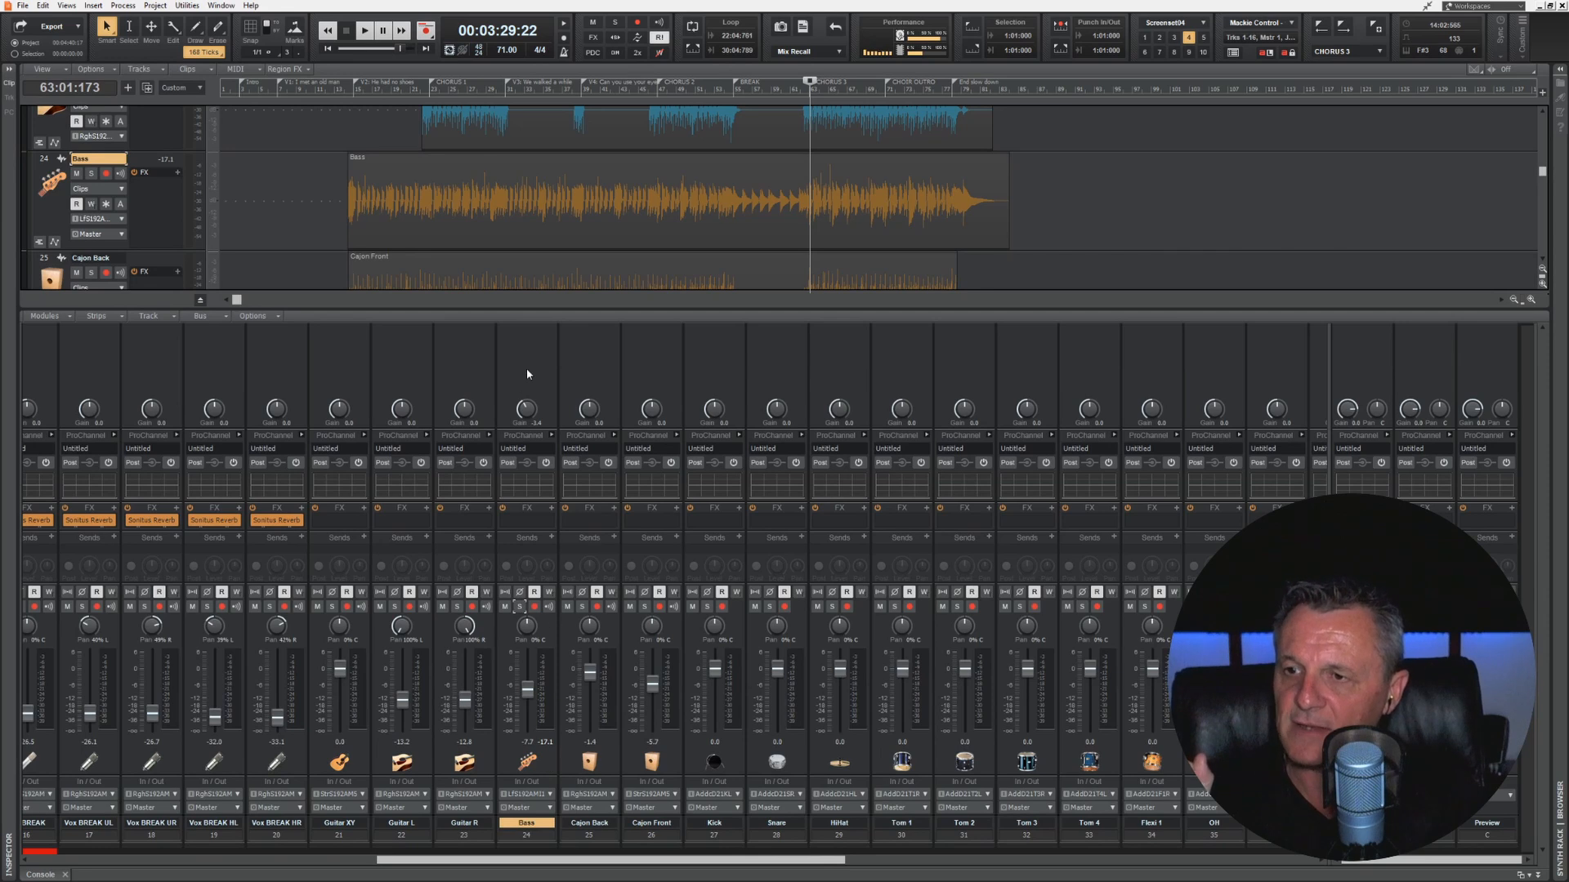
Step: Send the Bass track to a new aux track and insert AmpliTube 4 as an audio effect on Aux 1
{"action": "left_click", "coordinate": [551, 537]}
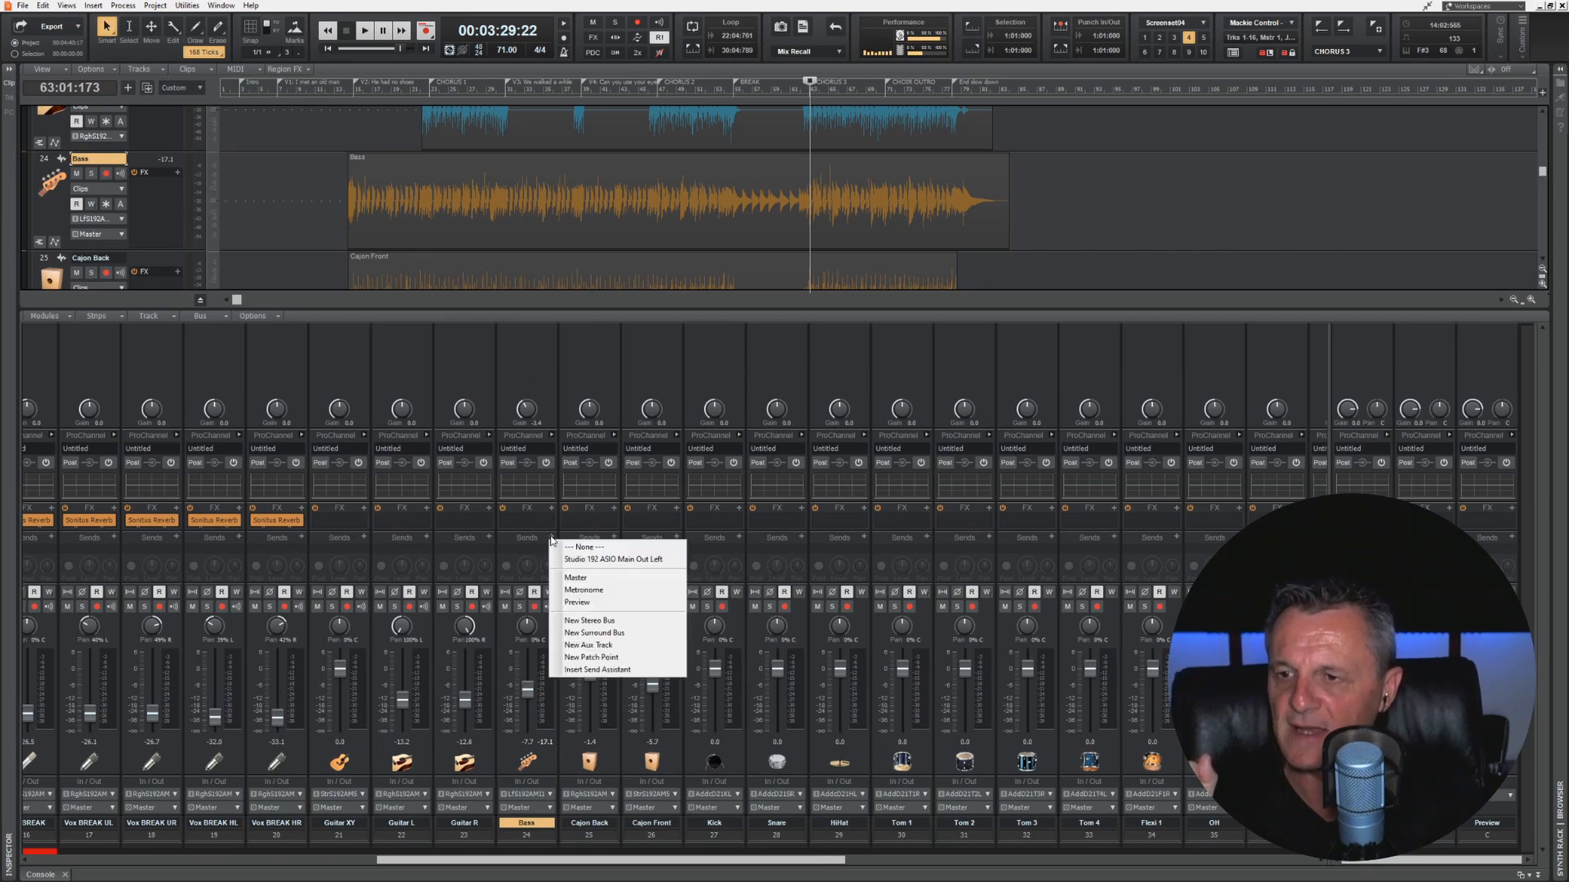
{"action": "left_click", "coordinate": [605, 645]}
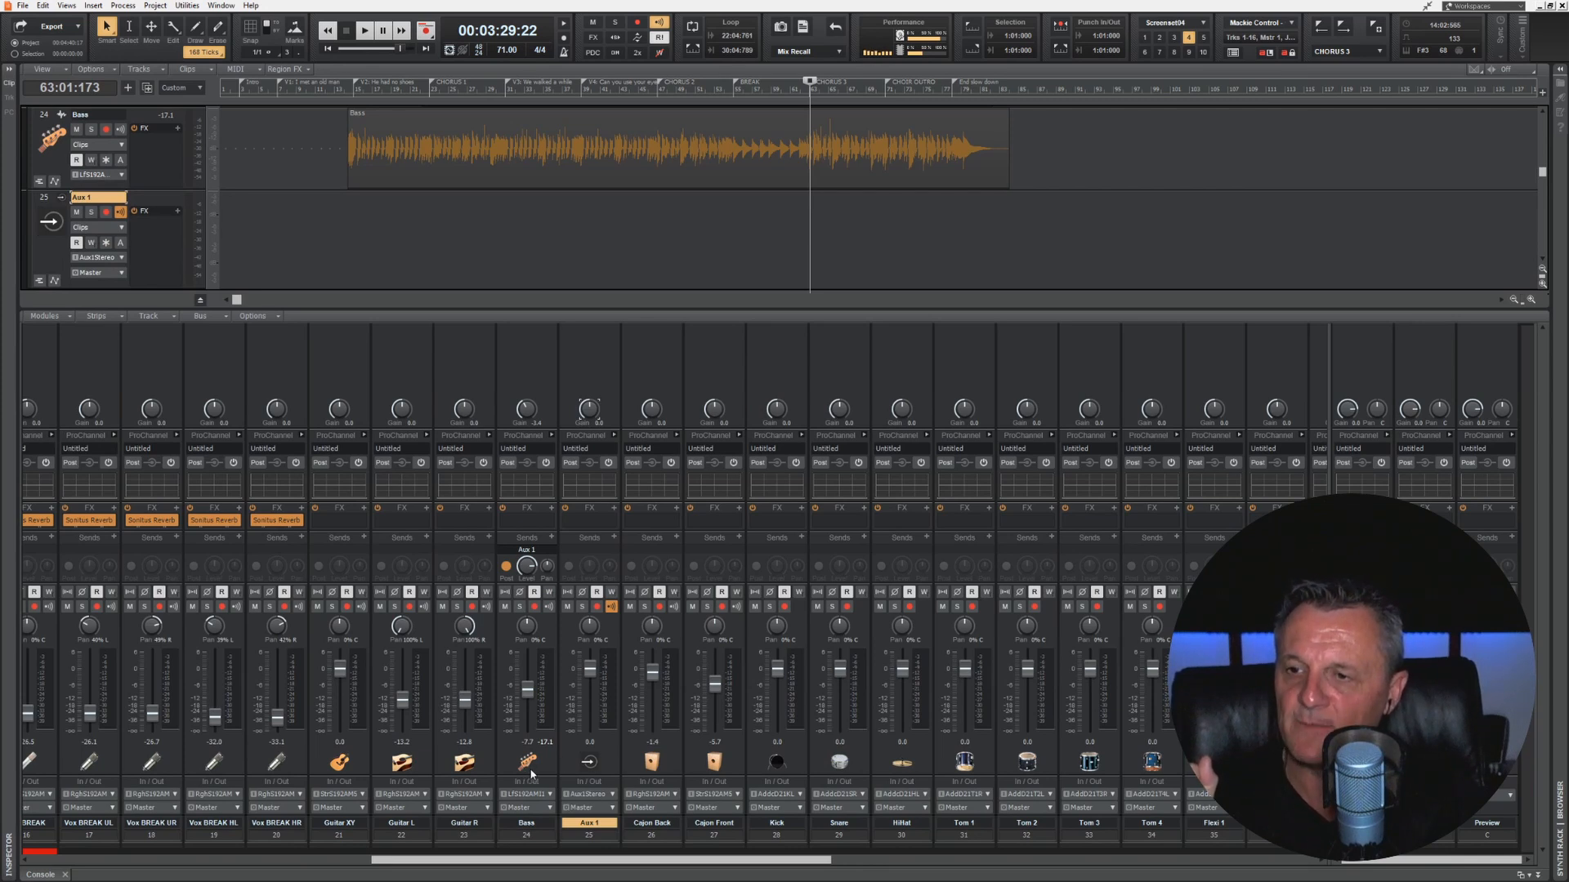
{"action": "left_click", "coordinate": [614, 513]}
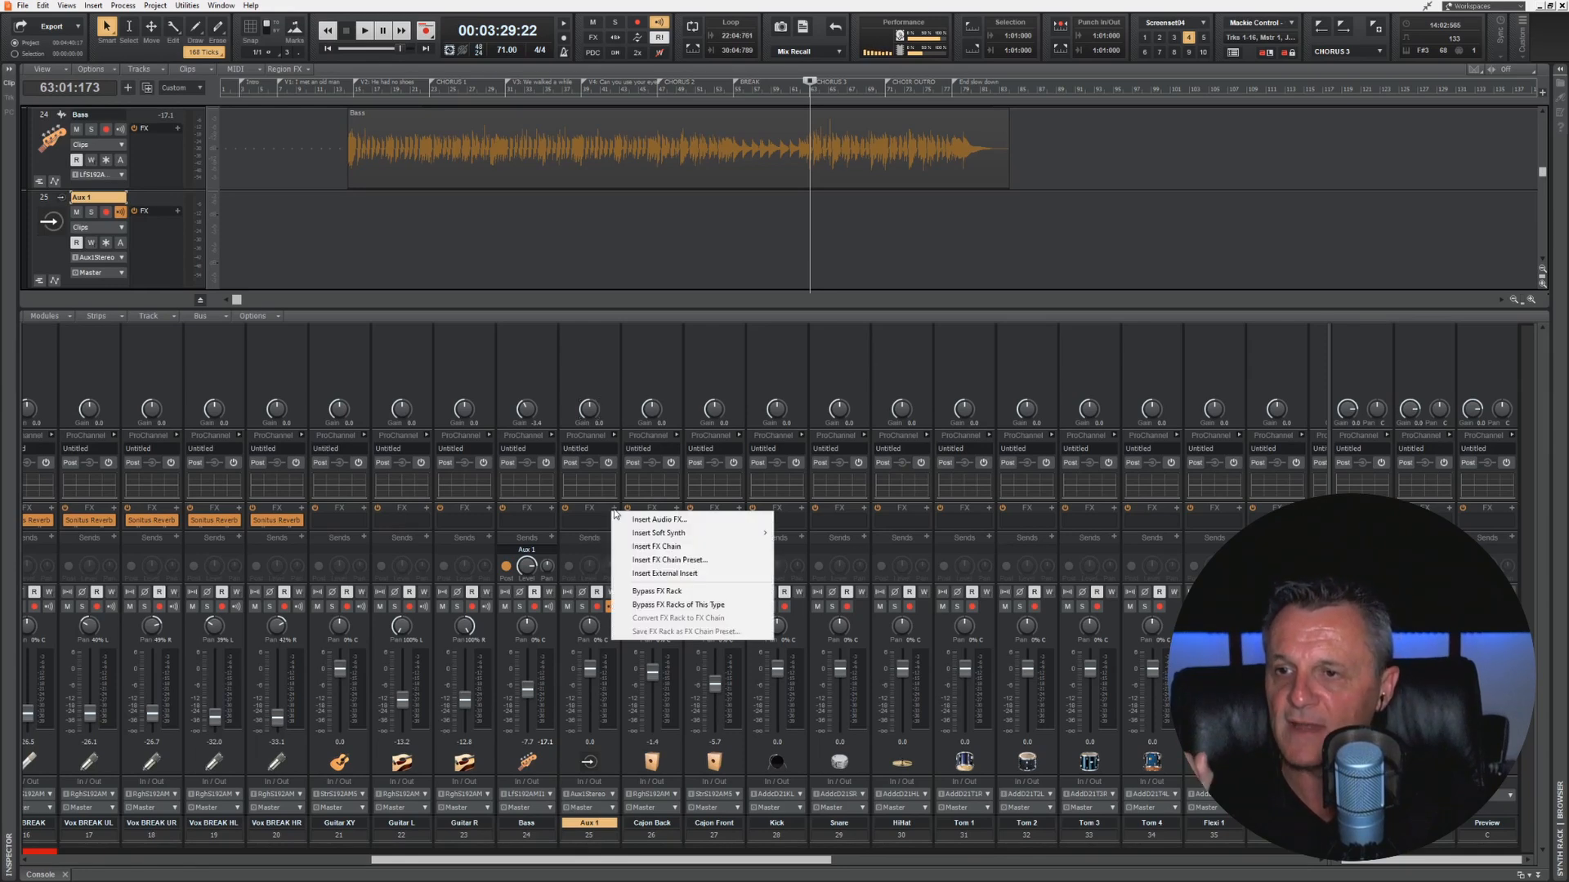
{"action": "mouse_move", "coordinate": [627, 524]}
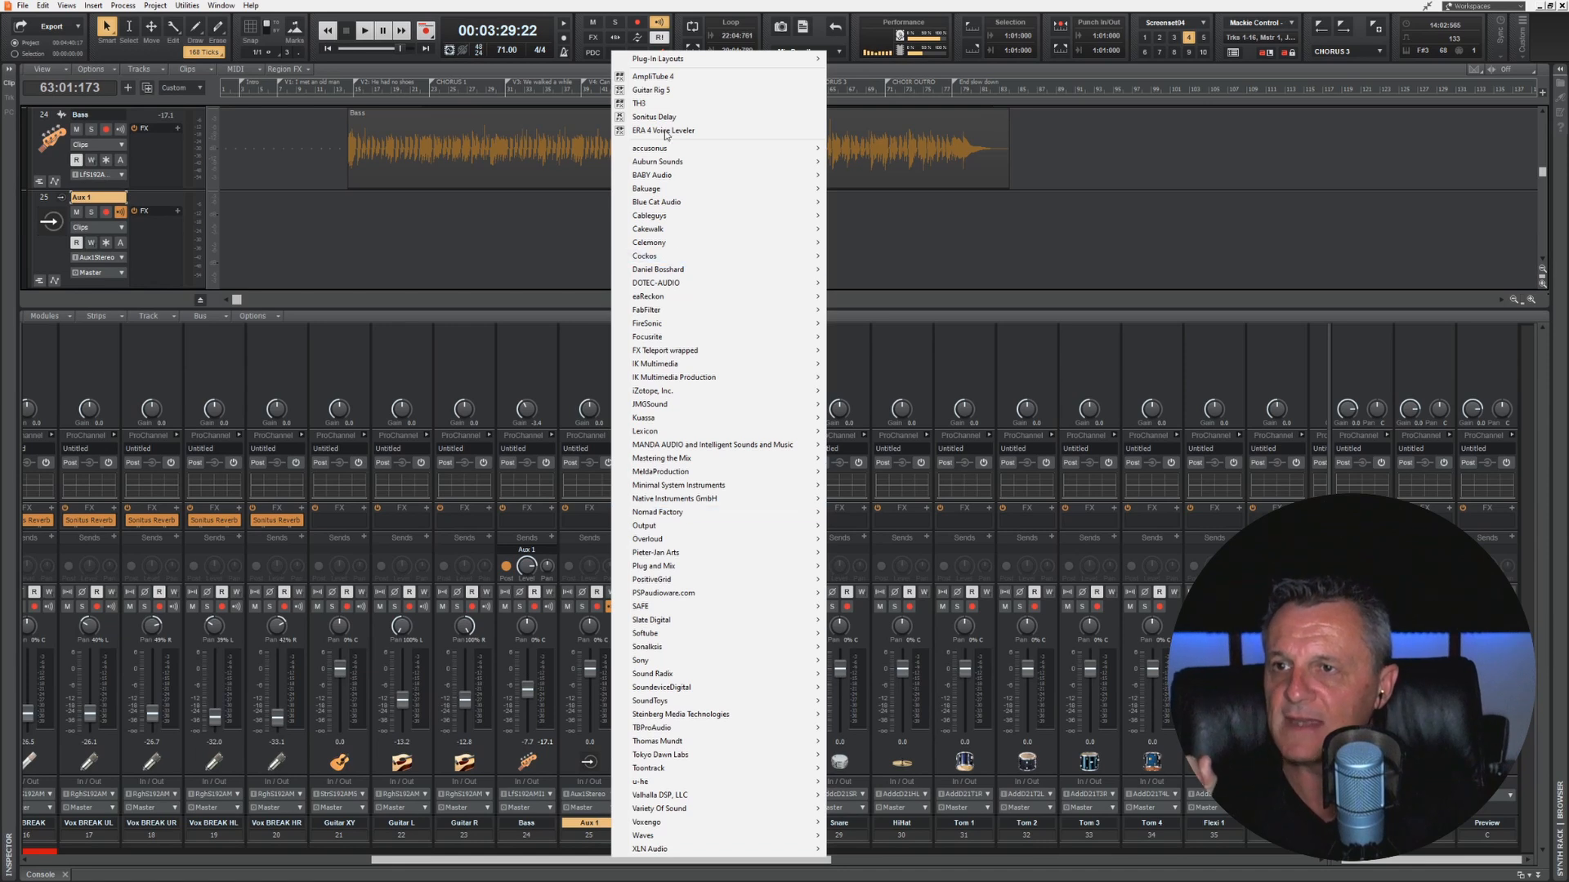
{"action": "left_click", "coordinate": [665, 76]}
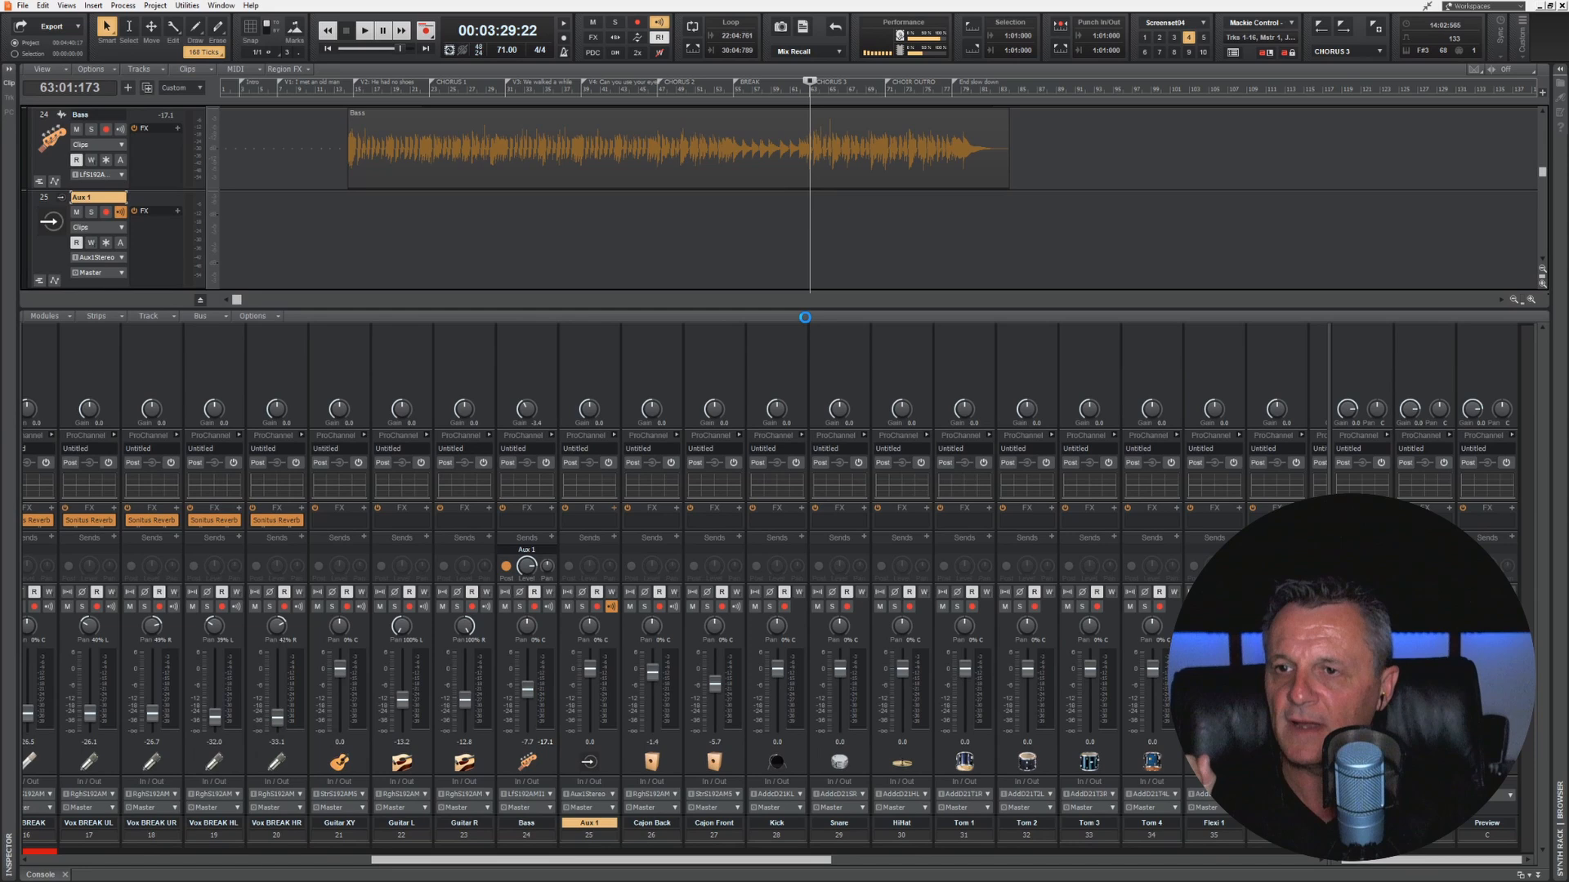
{"action": "left_click_drag", "start_coordinate": [971, 141], "coordinate": [975, 131]}
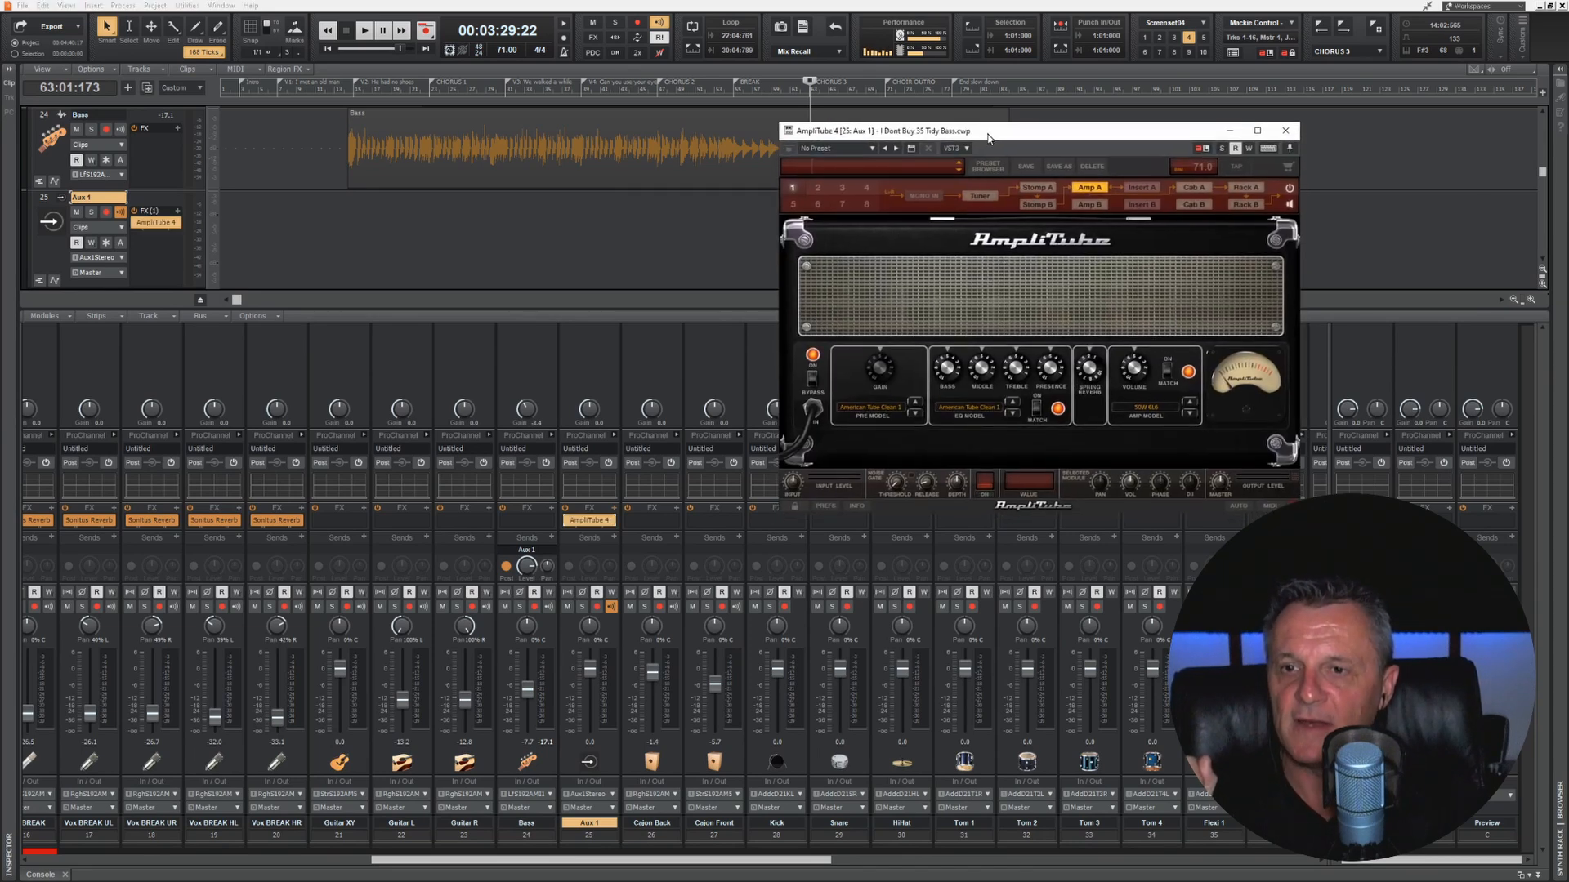
Step: Choose the Solid State Bass Preamp model for Amp A in AmpliTube and set its spring reverb to 0.0
{"action": "left_click", "coordinate": [902, 411]}
{"action": "mouse_move", "coordinate": [901, 411]}
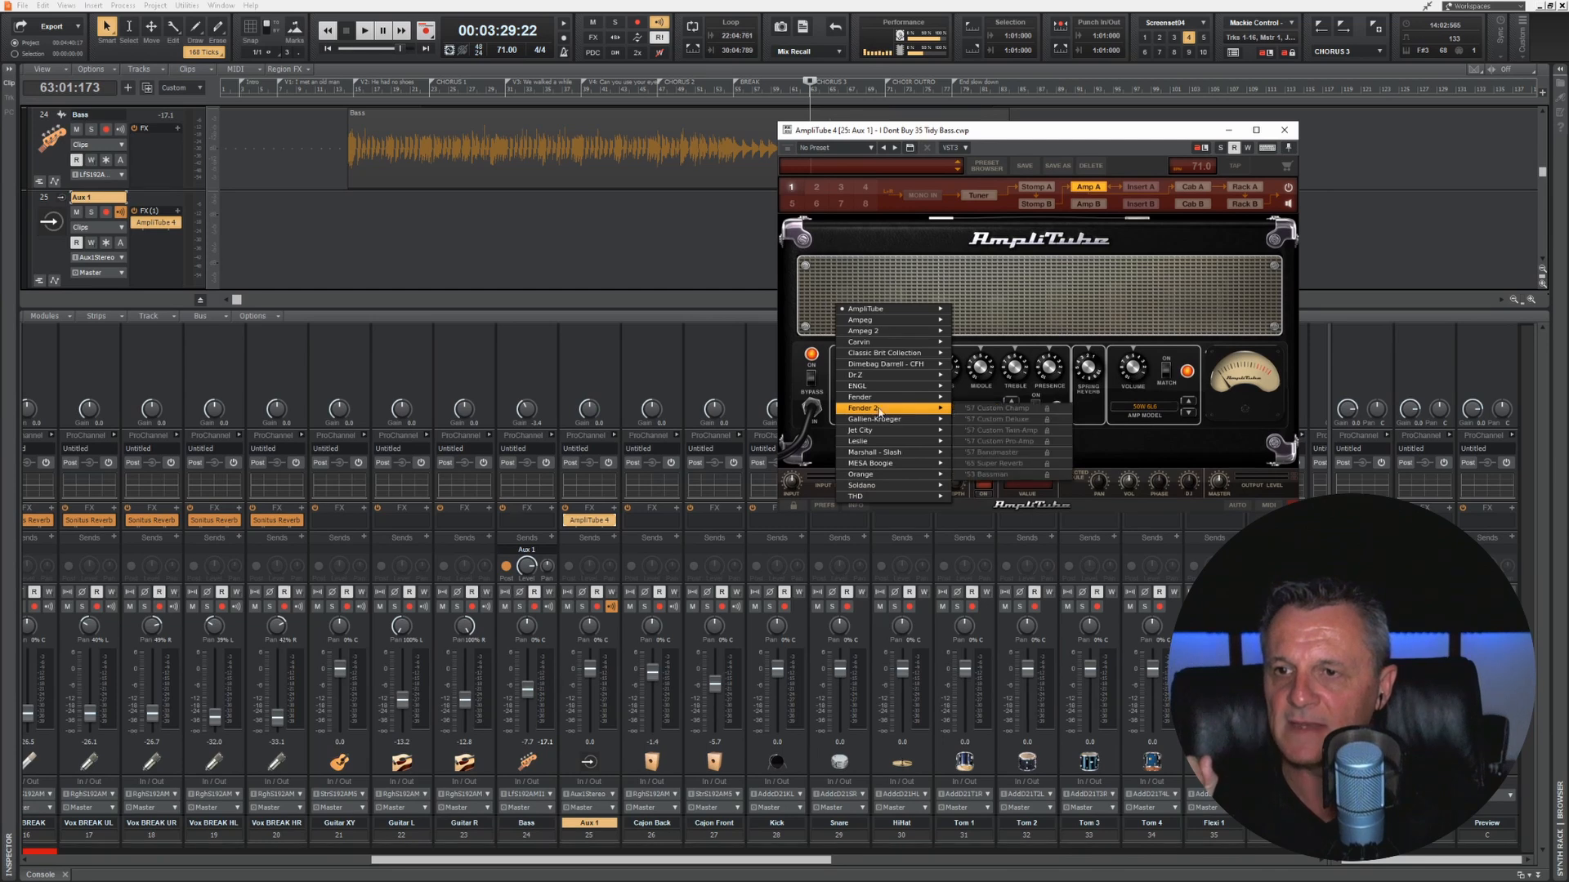
{"action": "mouse_move", "coordinate": [880, 308]}
{"action": "mouse_move", "coordinate": [984, 342]}
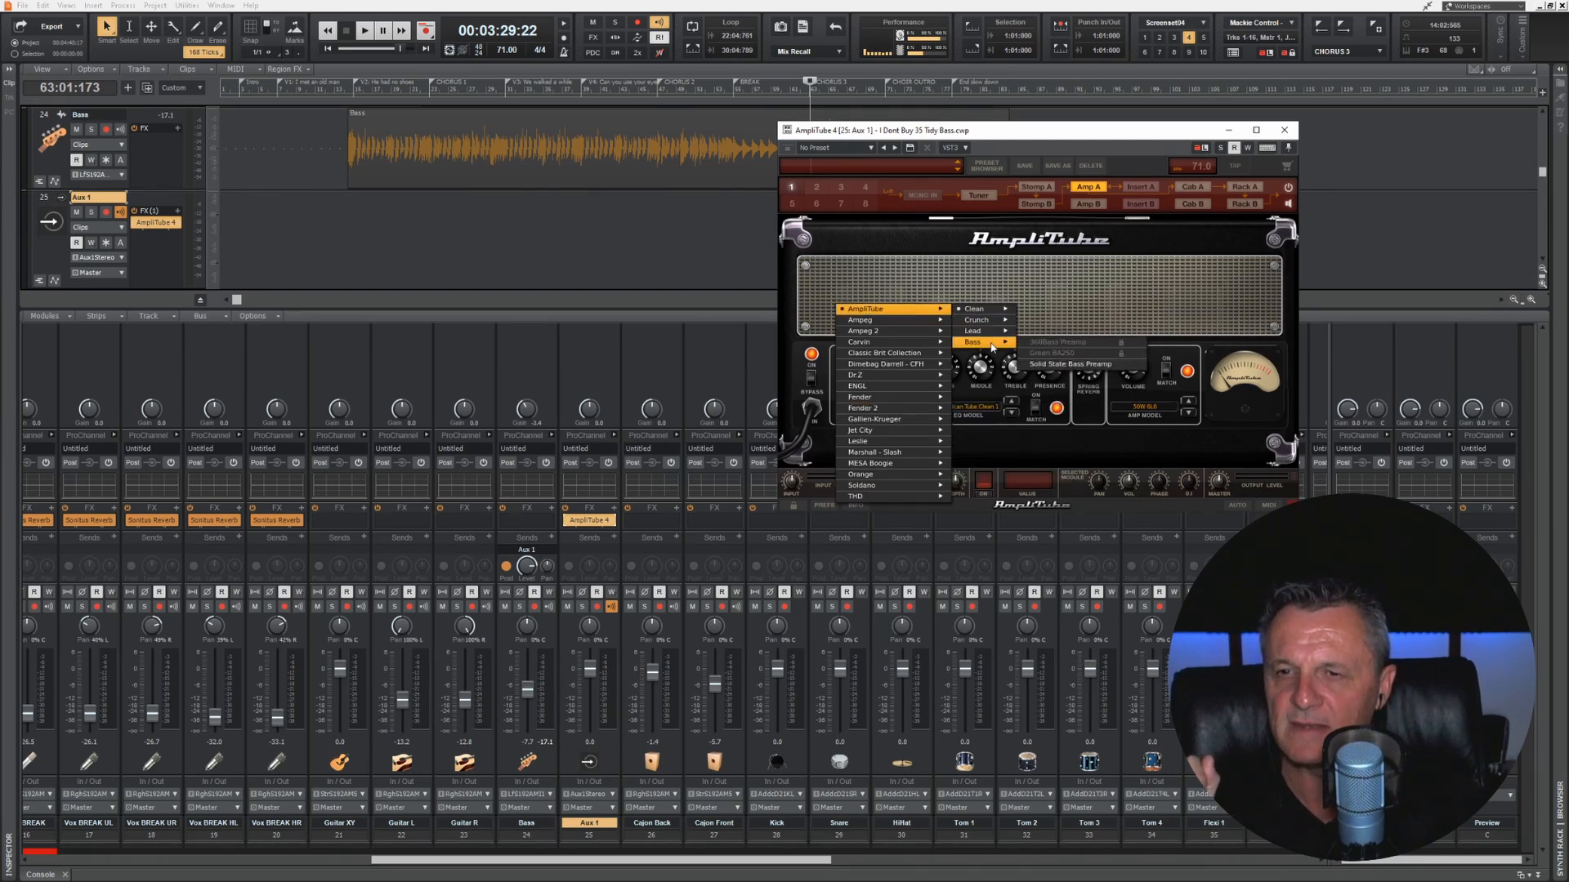
{"action": "left_click", "coordinate": [1060, 366]}
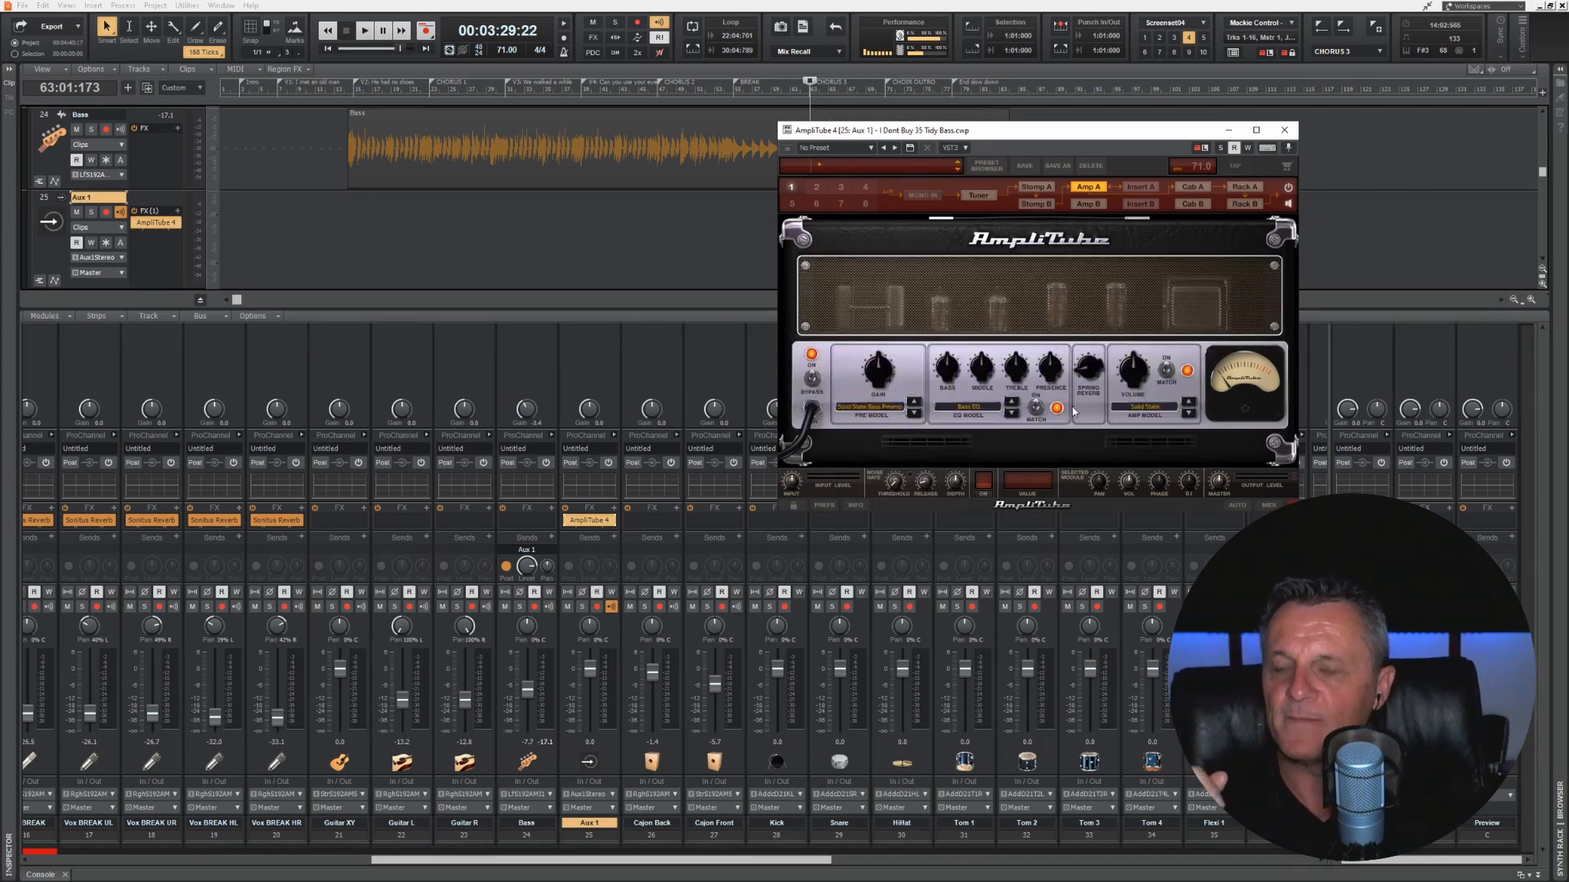
{"action": "left_click_drag", "start_coordinate": [1090, 370], "coordinate": [1090, 423]}
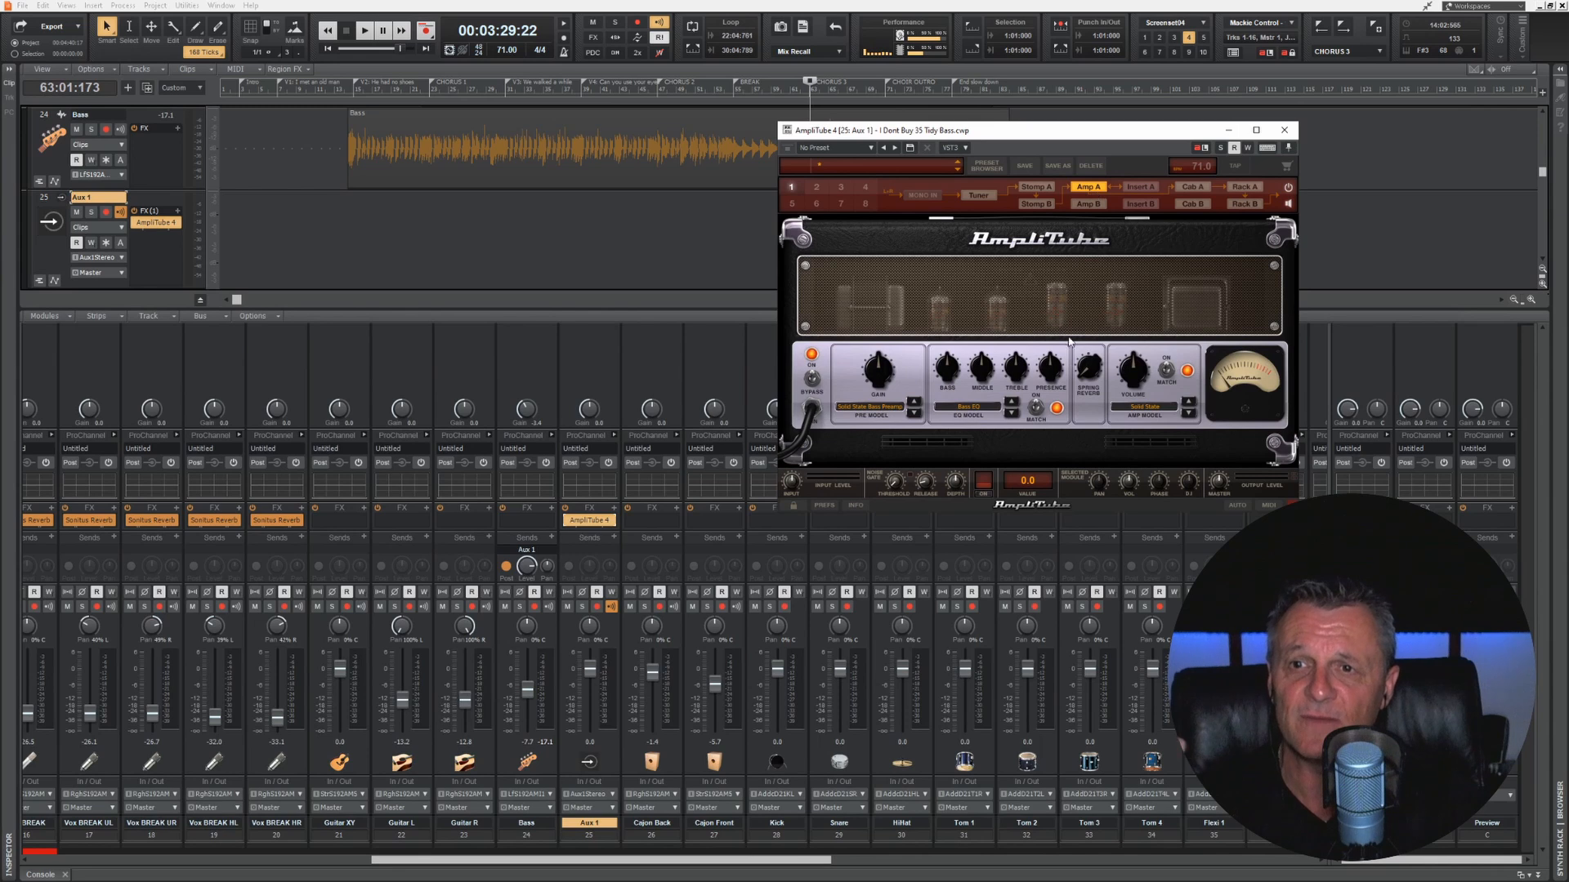
Step: Show the microphone settings of Cab A in AmpliTube
{"action": "left_click", "coordinate": [1197, 187]}
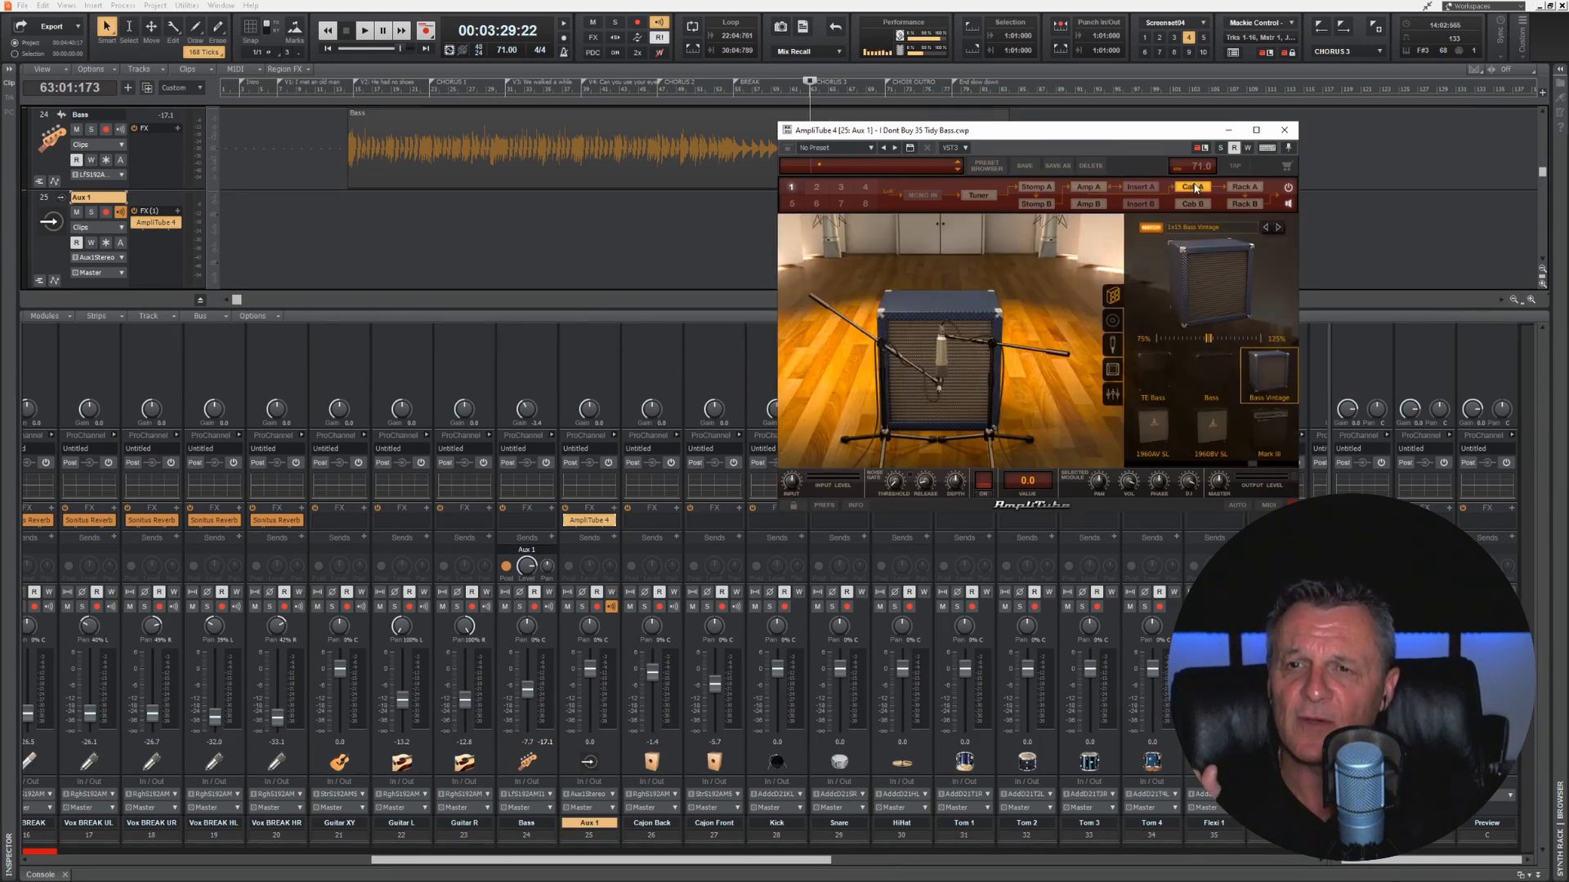
{"action": "left_click", "coordinate": [1115, 345]}
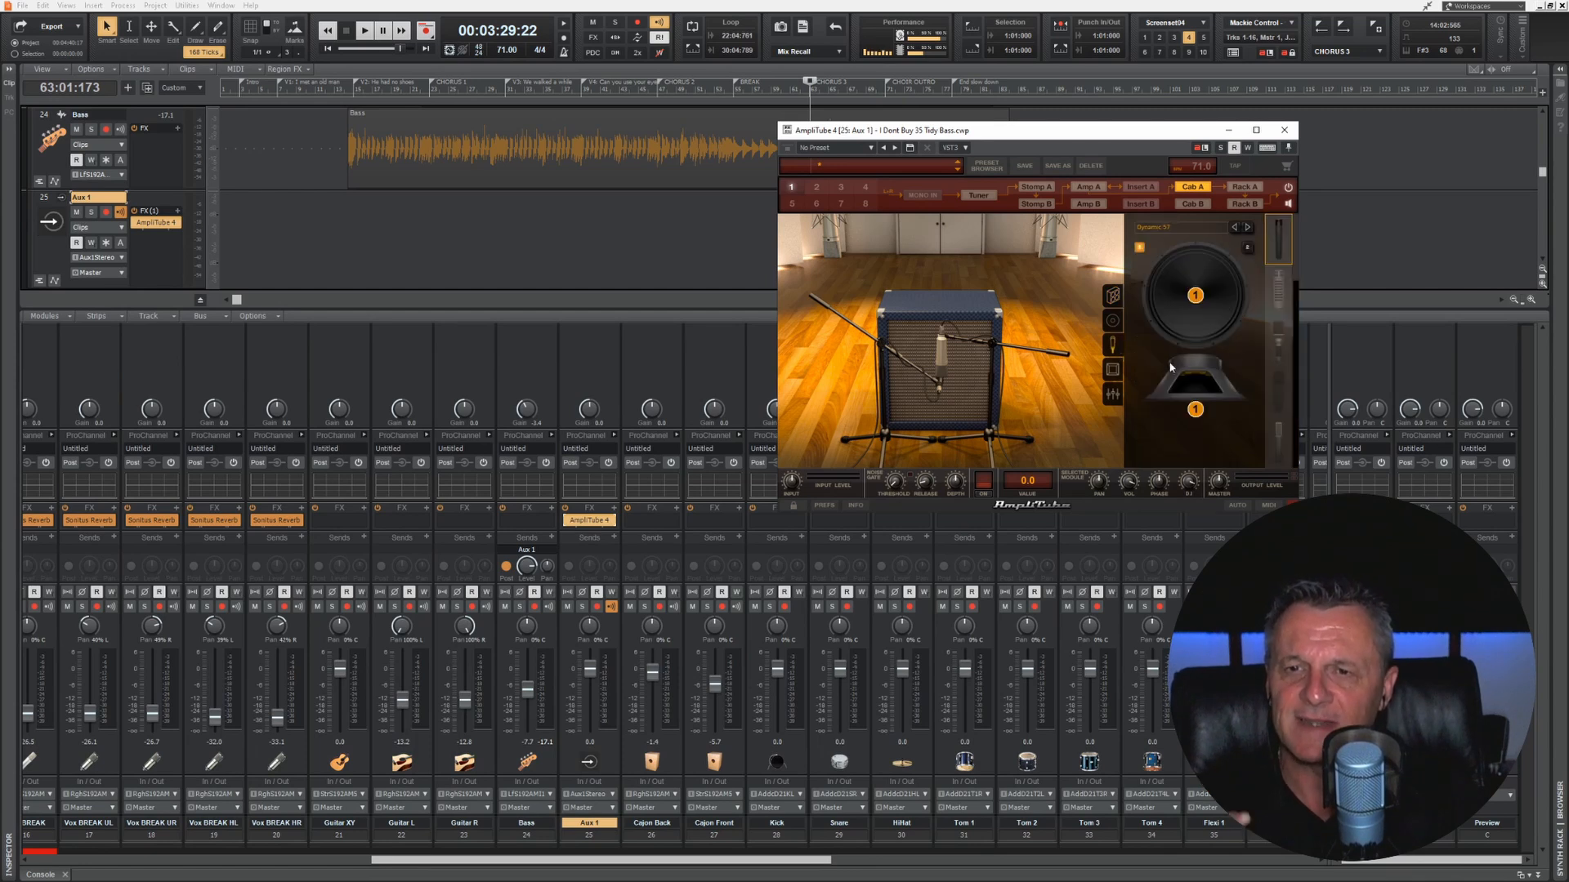
Step: Show the microphone and room settings of Cab A and move the AmpliTube window clear of the Bass and Aux 1 strips
{"action": "left_click", "coordinate": [1114, 370]}
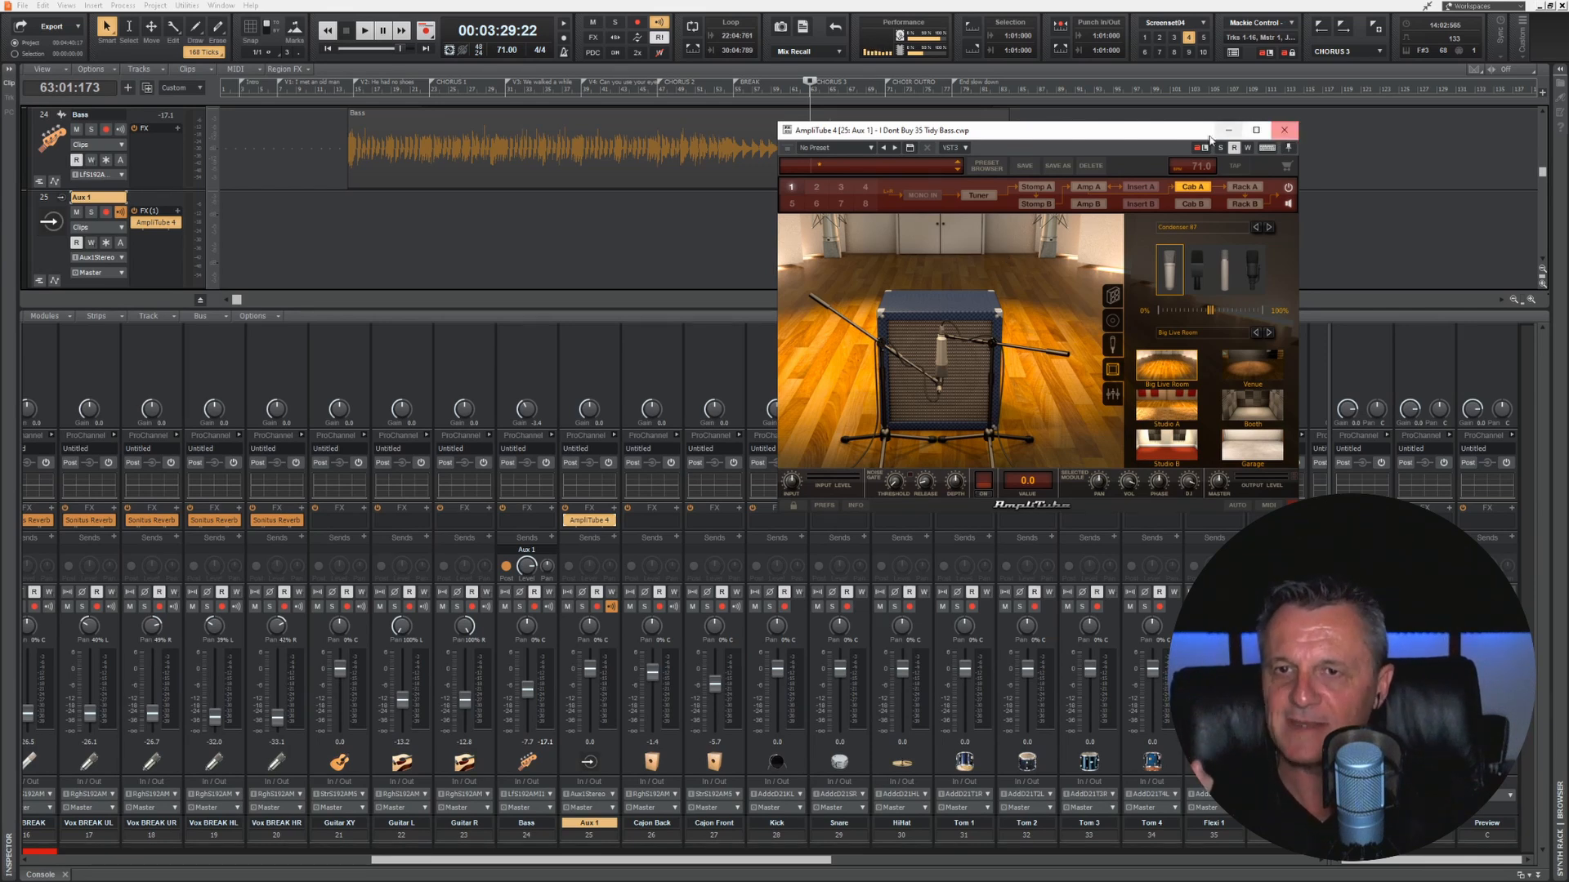
{"action": "left_click_drag", "start_coordinate": [1148, 137], "coordinate": [1216, 107]}
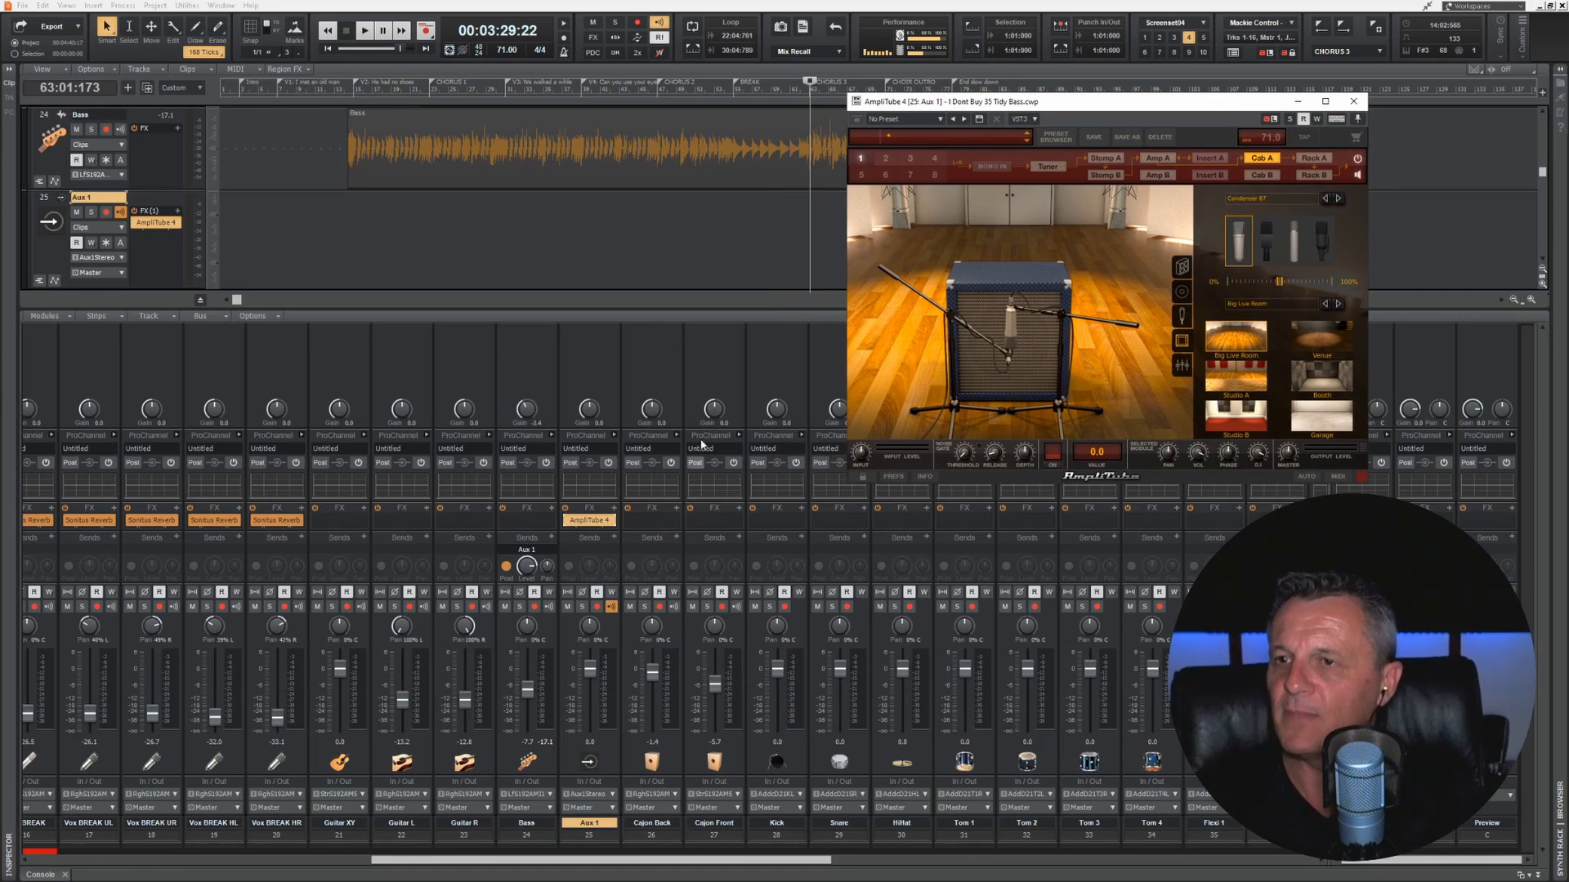
Step: Solo the Bass and Aux 1 tracks, play them, and lower the Aux 1 volume to about -7.9
{"action": "left_click", "coordinate": [519, 607]}
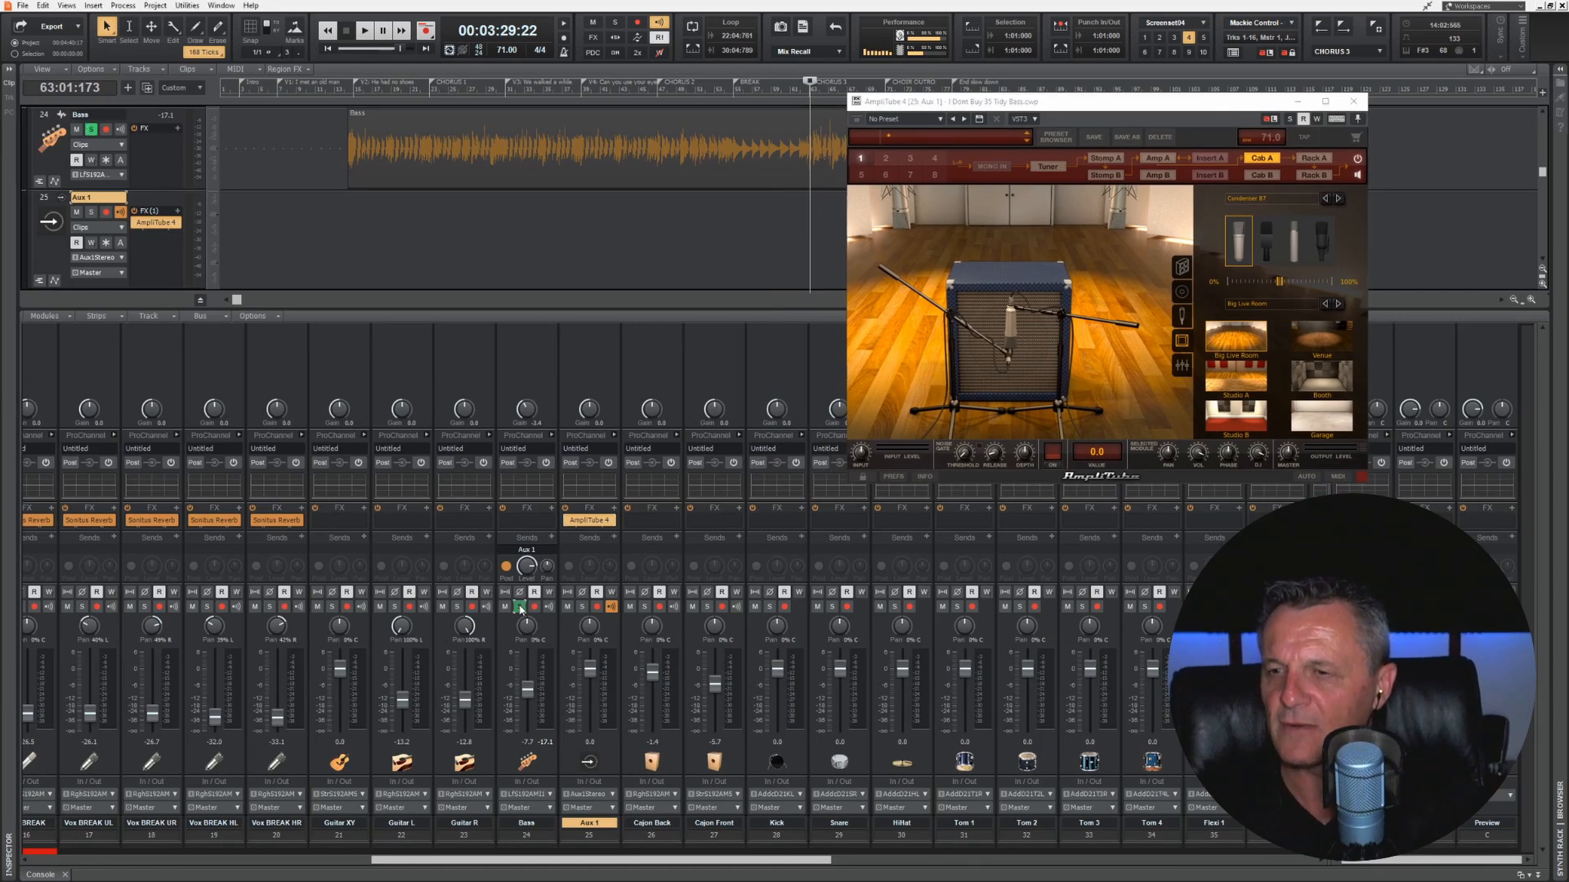
{"action": "left_click", "coordinate": [583, 606]}
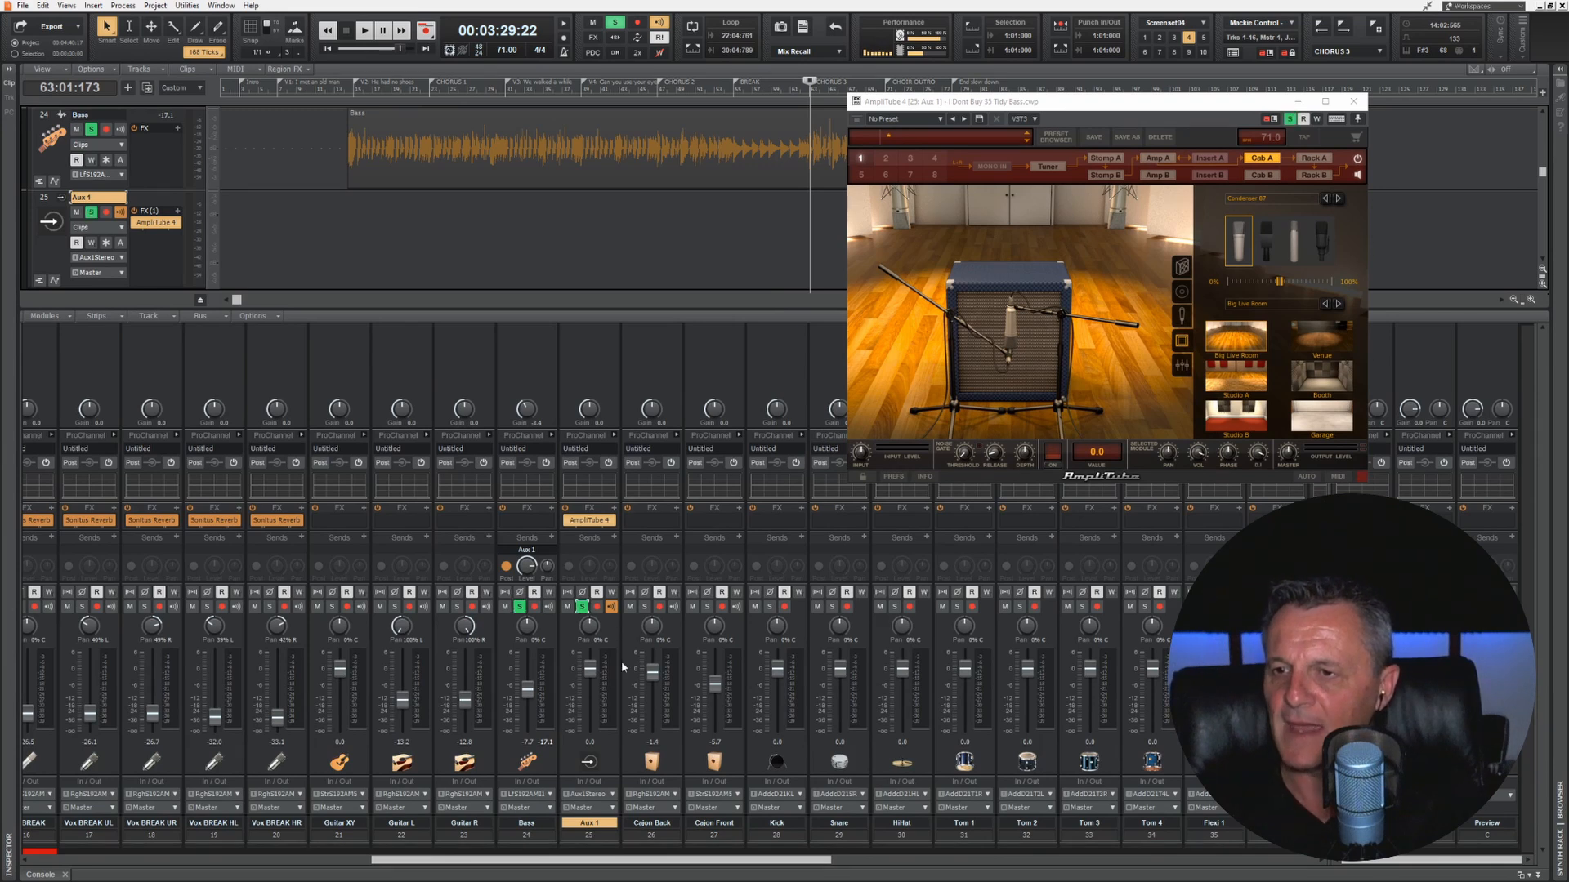
{"action": "key", "text": "space"}
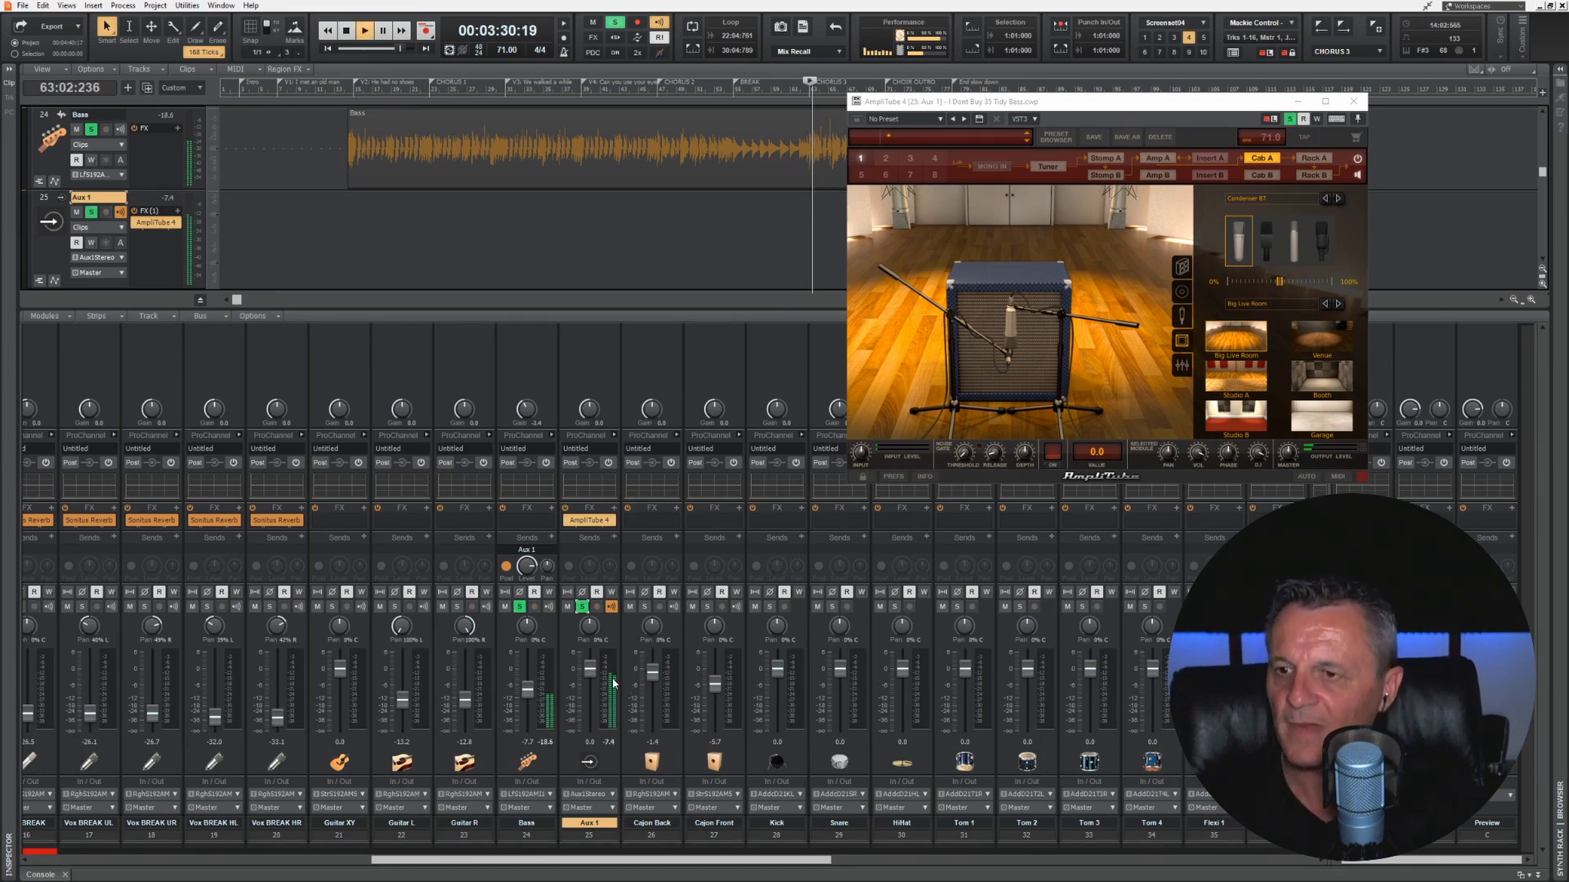
{"action": "key", "text": "space"}
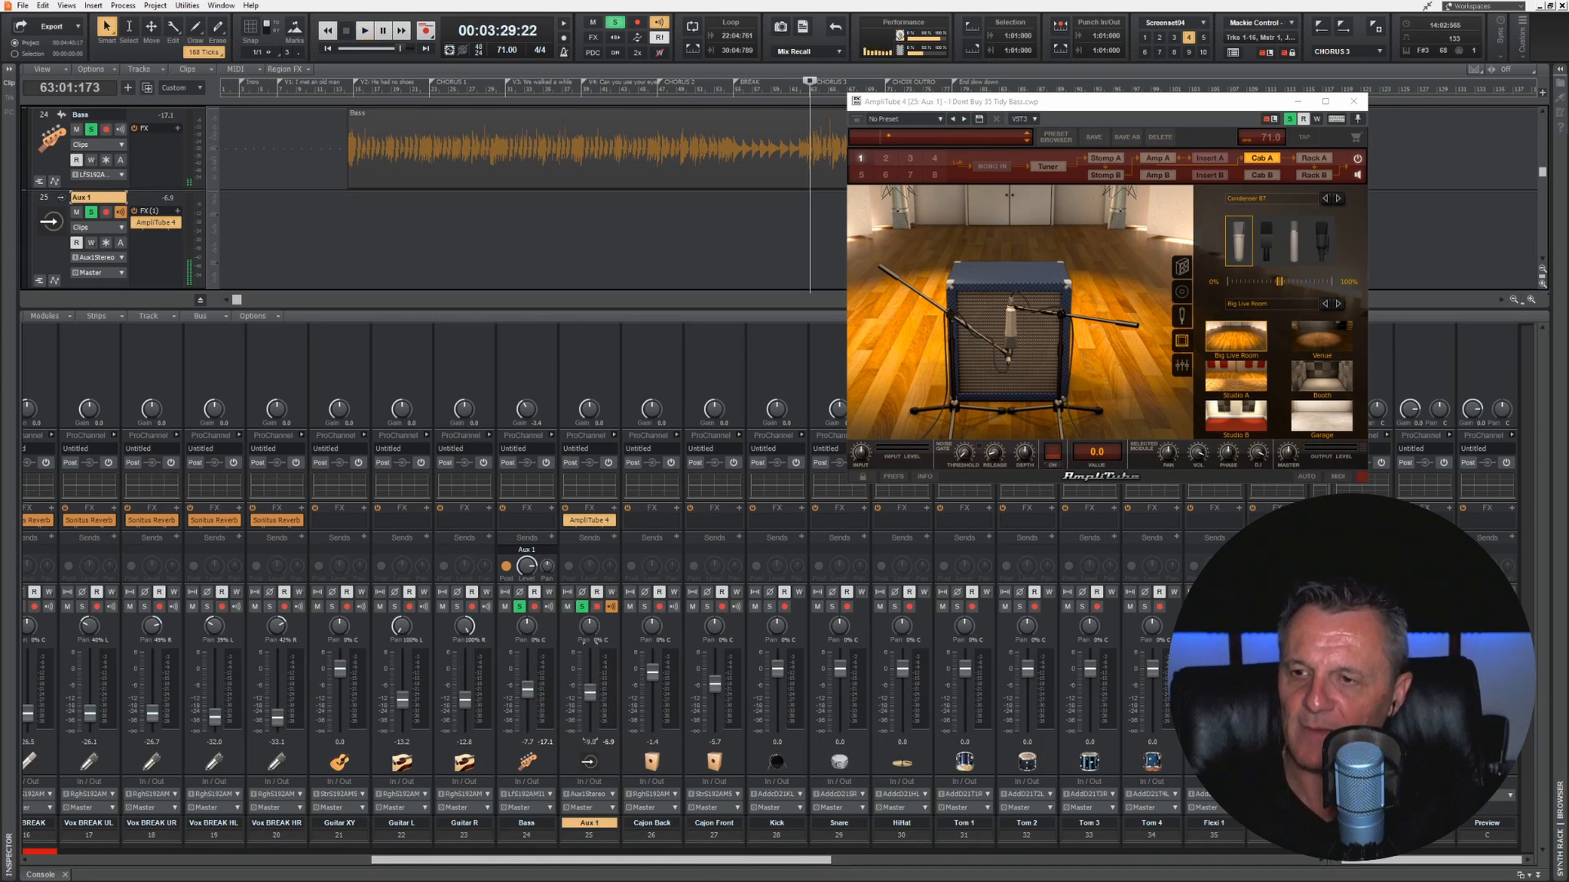
Step: Play the soloed Bass and Aux 1 tracks and set the Bass volume to about -7.5
{"action": "key", "text": "space"}
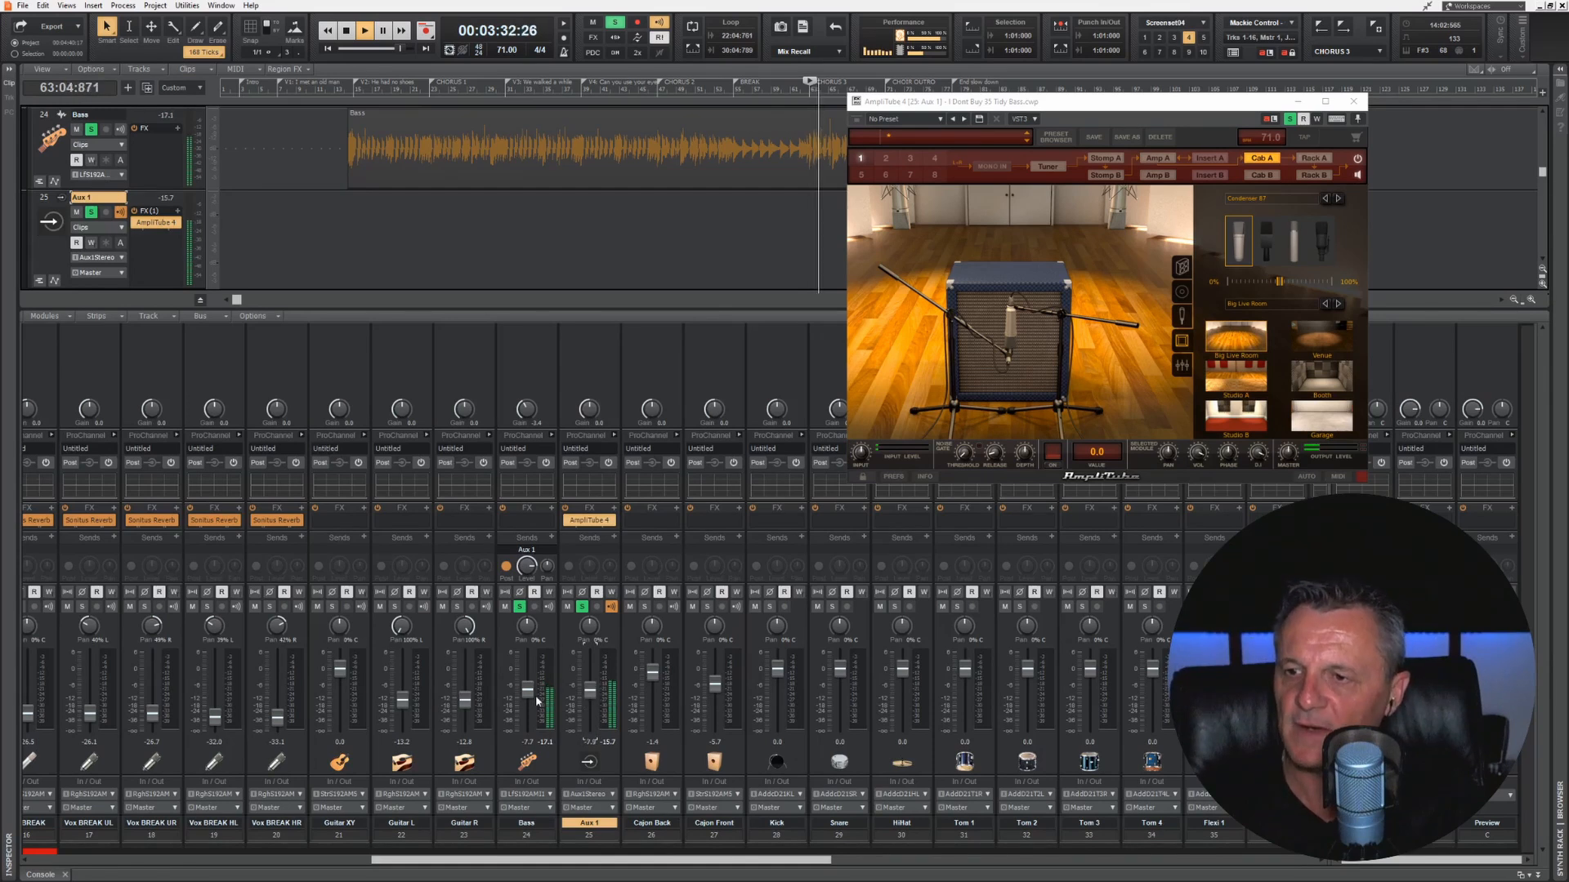
{"action": "key", "text": "space"}
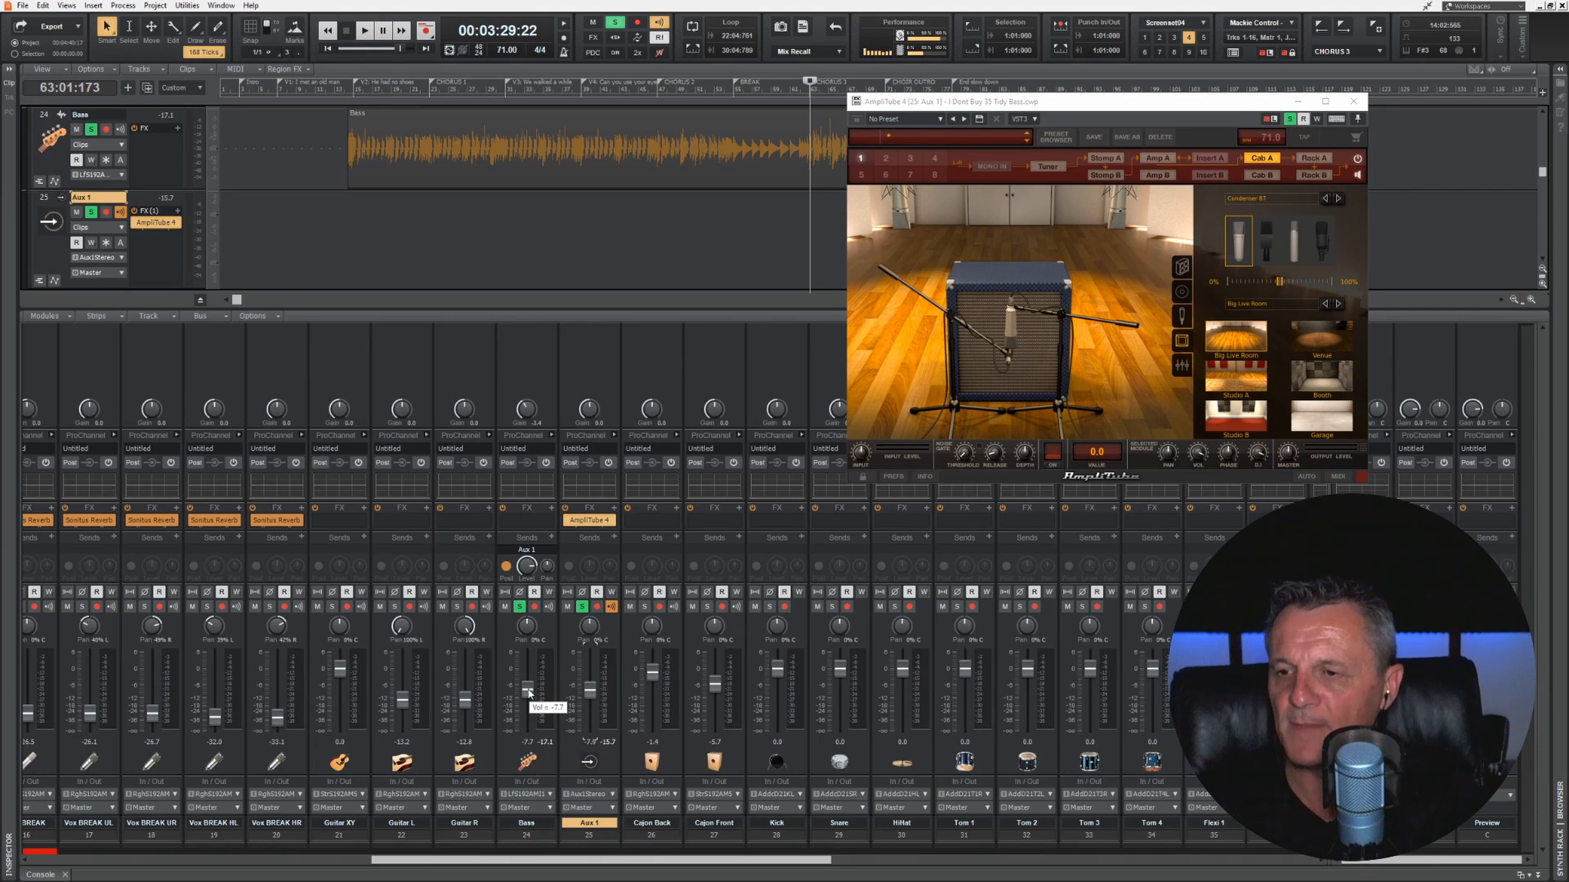
{"action": "key", "text": "space"}
{"action": "mouse_move", "coordinate": [528, 693]}
{"action": "left_mouse_down"}
{"action": "mouse_move", "coordinate": [528, 725]}
{"action": "mouse_move", "coordinate": [528, 692]}
{"action": "left_mouse_up"}
{"action": "key", "text": "space"}
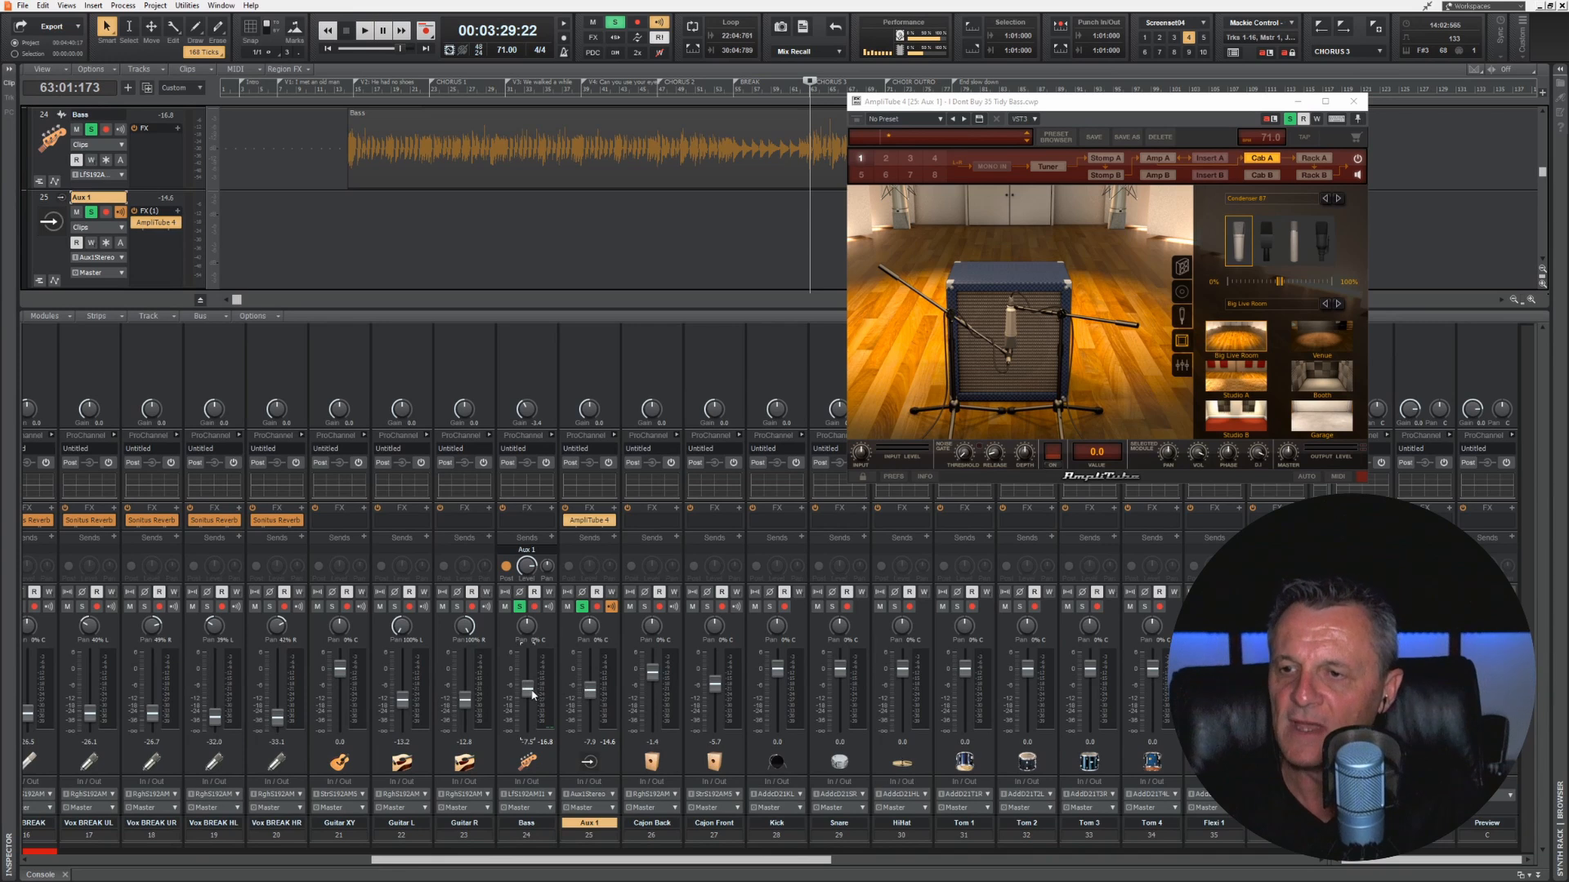
Step: Switch the Bass track's Aux 1 send to pre-fader and adjust the Bass volume during playback
{"action": "left_click", "coordinate": [506, 567]}
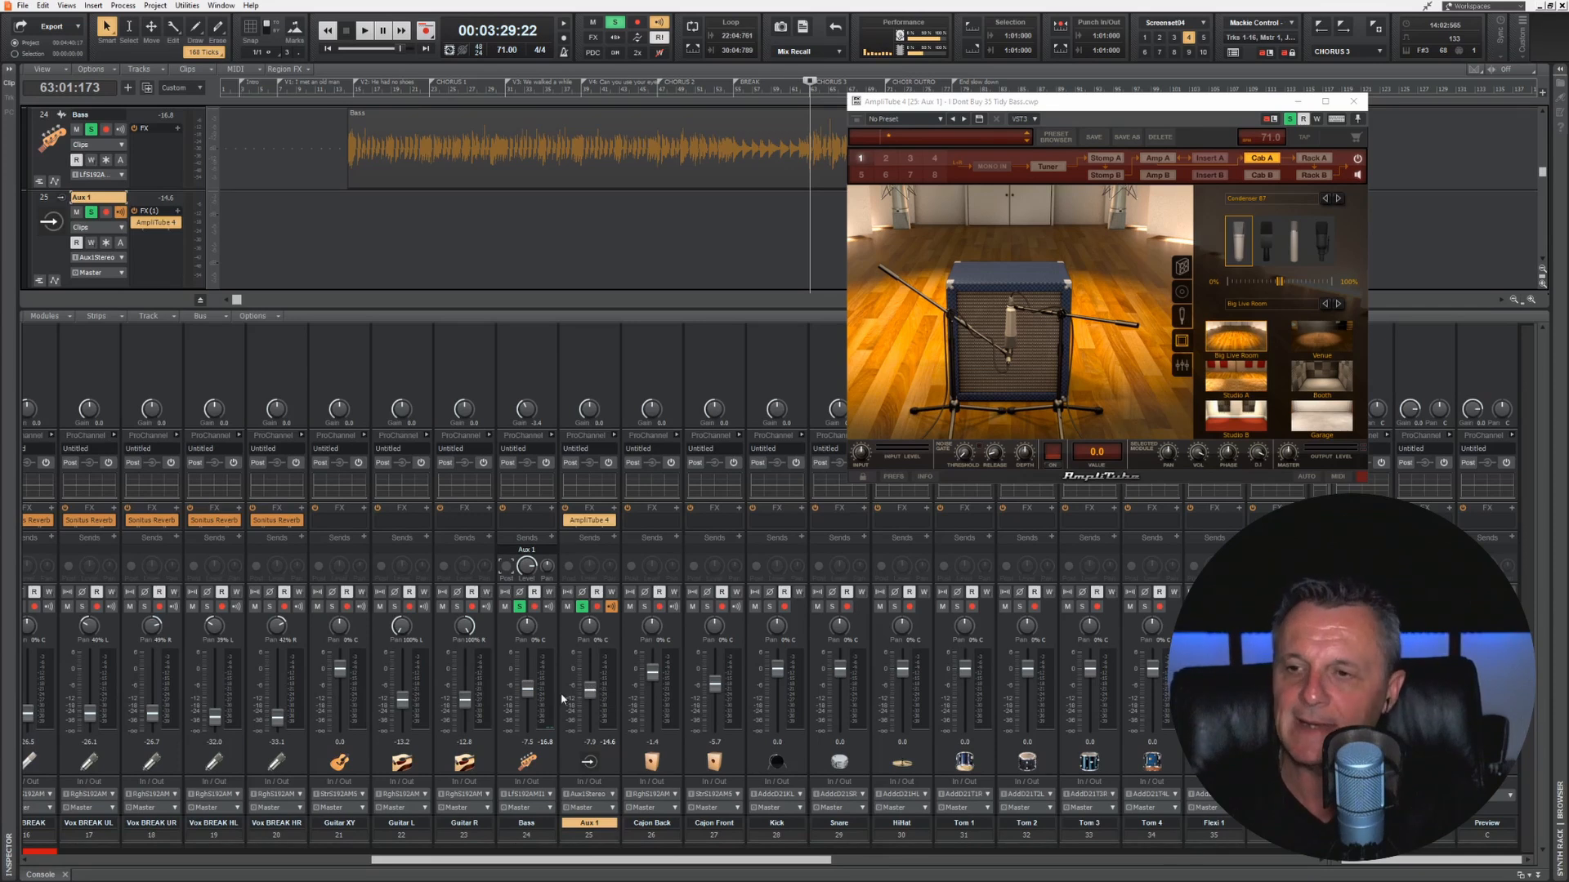
{"action": "mouse_move", "coordinate": [529, 694]}
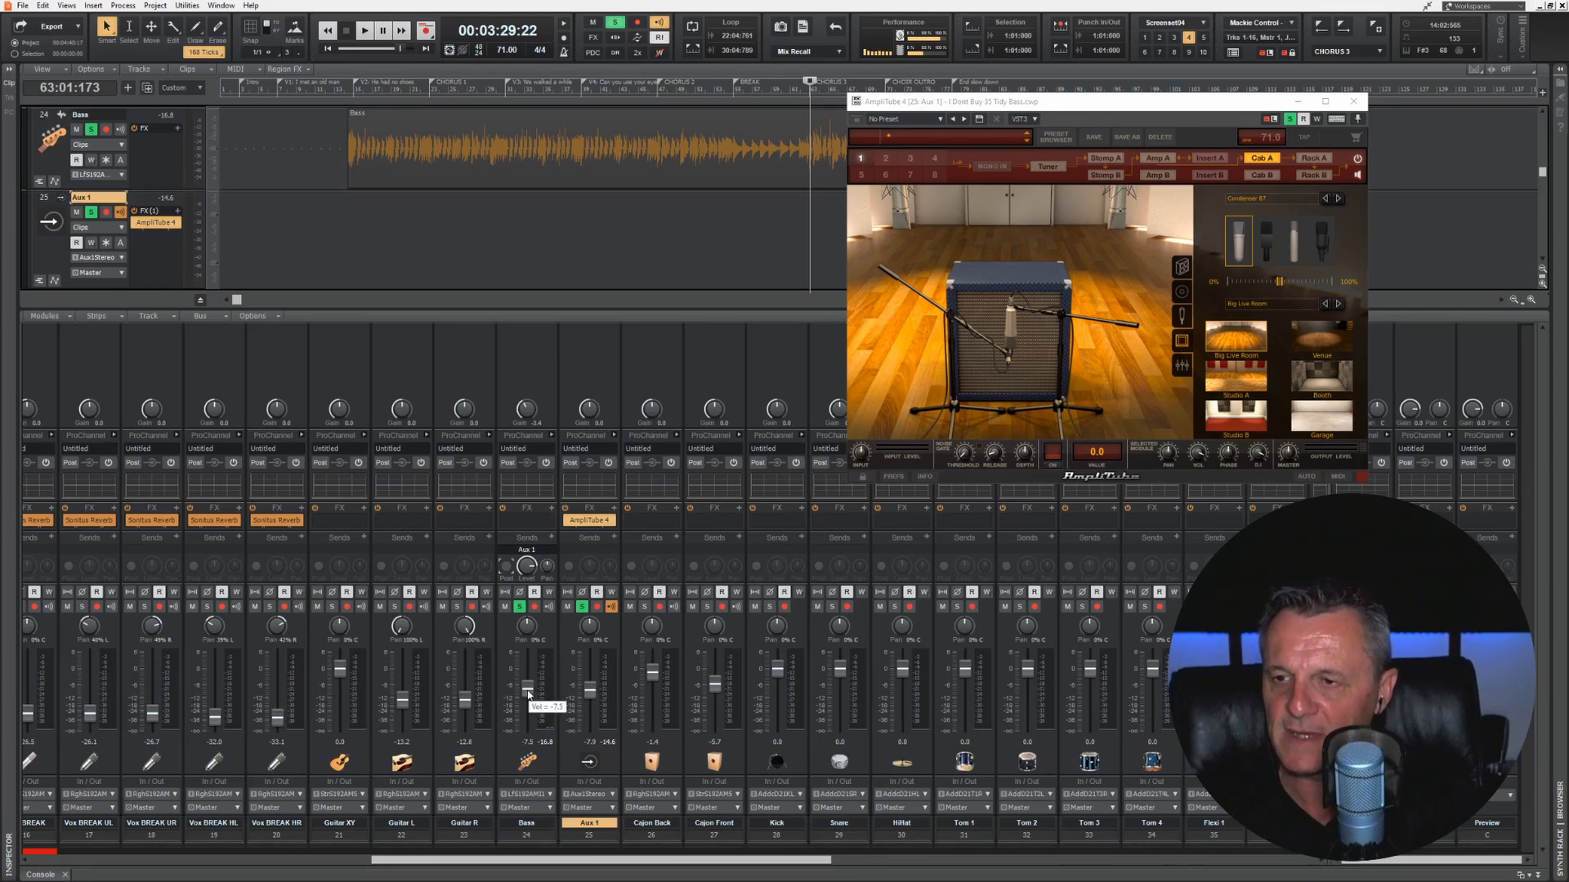
{"action": "key", "text": "space"}
{"action": "mouse_move", "coordinate": [530, 695]}
{"action": "left_mouse_down"}
{"action": "mouse_move", "coordinate": [527, 730]}
{"action": "mouse_move", "coordinate": [590, 698]}
{"action": "mouse_move", "coordinate": [589, 729]}
{"action": "mouse_move", "coordinate": [527, 709]}
{"action": "mouse_move", "coordinate": [527, 690]}
{"action": "mouse_move", "coordinate": [590, 723]}
{"action": "mouse_move", "coordinate": [590, 692]}
{"action": "mouse_move", "coordinate": [529, 692]}
{"action": "left_mouse_up"}
{"action": "key", "text": "space"}
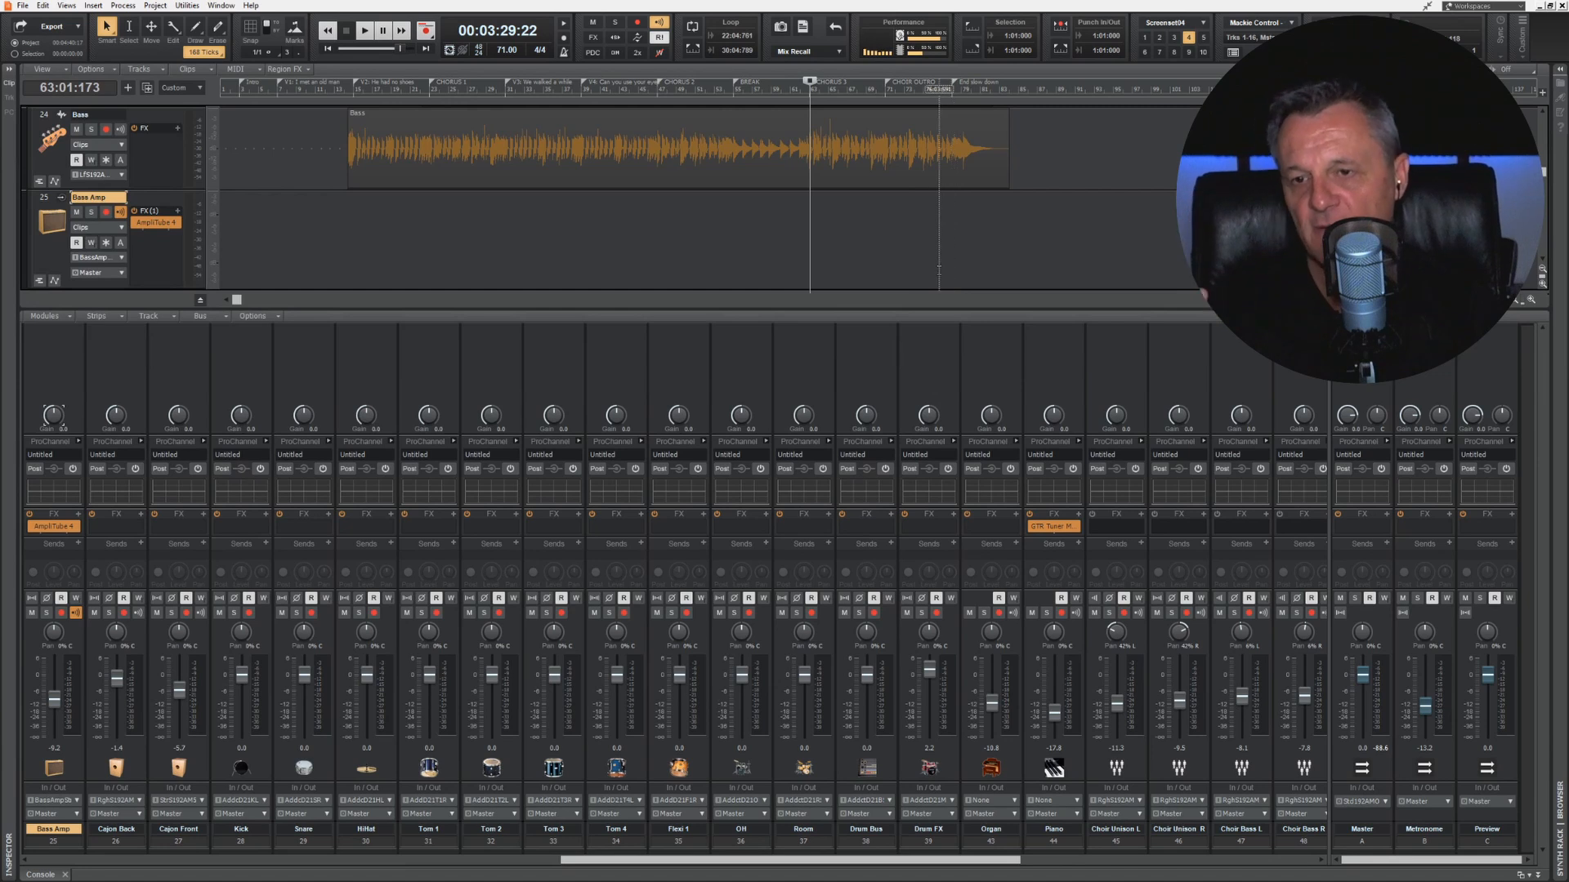
Step: Lower the Kick, Snare, HiHat, Tom 1 and Tom 2 volumes individually to about -1.3, -2.1, -2.3, -2.5 and -1.7
{"action": "left_click_drag", "start_coordinate": [1017, 861], "coordinate": [880, 865]}
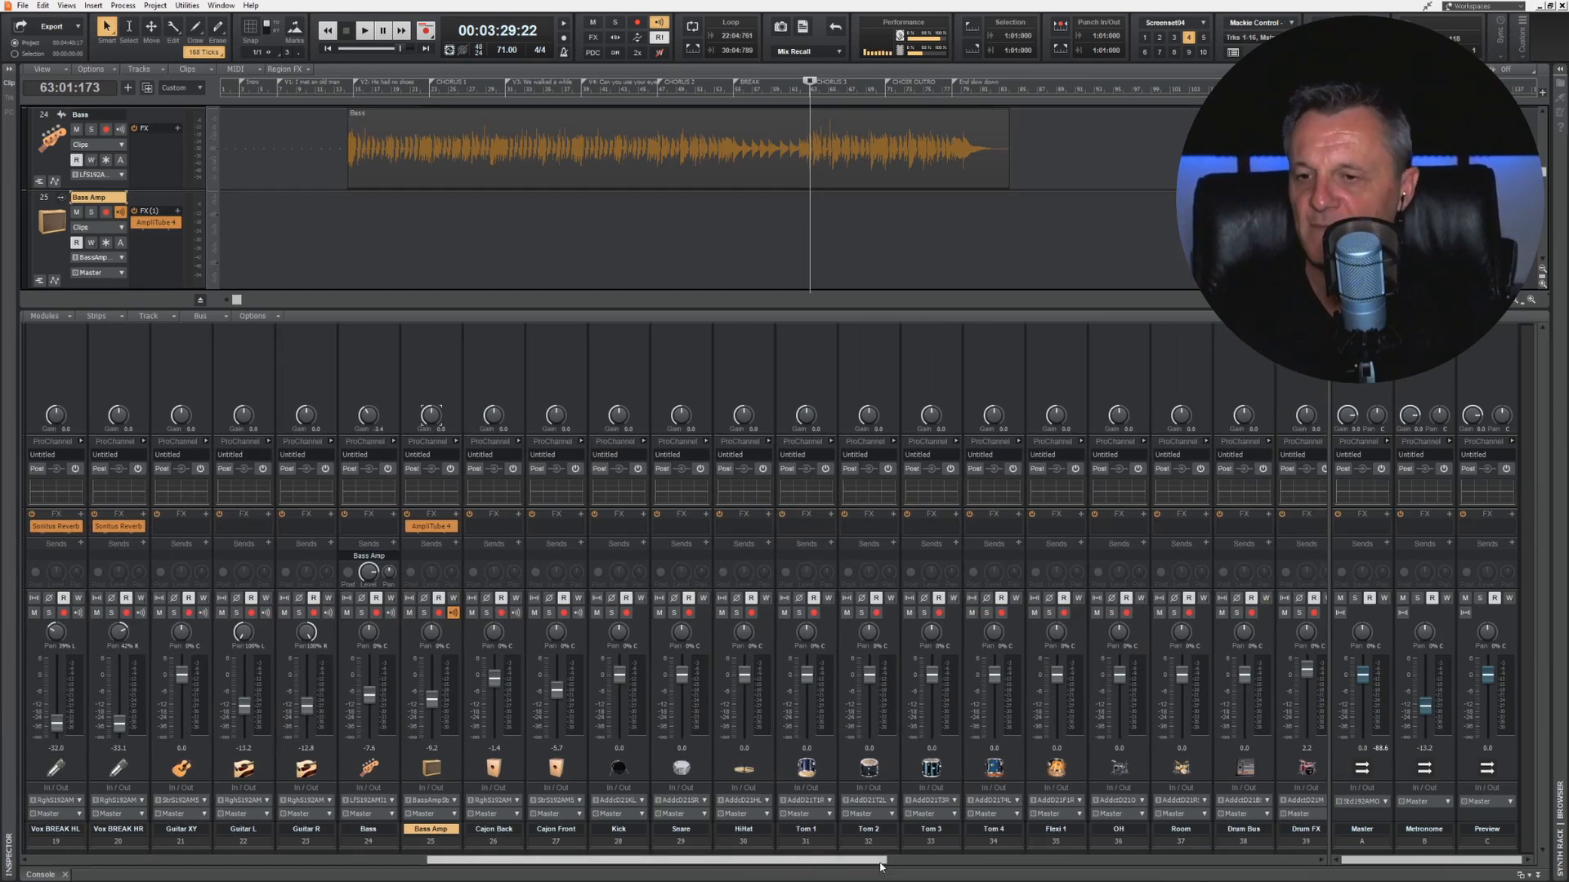
{"action": "left_click_drag", "start_coordinate": [832, 861], "coordinate": [868, 864]}
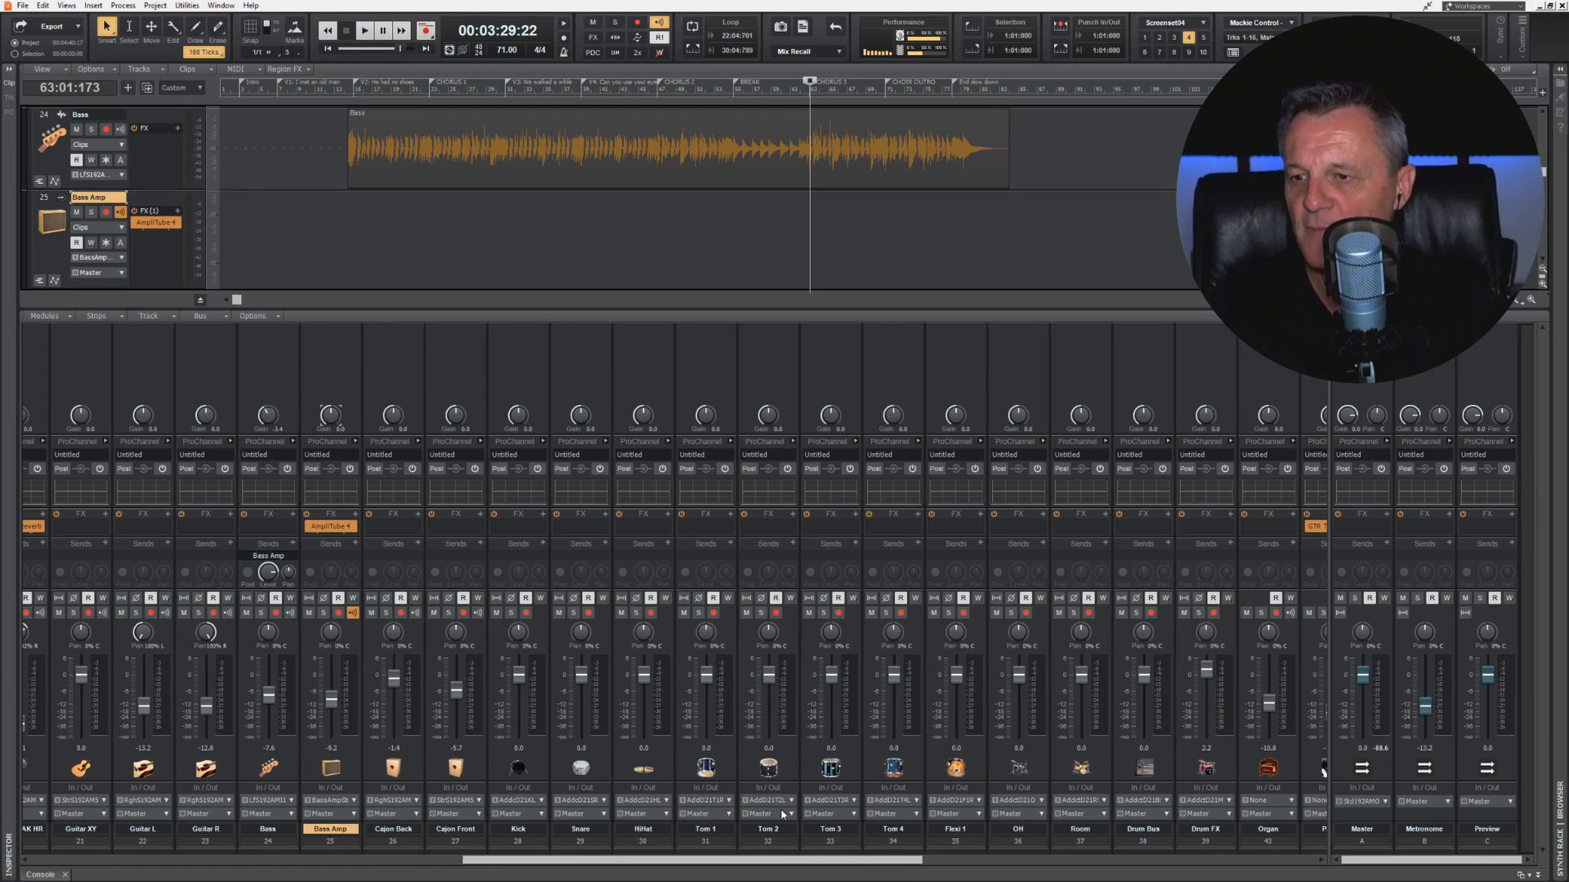
{"action": "left_click_drag", "start_coordinate": [519, 675], "coordinate": [763, 678]}
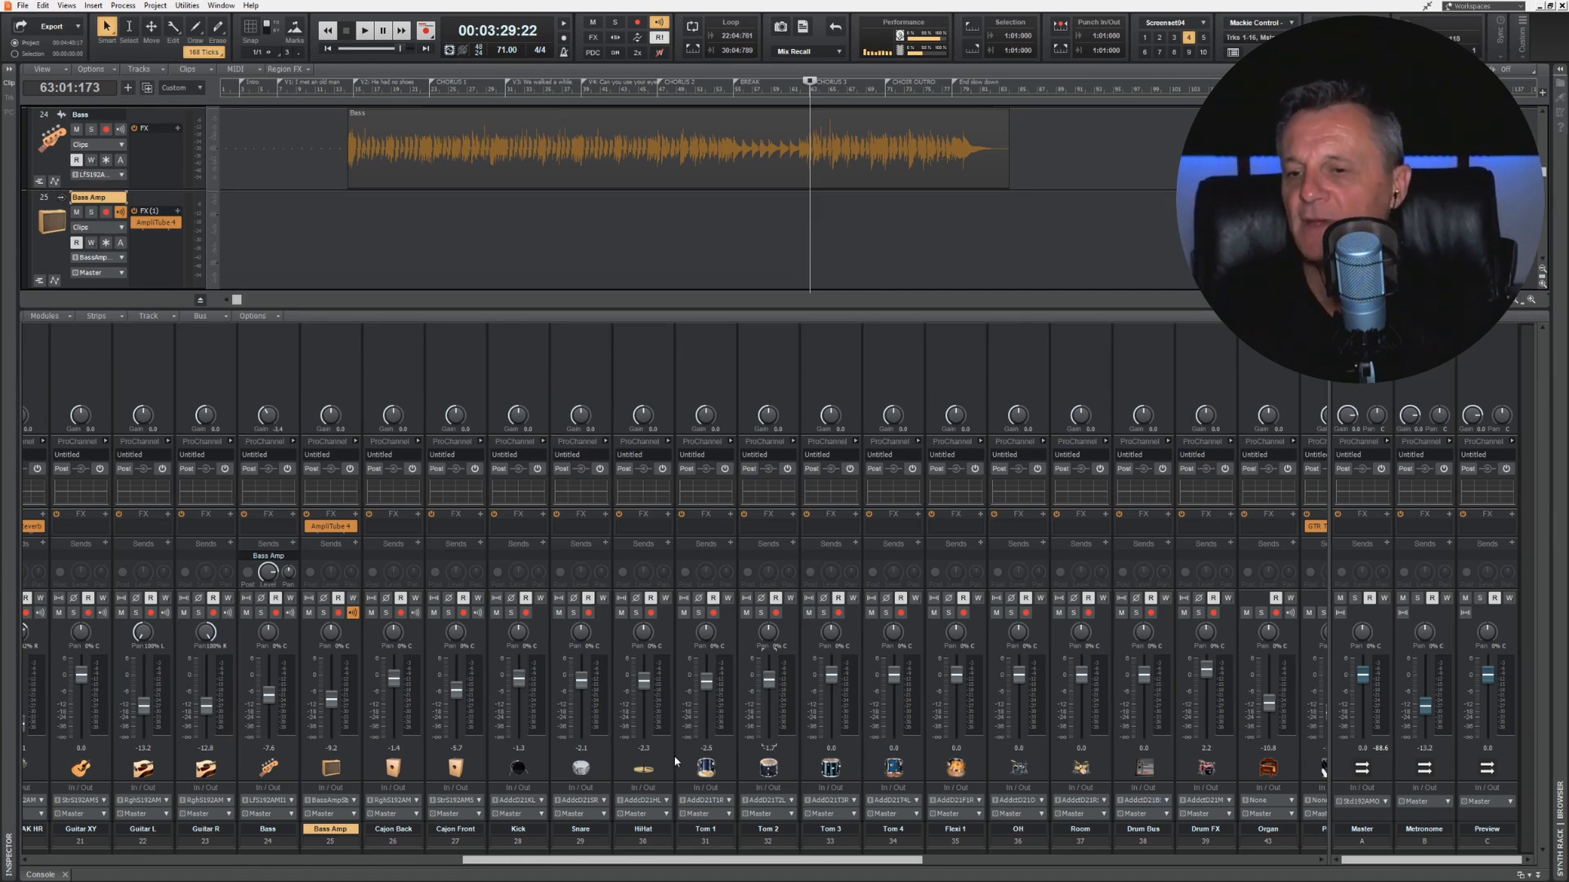
Step: Select the tracks from Kick through Drum FX and route their outputs together to a new stereo bus
{"action": "left_click_drag", "start_coordinate": [709, 863], "coordinate": [777, 865]}
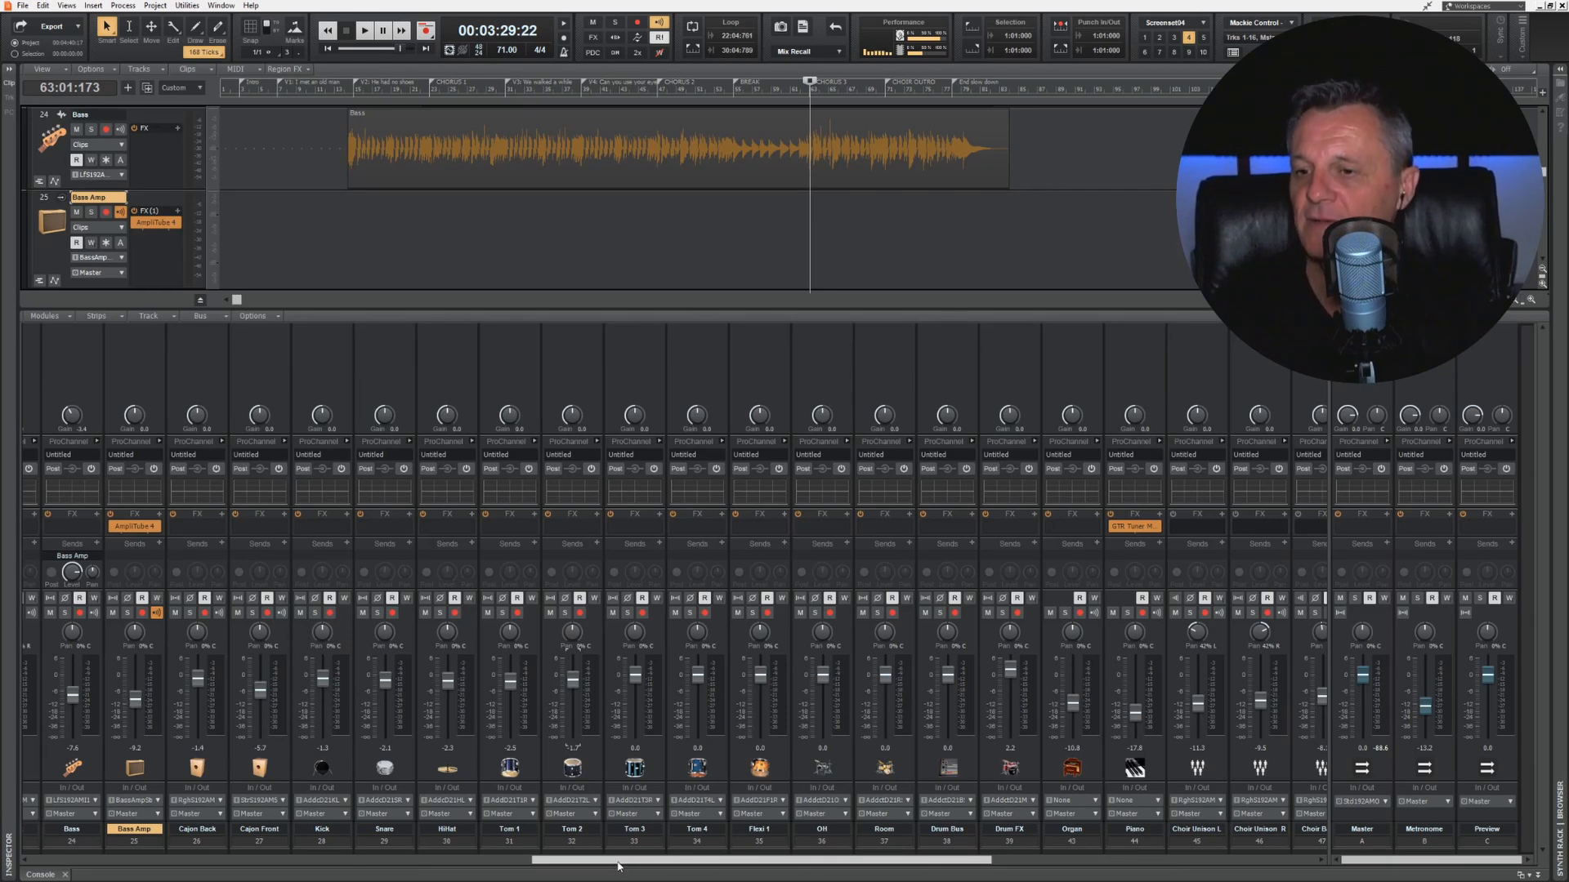
{"action": "left_click_drag", "start_coordinate": [619, 866], "coordinate": [629, 866]}
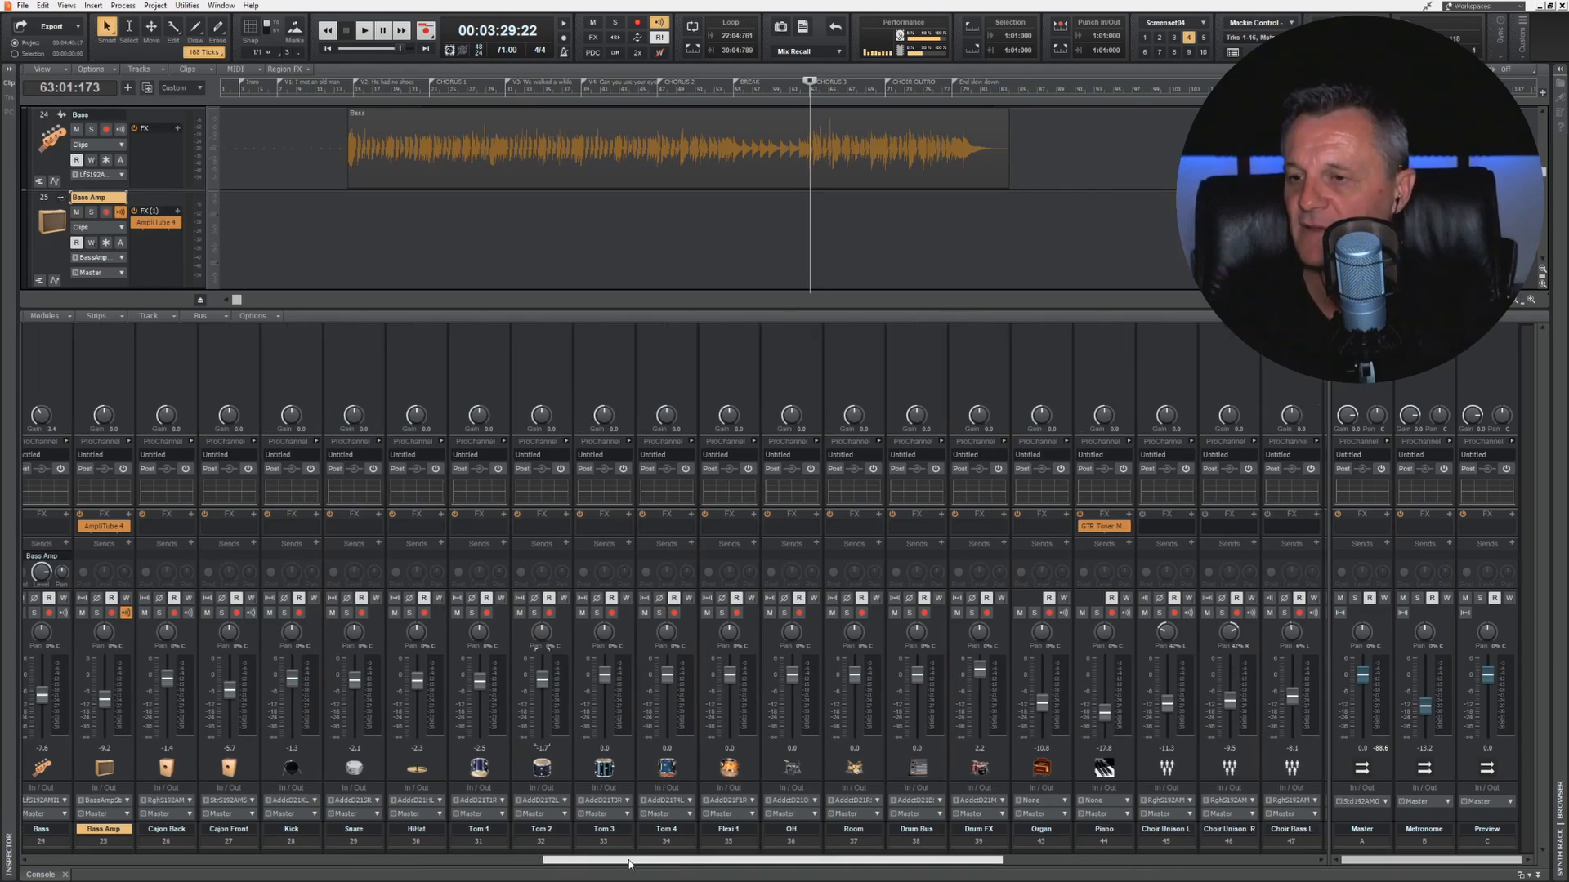
{"action": "left_click", "coordinate": [285, 842]}
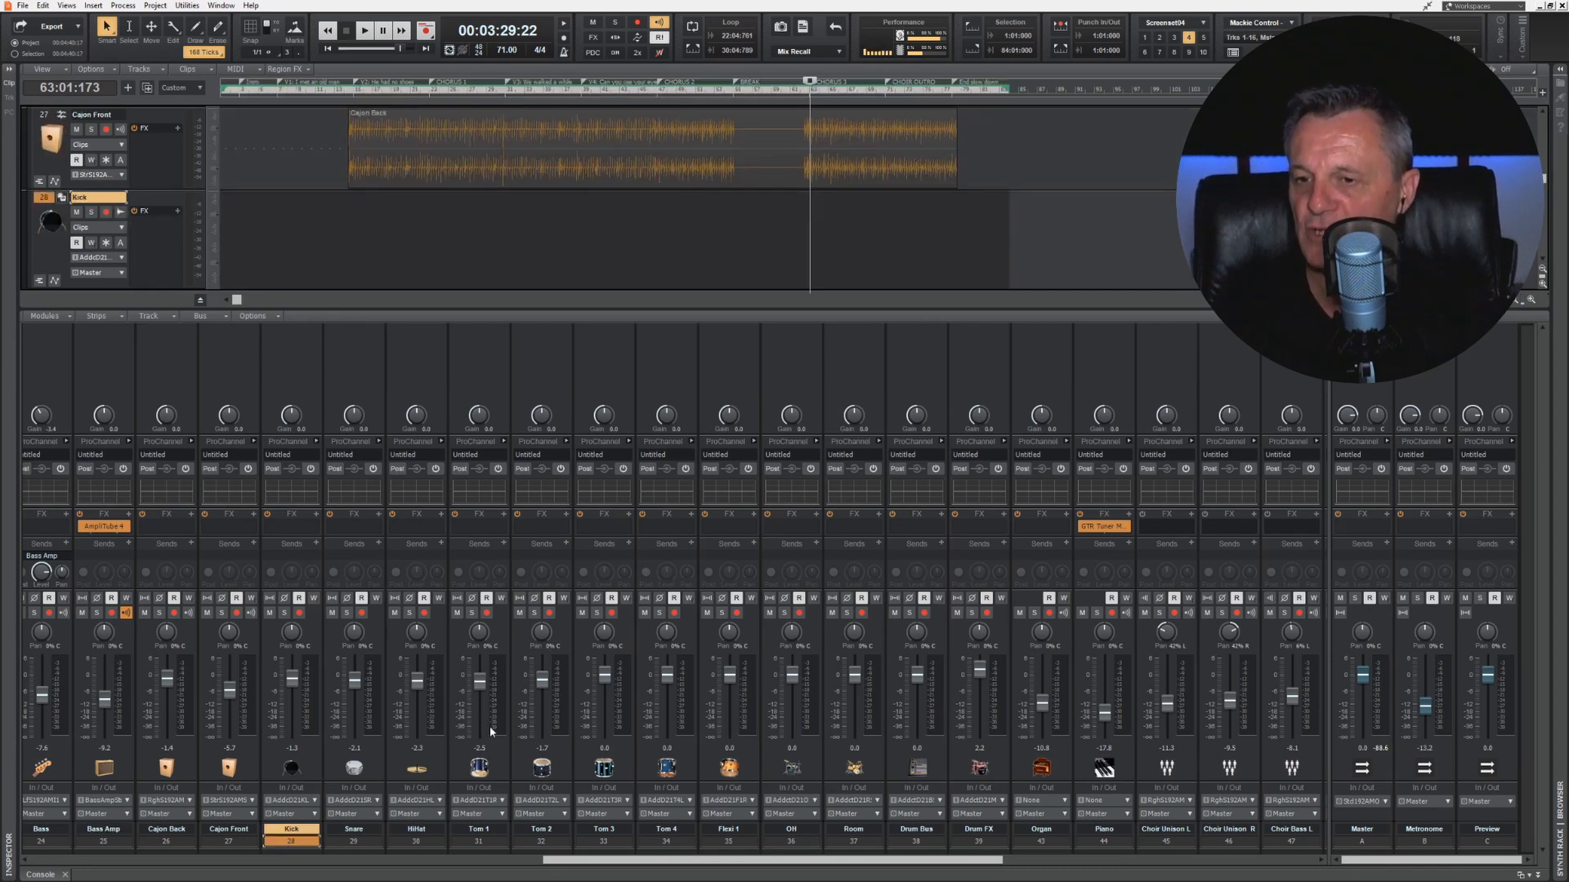
{"action": "left_click", "coordinate": [978, 841], "text": "shift"}
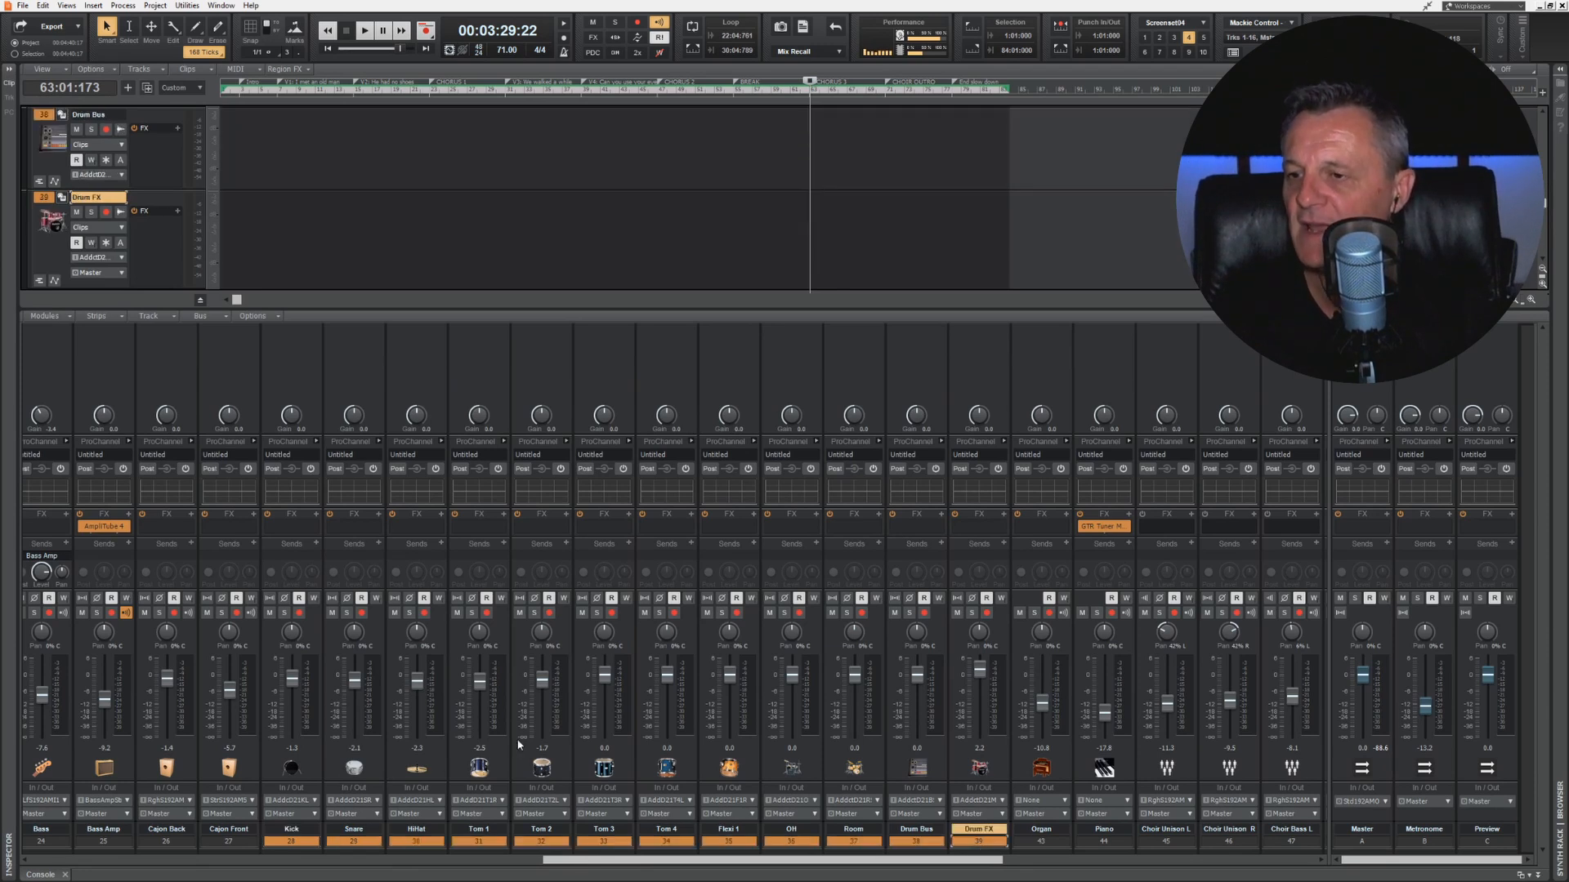
{"action": "left_click", "coordinate": [314, 814]}
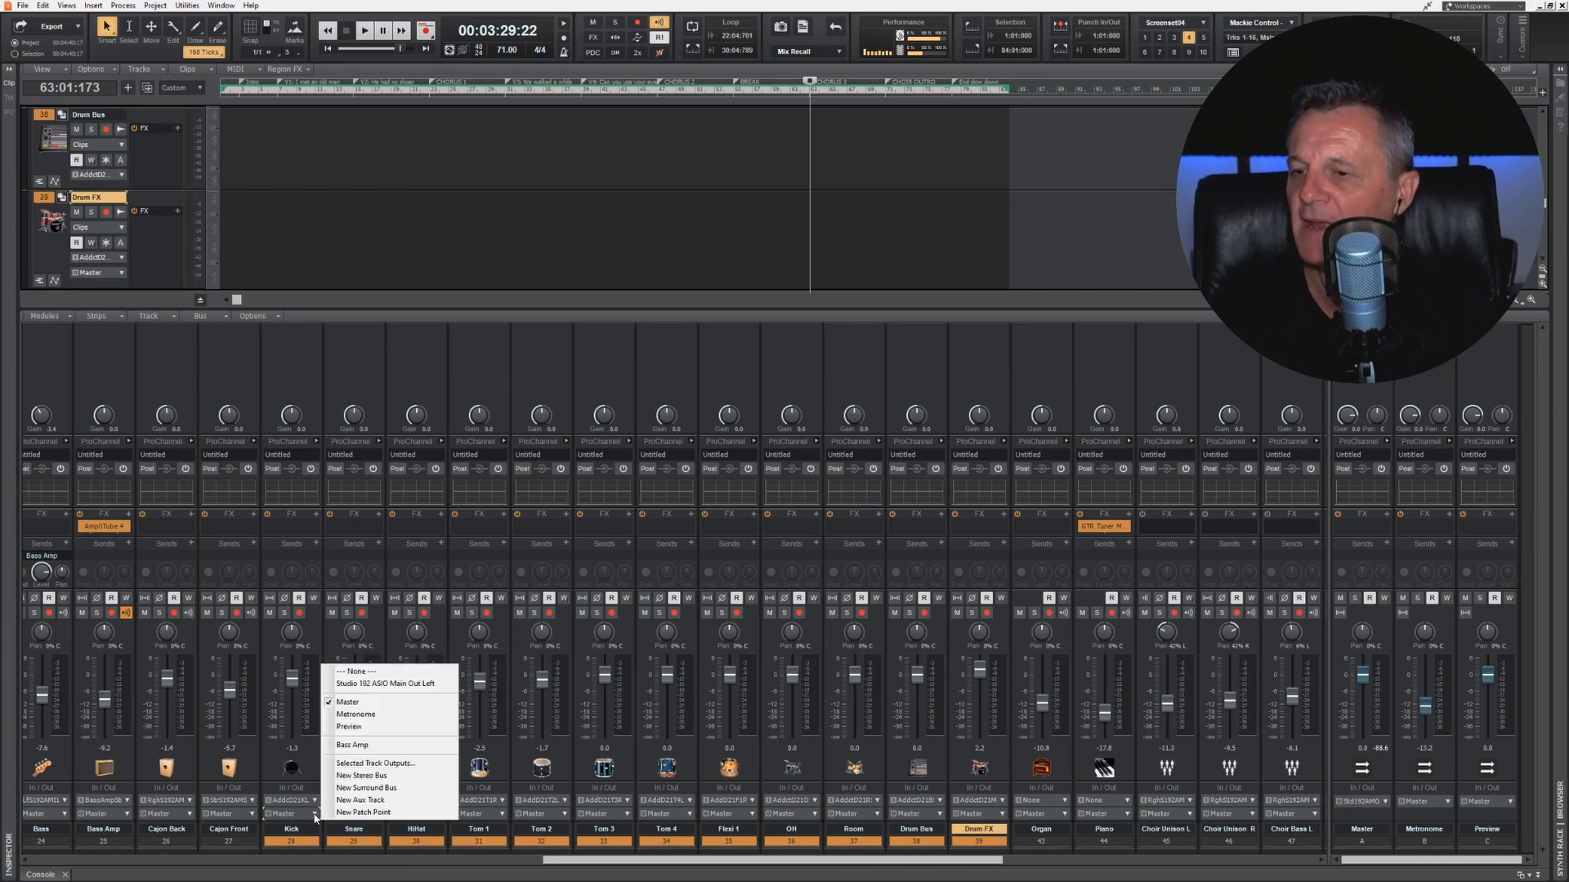
{"action": "left_click", "coordinate": [377, 777]}
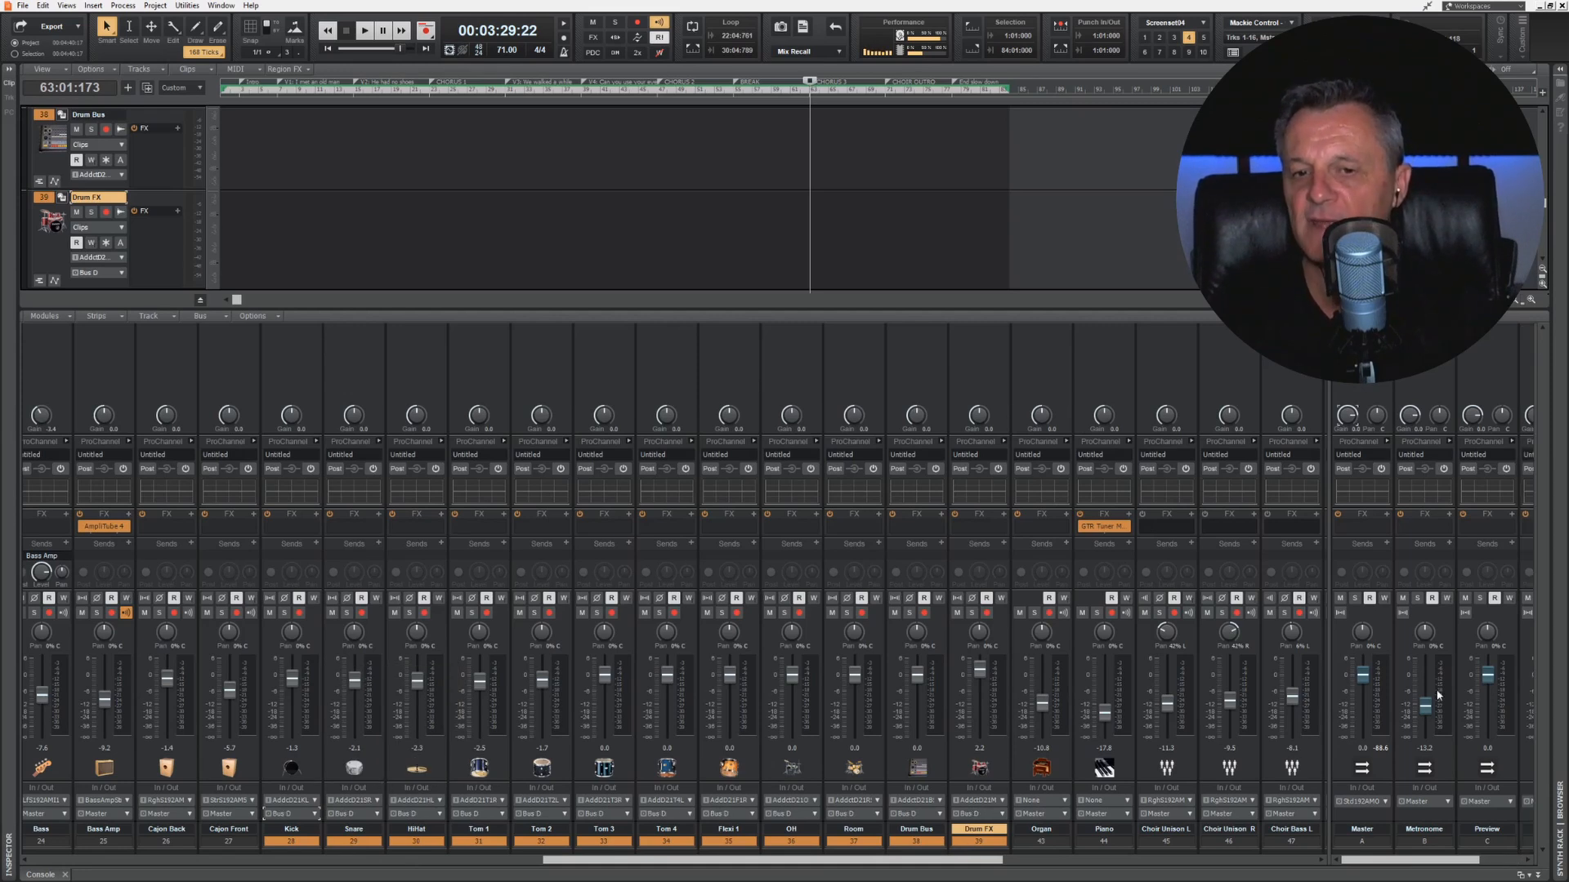
Step: Widen the bus area of the console and rename the new drum bus to Drums
{"action": "left_click_drag", "start_coordinate": [1330, 693], "coordinate": [1226, 697]}
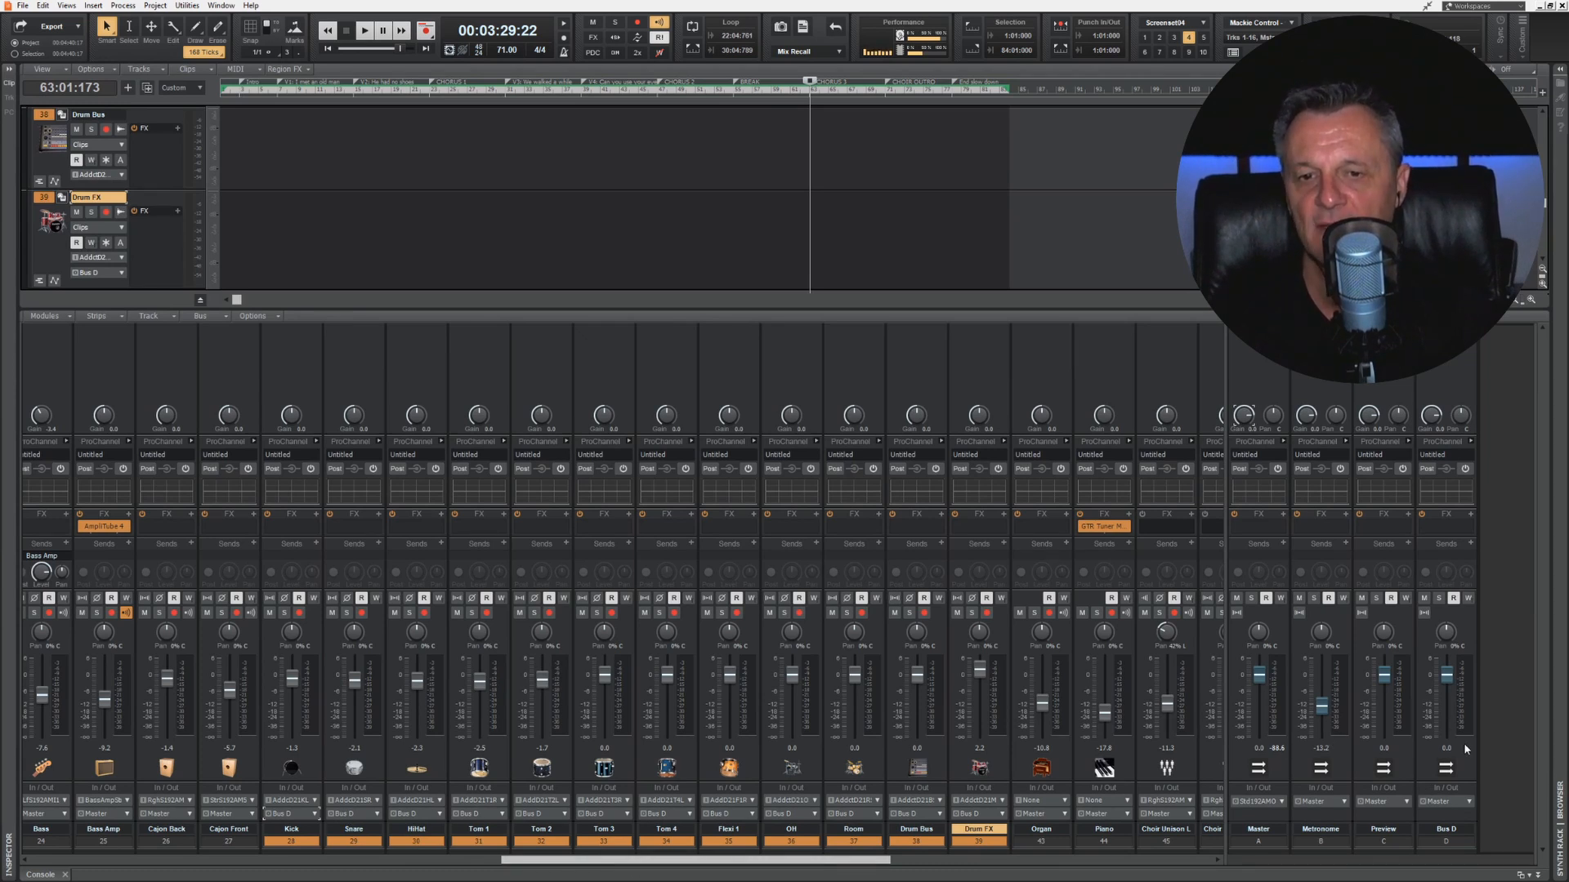
{"action": "left_click", "coordinate": [1452, 829]}
{"action": "double_click", "coordinate": [1449, 832]}
{"action": "type", "text": "Drums"}
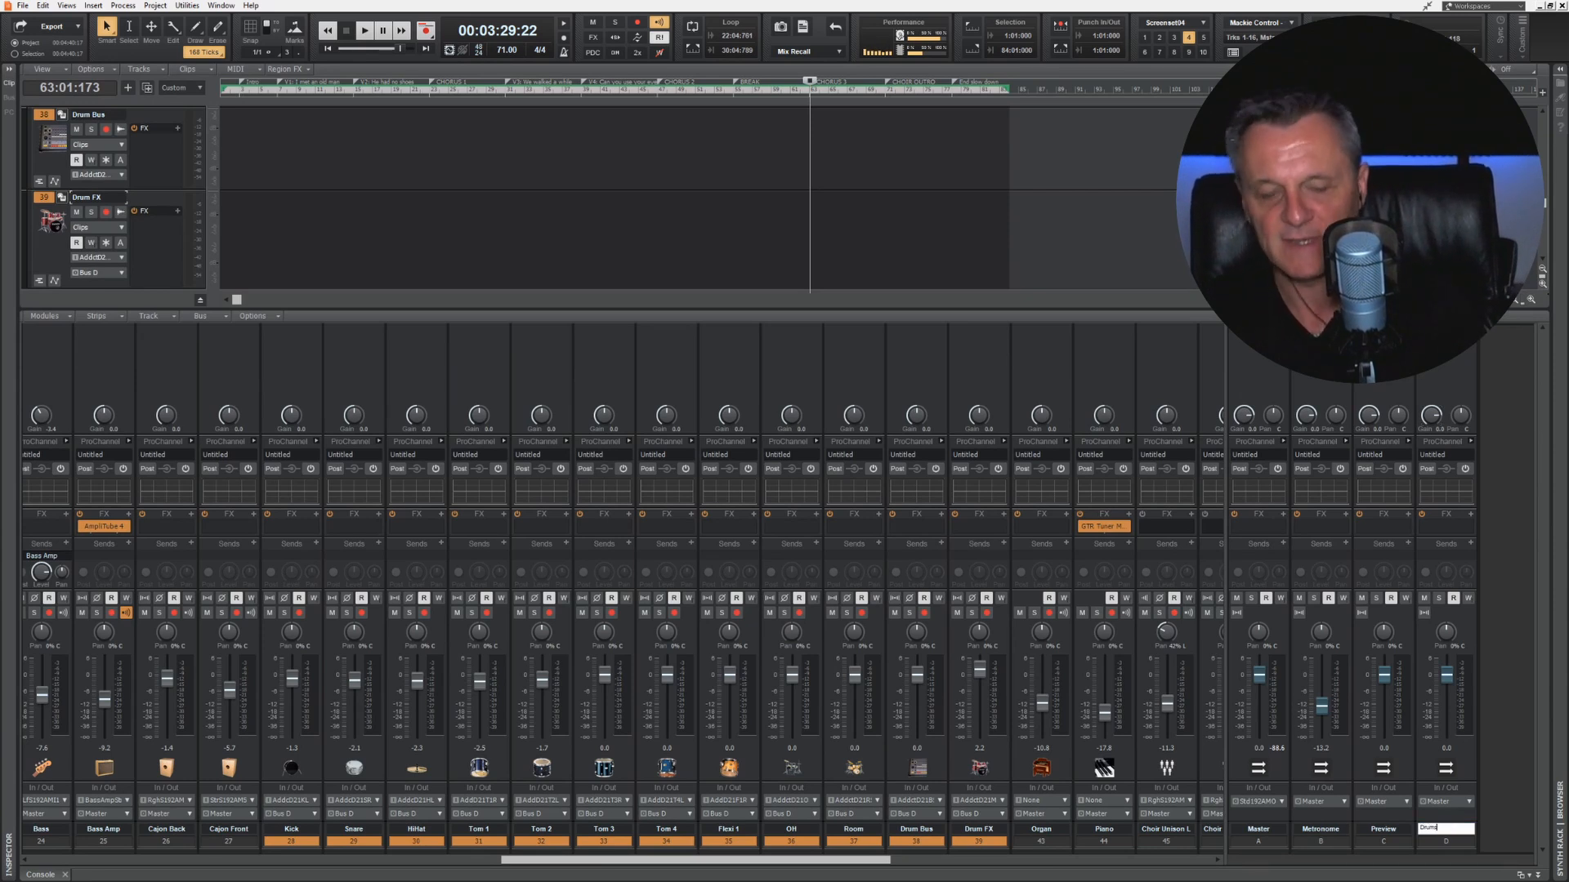
{"action": "key", "text": "Return"}
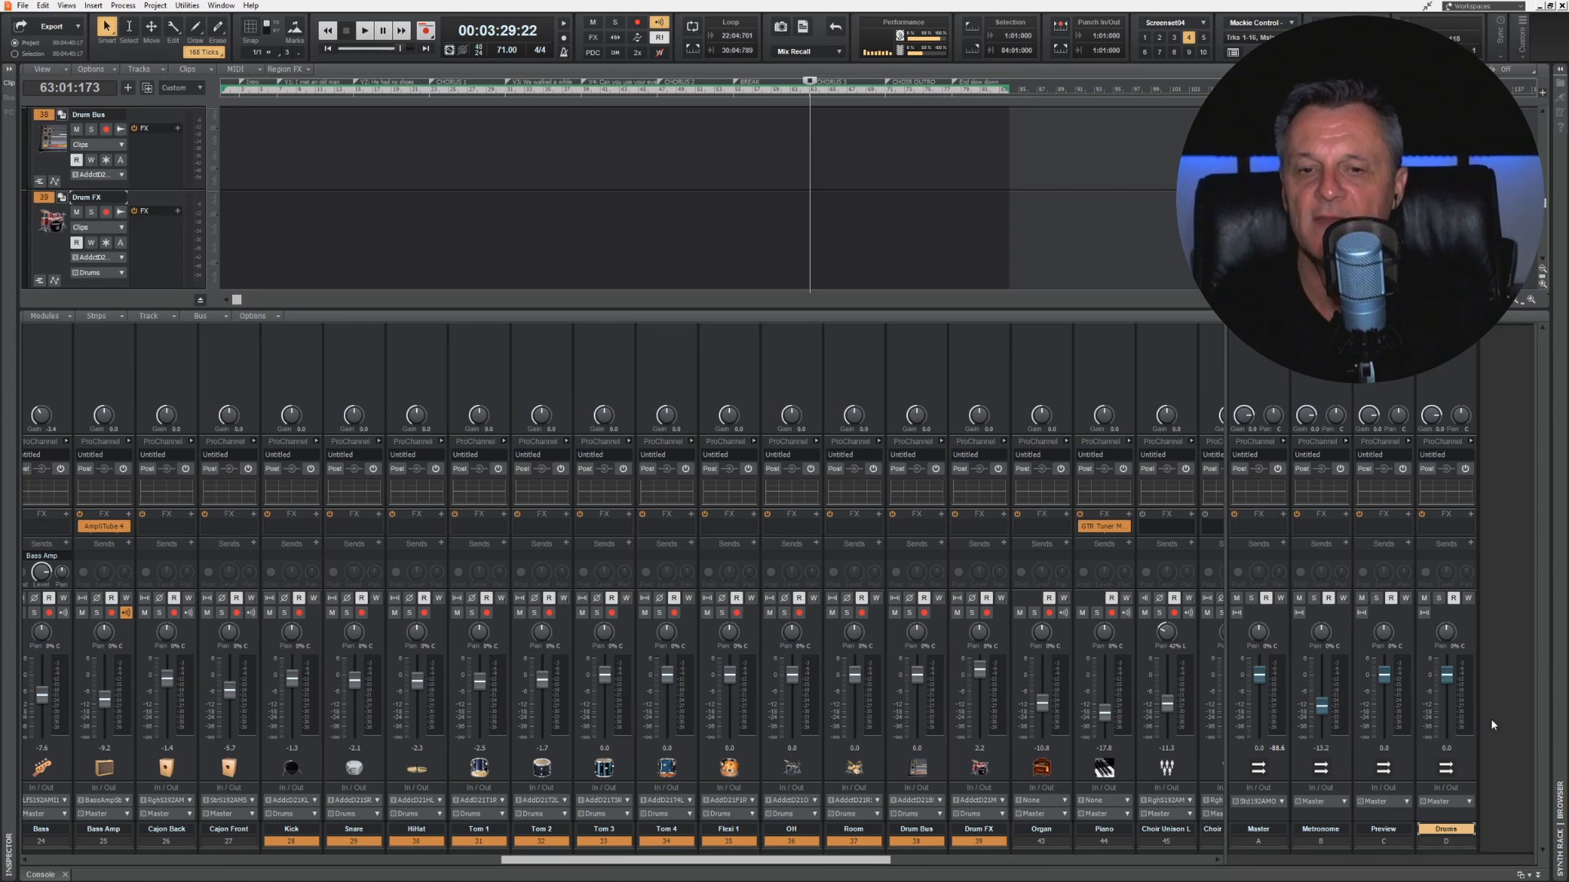
Step: Set the track color of the Drums bus to orange
{"action": "left_click", "coordinate": [1448, 840]}
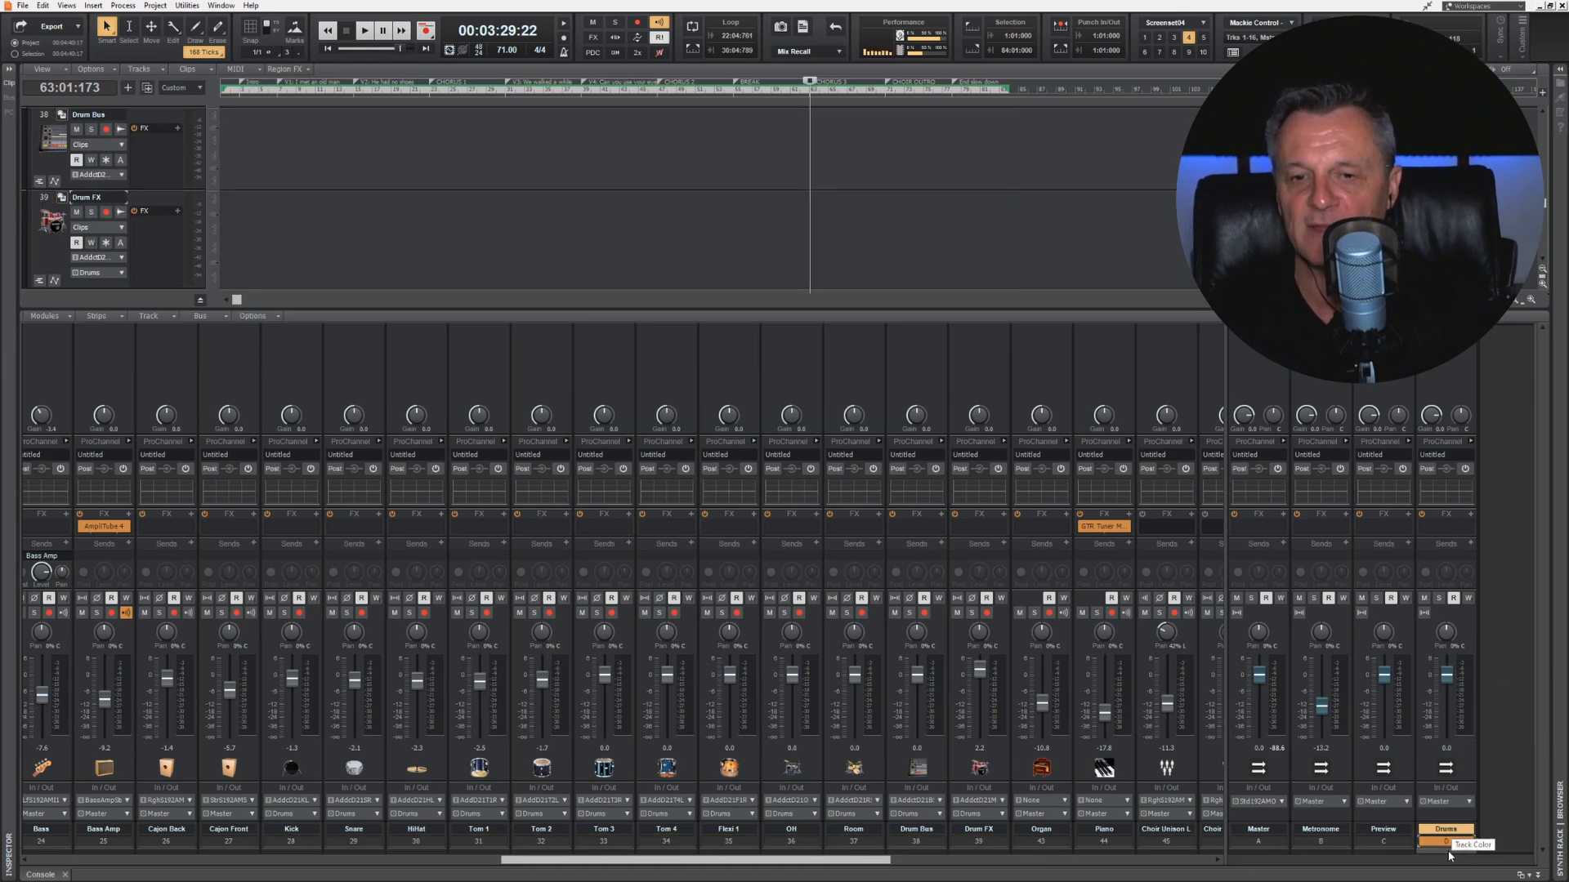
{"action": "left_click", "coordinate": [1448, 853]}
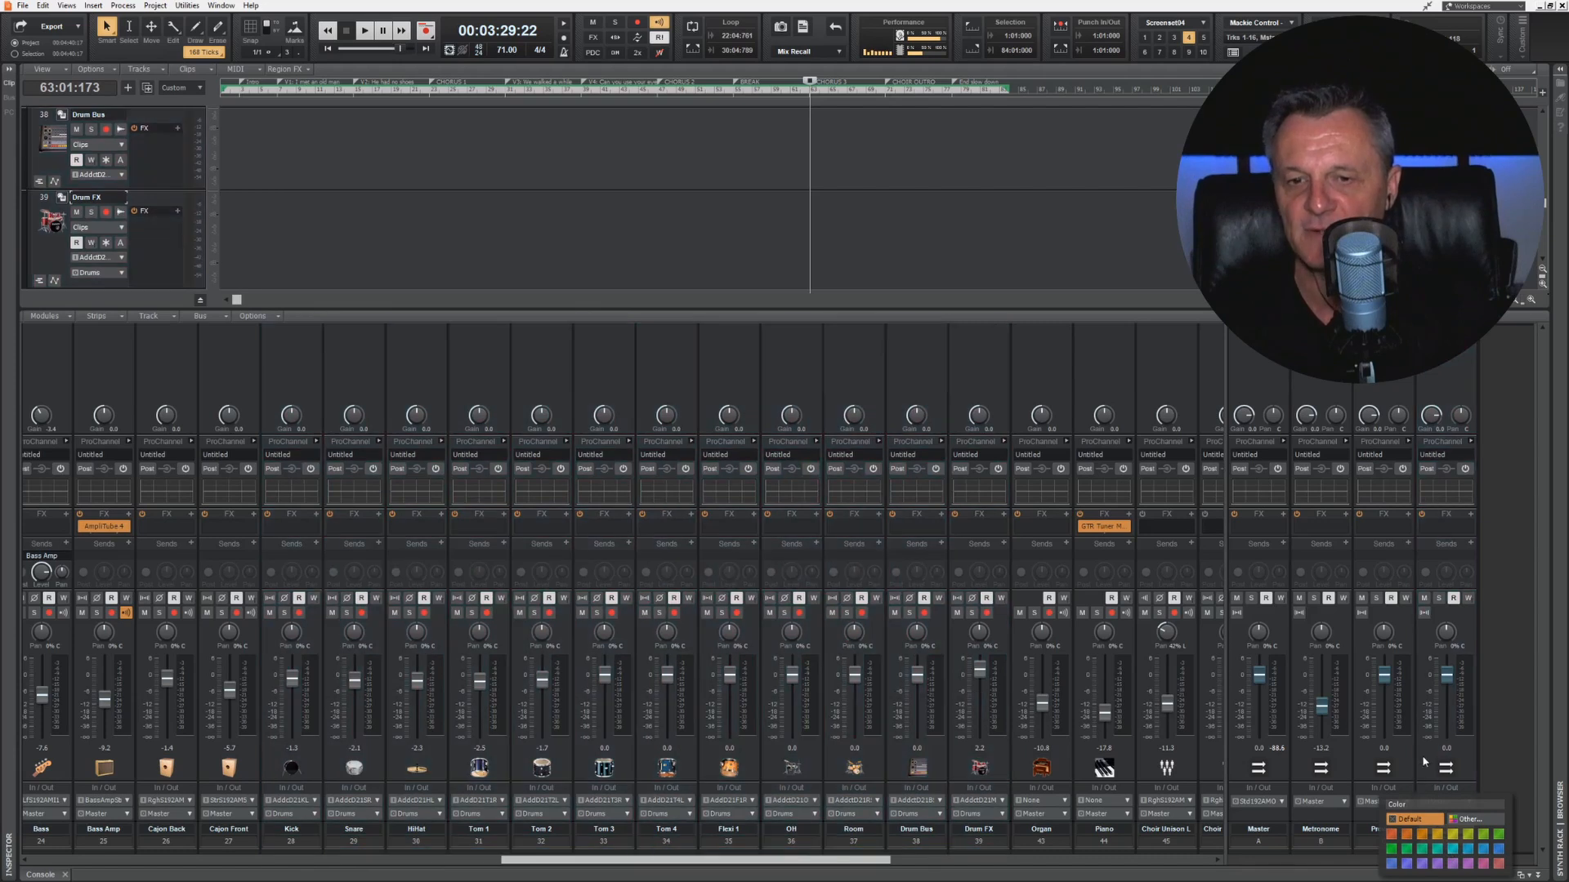
{"action": "left_click", "coordinate": [1420, 833]}
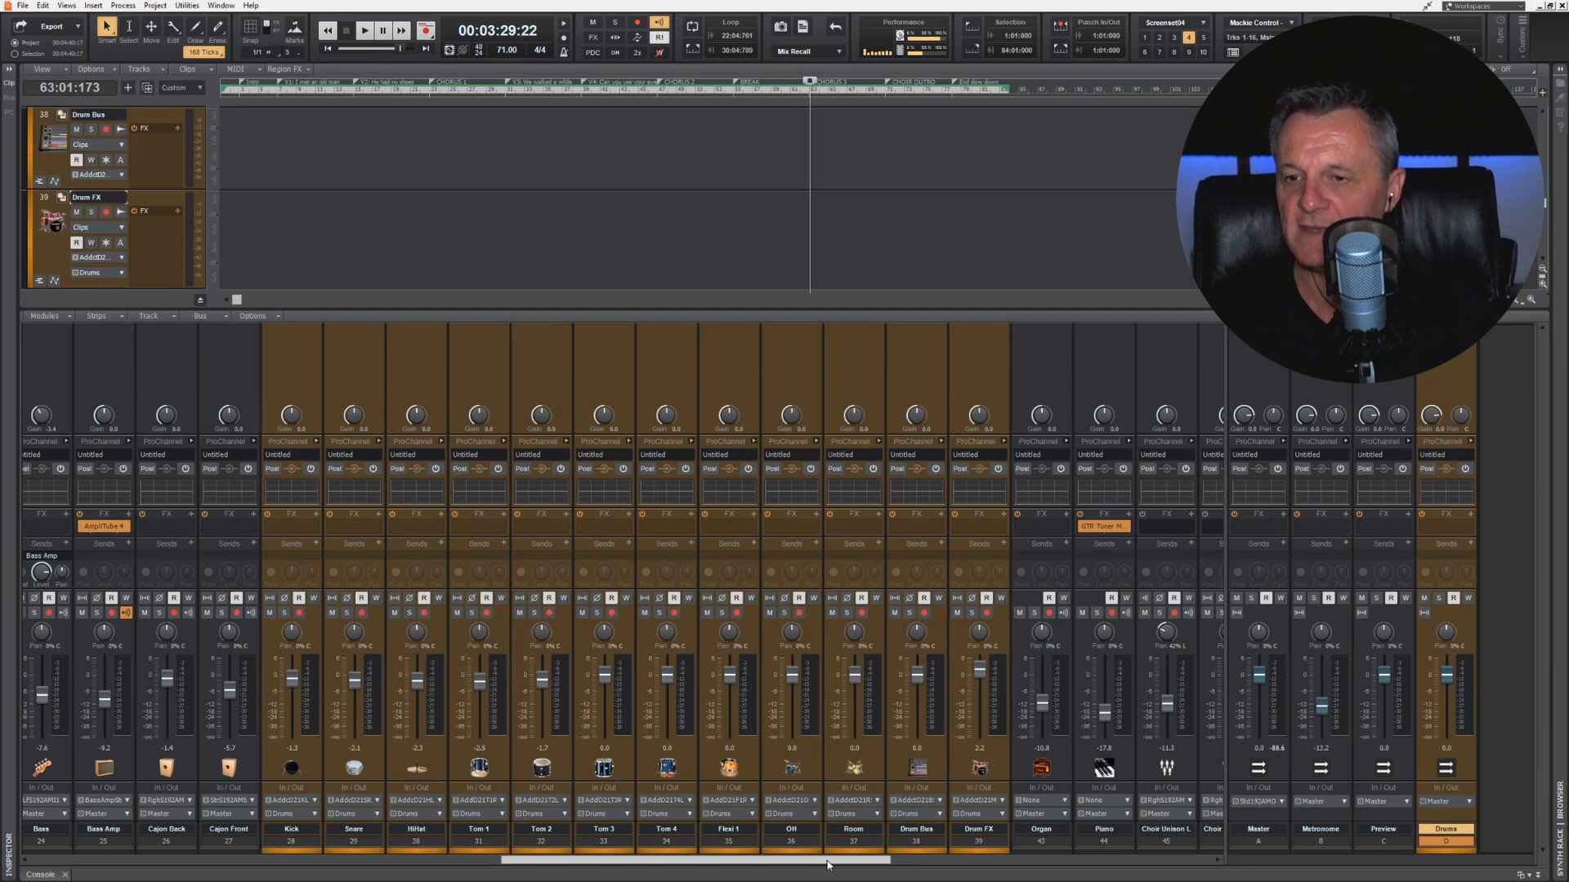
Step: Route the outputs of Choir Unison L through Choir F3 R together to a new stereo bus and select that bus
{"action": "left_click_drag", "start_coordinate": [827, 864], "coordinate": [1069, 881]}
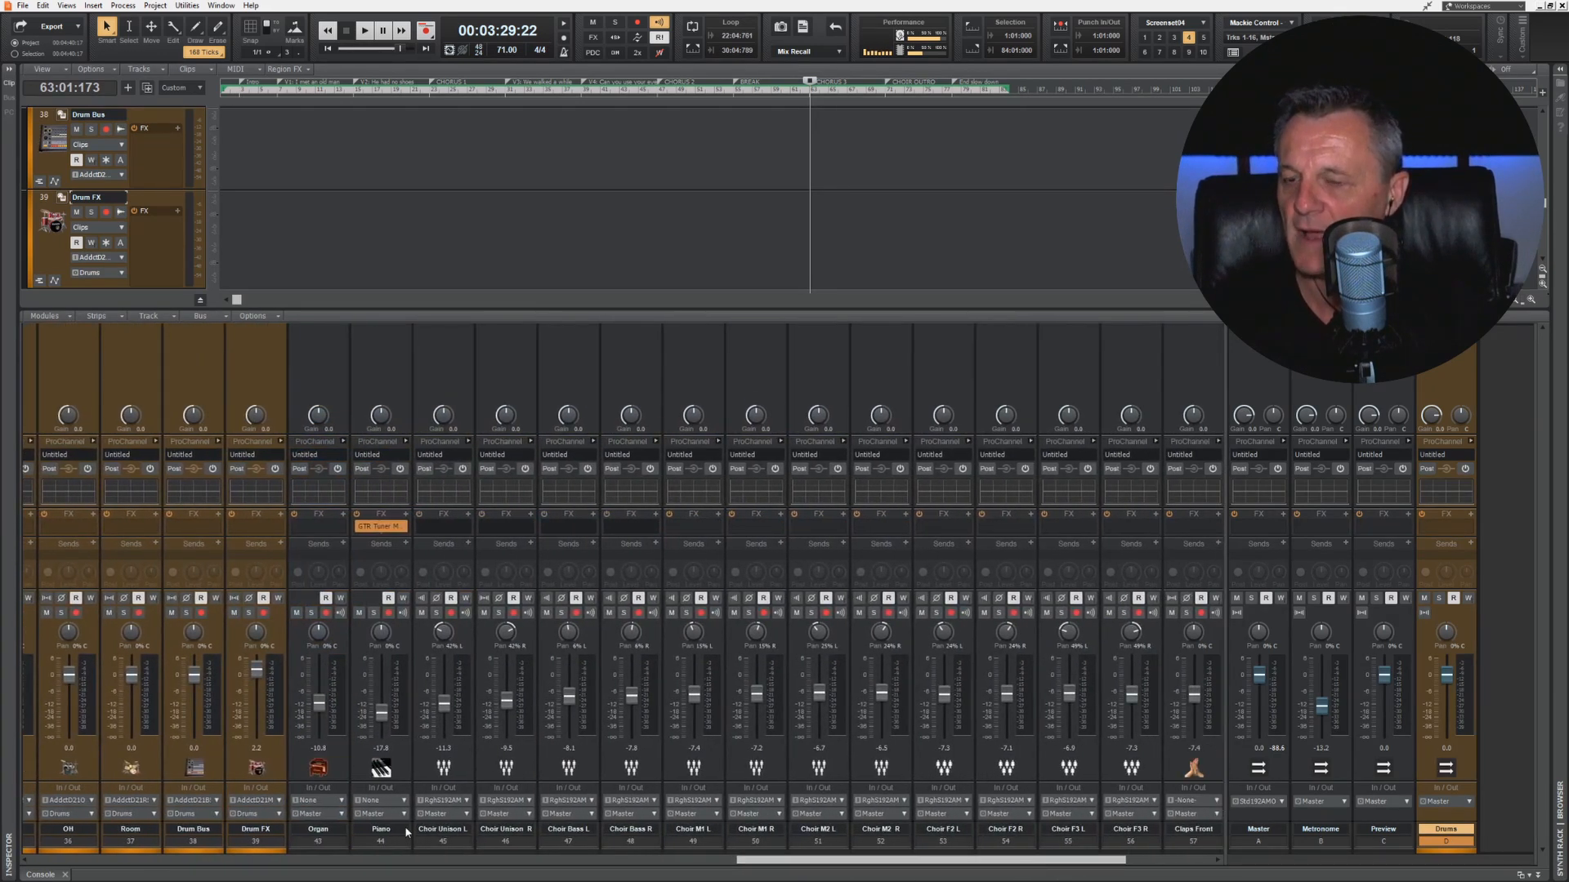
{"action": "left_click", "coordinate": [434, 841]}
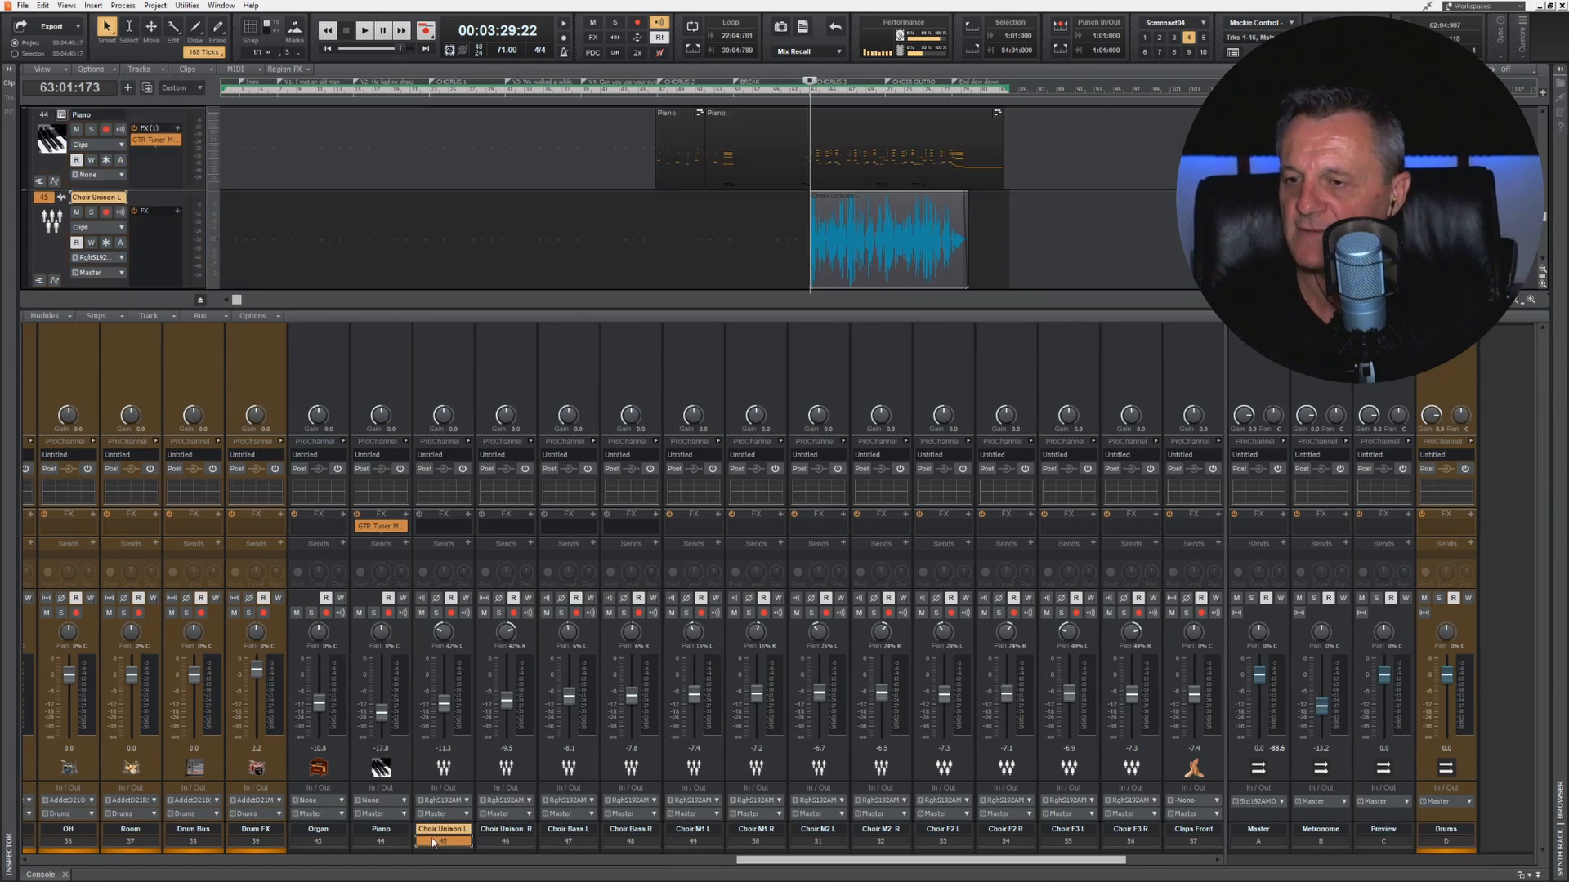
{"action": "left_click_drag", "start_coordinate": [1056, 862], "coordinate": [1083, 863]}
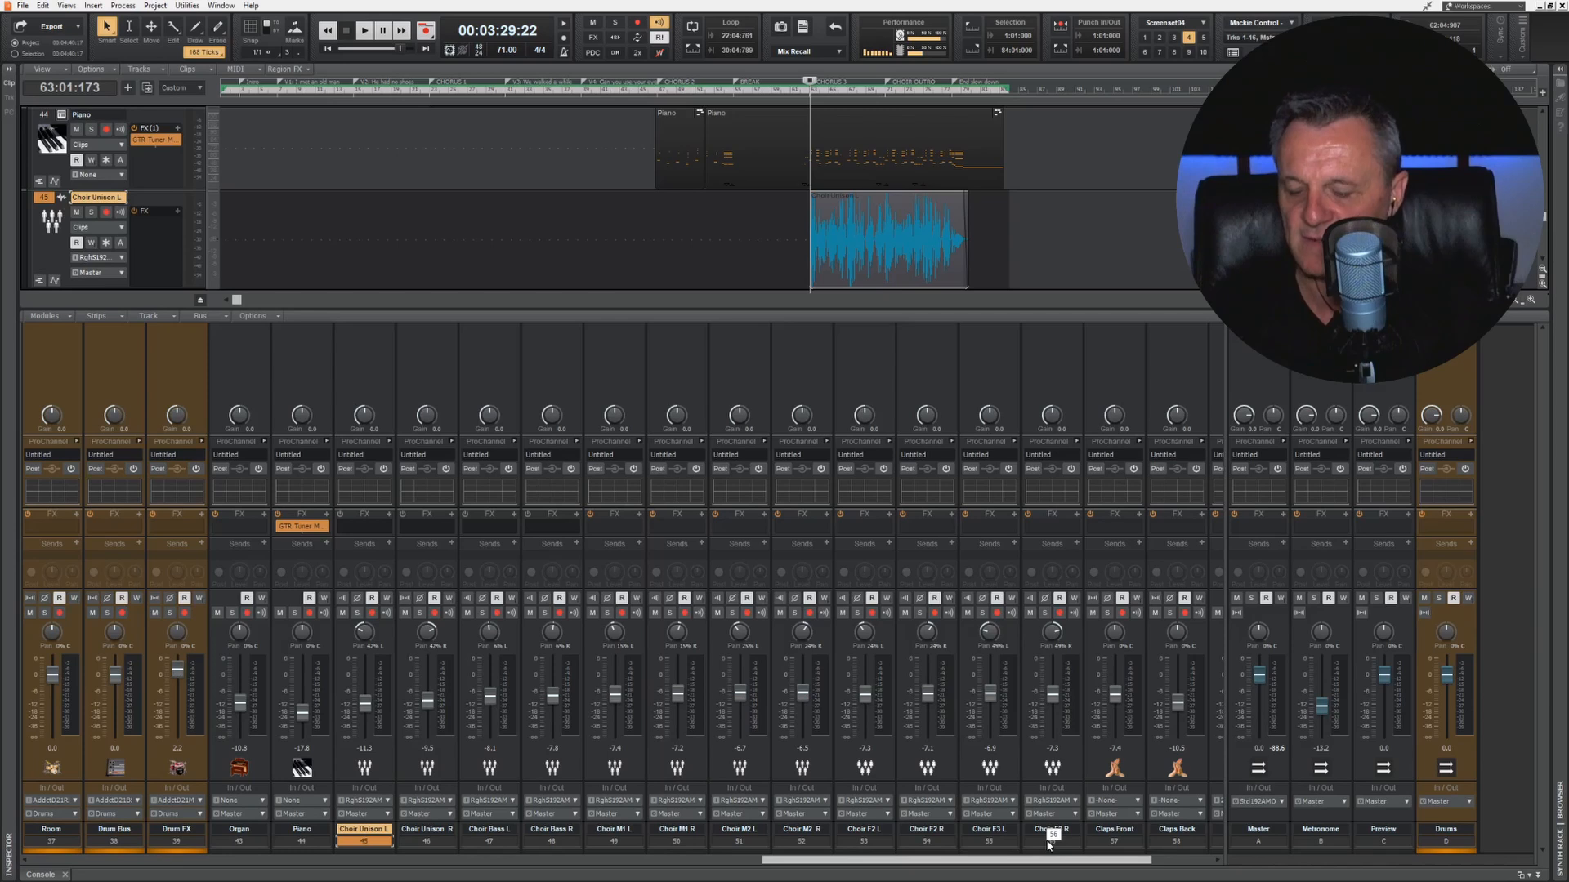
{"action": "left_click", "coordinate": [1050, 835], "text": "shift"}
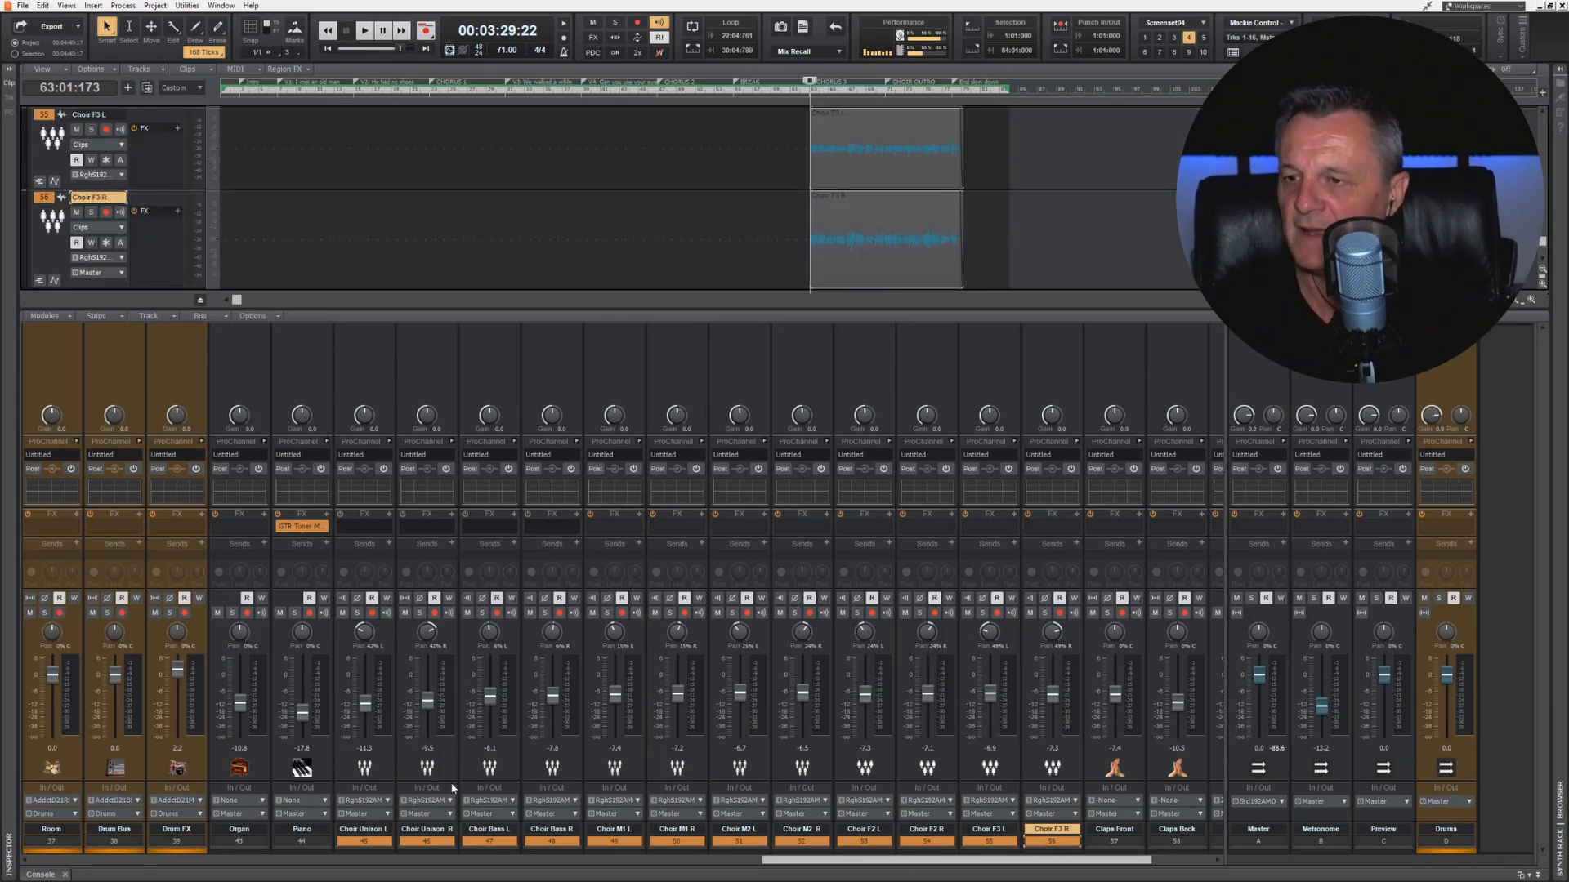
{"action": "left_click", "coordinate": [388, 816]}
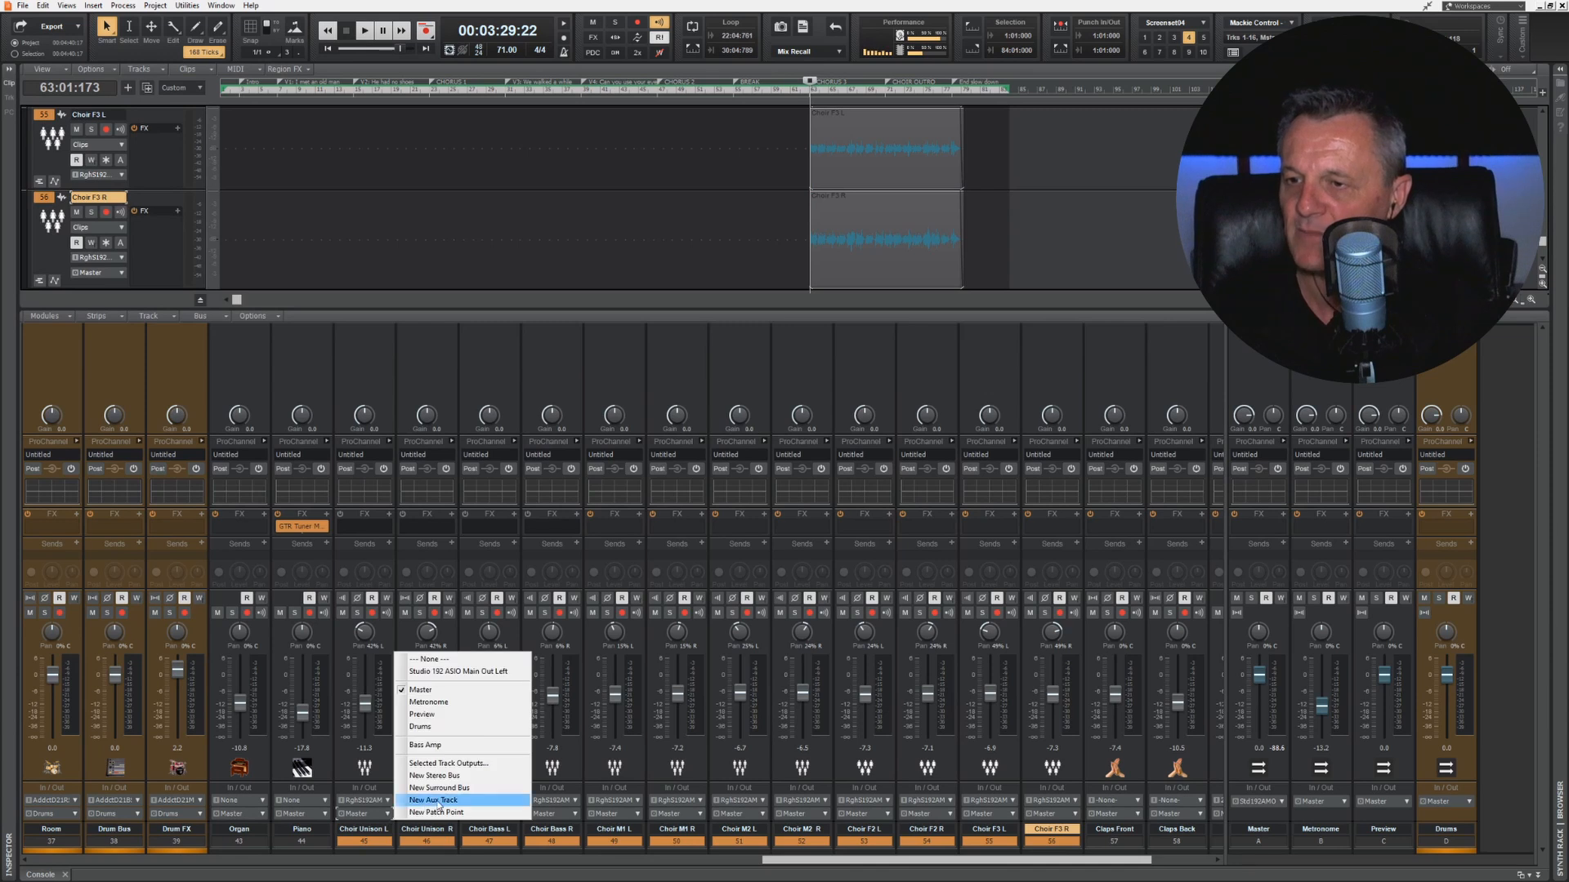
{"action": "left_click", "coordinate": [434, 775]}
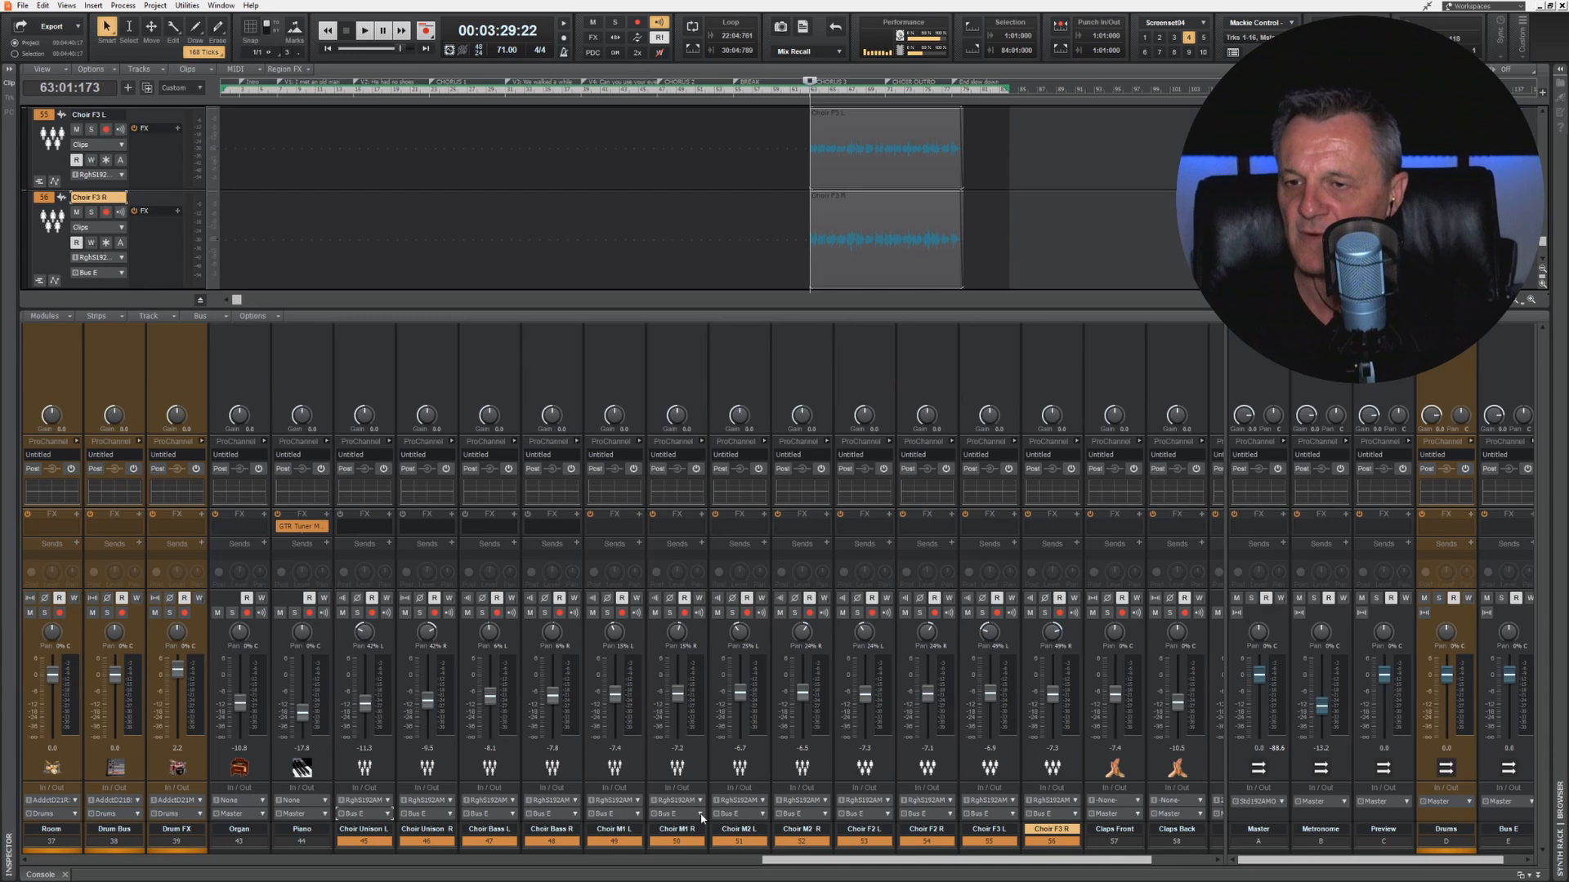
{"action": "left_click_drag", "start_coordinate": [1393, 860], "coordinate": [1422, 861]}
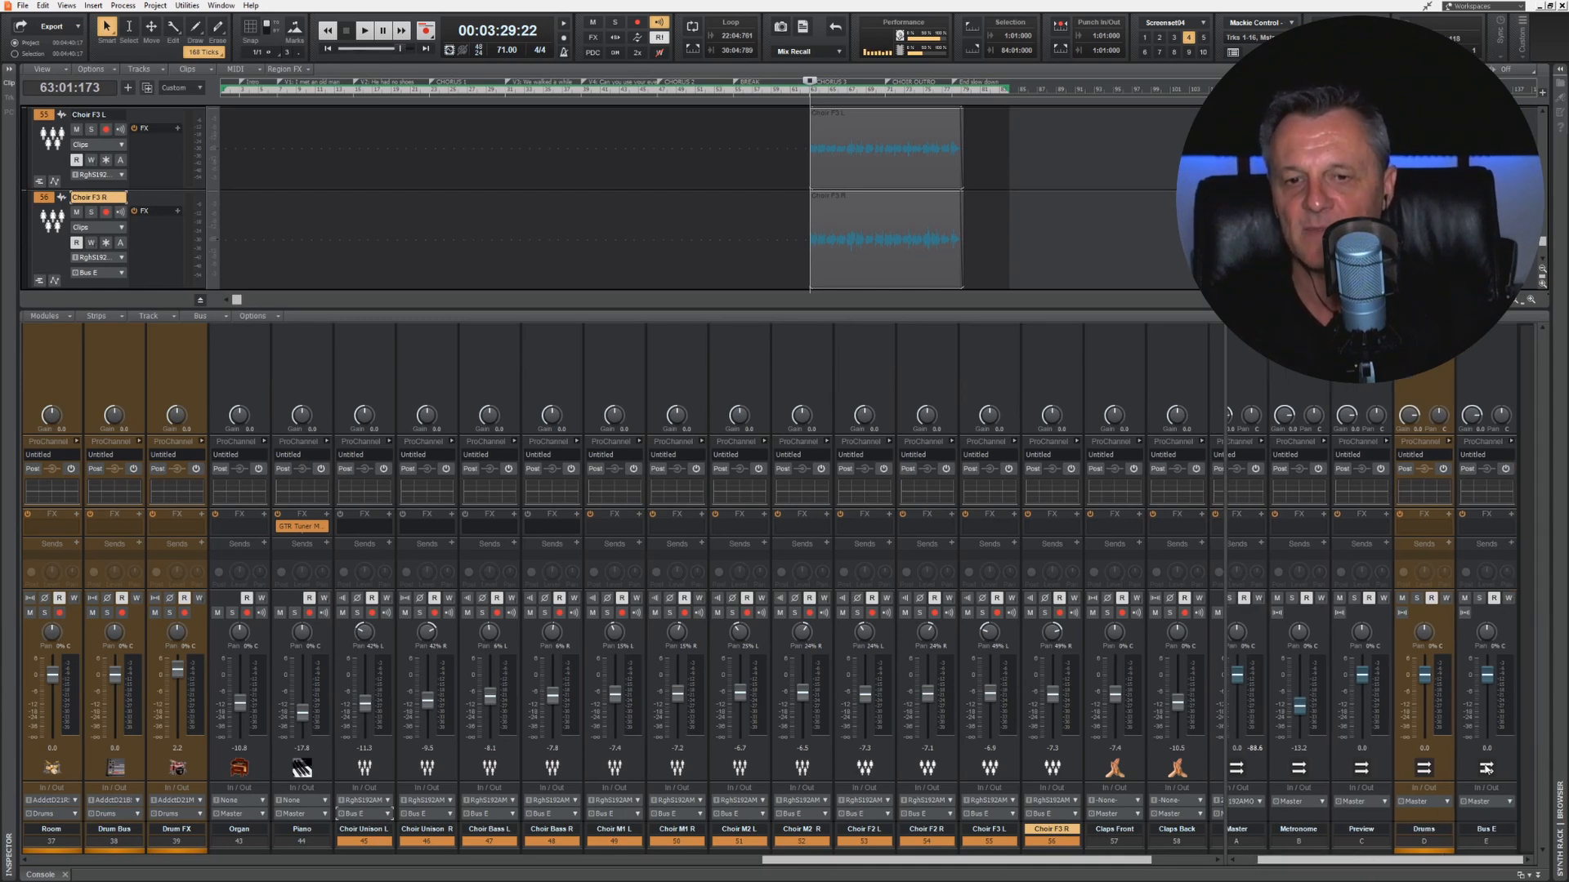
{"action": "left_click", "coordinate": [1509, 755]}
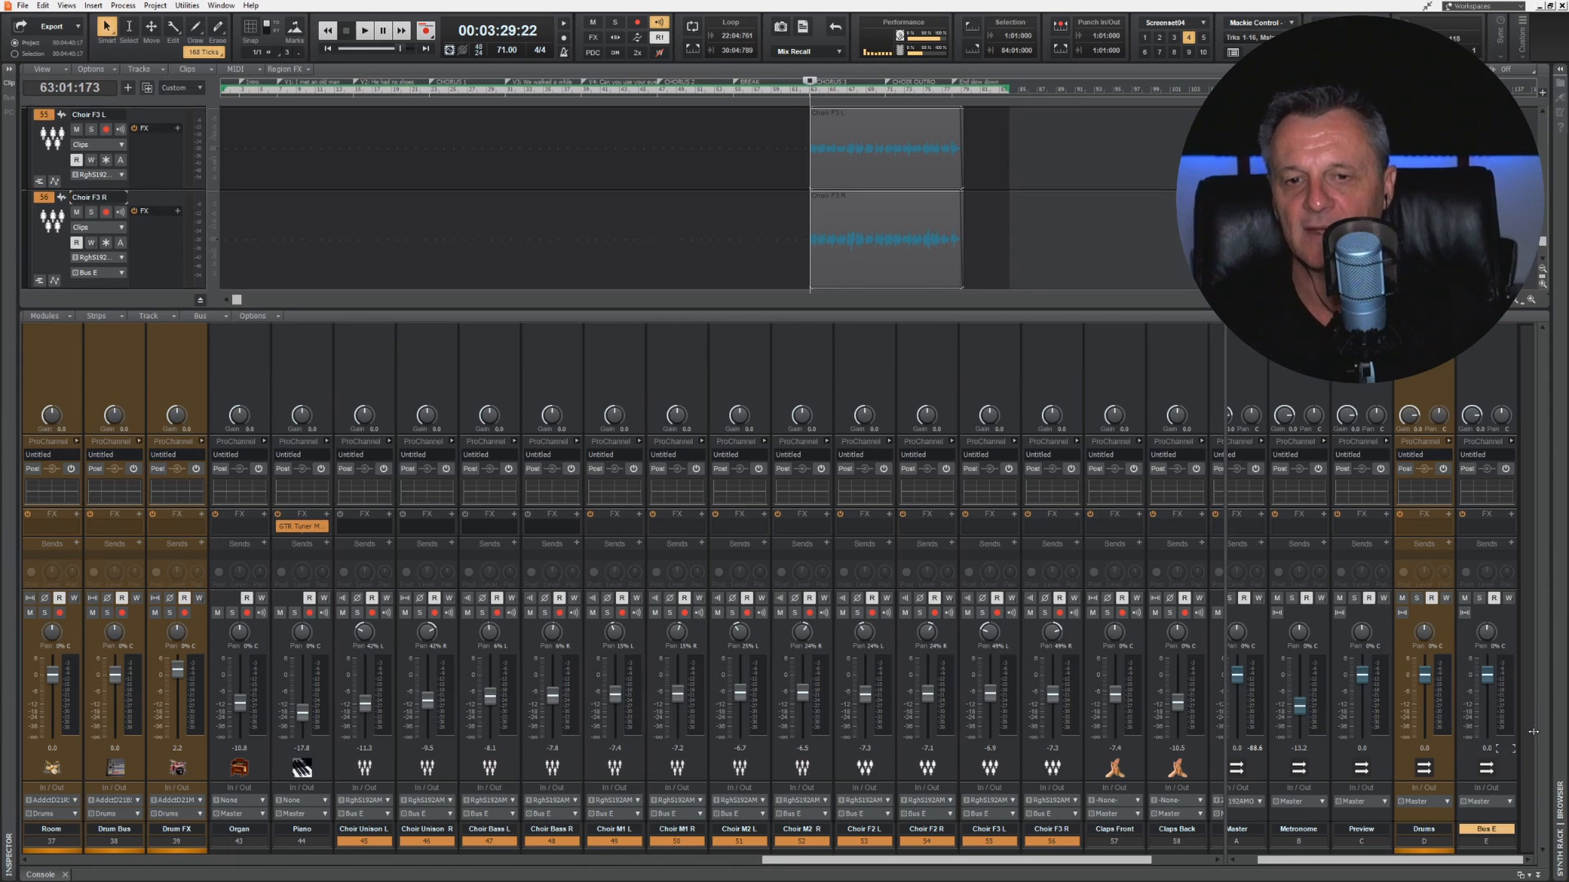
Step: Rename the new choir bus to Choir and set its track color to purple
{"action": "double_click", "coordinate": [1487, 829]}
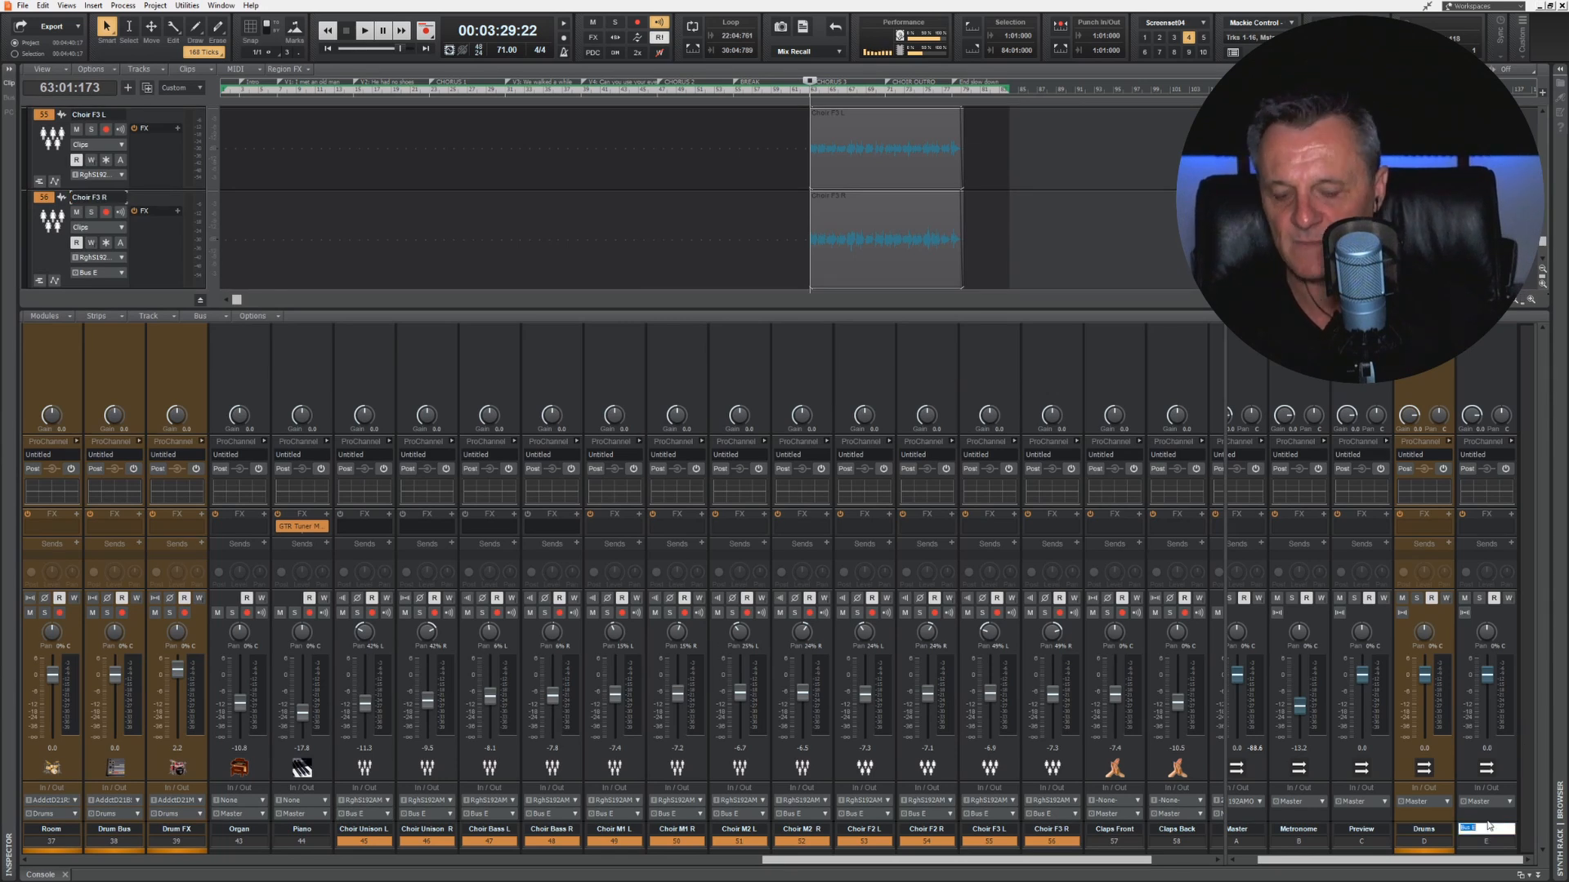
{"action": "type", "text": "CV"}
{"action": "type", "text": "oir"}
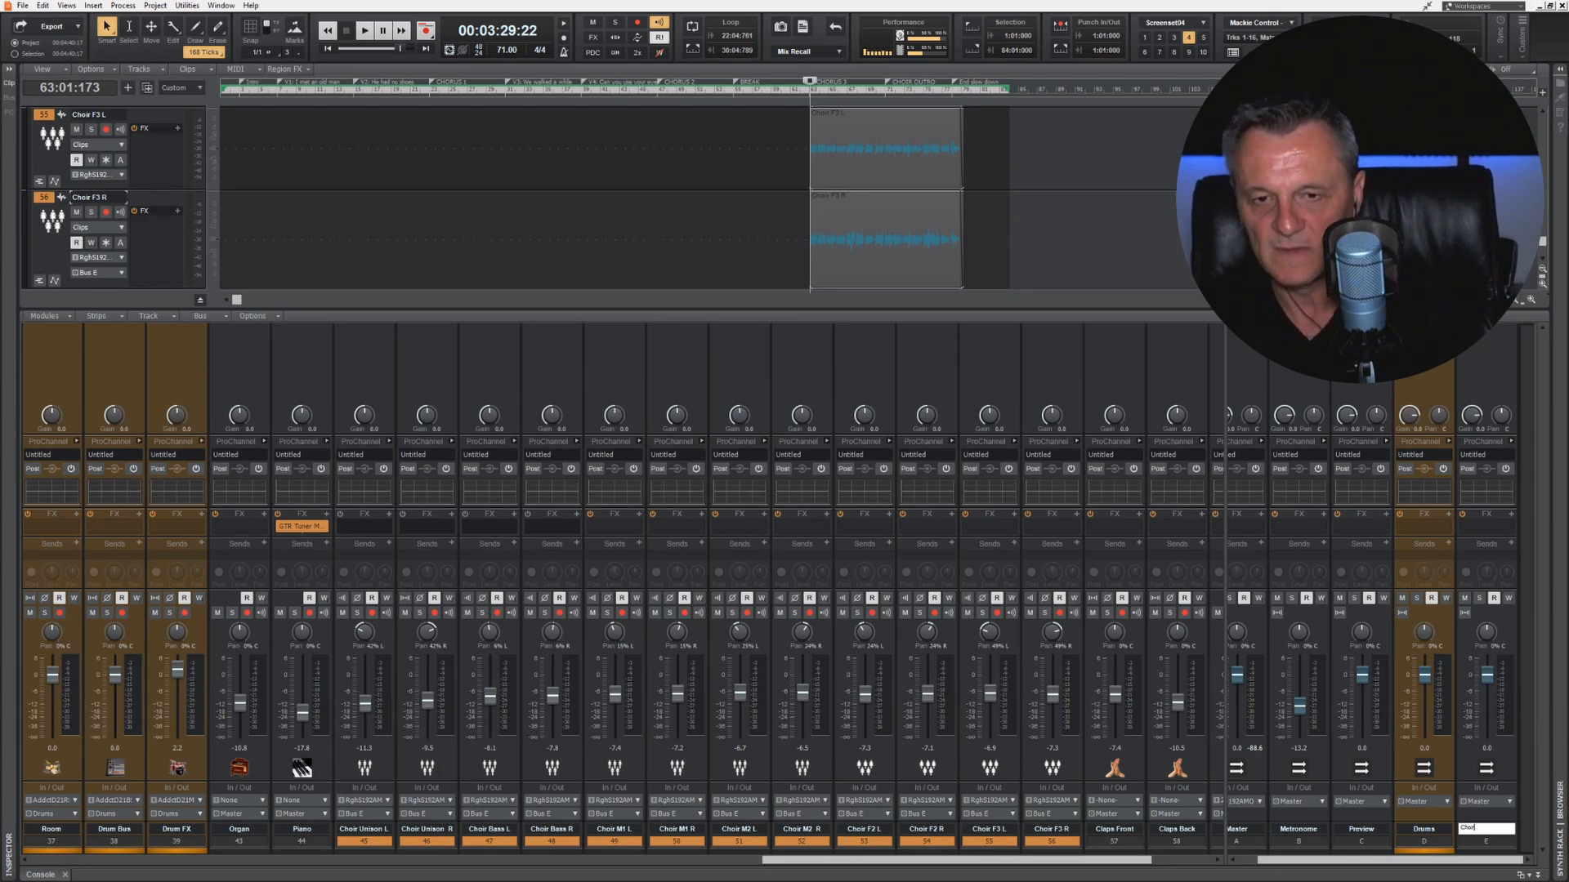
{"action": "key", "text": "Return"}
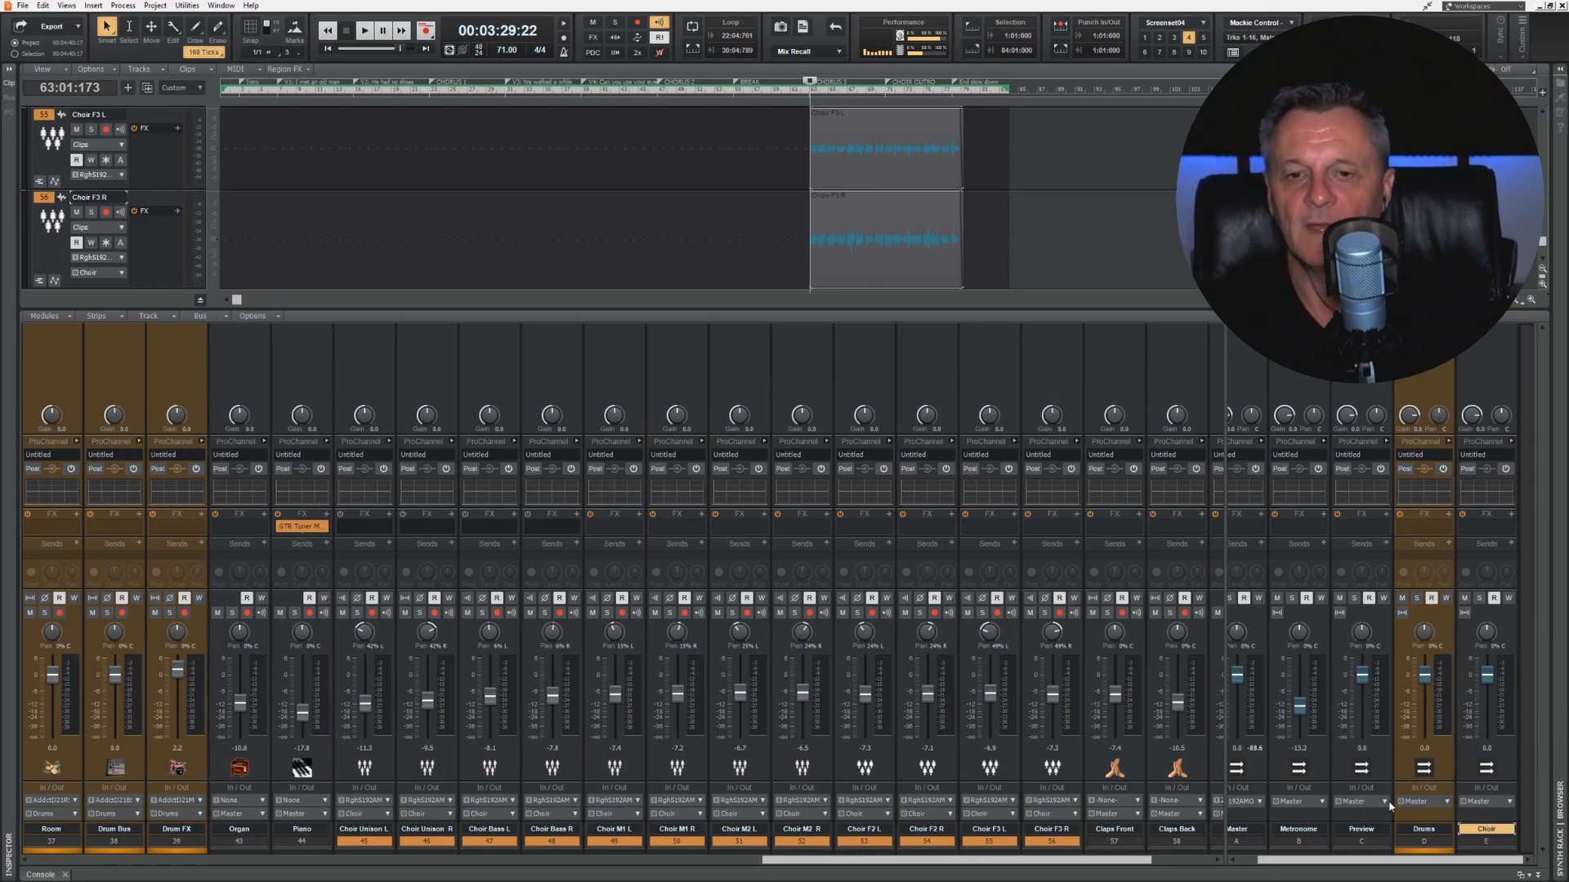
{"action": "left_click", "coordinate": [1473, 852]}
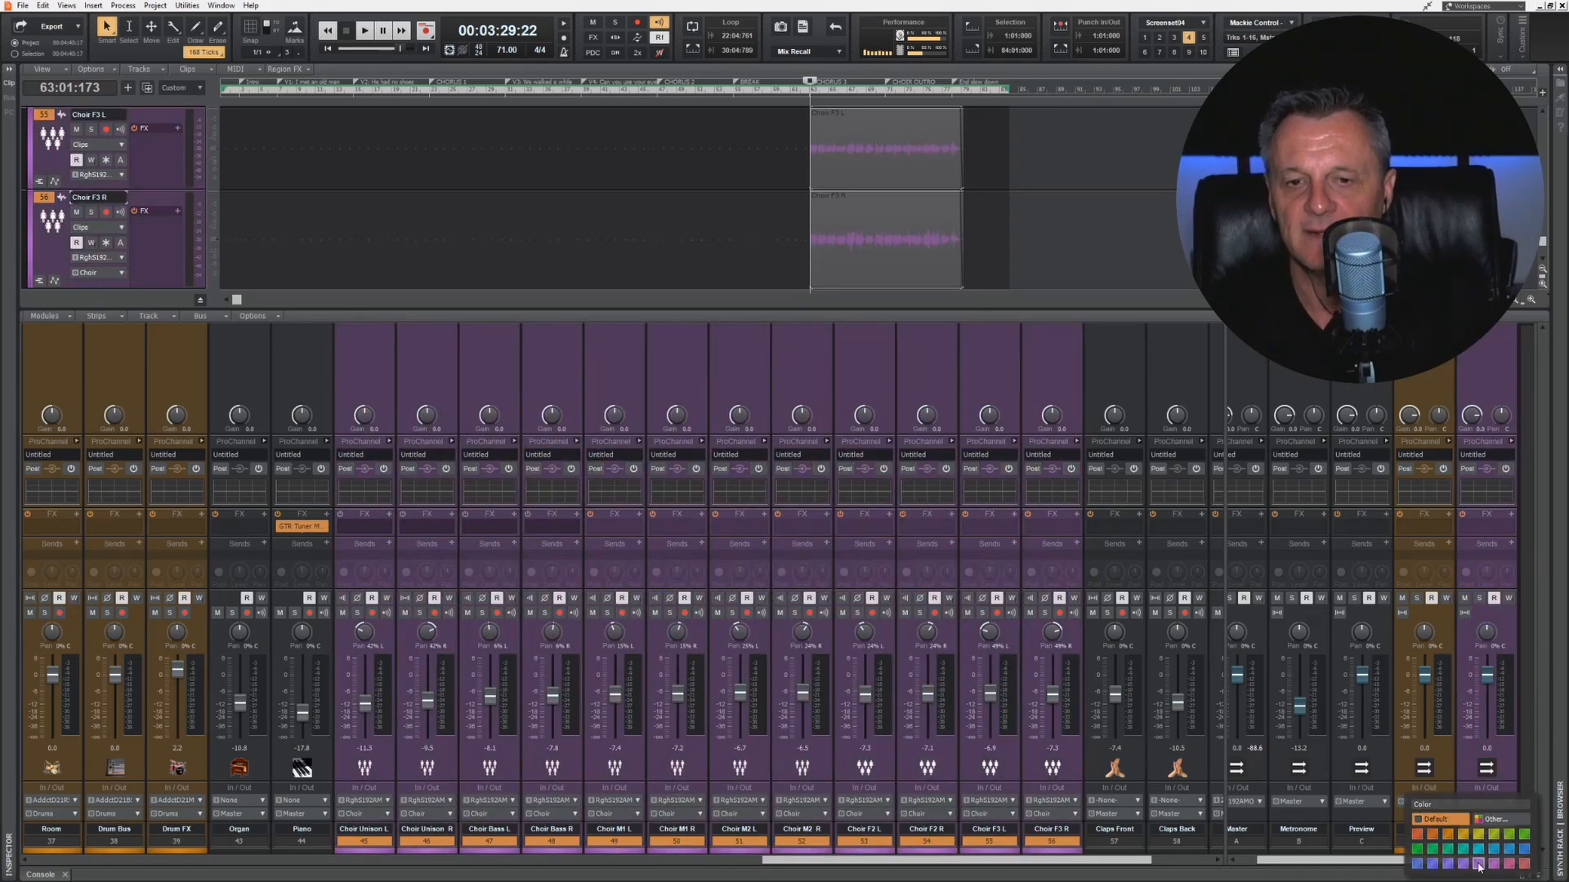
{"action": "left_click", "coordinate": [1477, 863]}
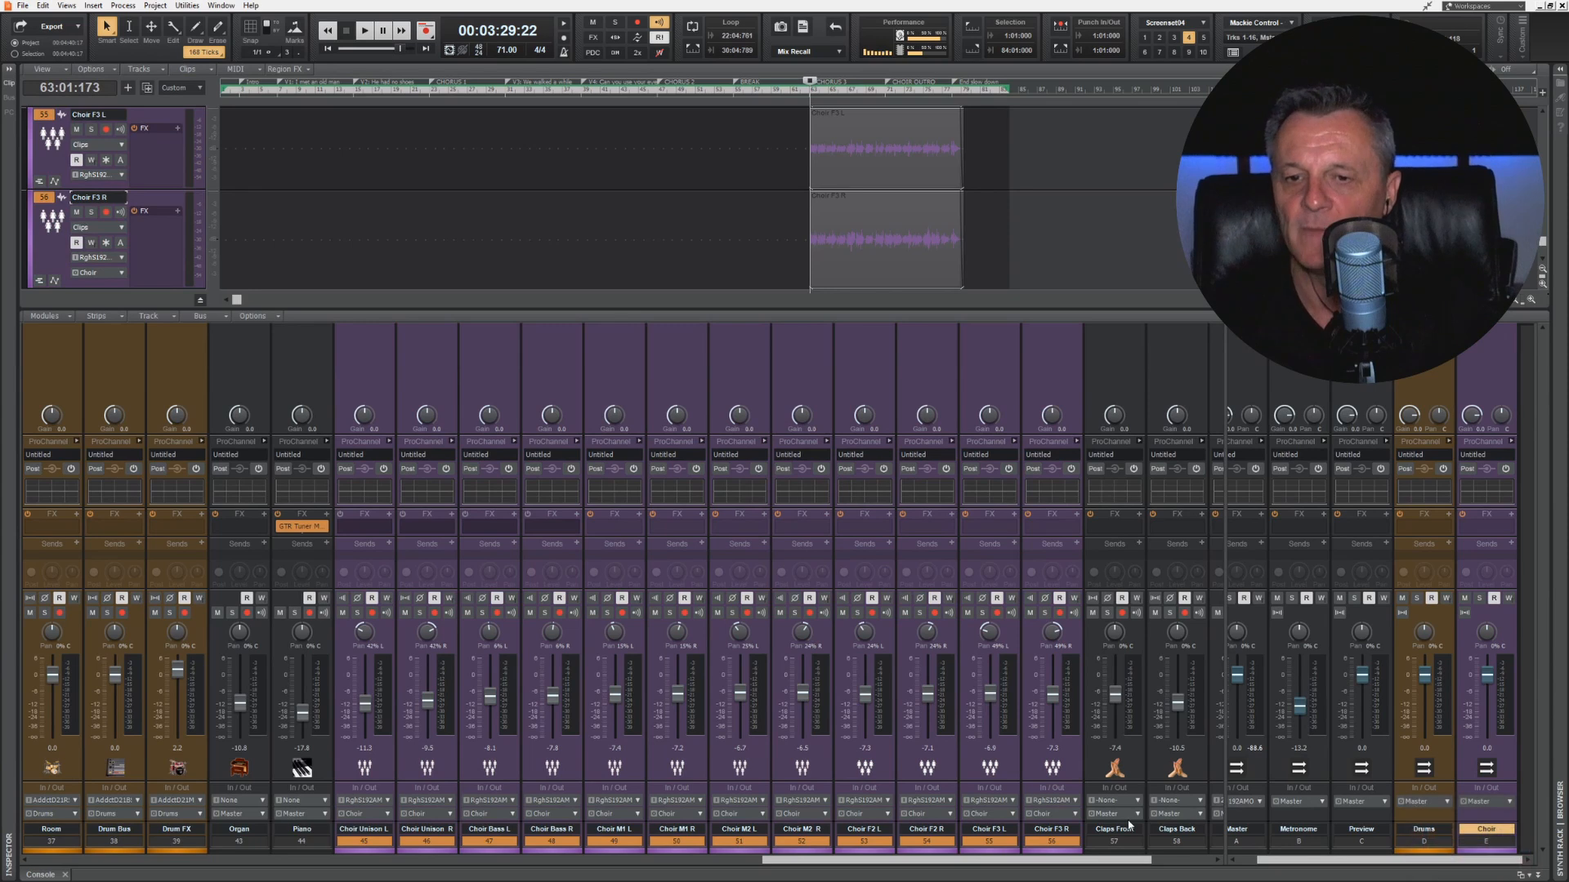
Step: Examine the remaining uncolored tracks, including Bass and Piano, alongside the existing buses in the console
{"action": "left_click_drag", "start_coordinate": [1077, 863], "coordinate": [686, 858]}
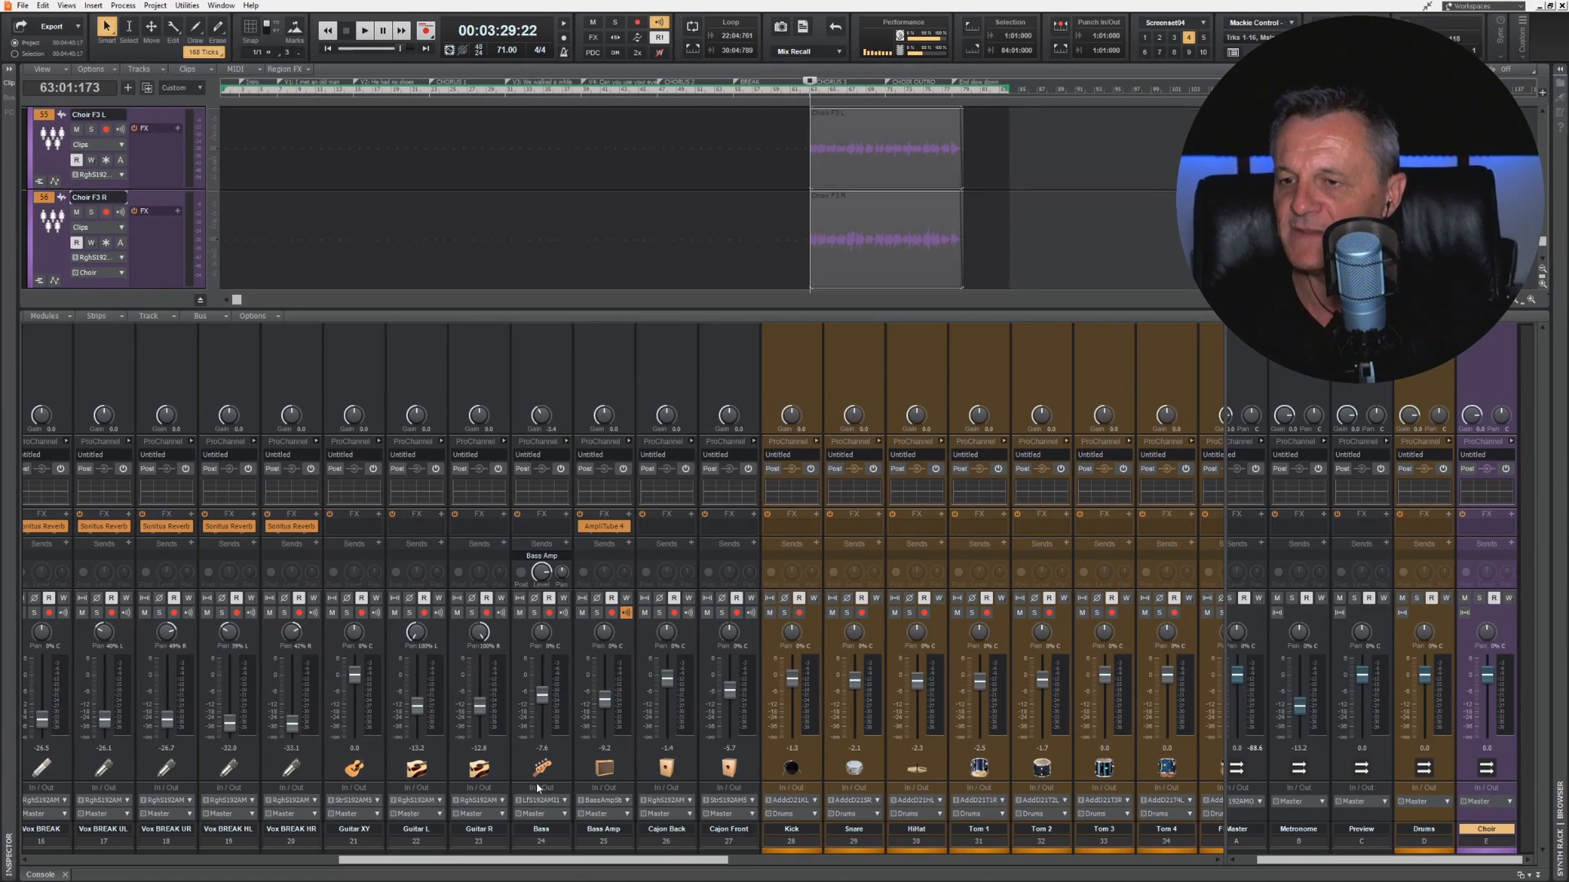
{"action": "left_click", "coordinate": [550, 389]}
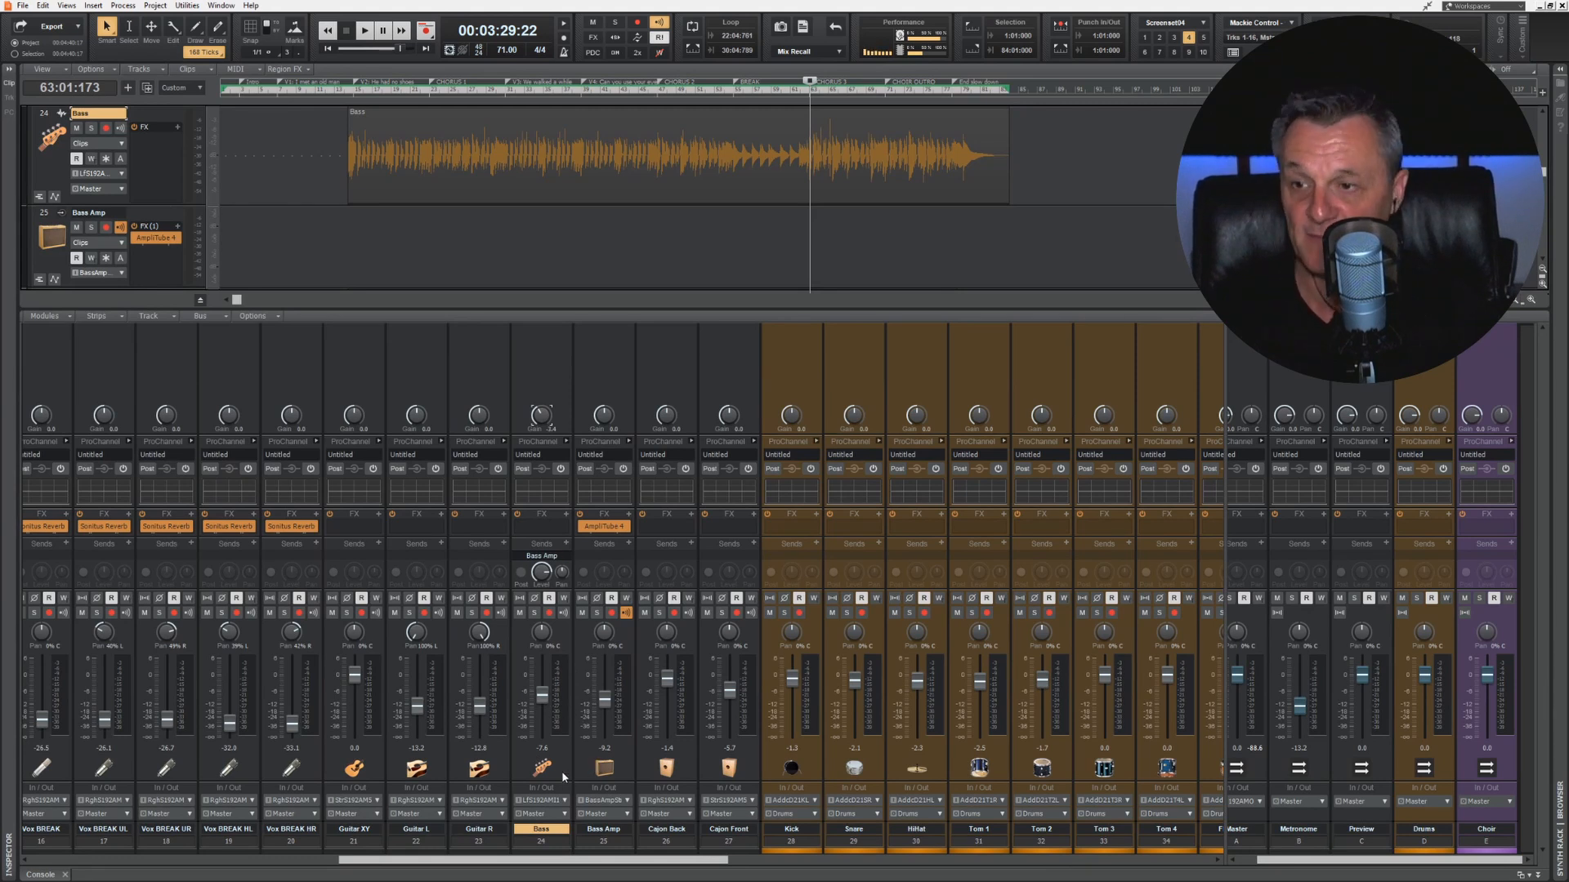
{"action": "left_click_drag", "start_coordinate": [632, 862], "coordinate": [1015, 878]}
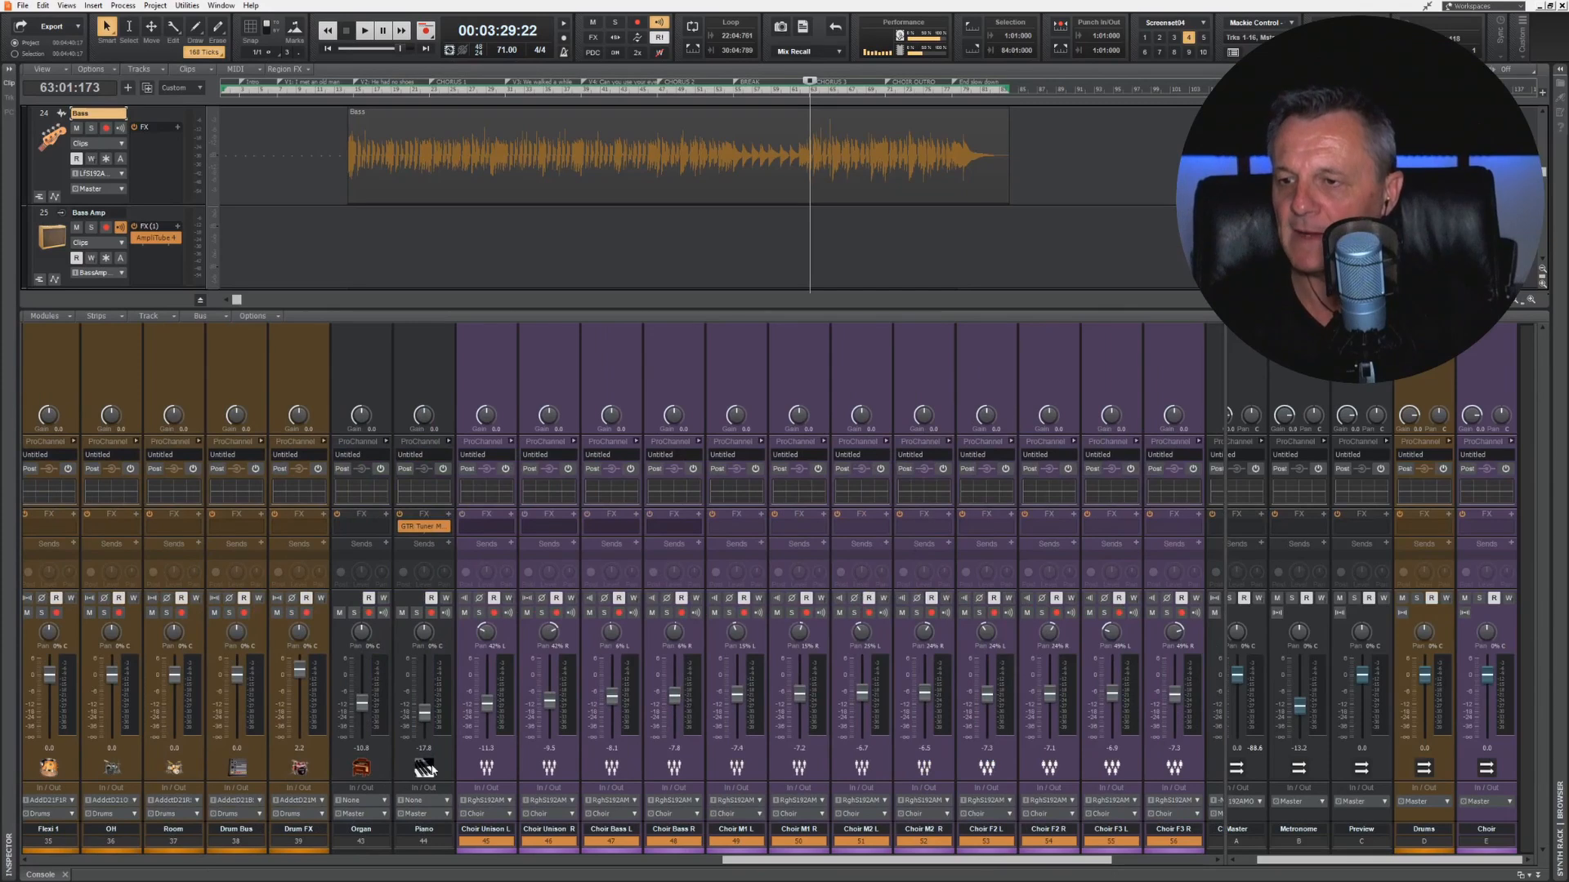
{"action": "left_click", "coordinate": [433, 770]}
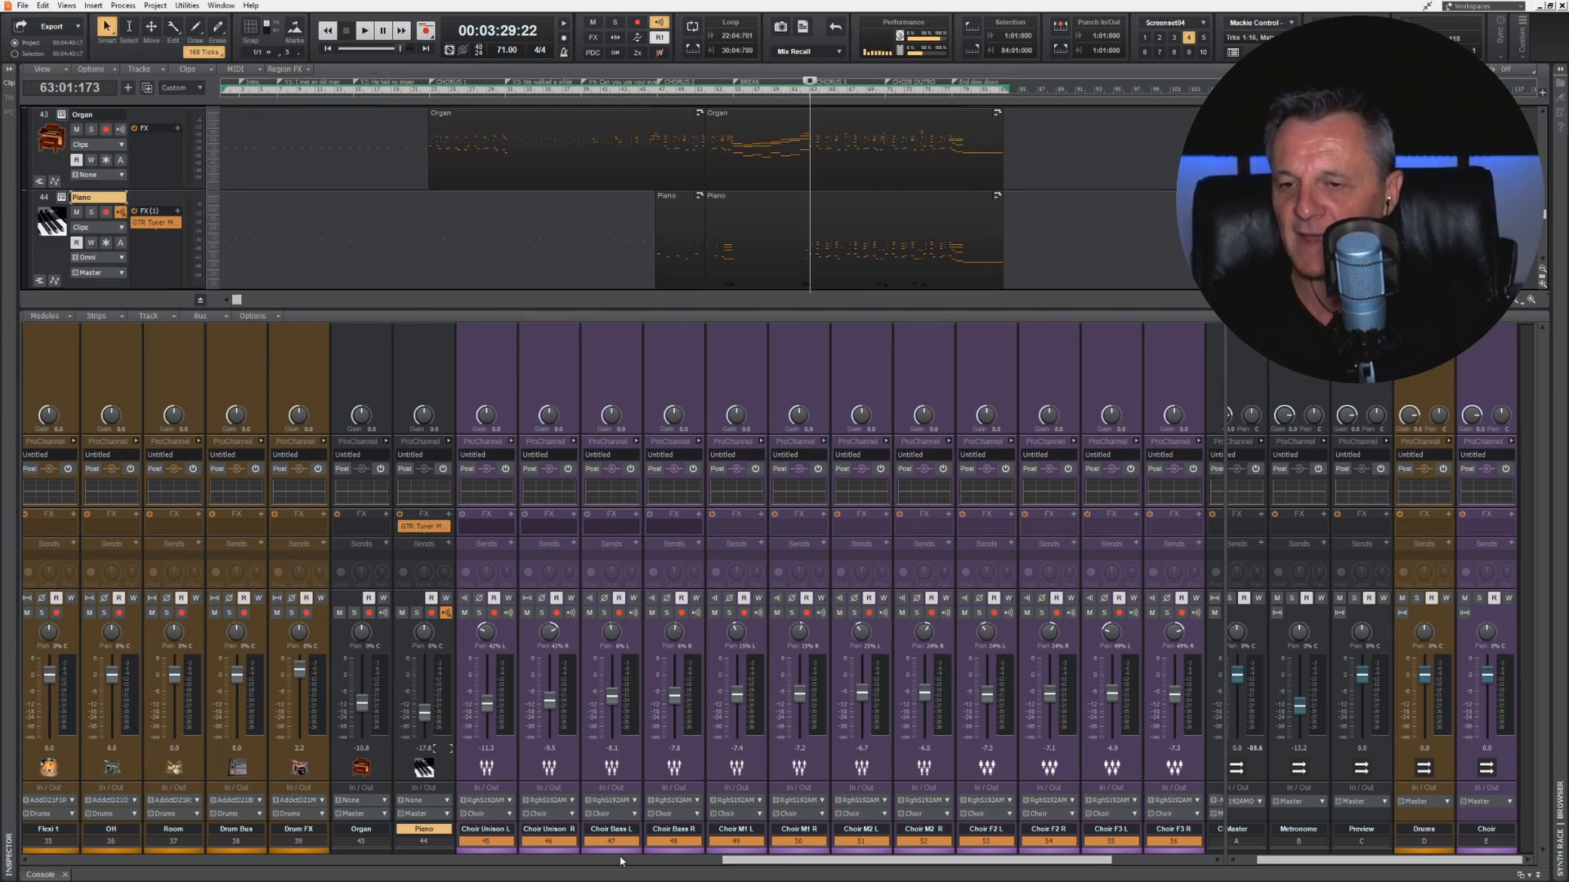
{"action": "left_click_drag", "start_coordinate": [809, 864], "coordinate": [911, 865]}
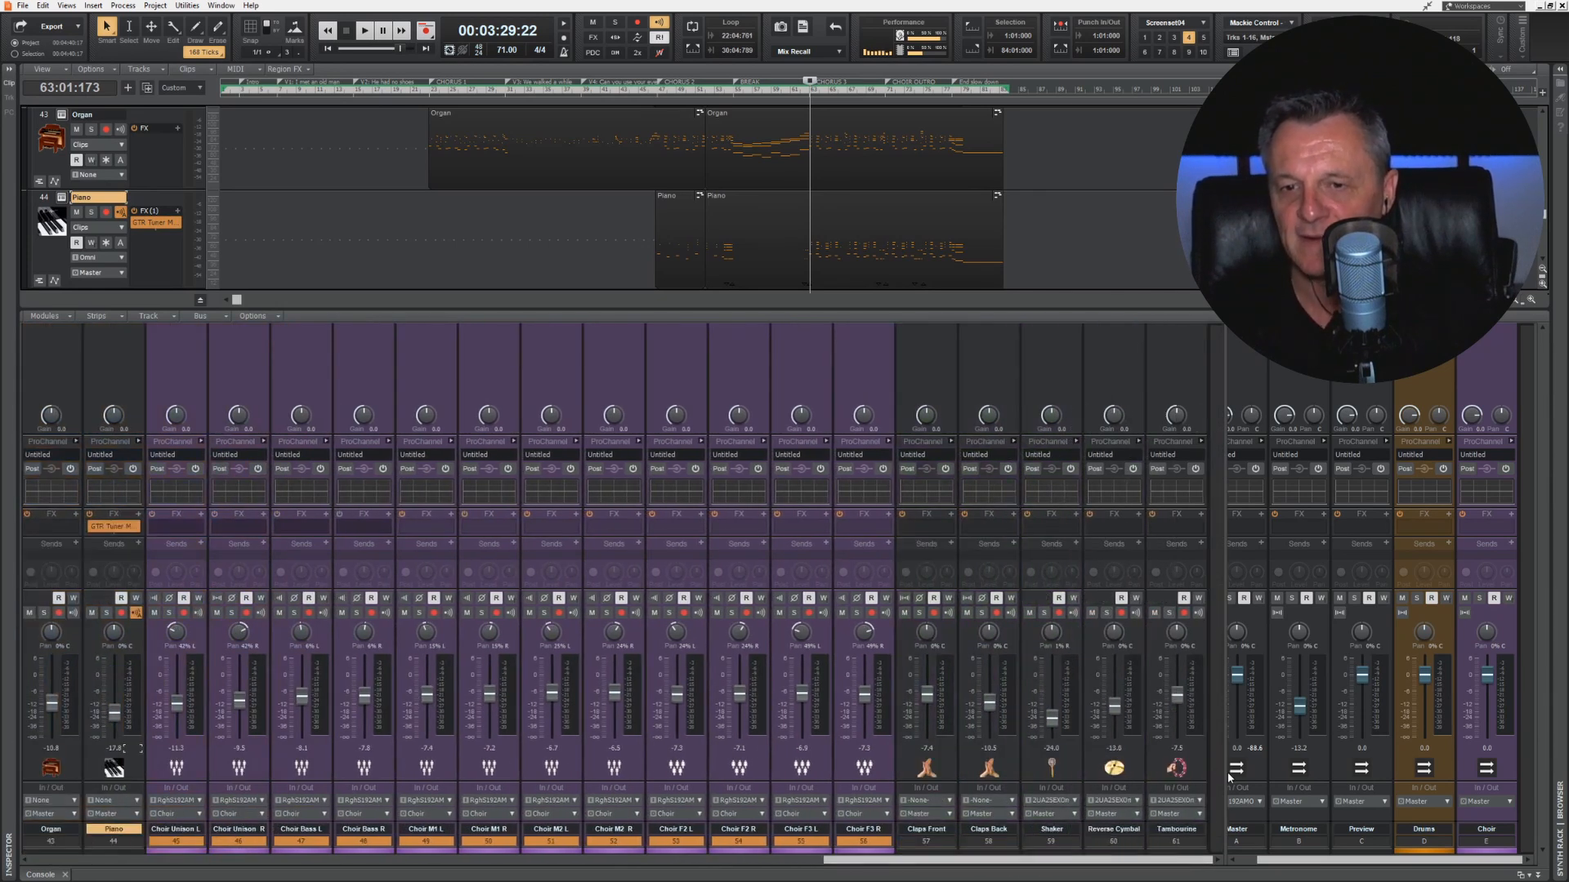
{"action": "left_click_drag", "start_coordinate": [1225, 777], "coordinate": [758, 772]}
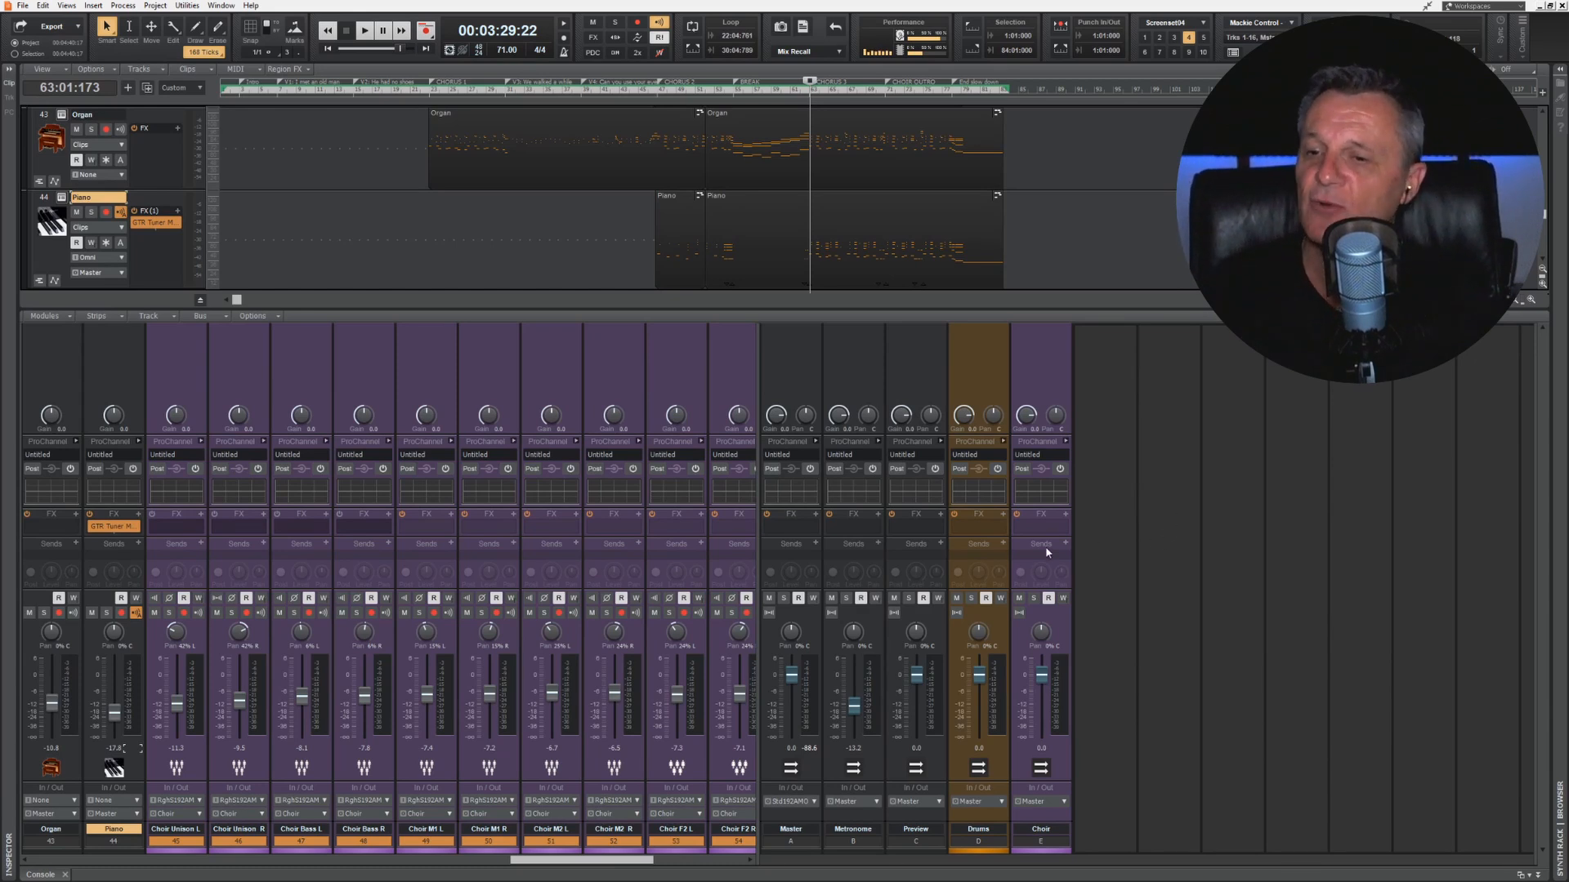
{"action": "left_click_drag", "start_coordinate": [757, 694], "coordinate": [1158, 655]}
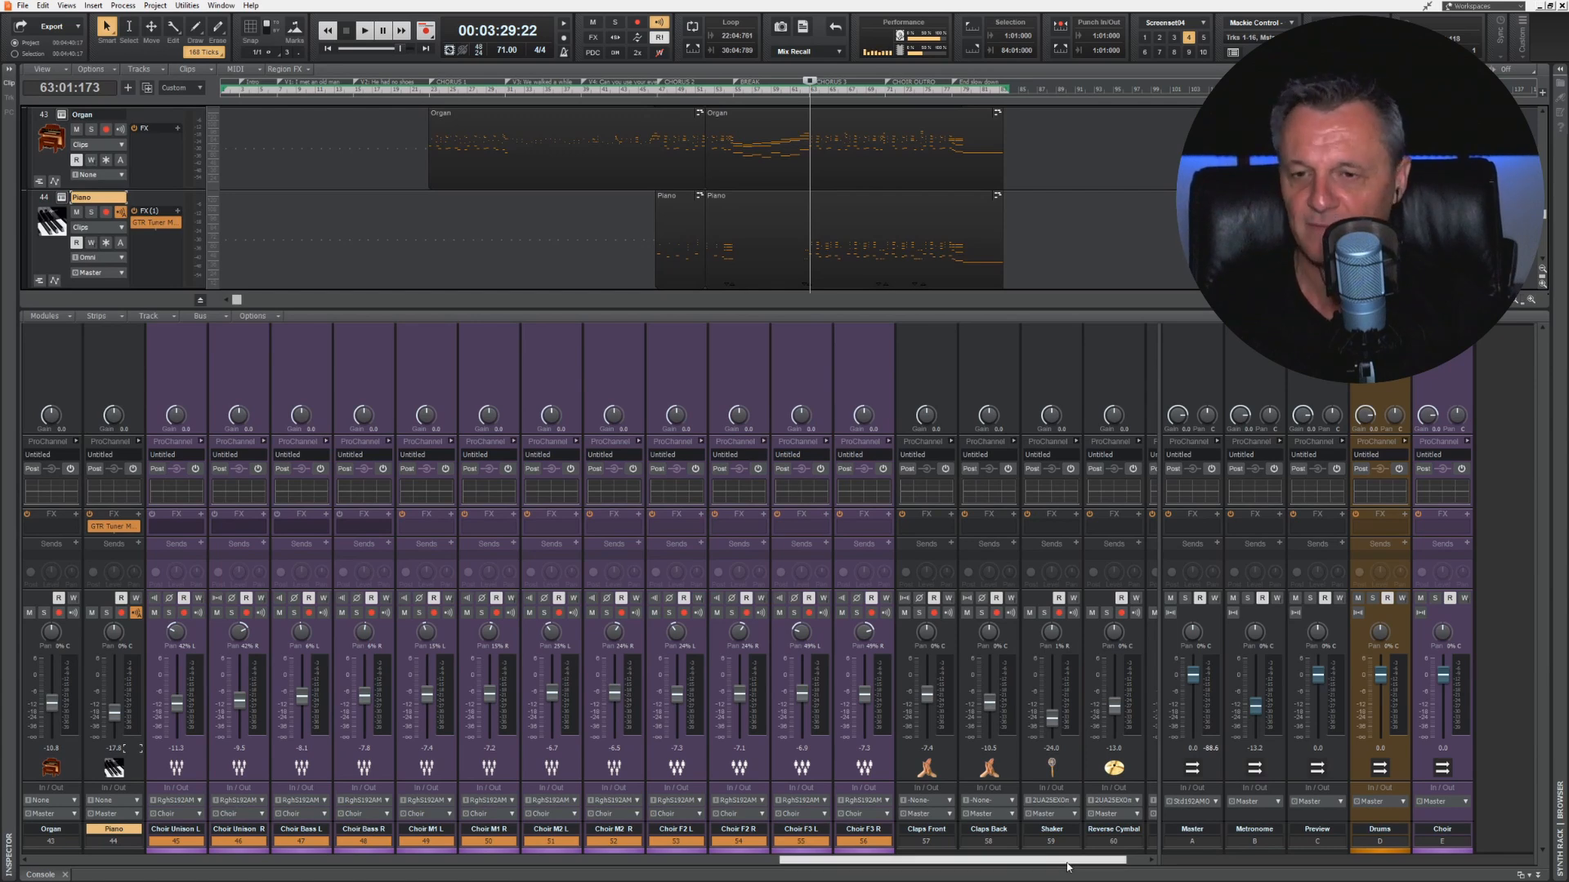
{"action": "left_click_drag", "start_coordinate": [1066, 862], "coordinate": [655, 862]}
{"action": "left_click", "coordinate": [577, 830]}
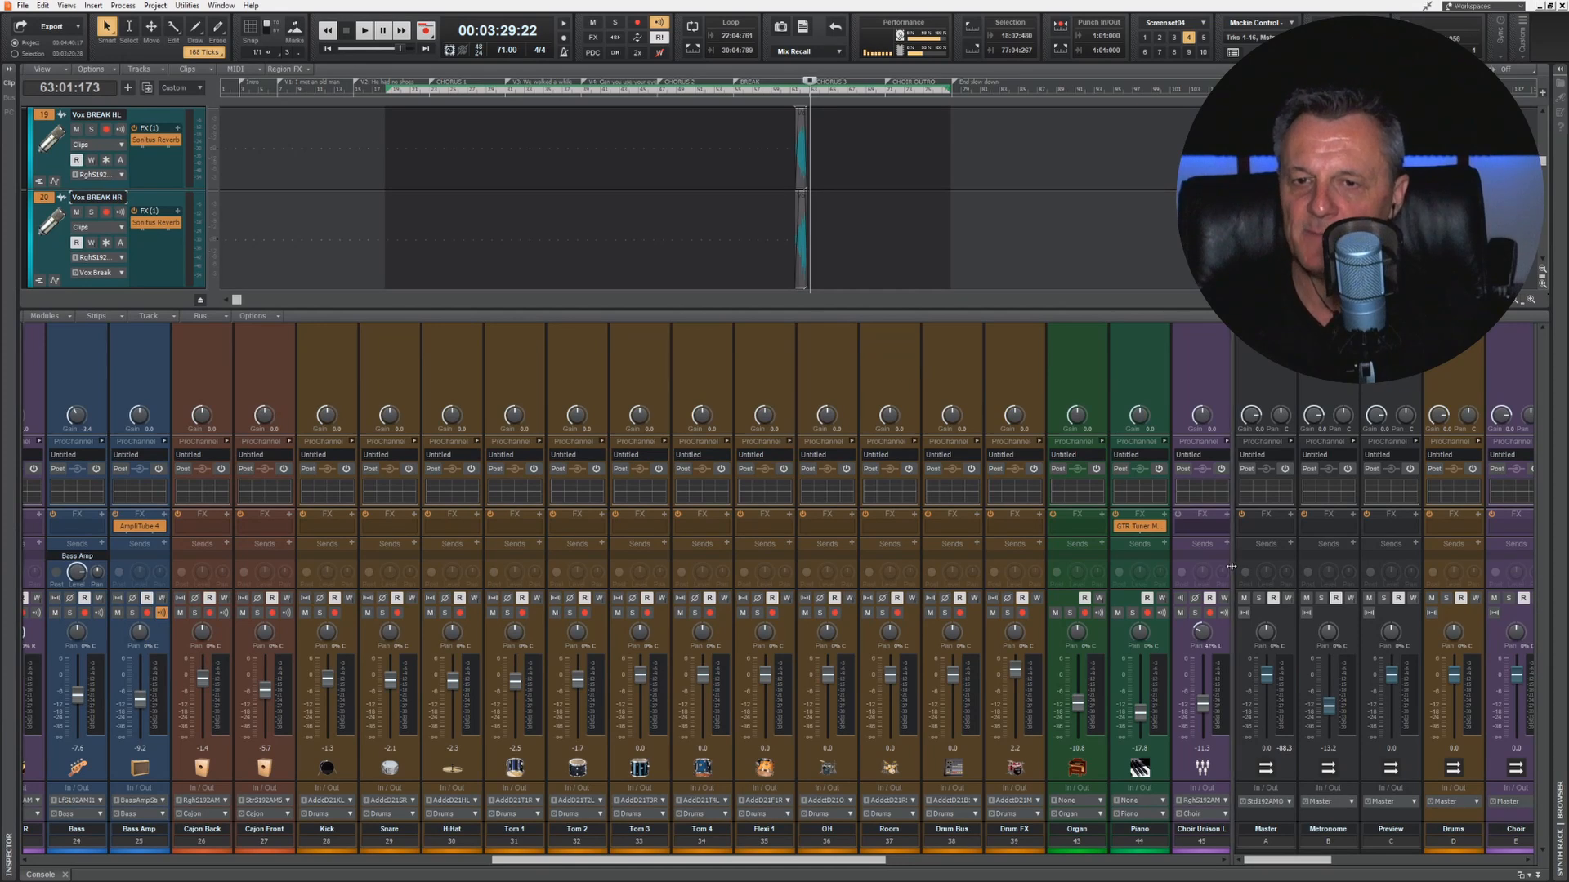
Step: Expand the bus area of the console and delete the Metronome and Preview buses
{"action": "left_click_drag", "start_coordinate": [1232, 567], "coordinate": [25, 578]}
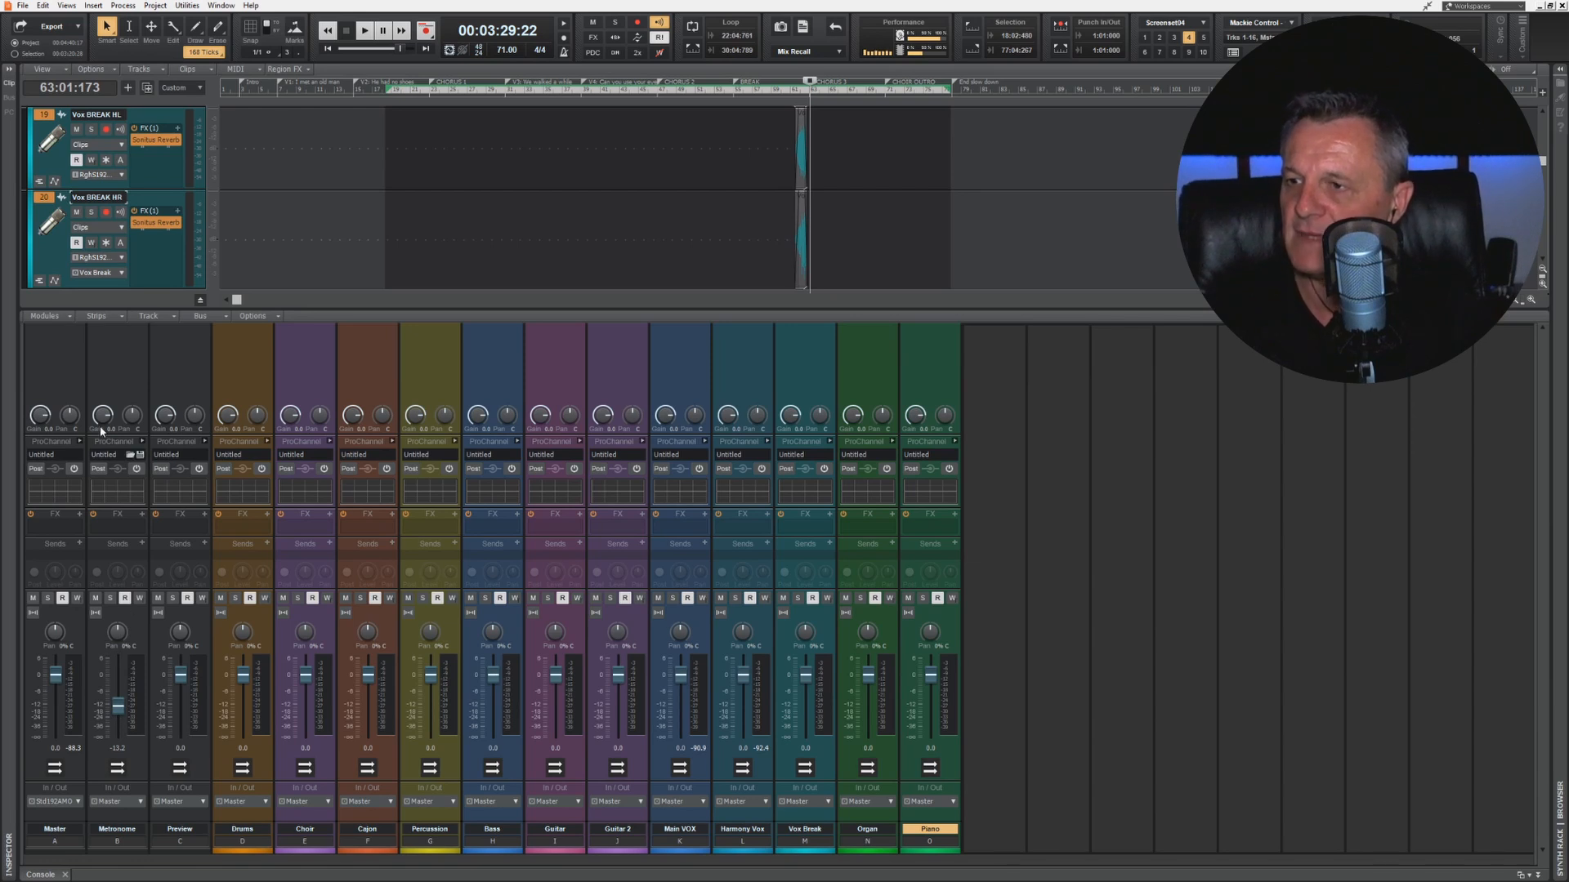
{"action": "right_click", "coordinate": [106, 360]}
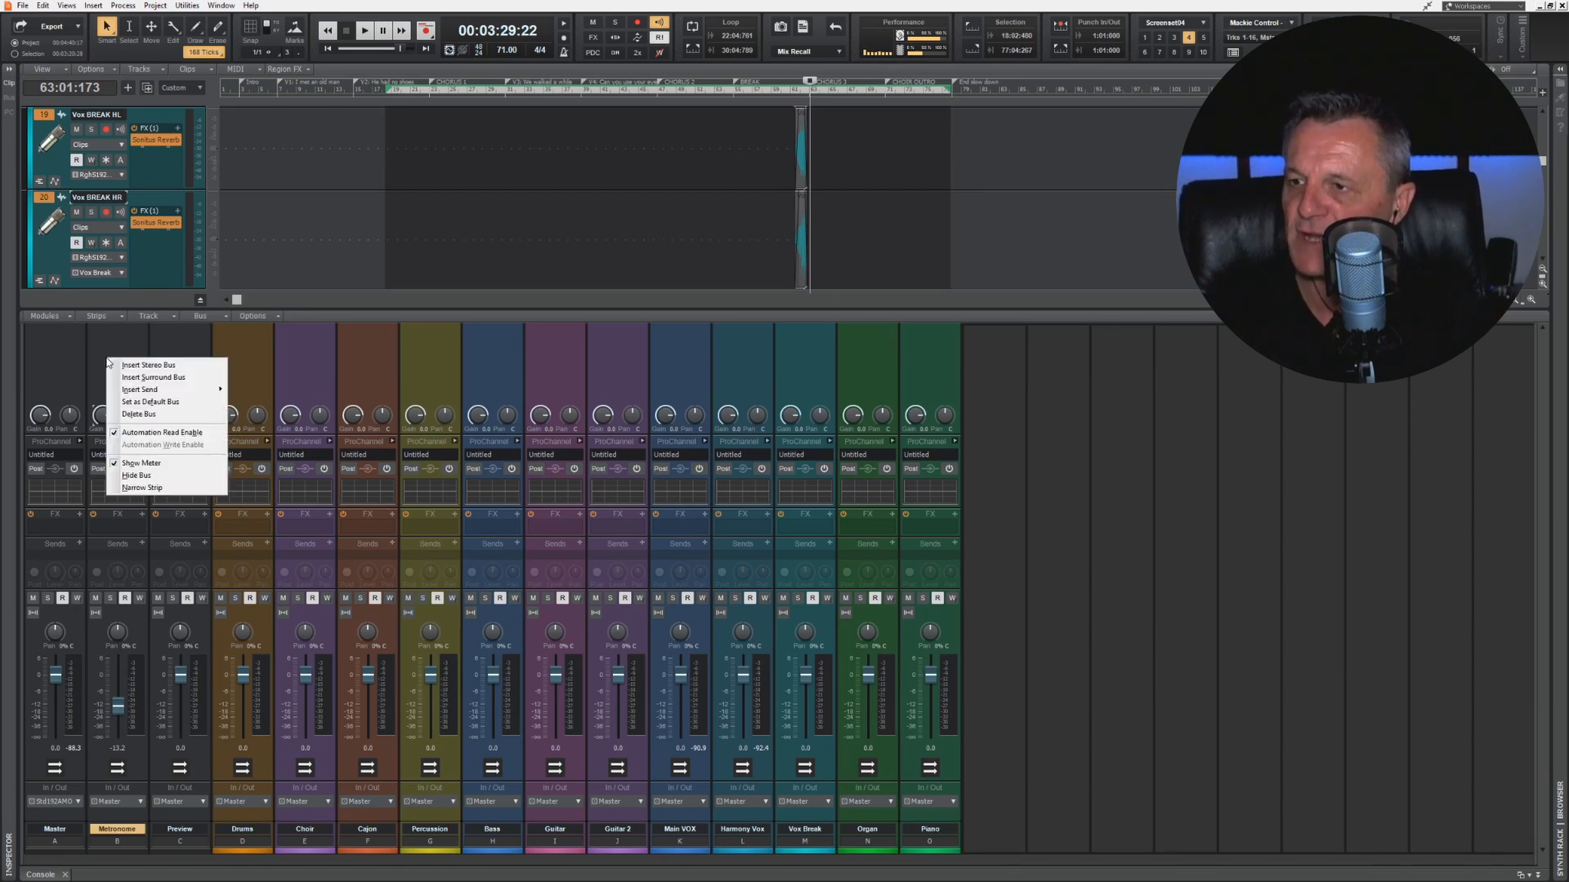
{"action": "left_click", "coordinate": [139, 413]}
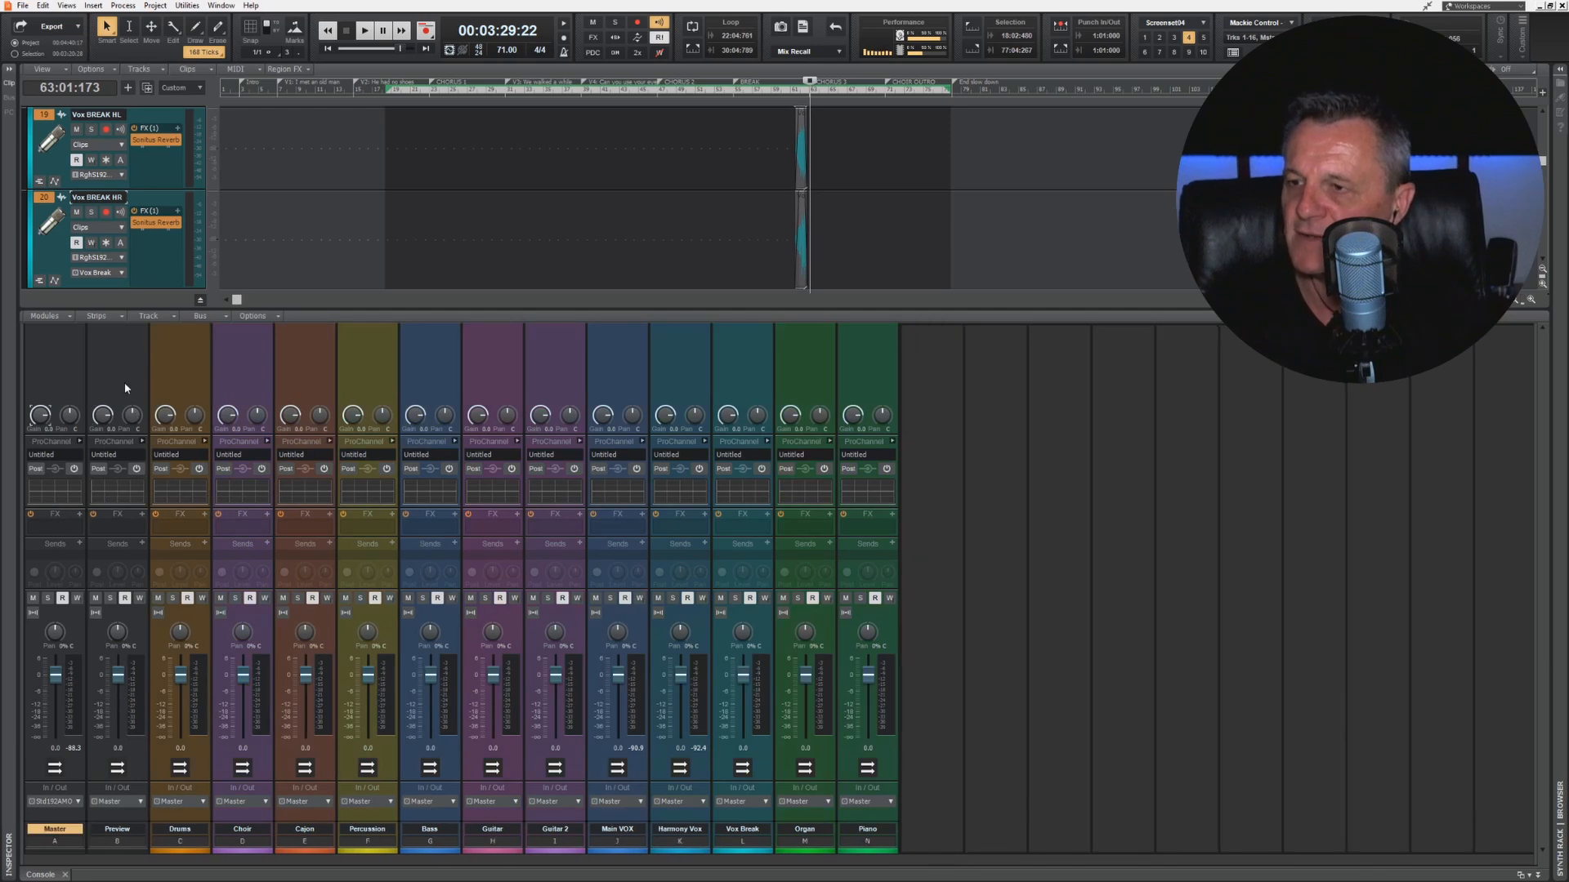
{"action": "right_click", "coordinate": [119, 361]}
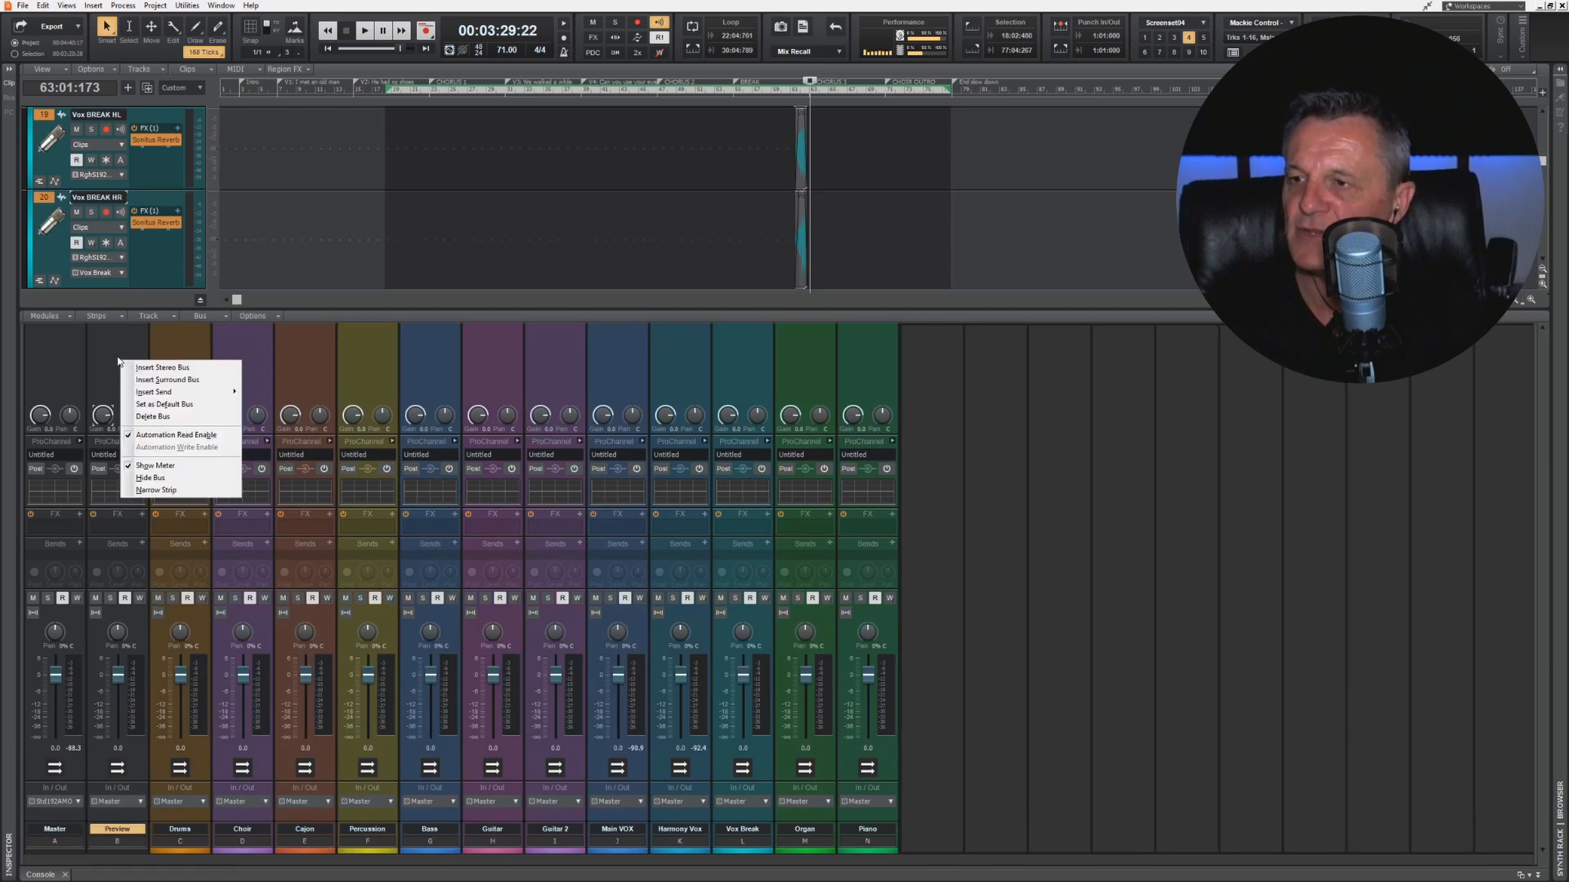
{"action": "left_click", "coordinate": [152, 417]}
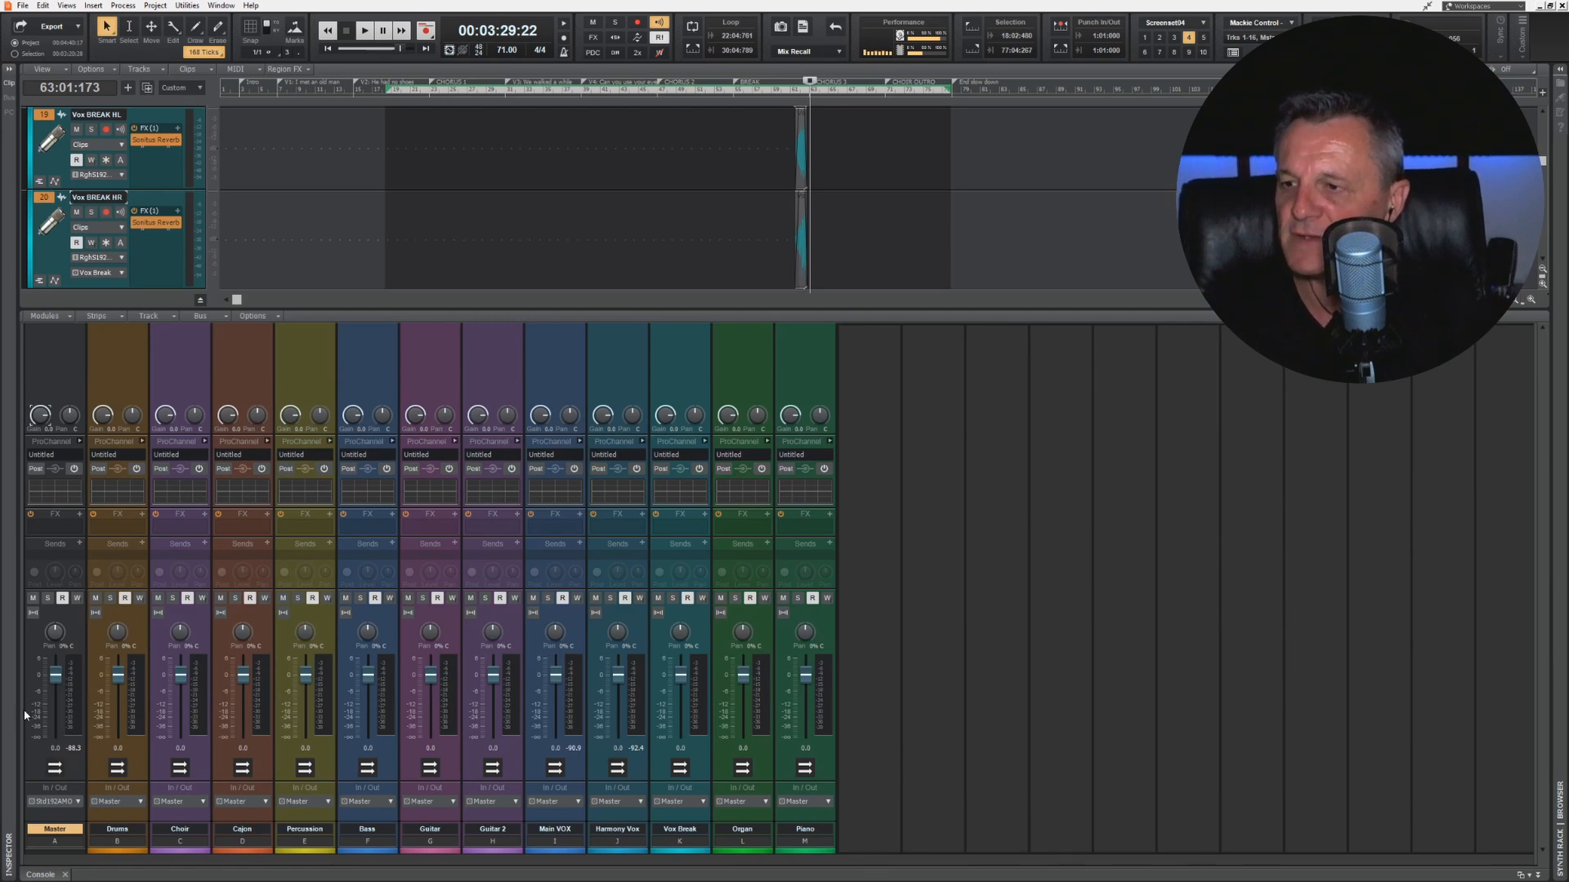
Step: Show tracks and buses side by side in the console and move the Main VOX bus directly after Master
{"action": "left_click_drag", "start_coordinate": [23, 709], "coordinate": [673, 689]}
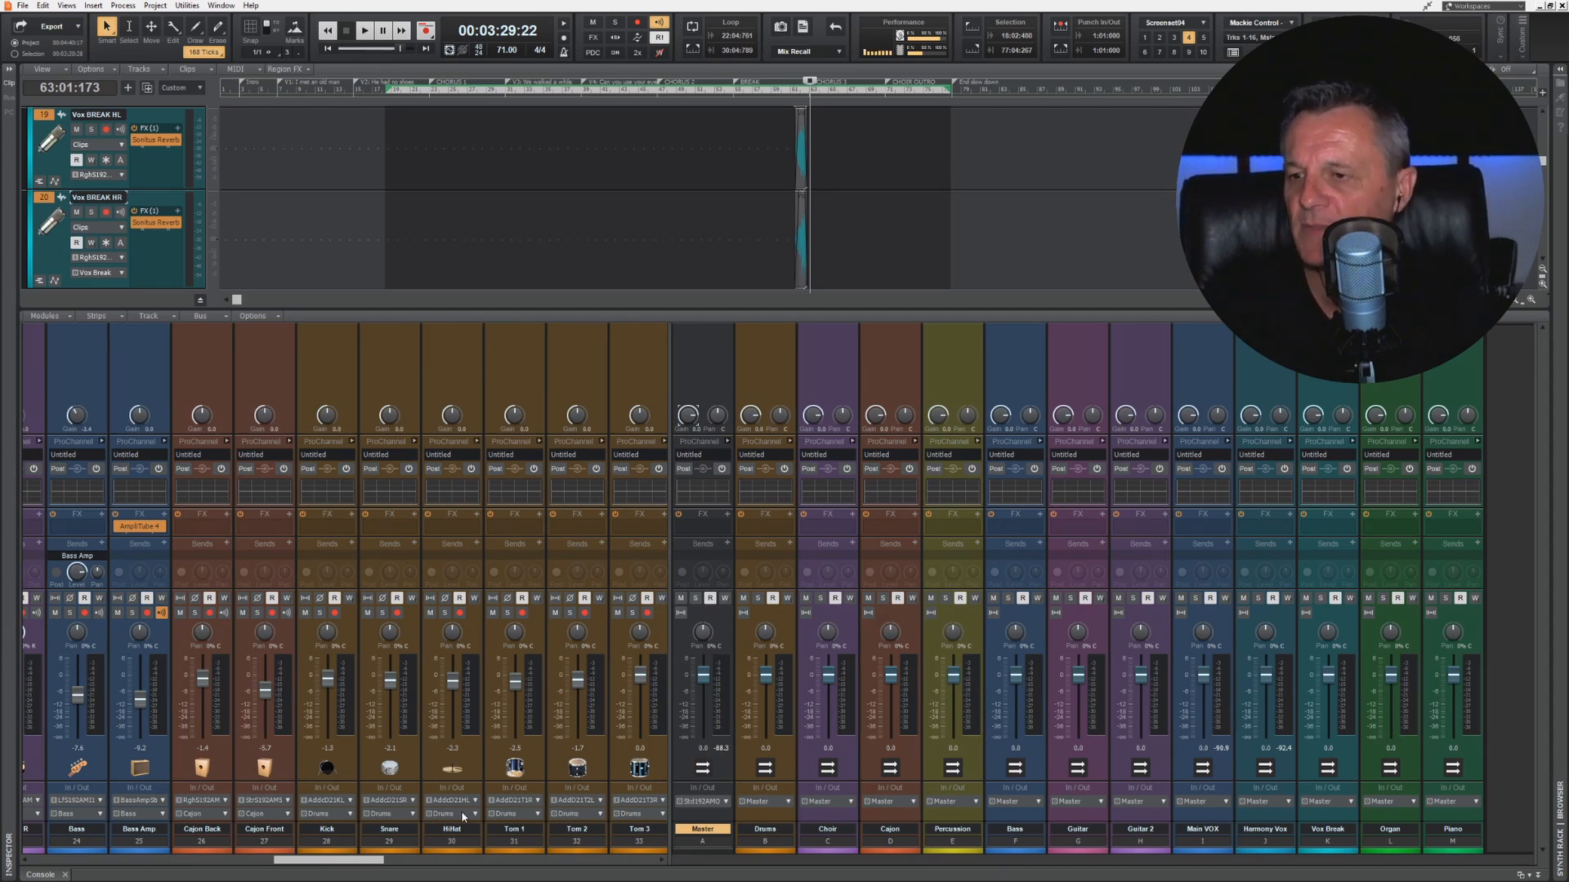
{"action": "left_click_drag", "start_coordinate": [349, 860], "coordinate": [249, 864]}
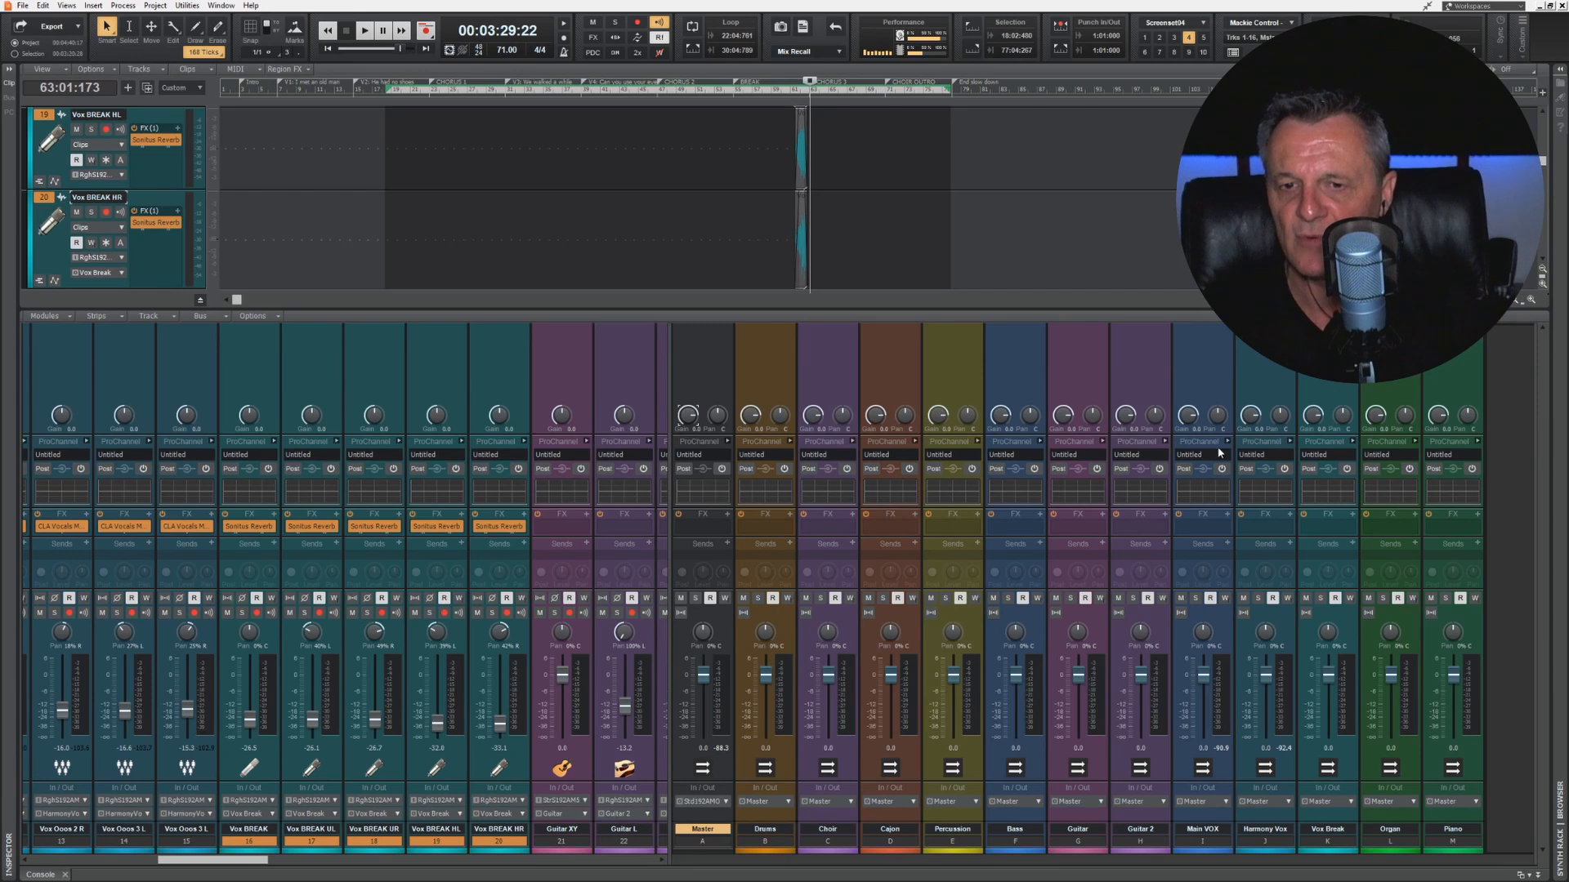
{"action": "left_click", "coordinate": [1191, 370]}
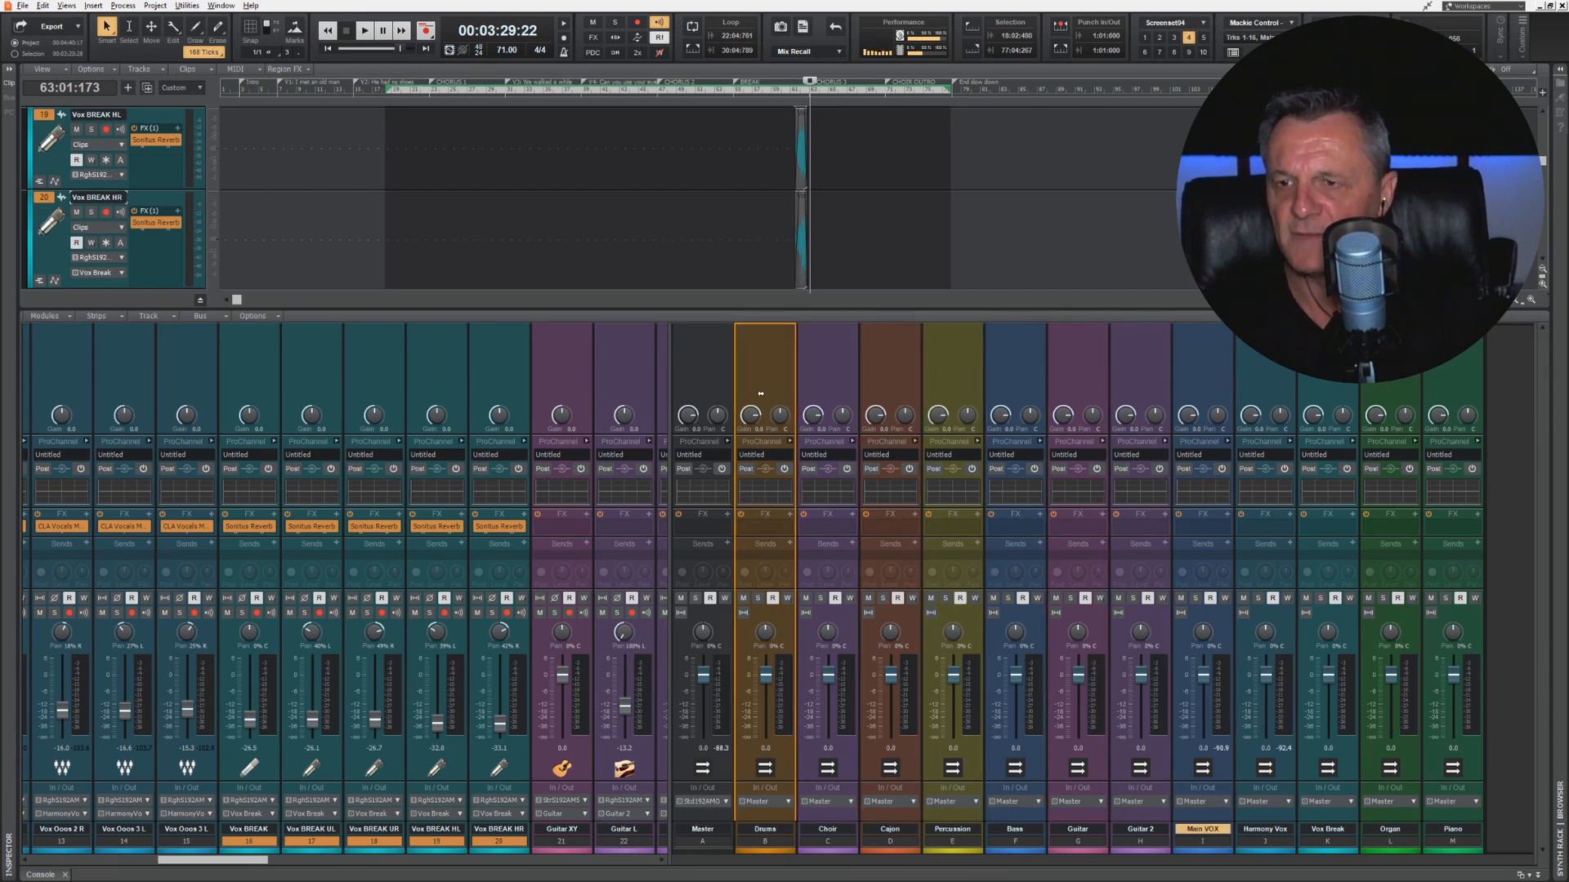
{"action": "left_click_drag", "start_coordinate": [761, 393], "coordinate": [763, 399]}
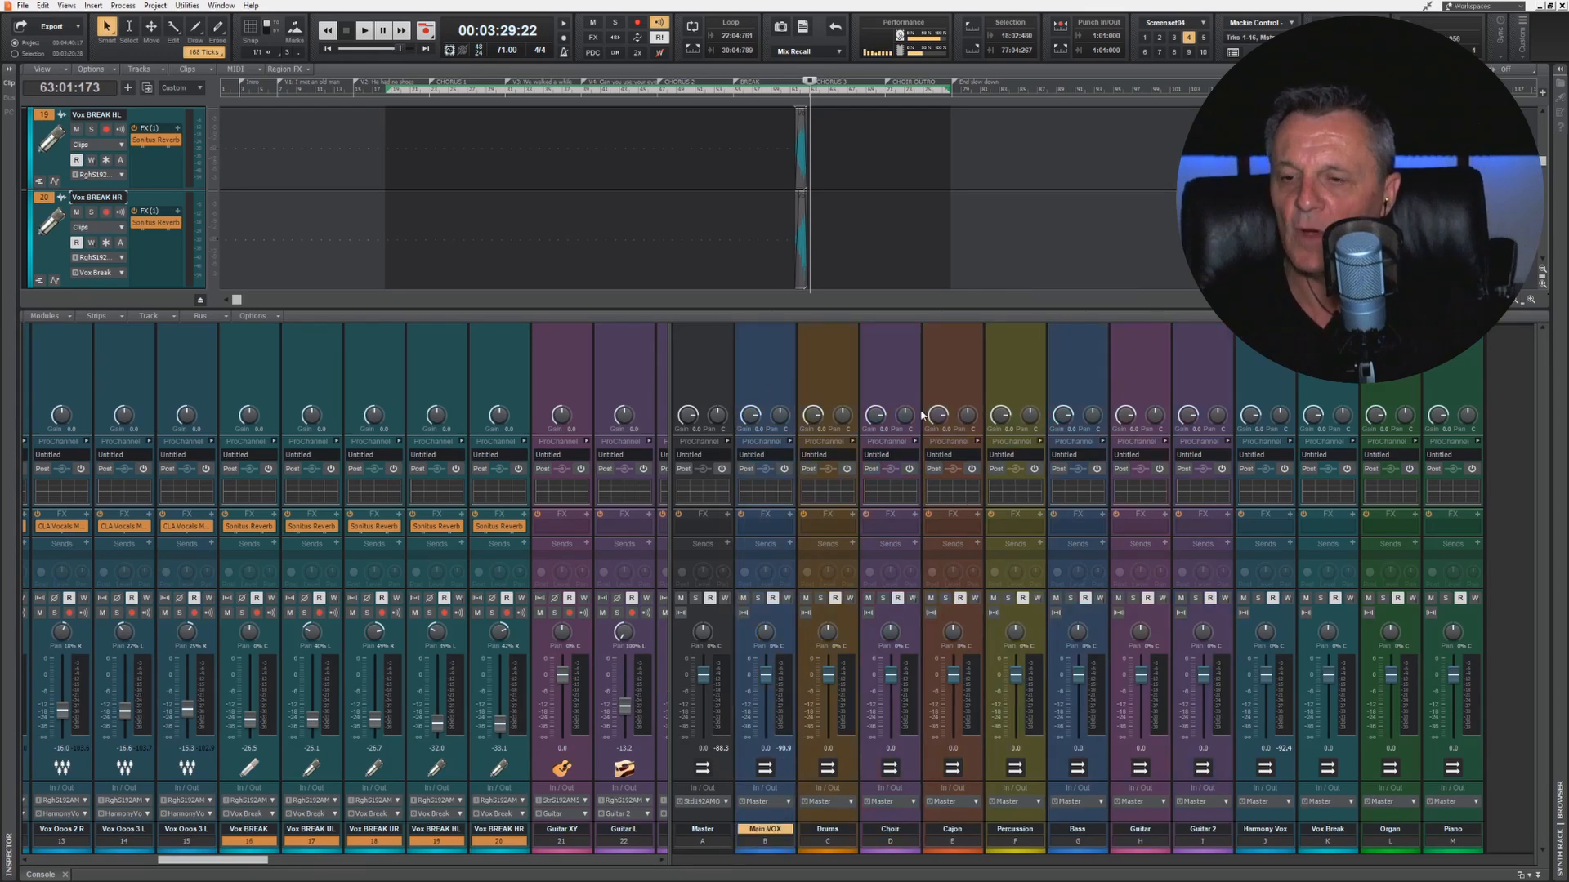
Step: Move the Master bus to the end of the buses and place Harmony Vox and Vox Break directly after Main VOX
{"action": "left_click", "coordinate": [703, 373]}
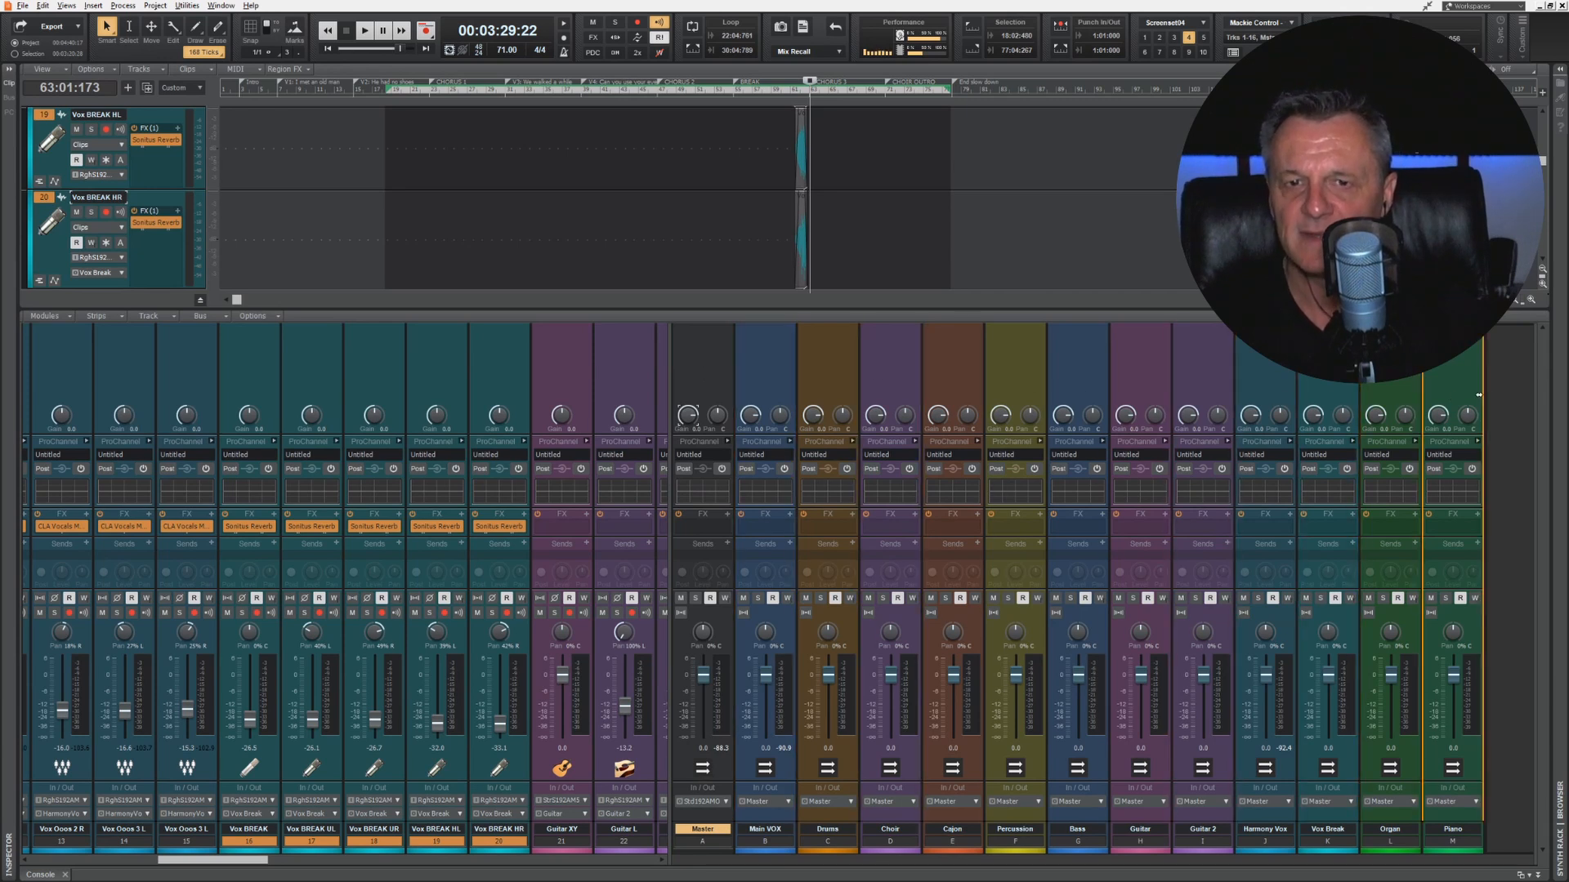
{"action": "left_click_drag", "start_coordinate": [1478, 394], "coordinate": [1478, 395]}
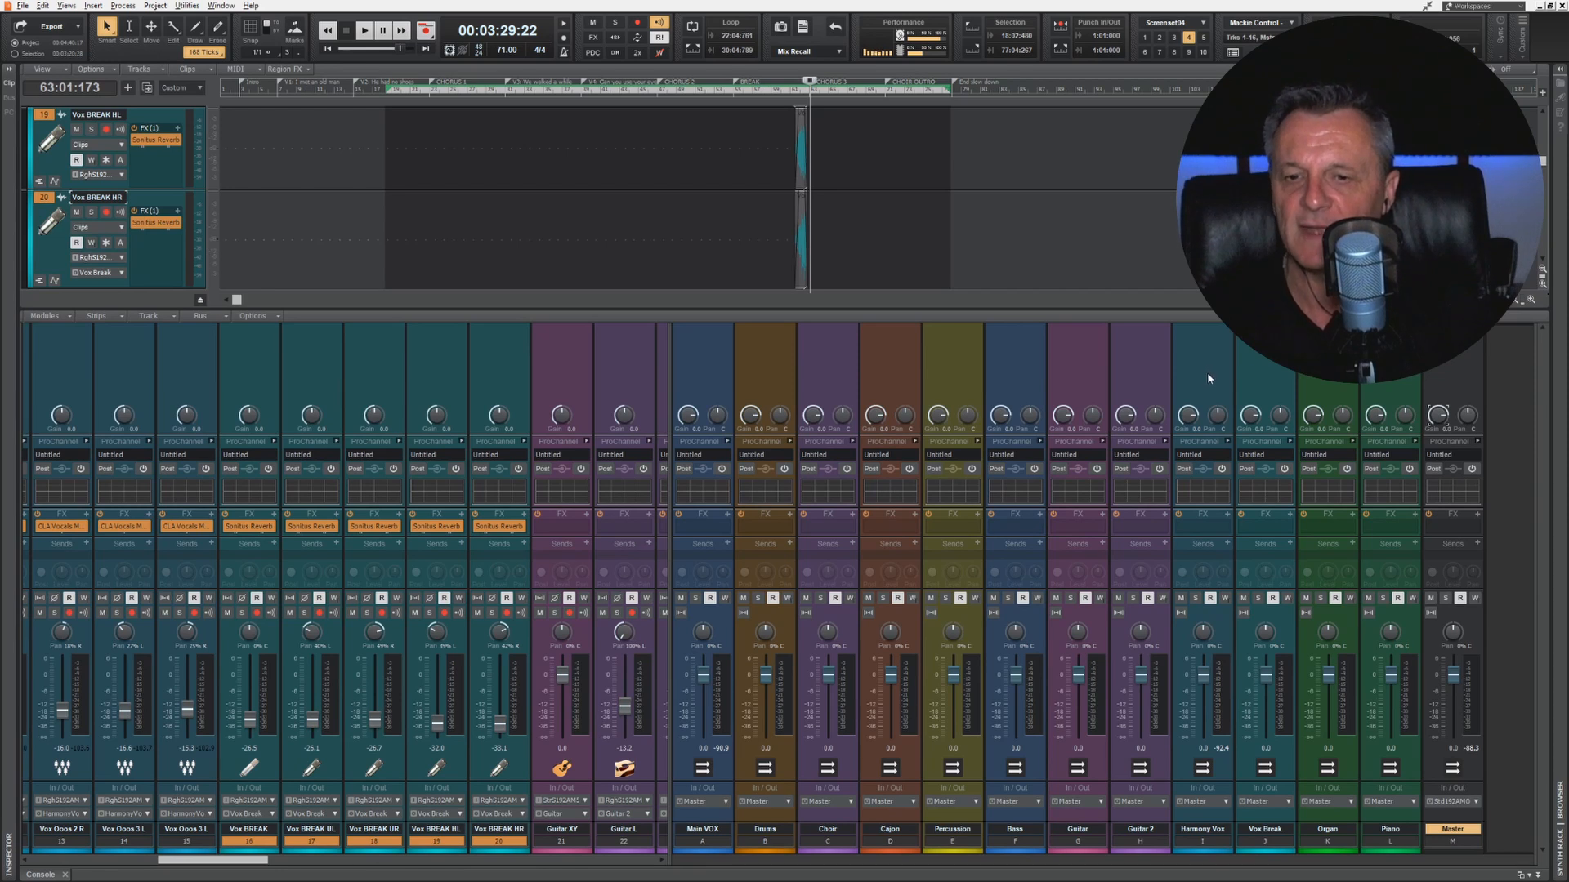
{"action": "left_click_drag", "start_coordinate": [1207, 371], "coordinate": [786, 384]}
{"action": "left_click_drag", "start_coordinate": [1267, 376], "coordinate": [823, 392]}
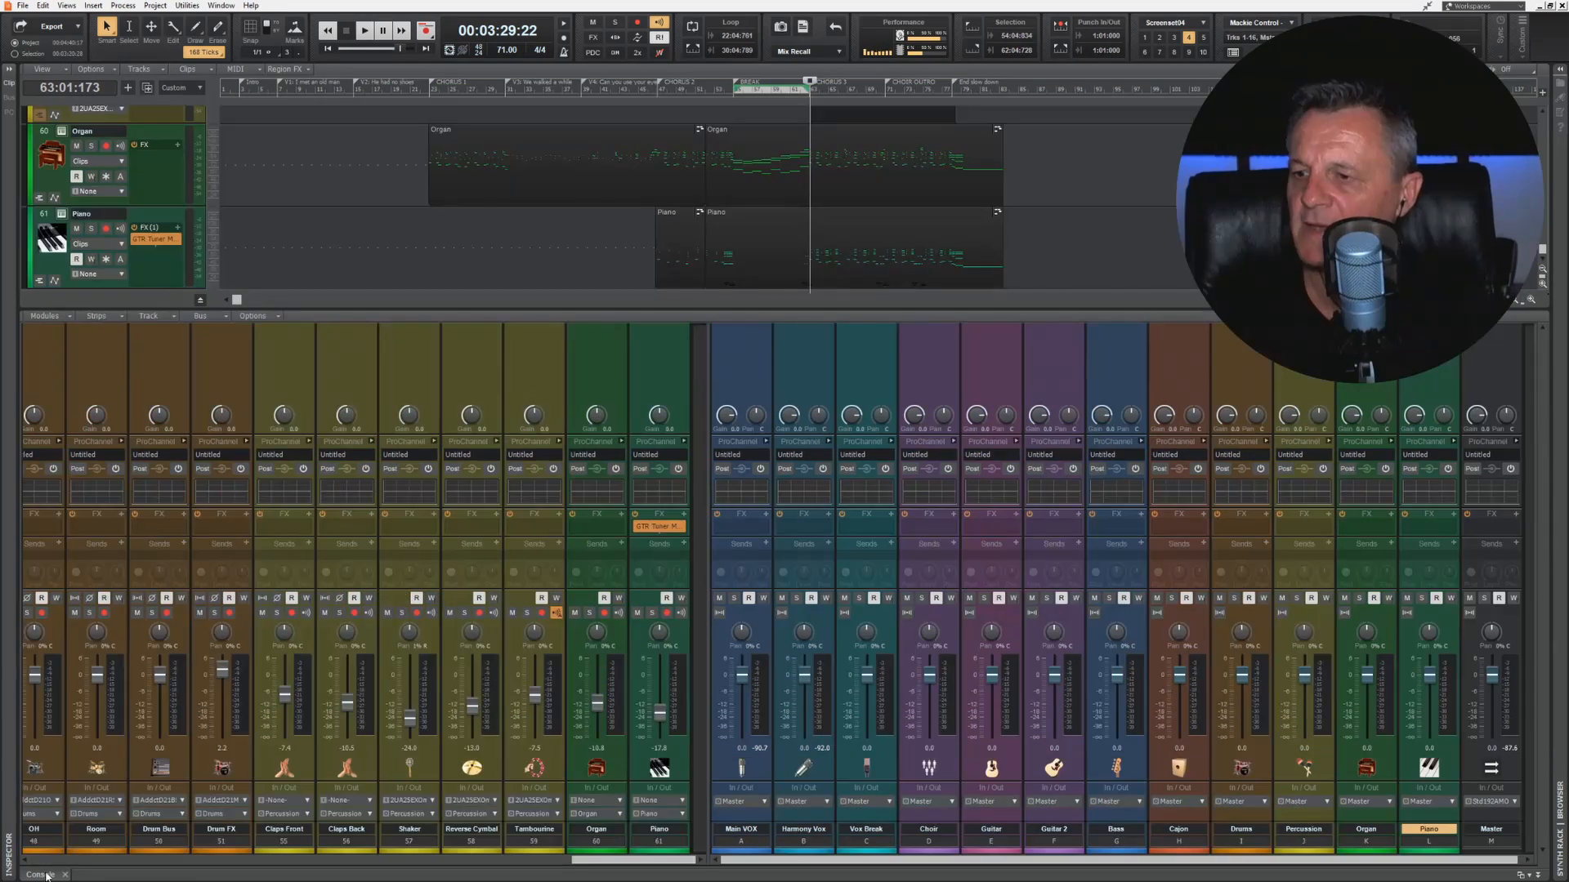
Step: Maximize the console with only the buses shown and review their order, from the guitars through percussion to Organ and Piano
{"action": "double_click", "coordinate": [46, 876]}
{"action": "left_click_drag", "start_coordinate": [710, 580], "coordinate": [16, 638]}
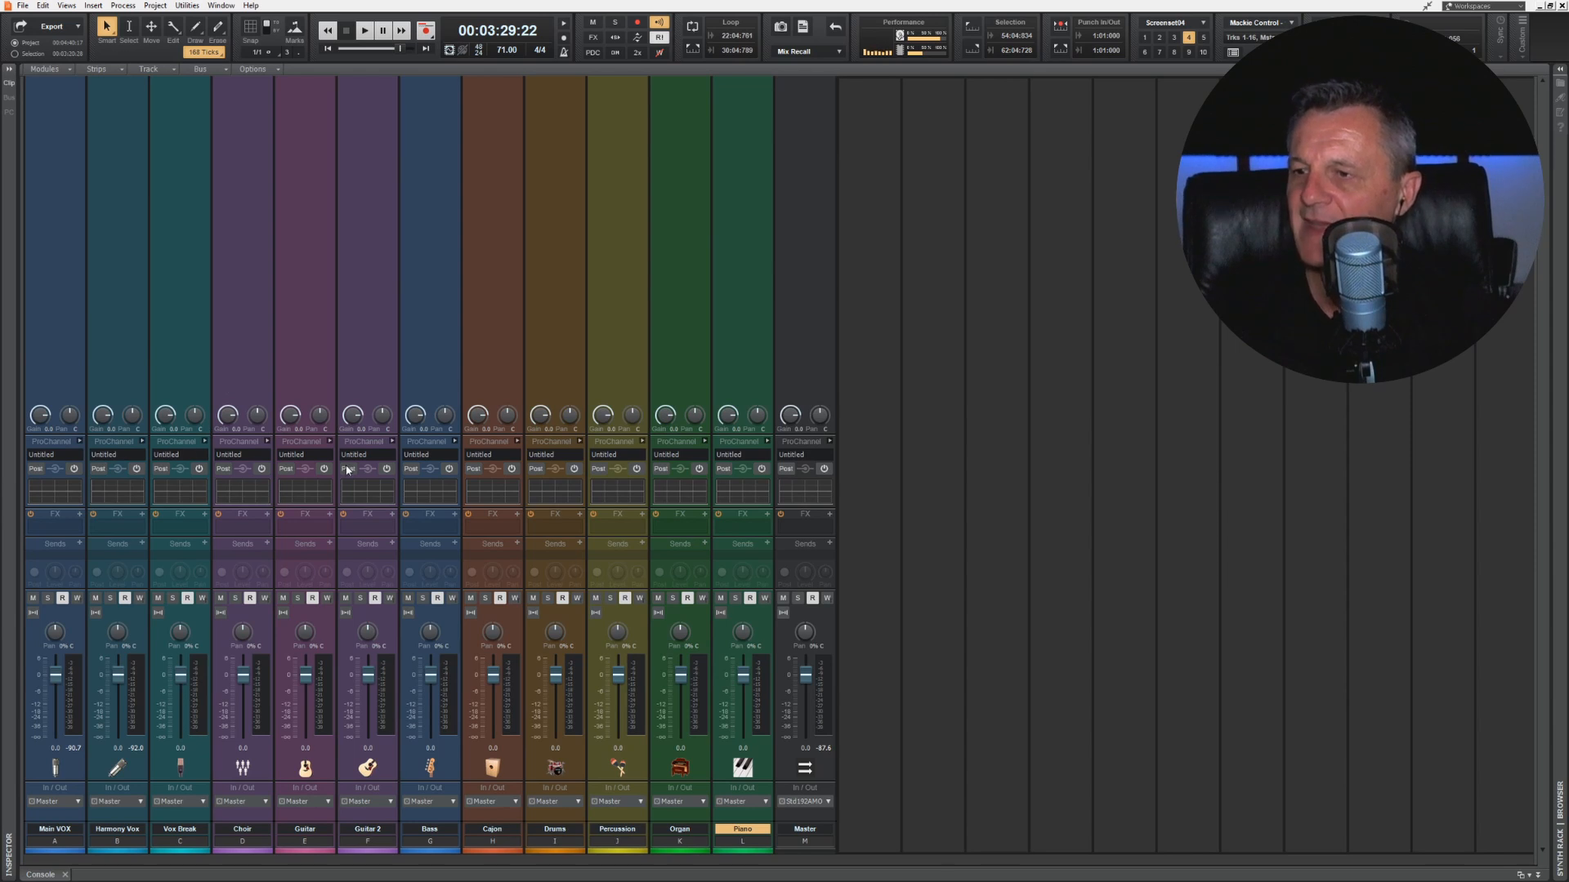
{"action": "left_click", "coordinate": [292, 321]}
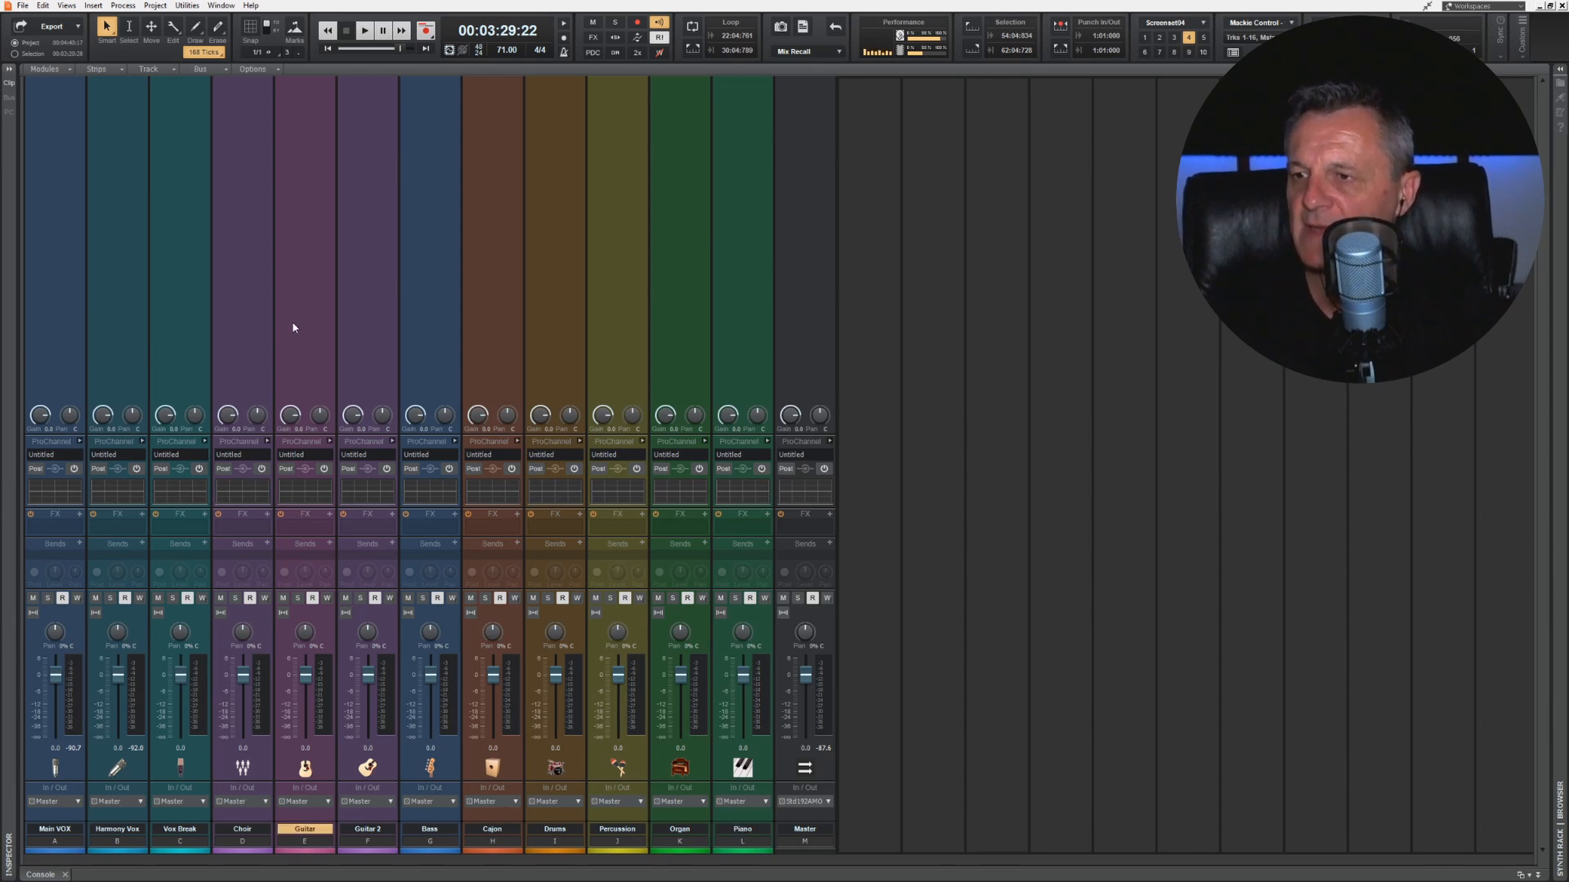
{"action": "left_click", "coordinate": [380, 325]}
{"action": "left_click", "coordinate": [417, 321]}
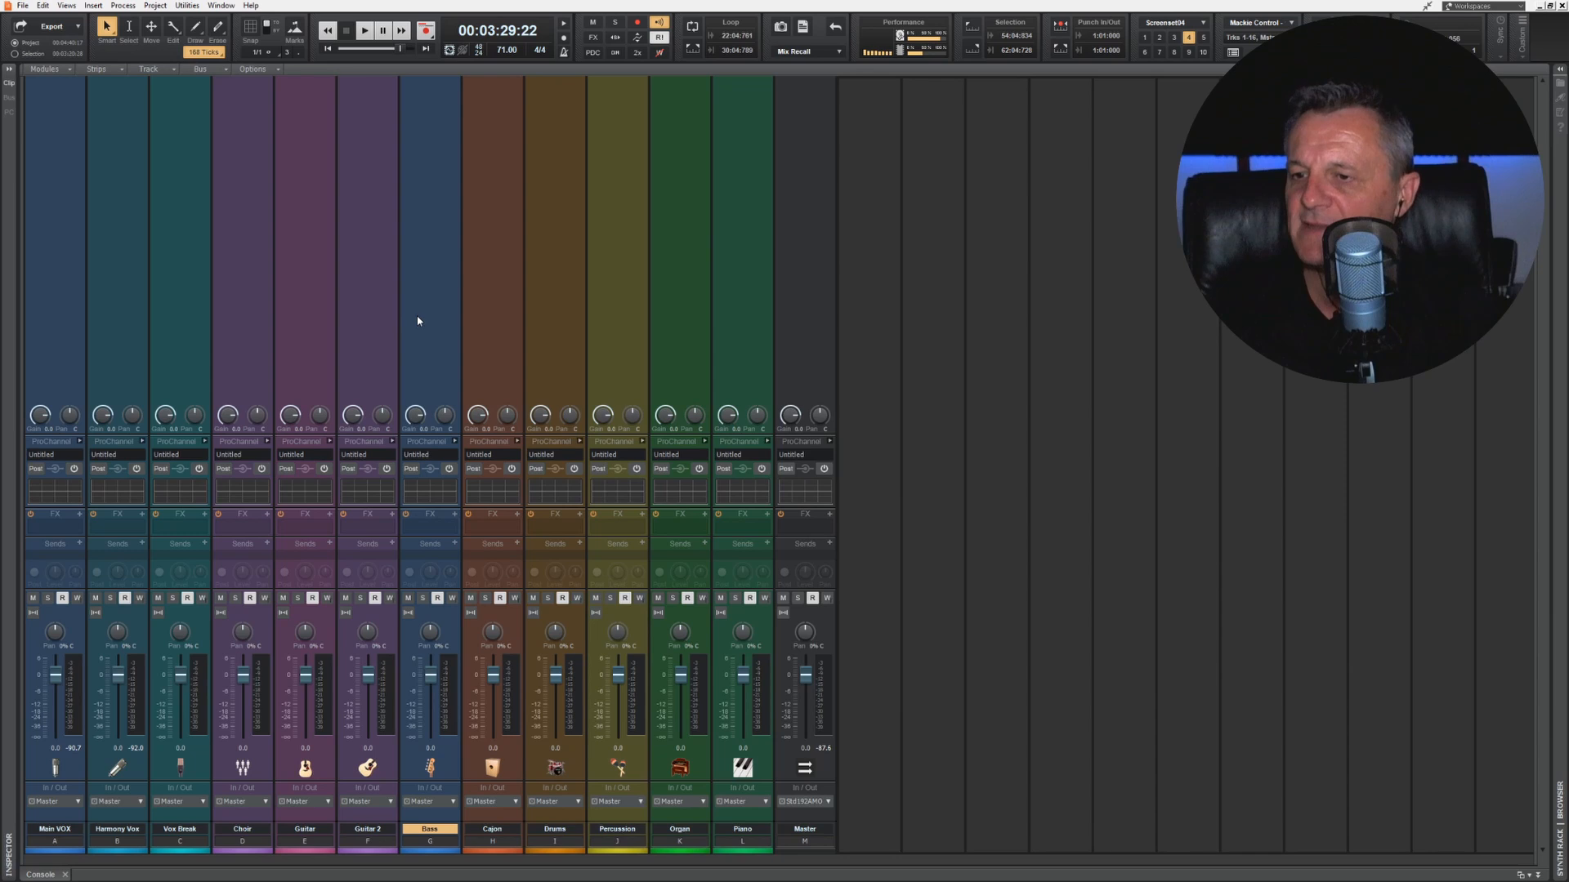
{"action": "left_click", "coordinate": [489, 308]}
{"action": "left_click", "coordinate": [548, 304]}
{"action": "left_click", "coordinate": [599, 308]}
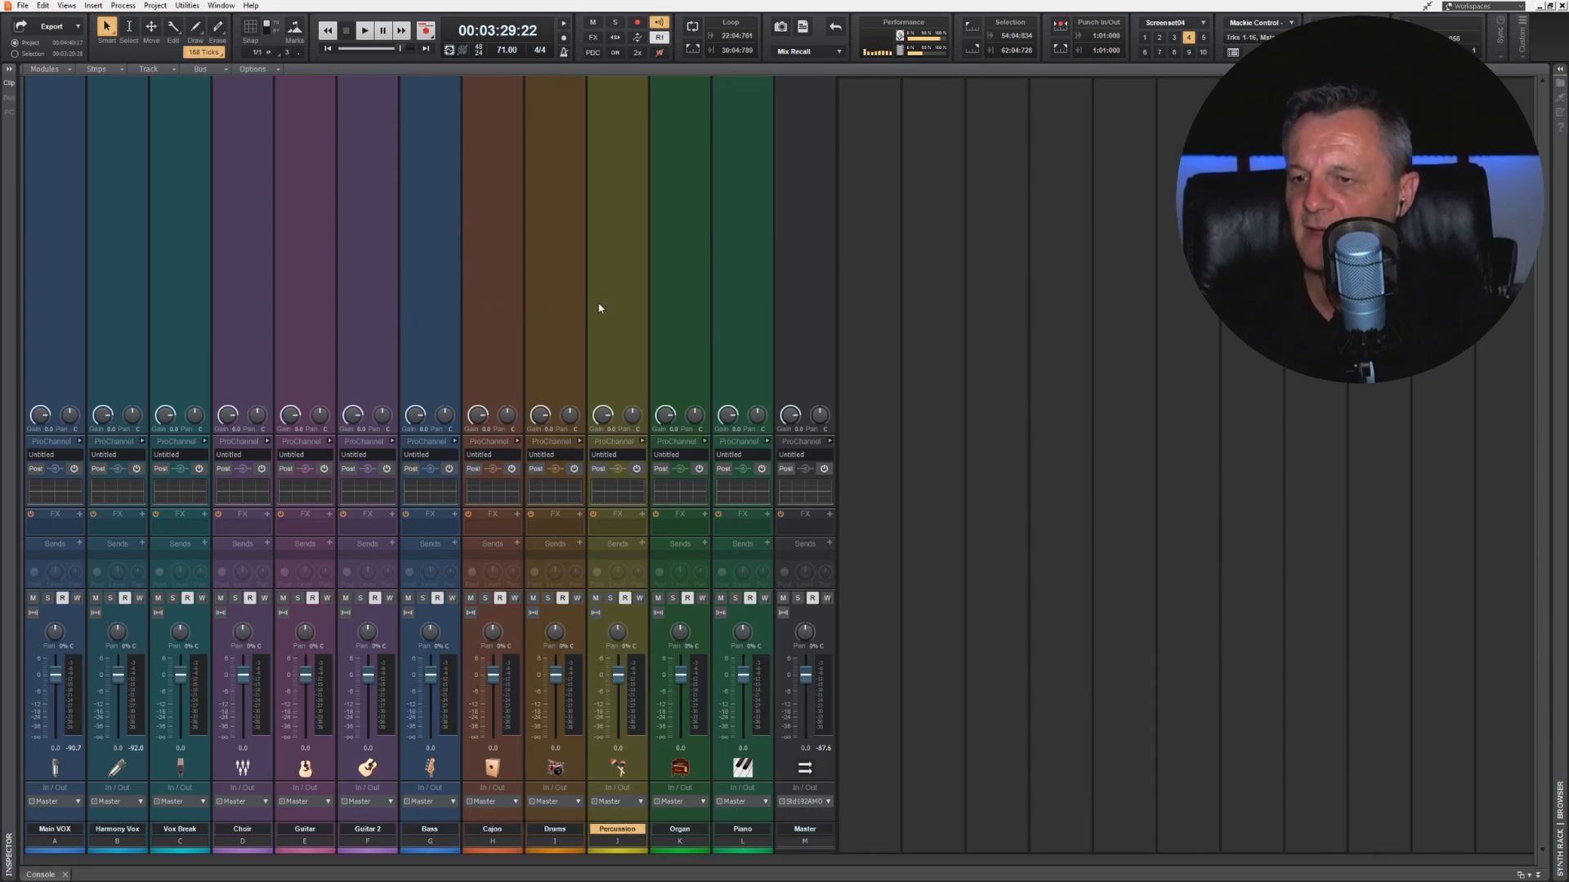
{"action": "left_click", "coordinate": [439, 333]}
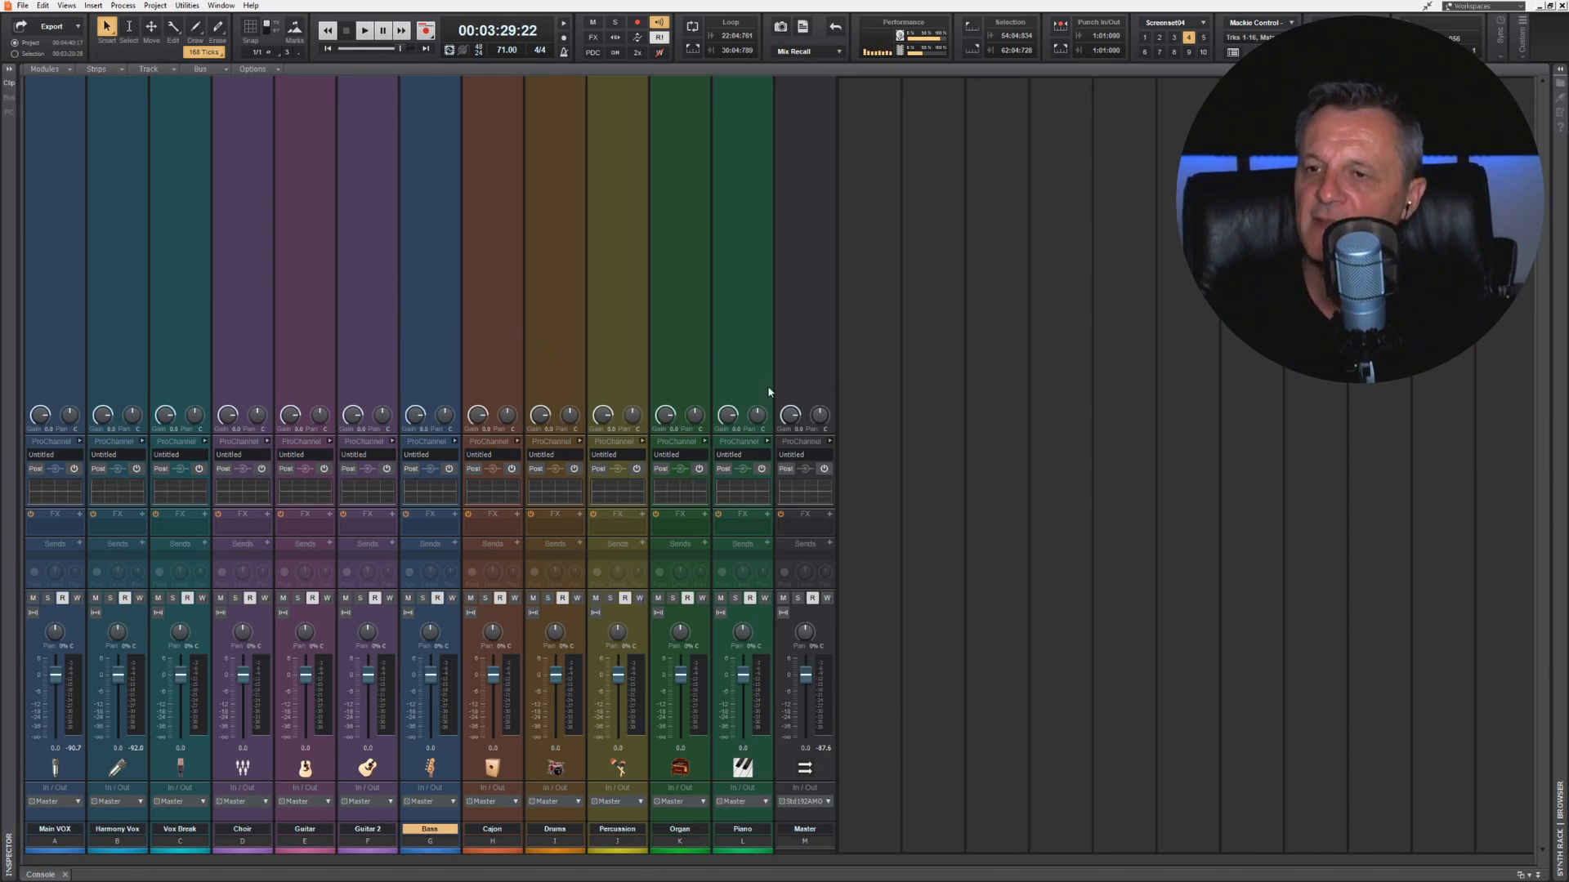
{"action": "left_click", "coordinate": [688, 336]}
{"action": "left_click", "coordinate": [738, 331]}
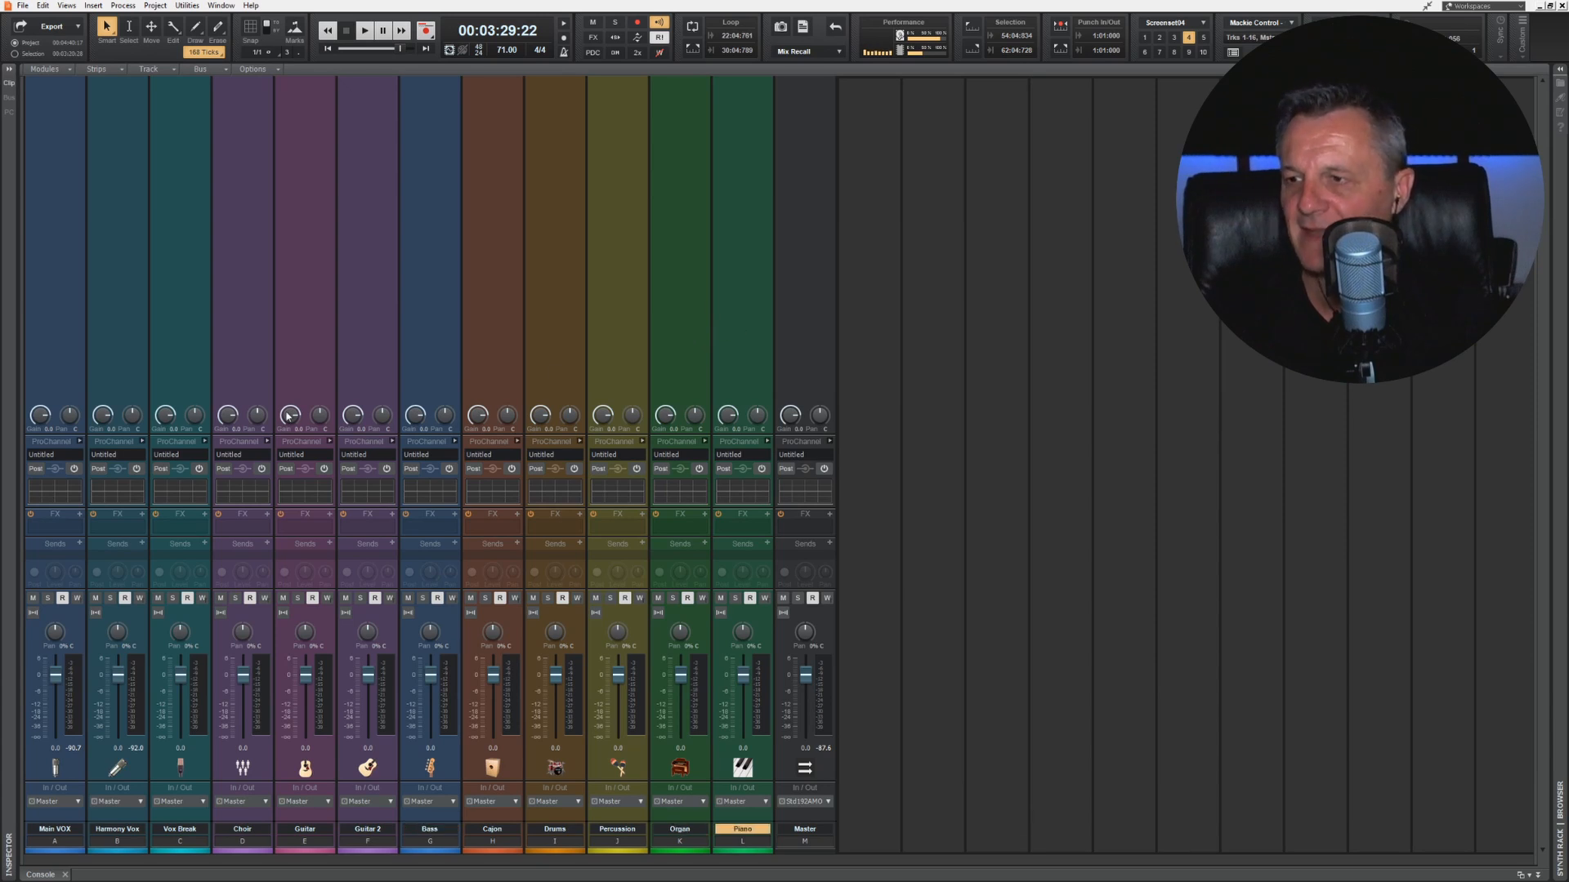
Step: Compare the vocal tracks starting at Vox Verse with their matching vocal buses, adjusting the console split between tracks and buses
{"action": "left_click_drag", "start_coordinate": [22, 480], "coordinate": [1006, 592]}
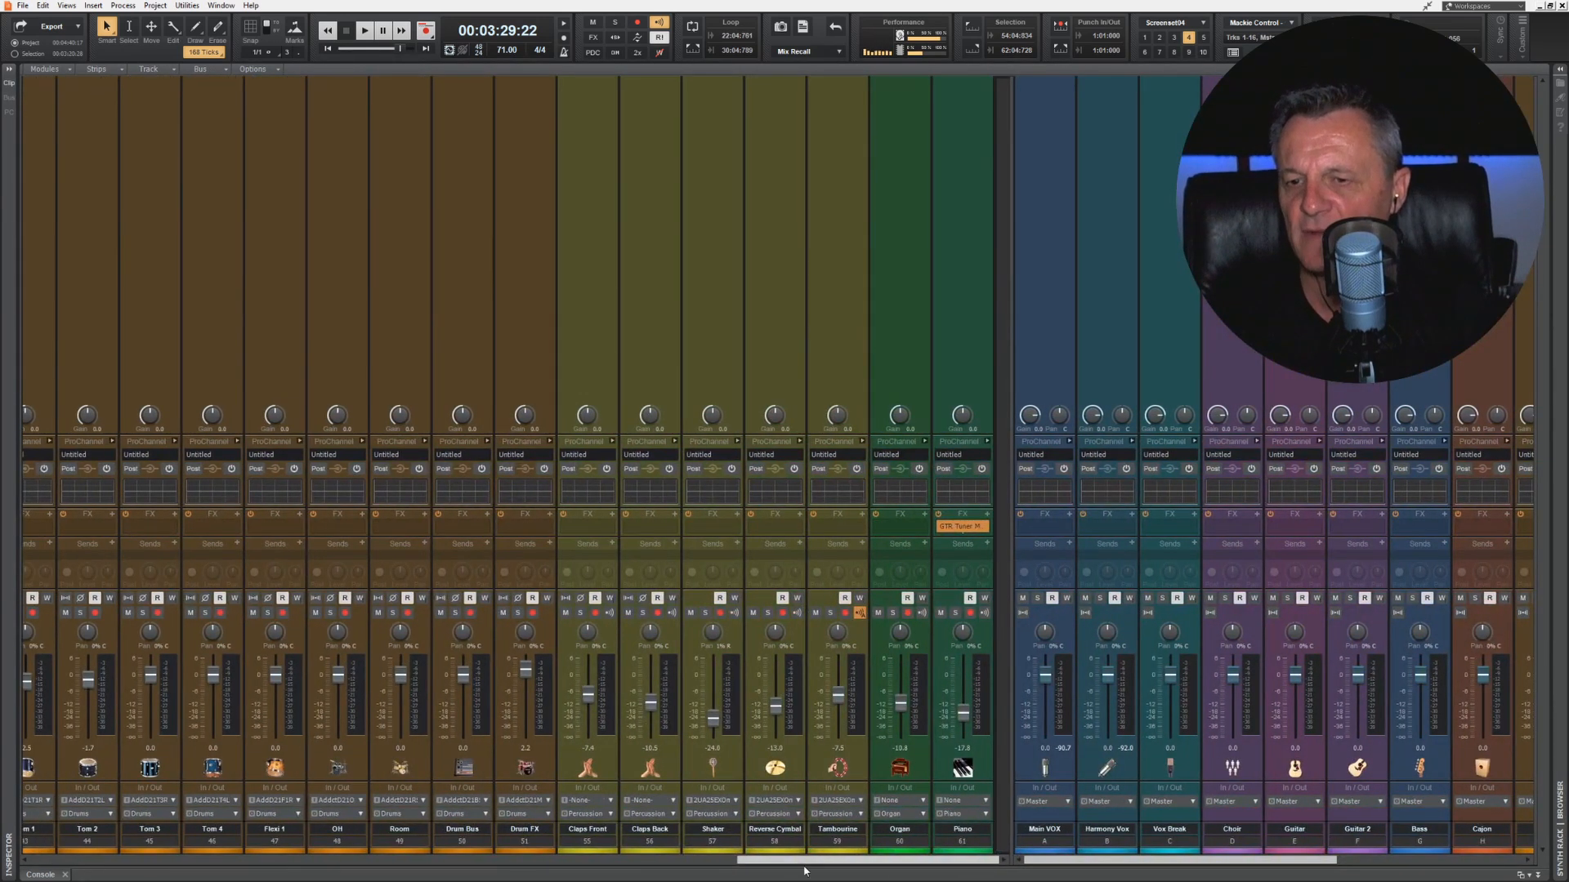
{"action": "left_click", "coordinate": [415, 861]}
{"action": "left_click_drag", "start_coordinate": [415, 866], "coordinate": [16, 873]}
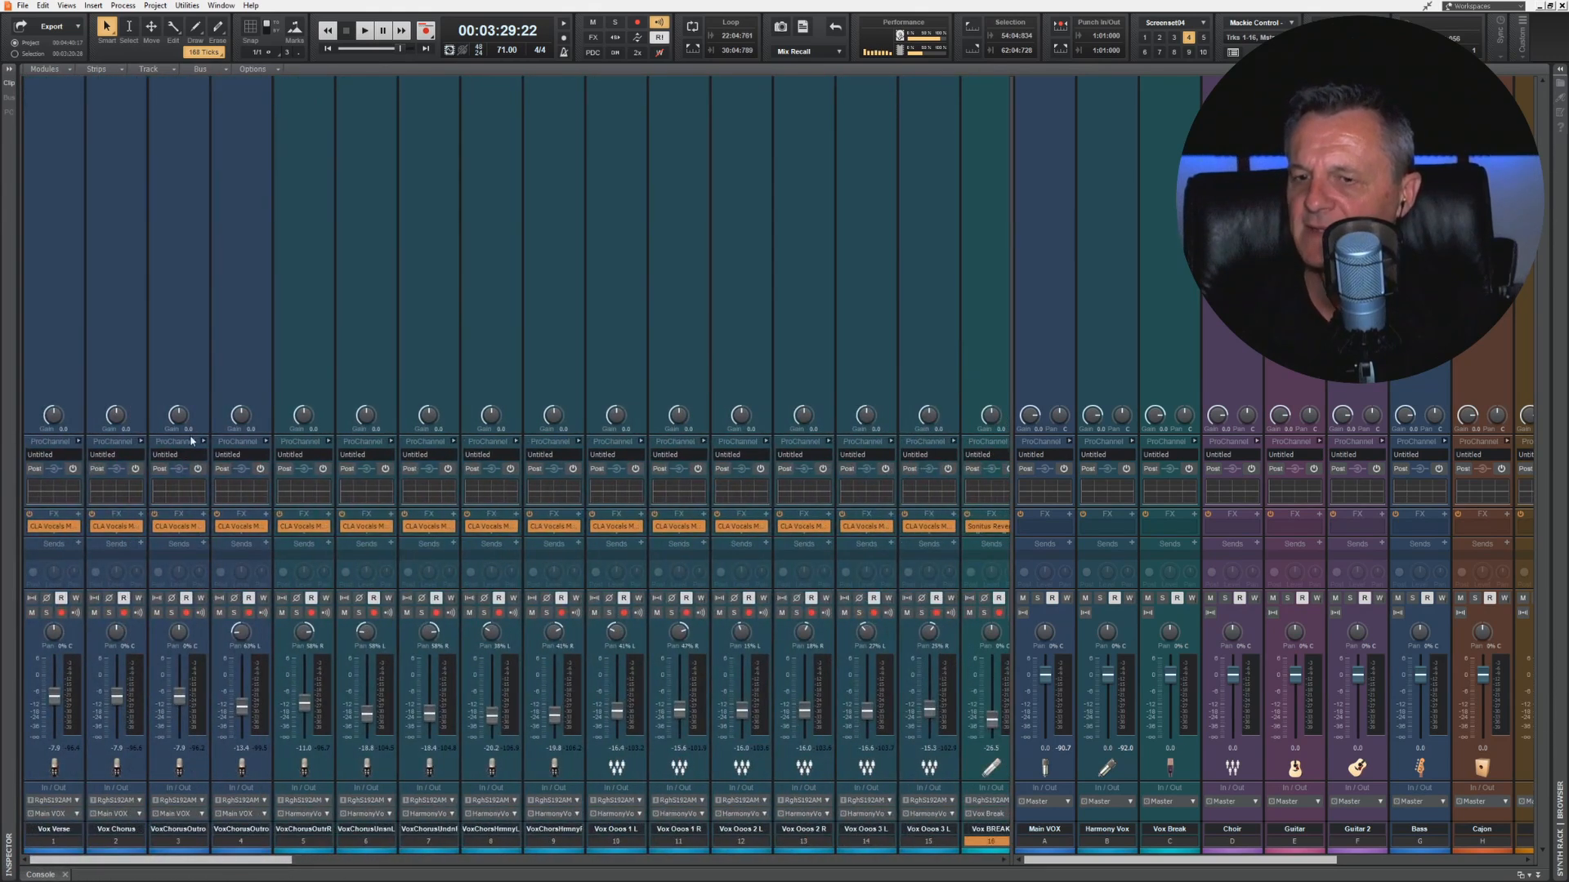
{"action": "left_click", "coordinate": [1065, 775]}
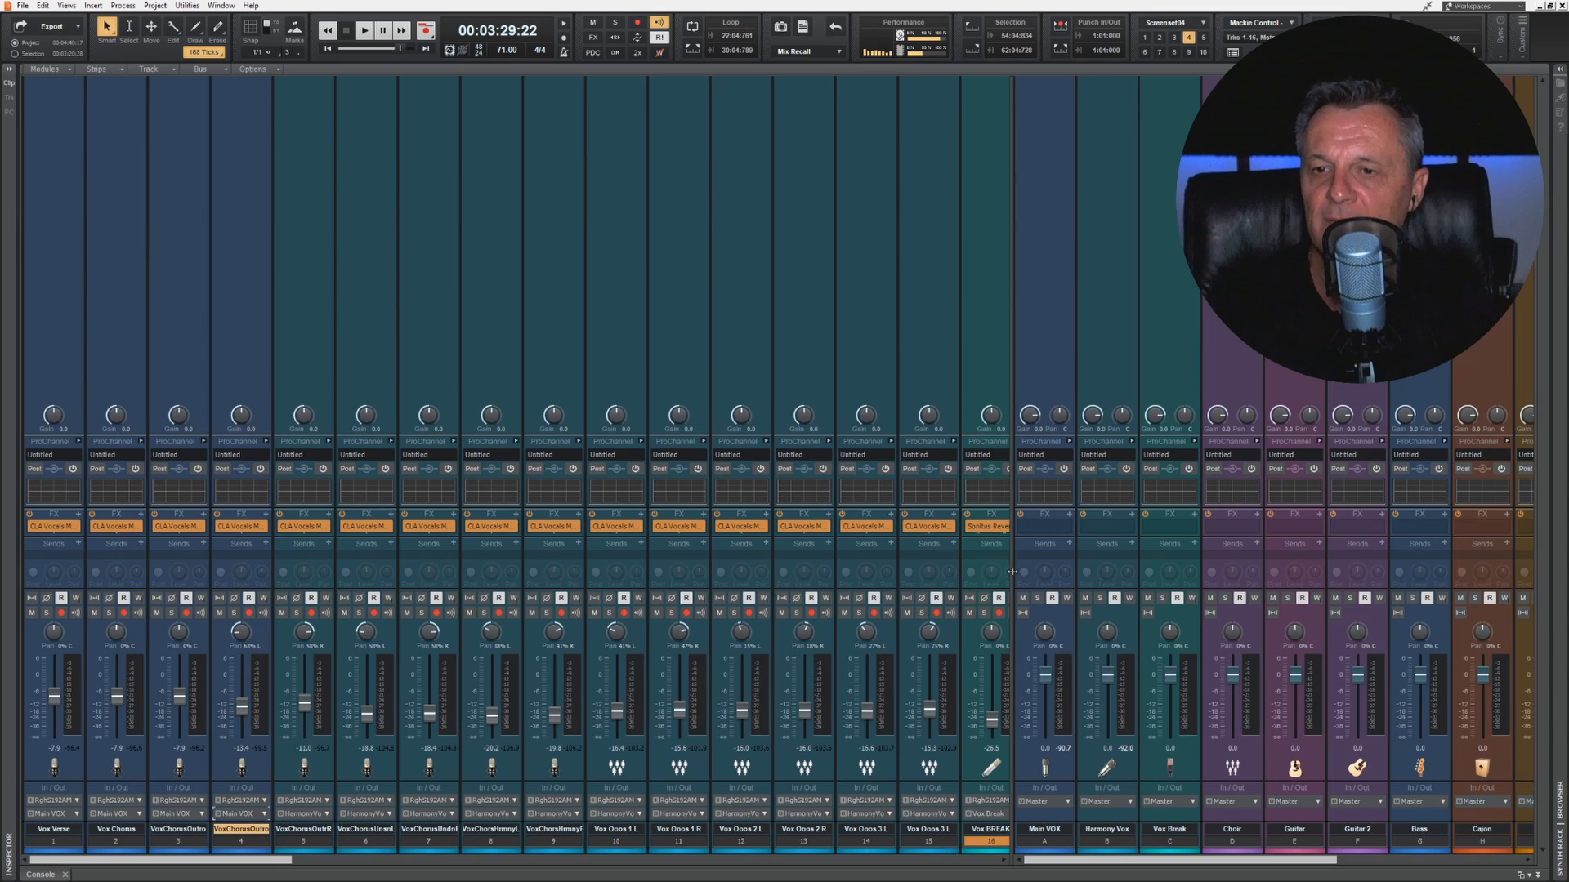
{"action": "left_click_drag", "start_coordinate": [1013, 563], "coordinate": [237, 568]}
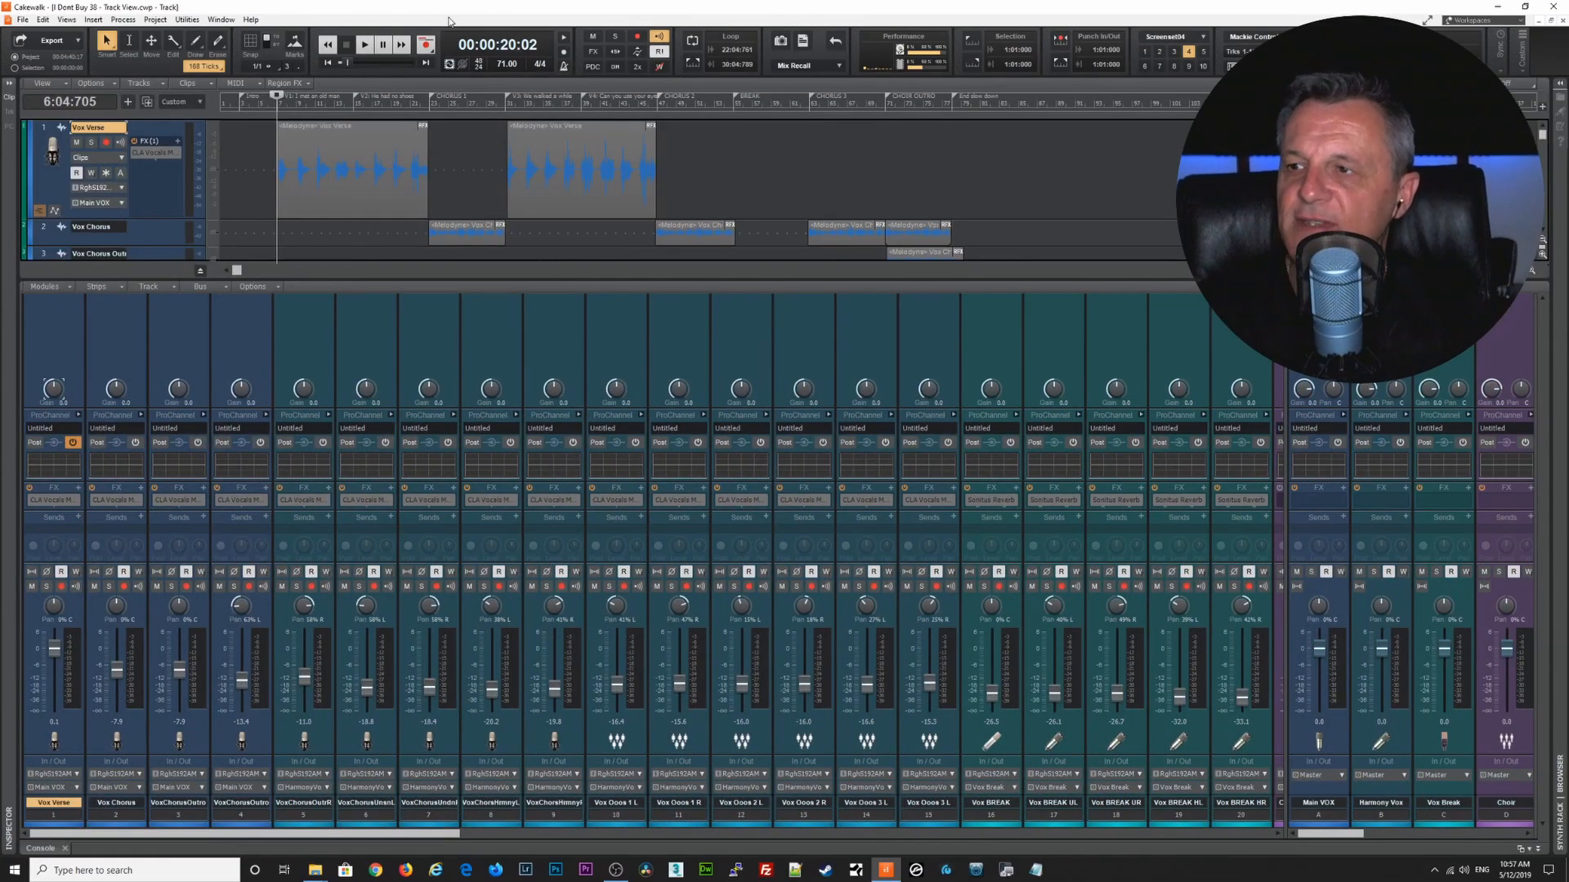
Step: Collapse the console so the track list fills the workspace and zoom the timeline in horizontally
{"action": "left_click", "coordinate": [66, 849]}
{"action": "left_click_drag", "start_coordinate": [1543, 293], "coordinate": [1469, 281]}
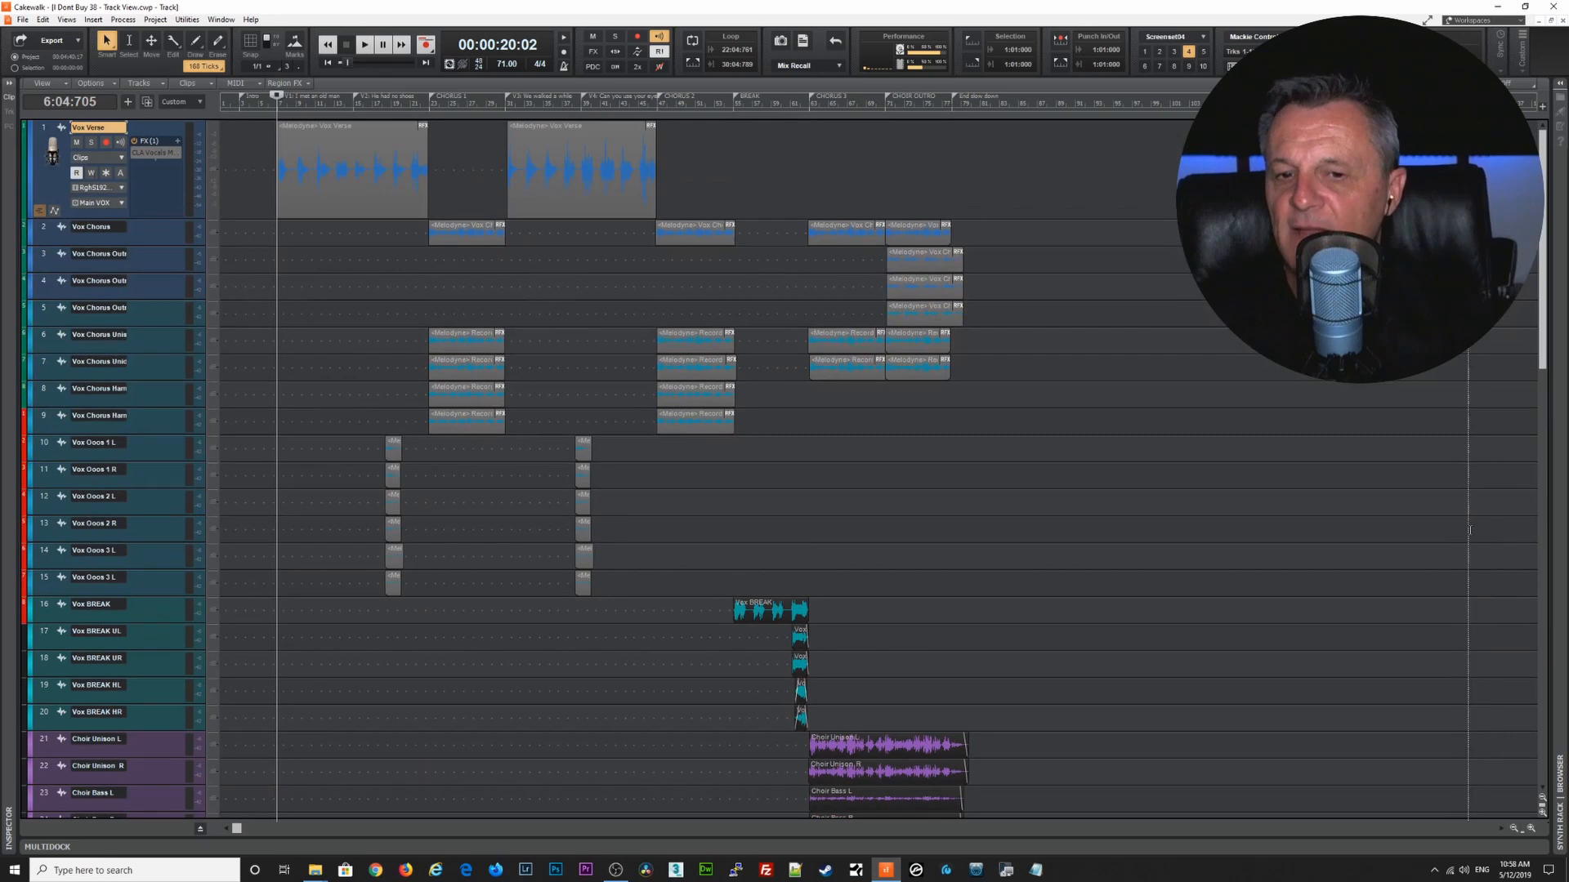
{"action": "left_click", "coordinate": [1530, 829]}
{"action": "left_click", "coordinate": [1531, 828]}
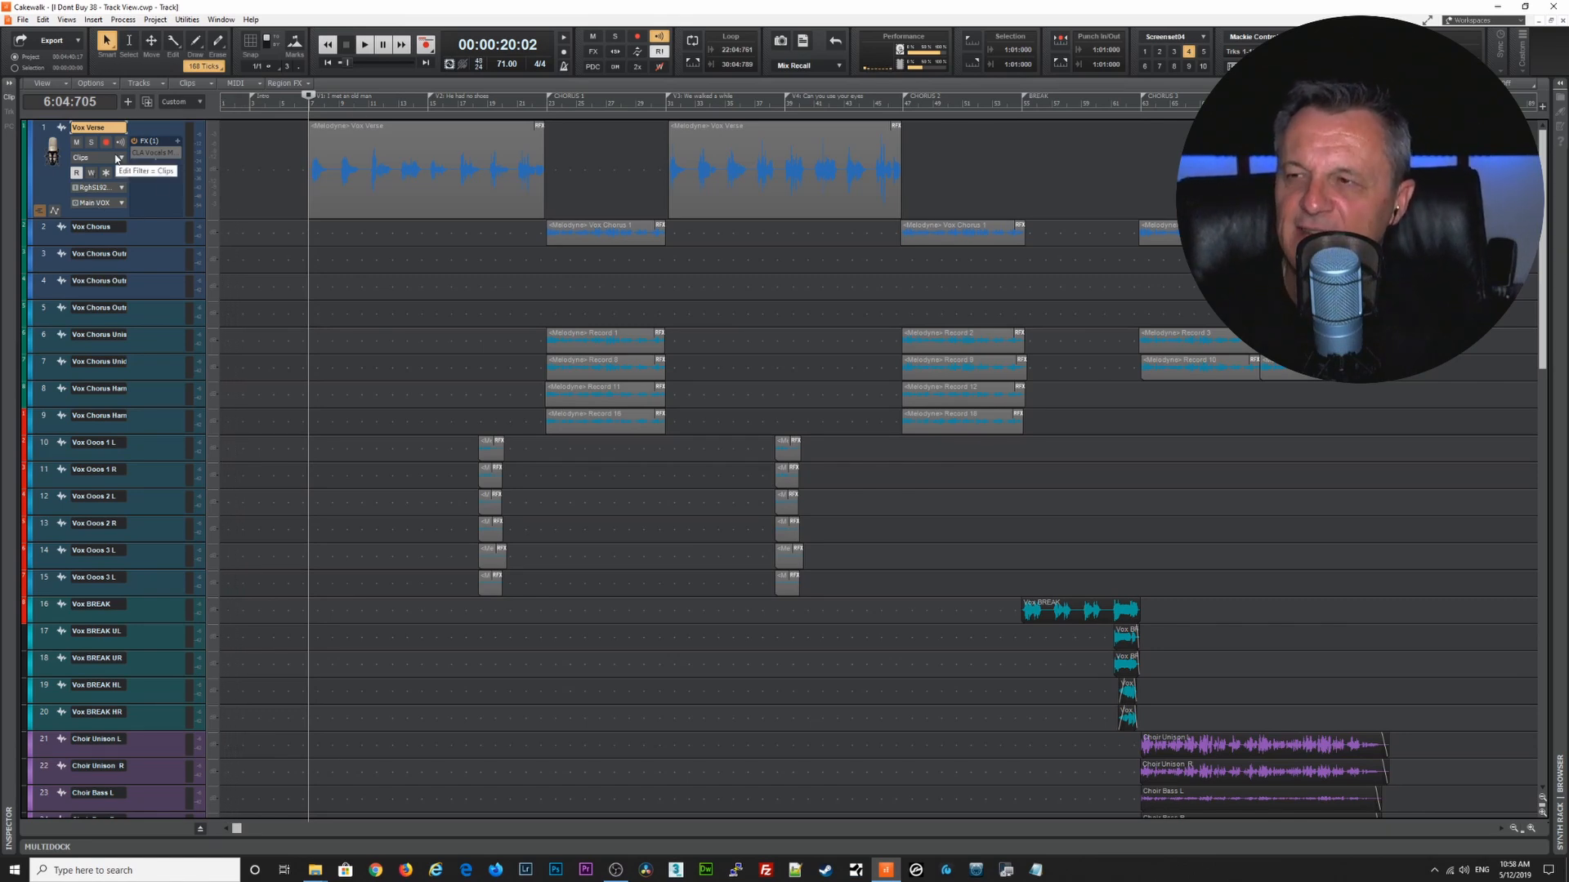
Step: Move the four main vocal tracks, from Vox Verse to track 4, into a new track folder
{"action": "left_click", "coordinate": [44, 129]}
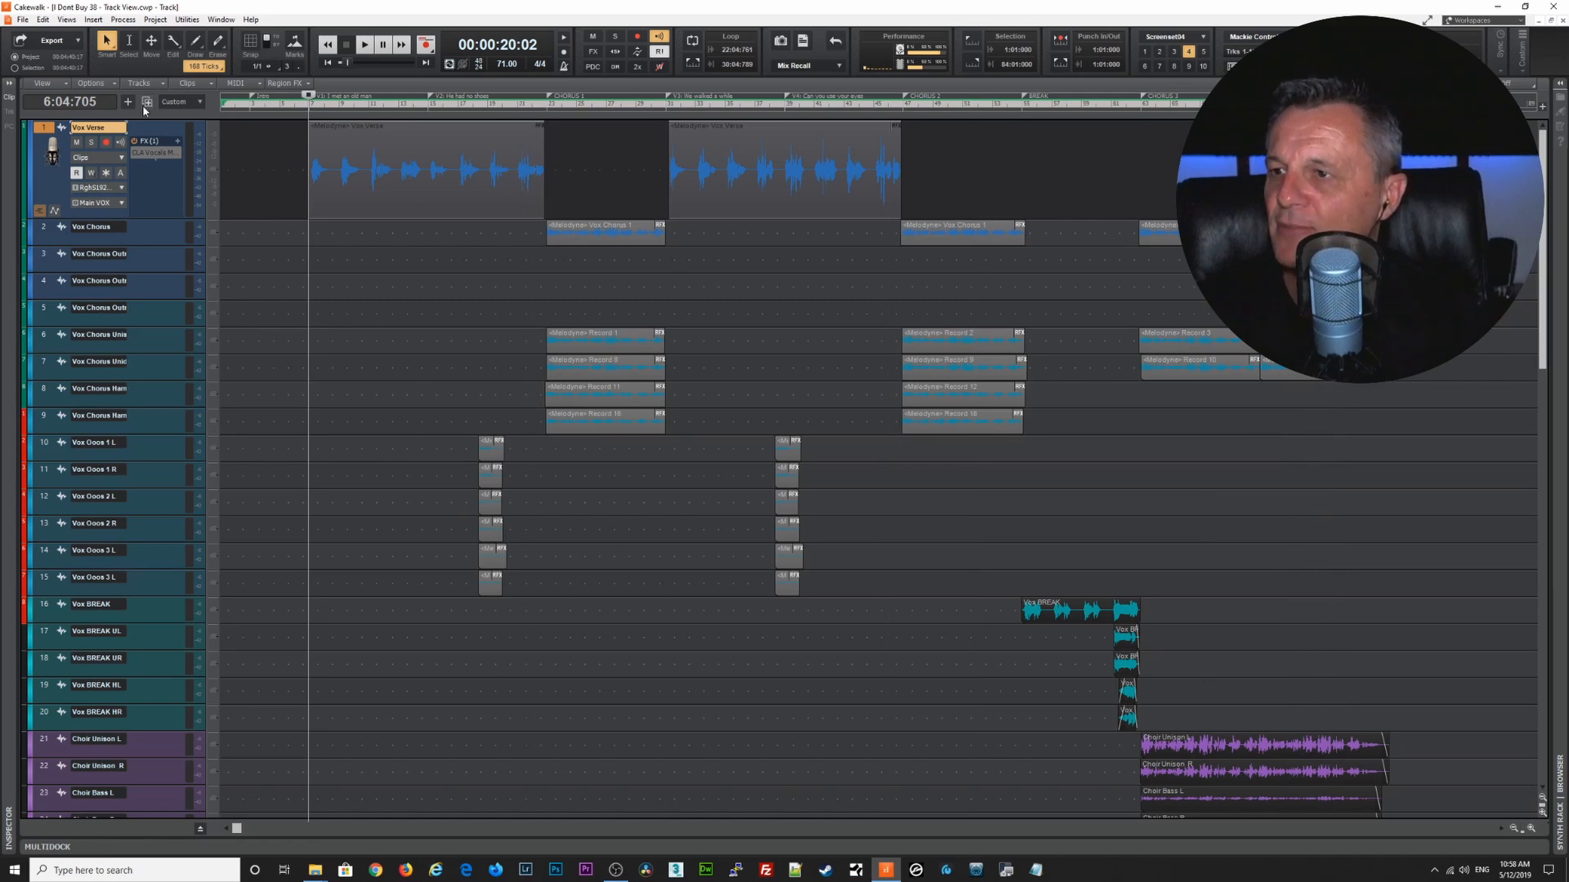
{"action": "left_click", "coordinate": [42, 283], "text": "shift"}
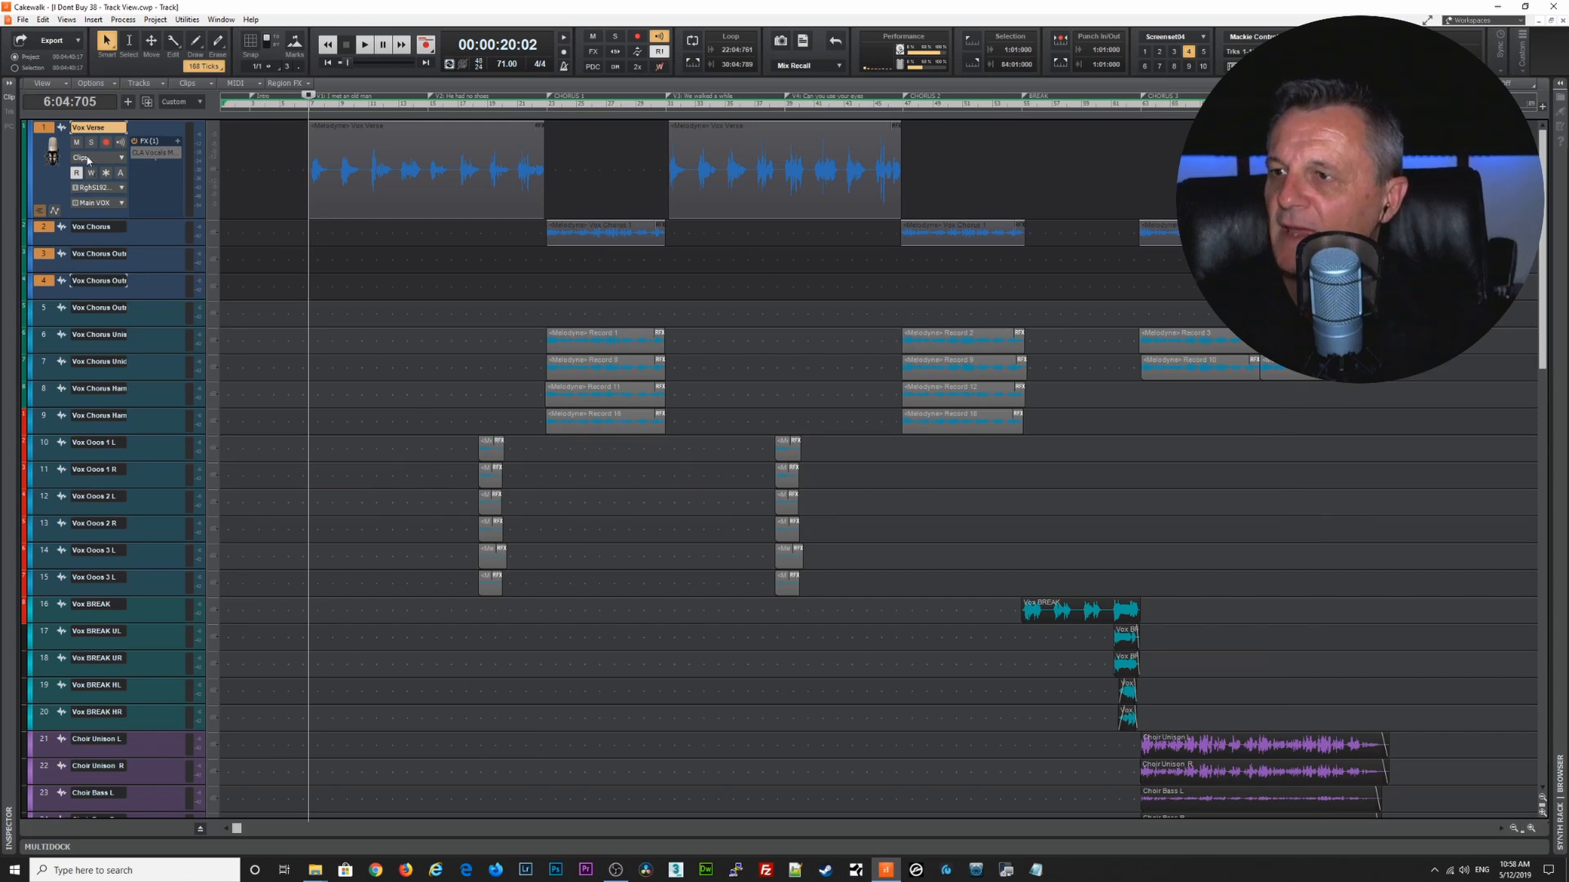
{"action": "right_click", "coordinate": [41, 131]}
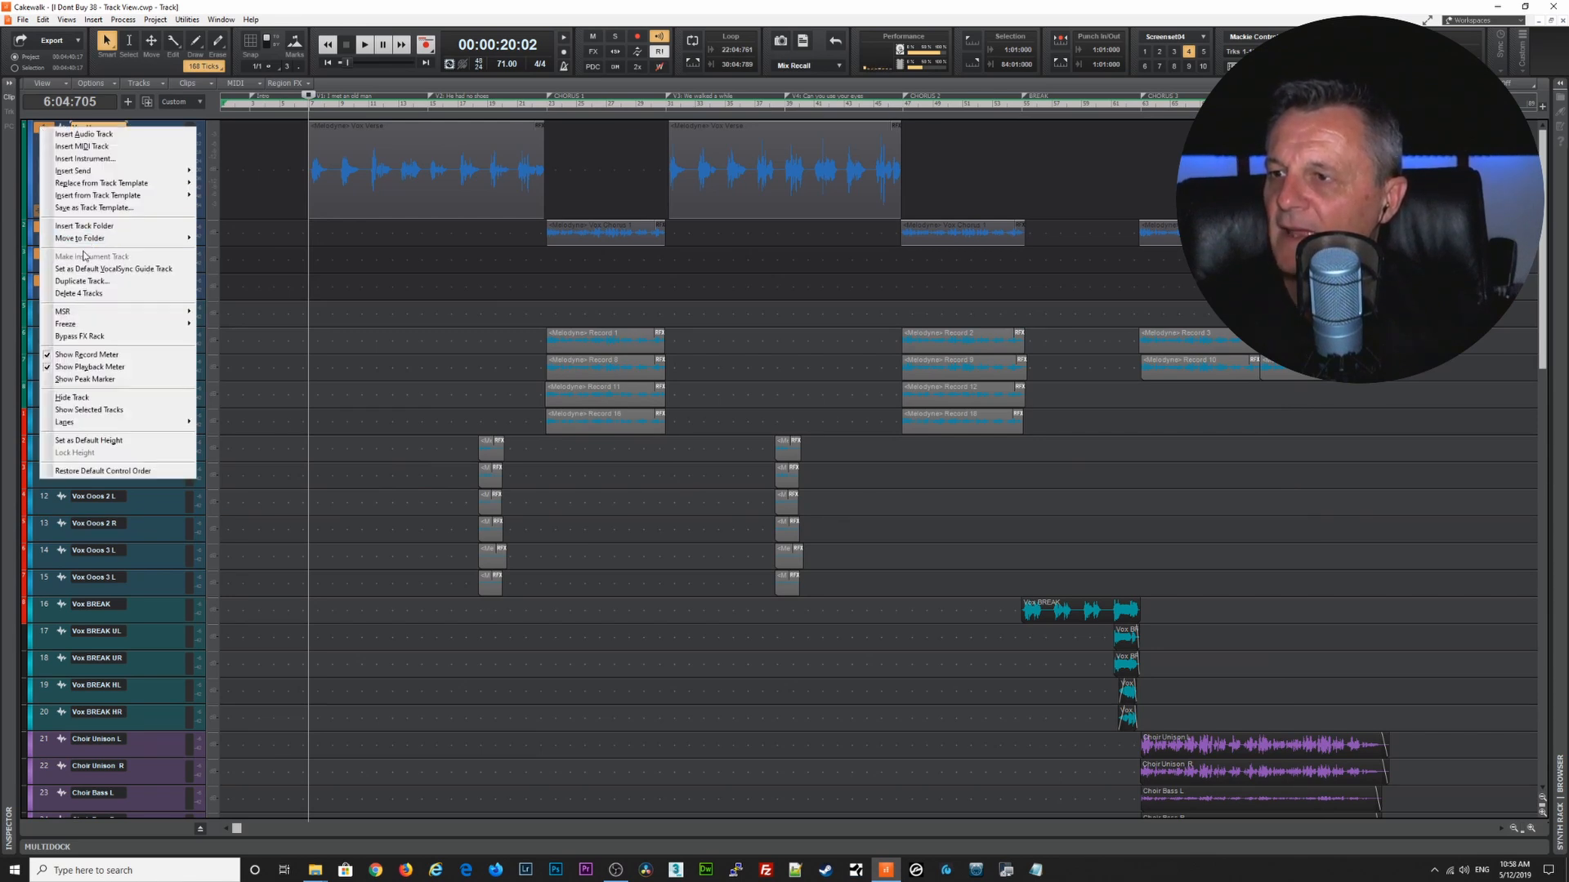
{"action": "mouse_move", "coordinate": [110, 242]}
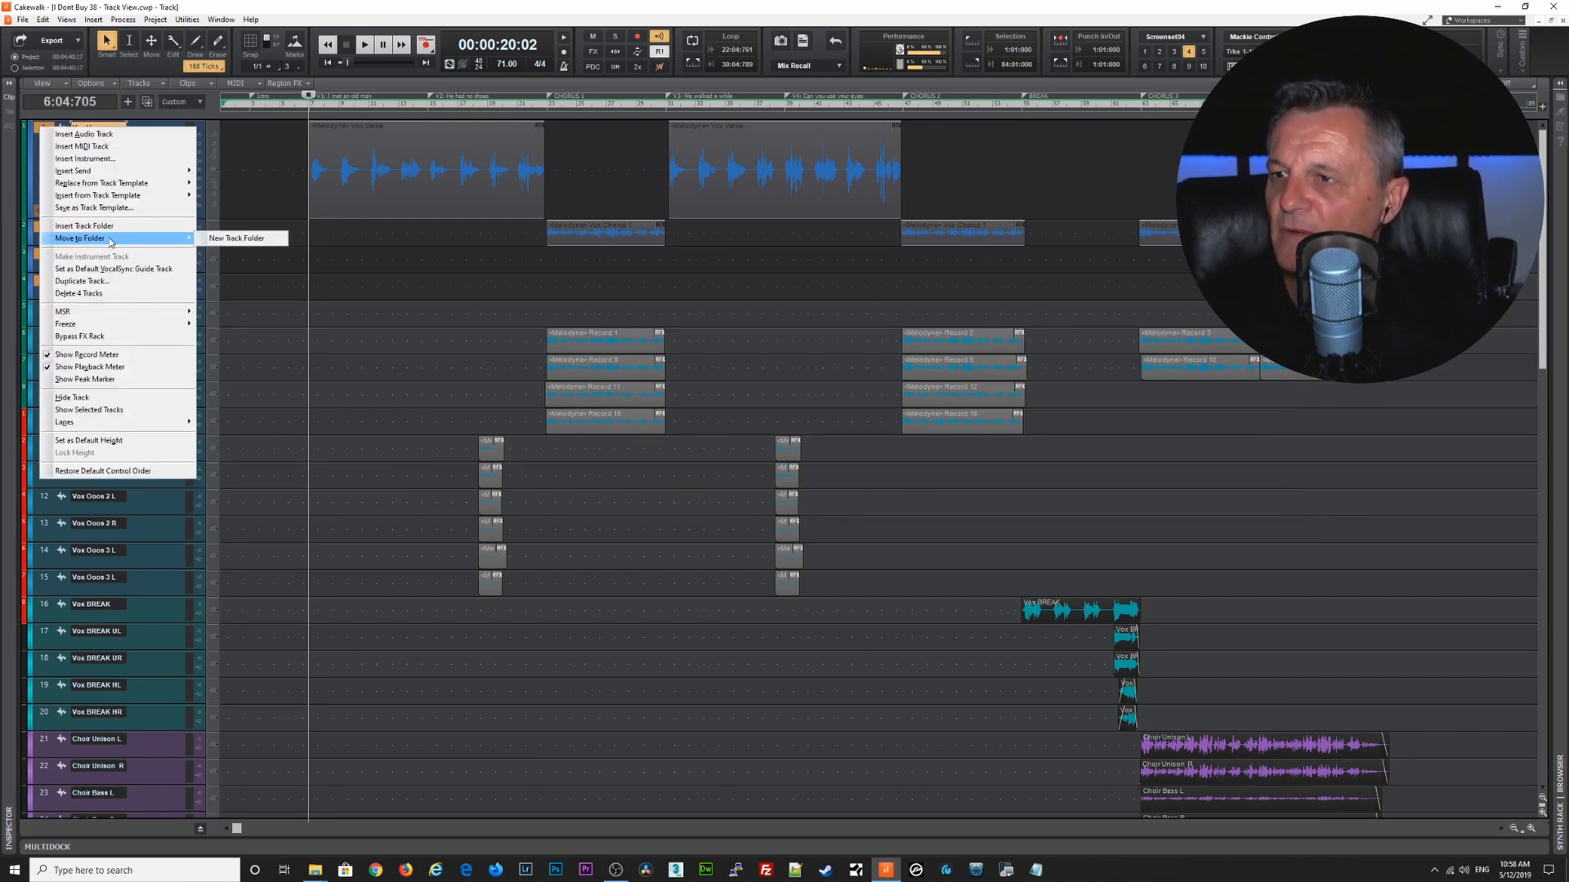
{"action": "left_click", "coordinate": [237, 239]}
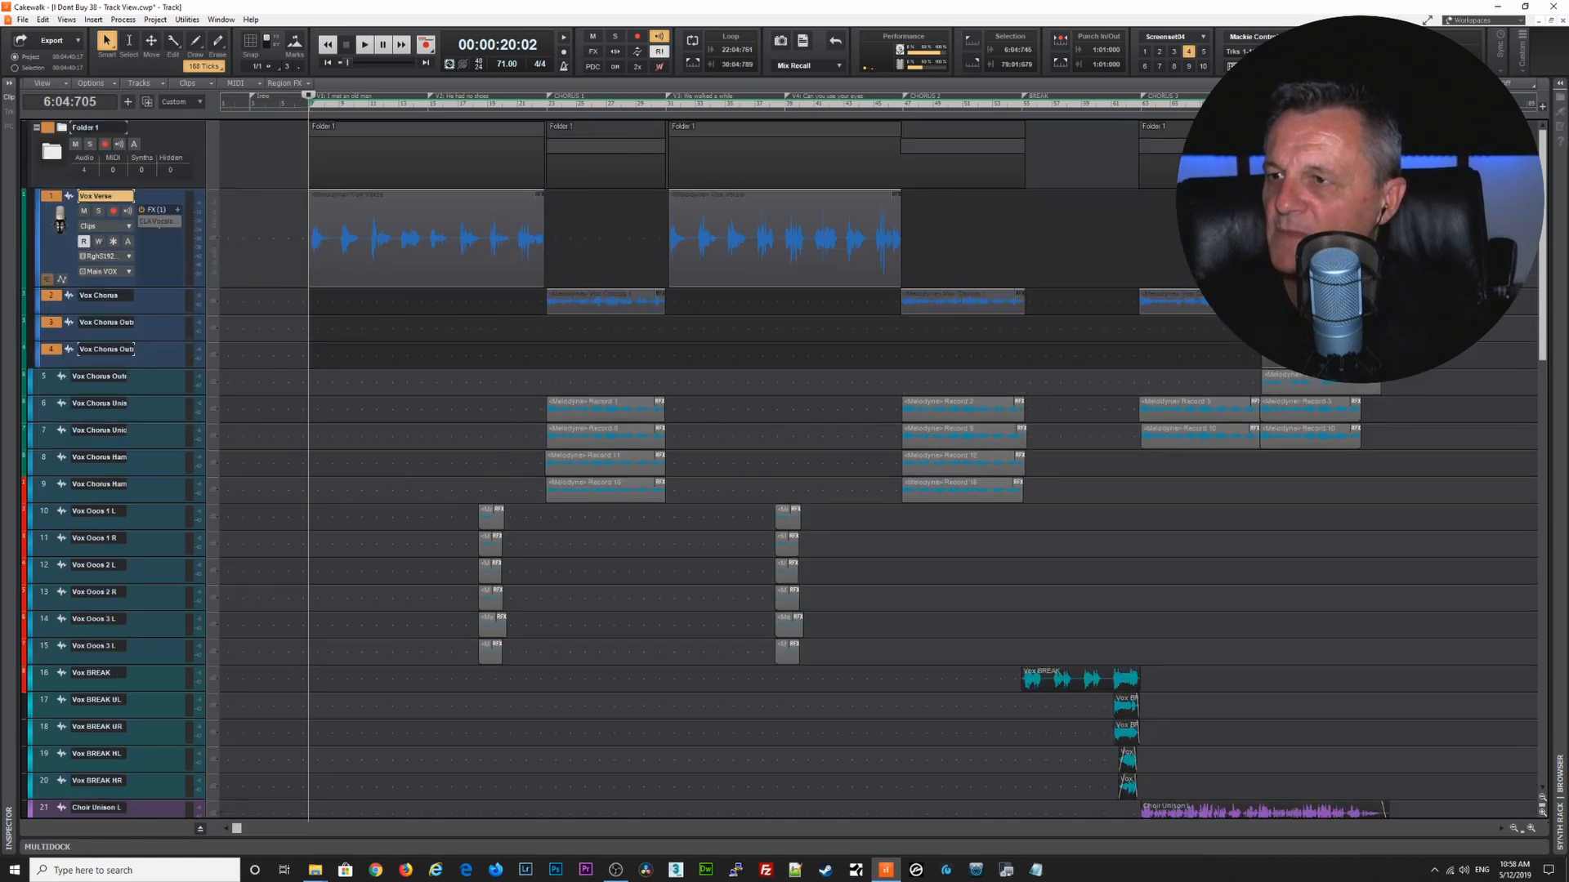
Step: Name the new folder Main Vox and collapse it
{"action": "double_click", "coordinate": [98, 127]}
{"action": "type", "text": "Main Vox"}
{"action": "key", "text": "Return"}
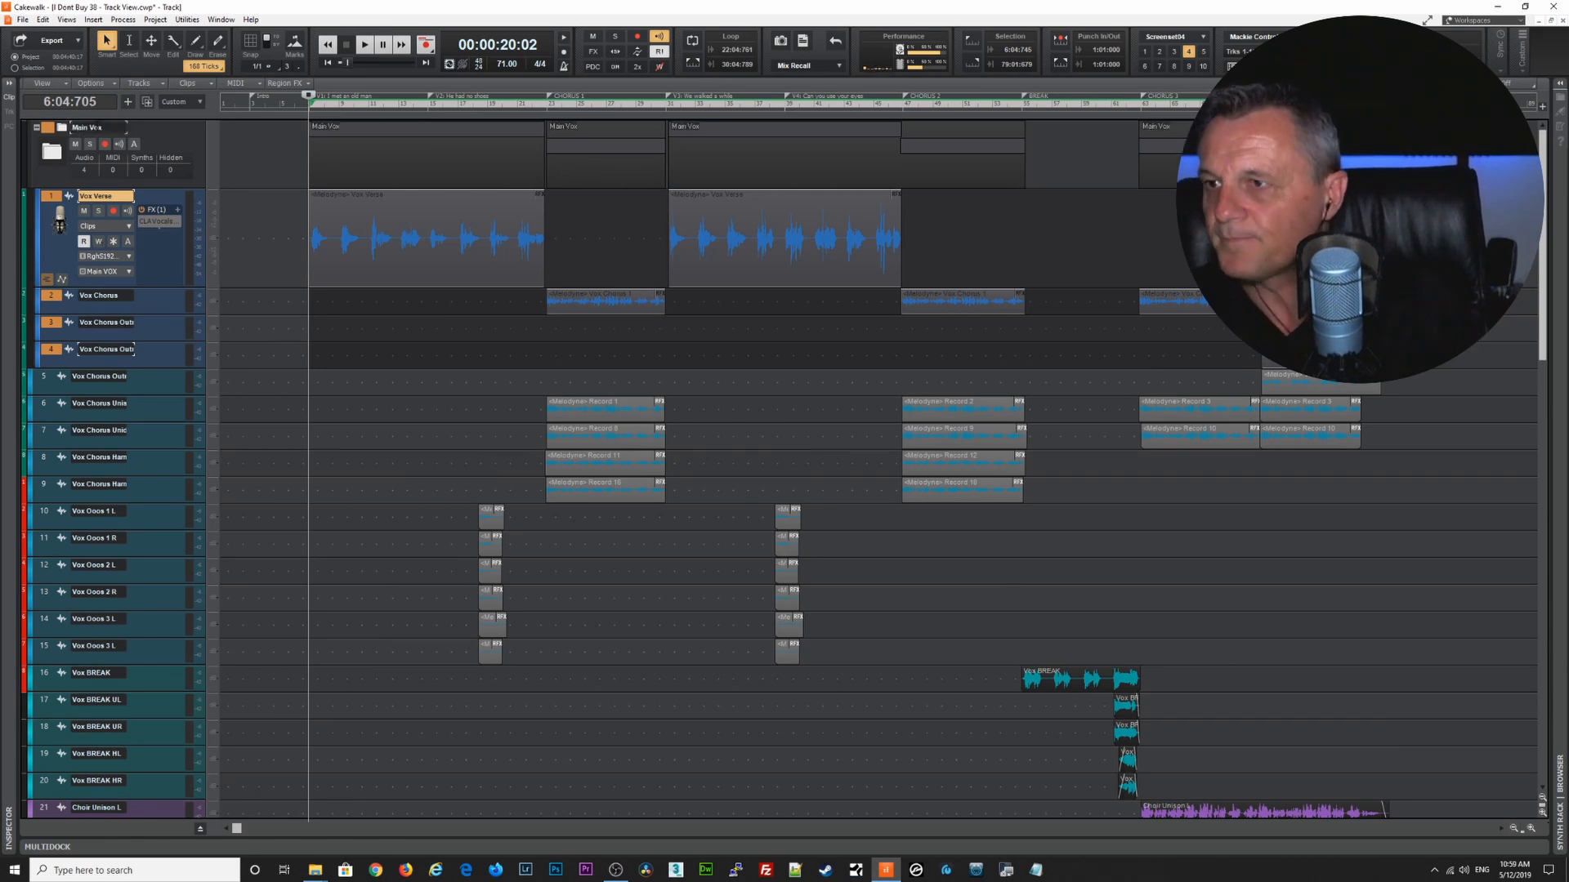
{"action": "left_click", "coordinate": [36, 129]}
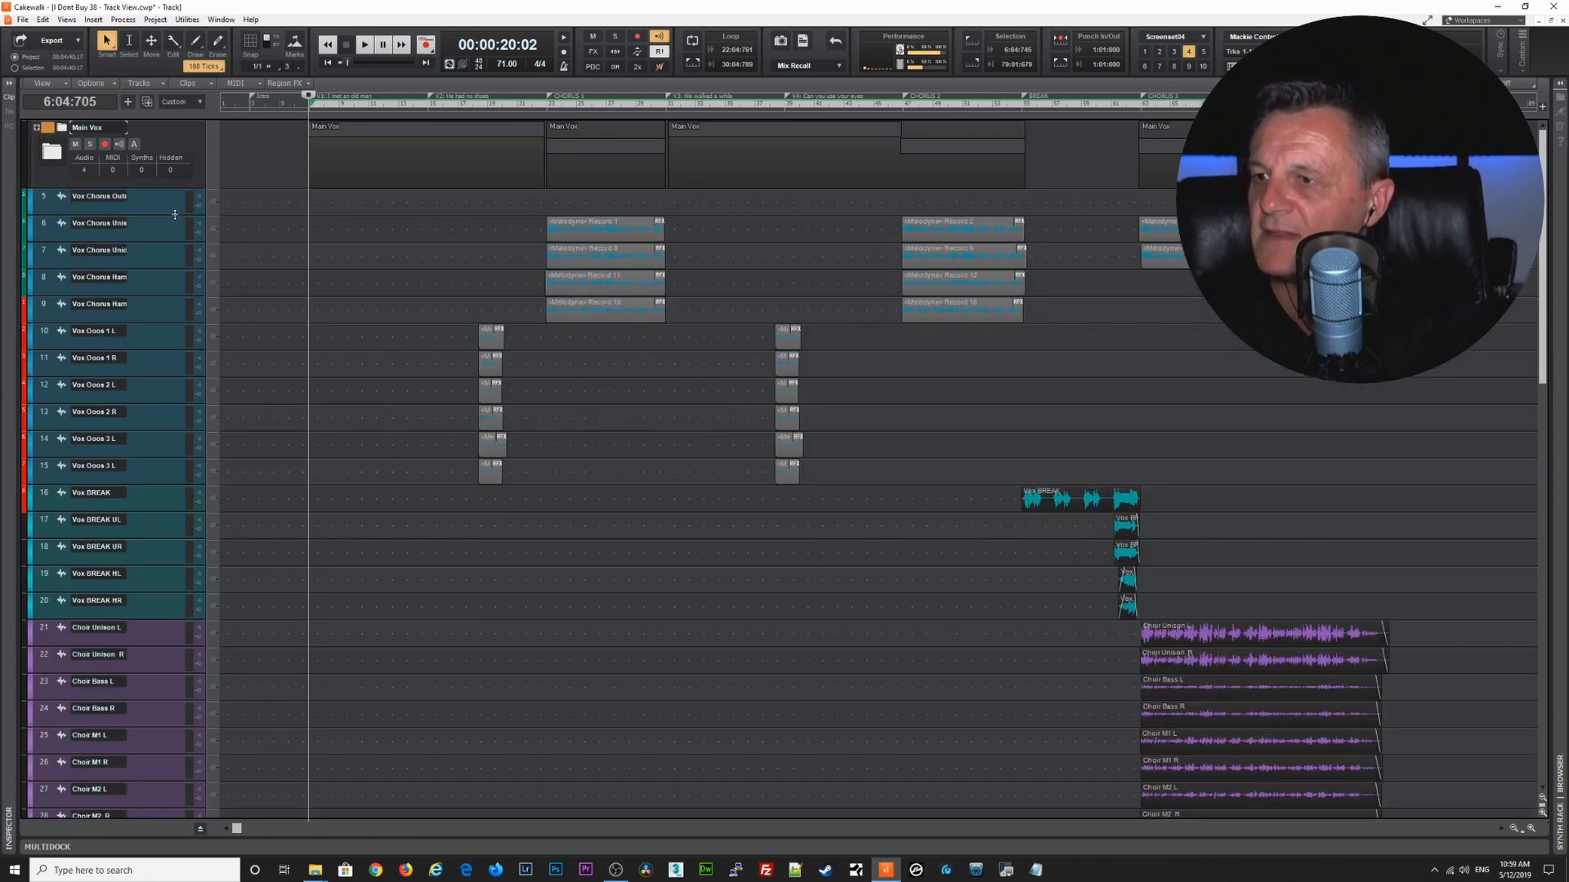
Step: Move the harmony vocal tracks 5 to 15, ending at the last Vox Ooos 3 L, into a new track folder
{"action": "double_click", "coordinate": [45, 198]}
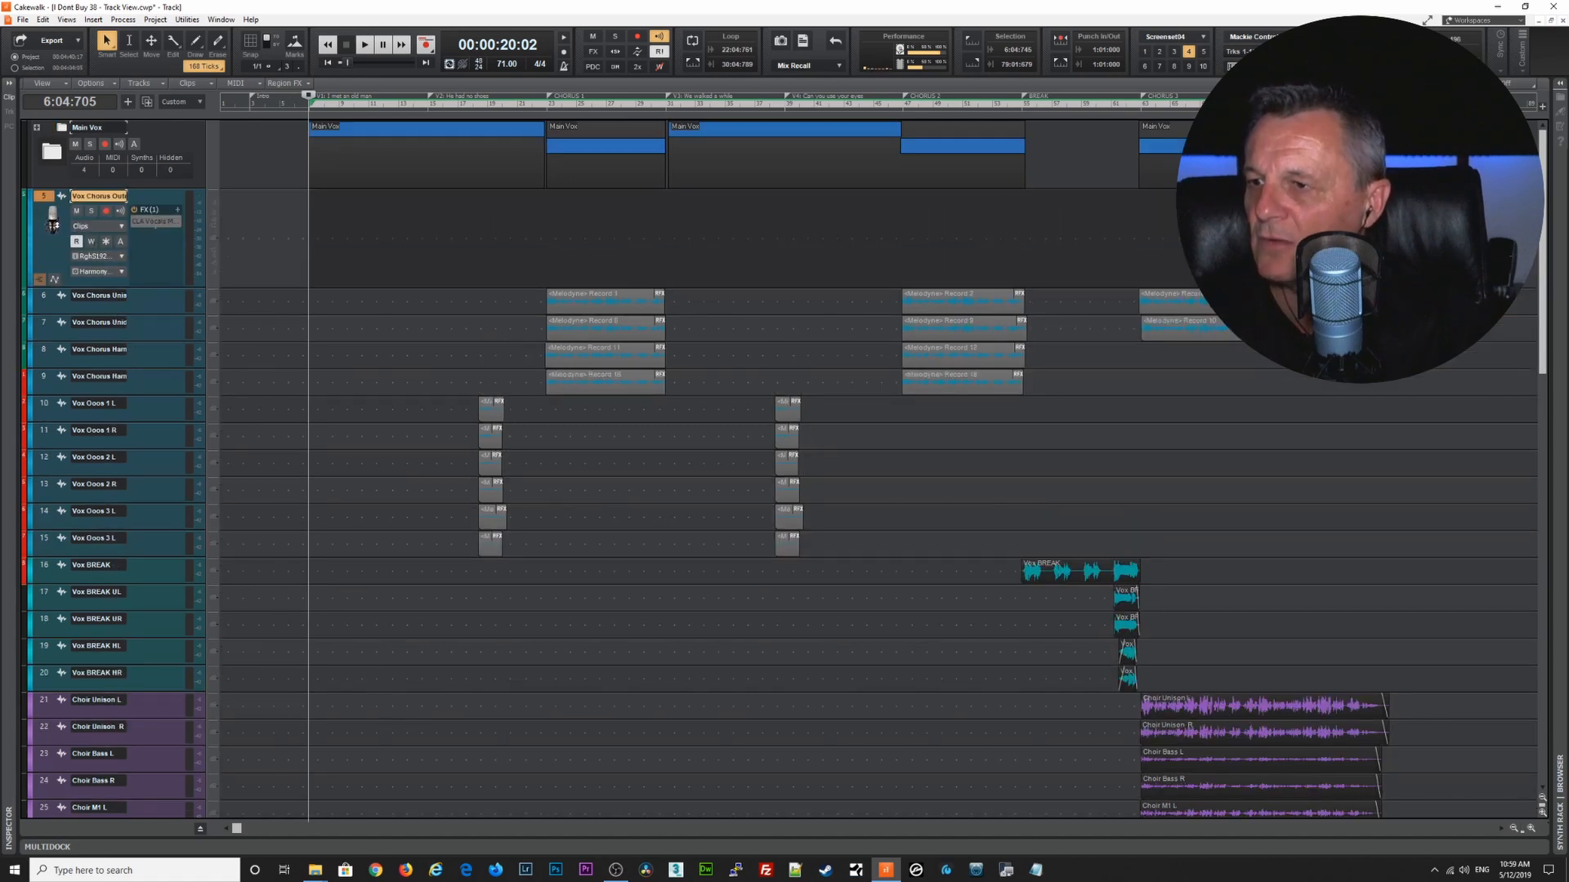
{"action": "left_click", "coordinate": [44, 541], "text": "shift"}
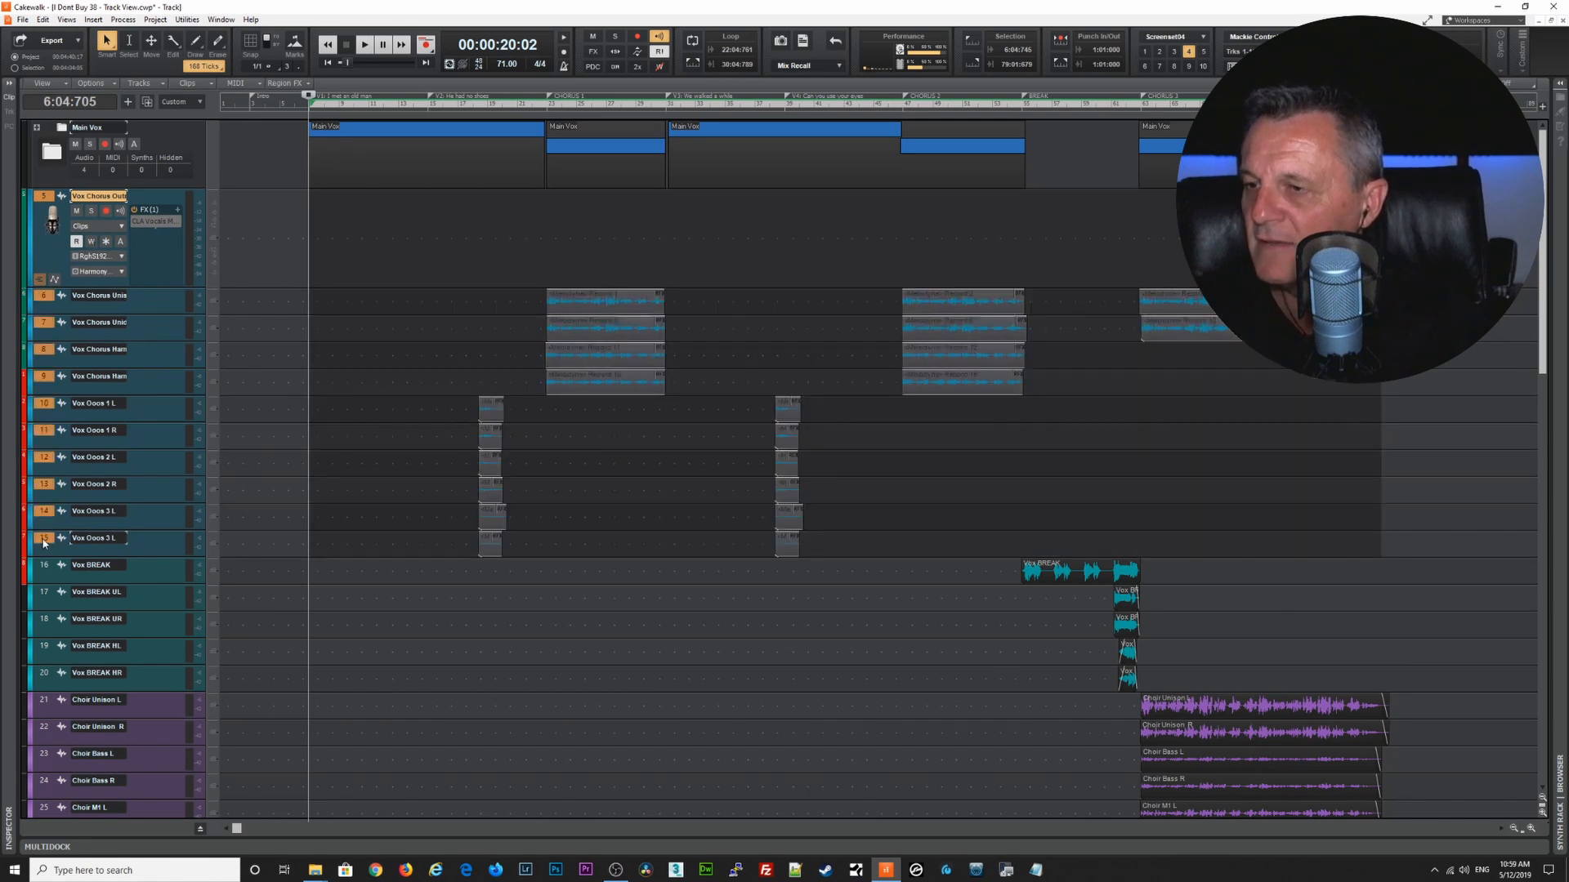
{"action": "right_click", "coordinate": [44, 541]}
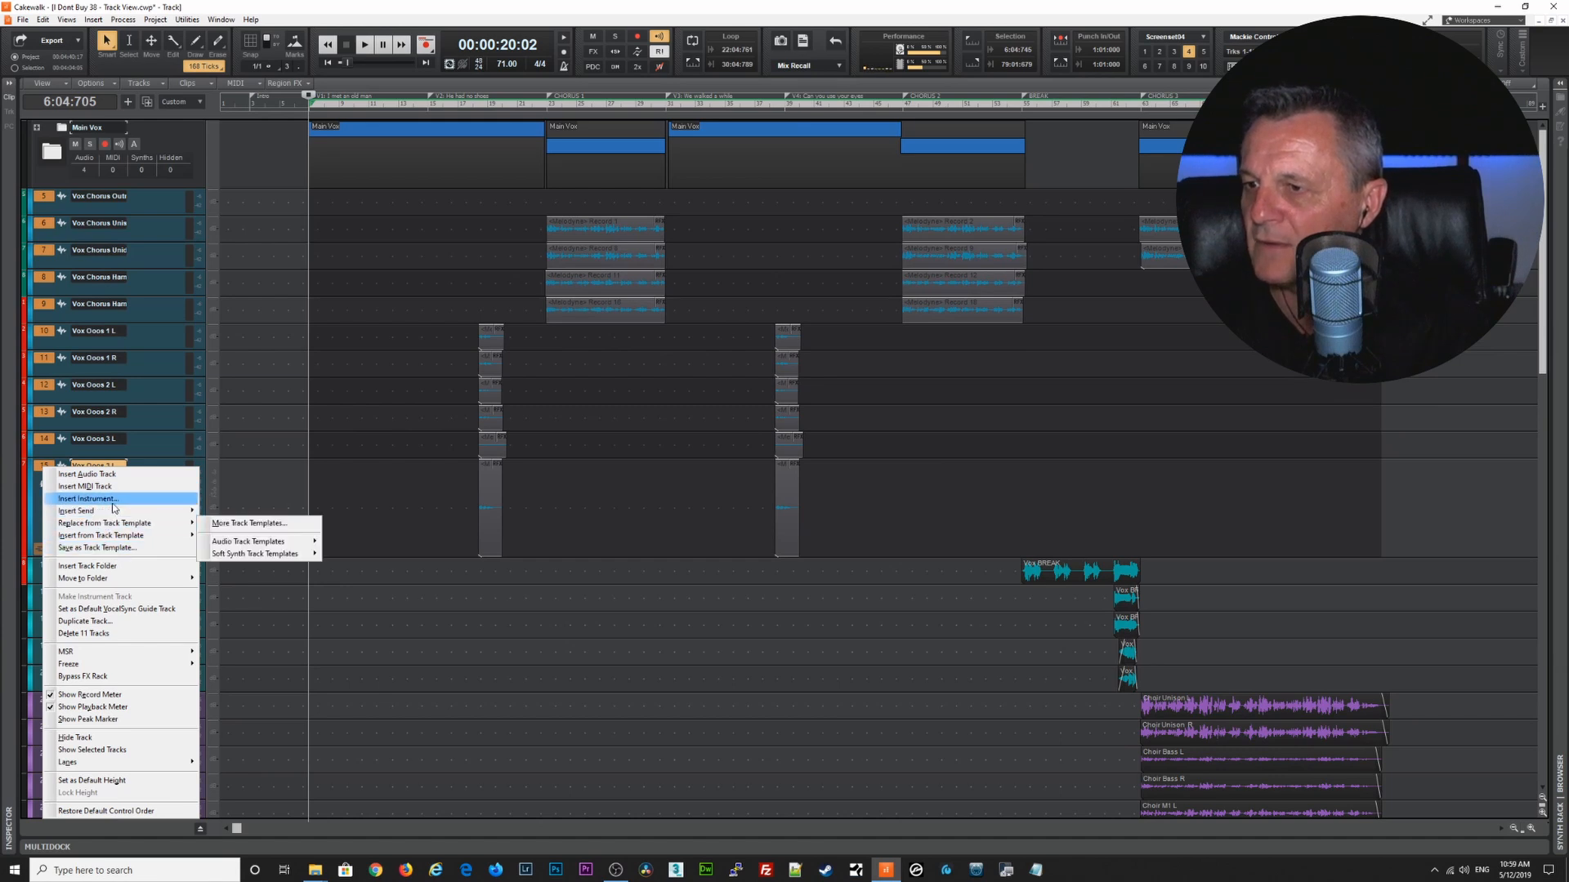
{"action": "mouse_move", "coordinate": [115, 579]}
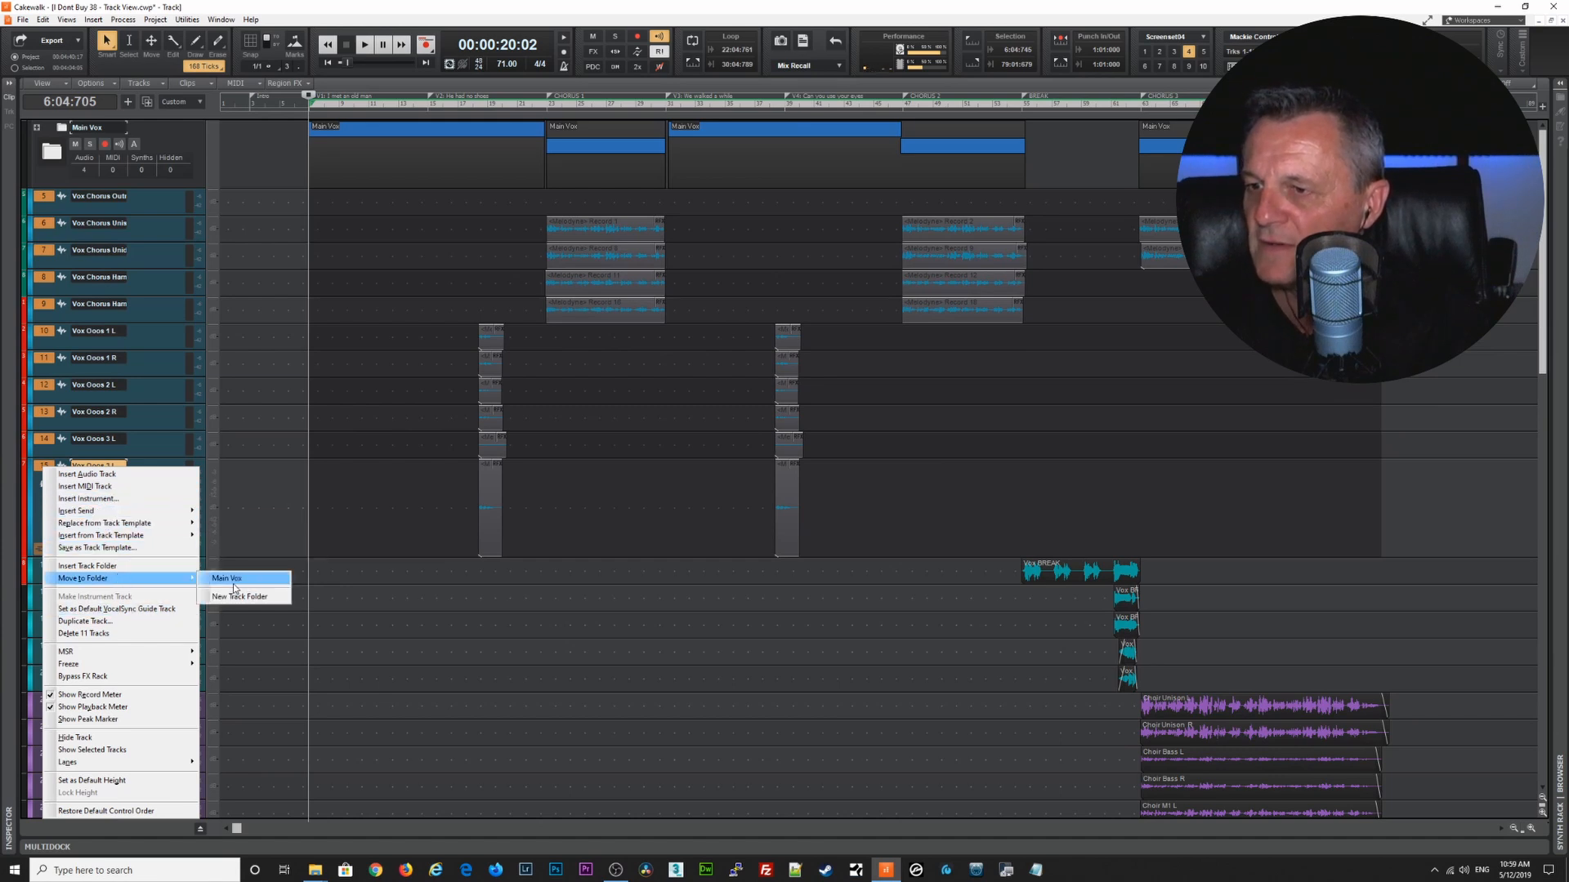
{"action": "left_click", "coordinate": [238, 596]}
Step: Name the harmony tracks' folder Harmony Vox
{"action": "double_click", "coordinate": [95, 197]}
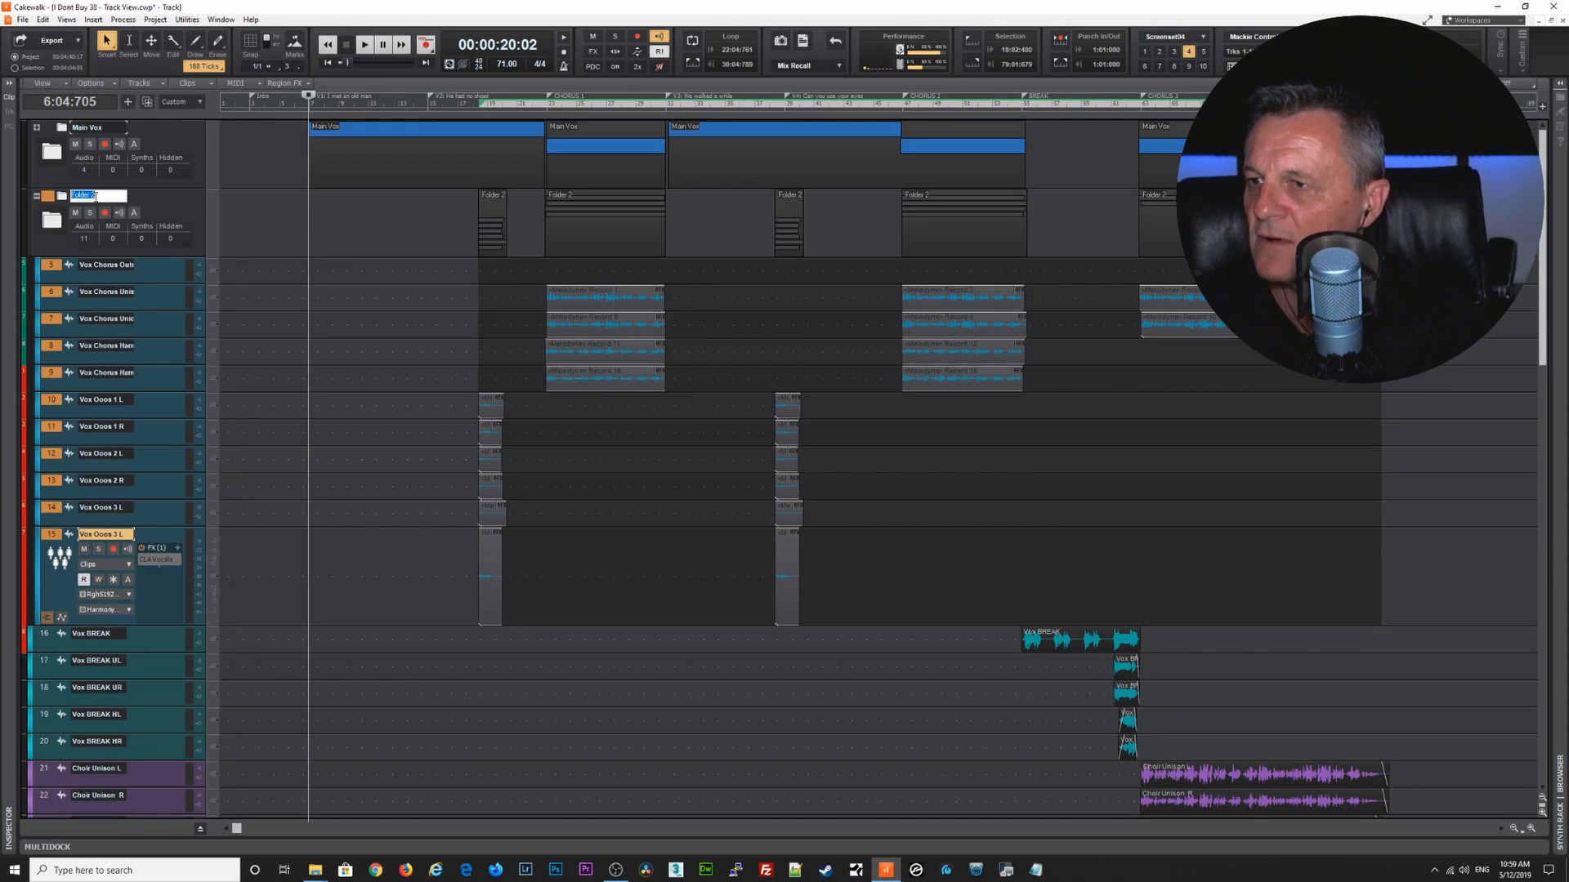
{"action": "type", "text": "Harm"}
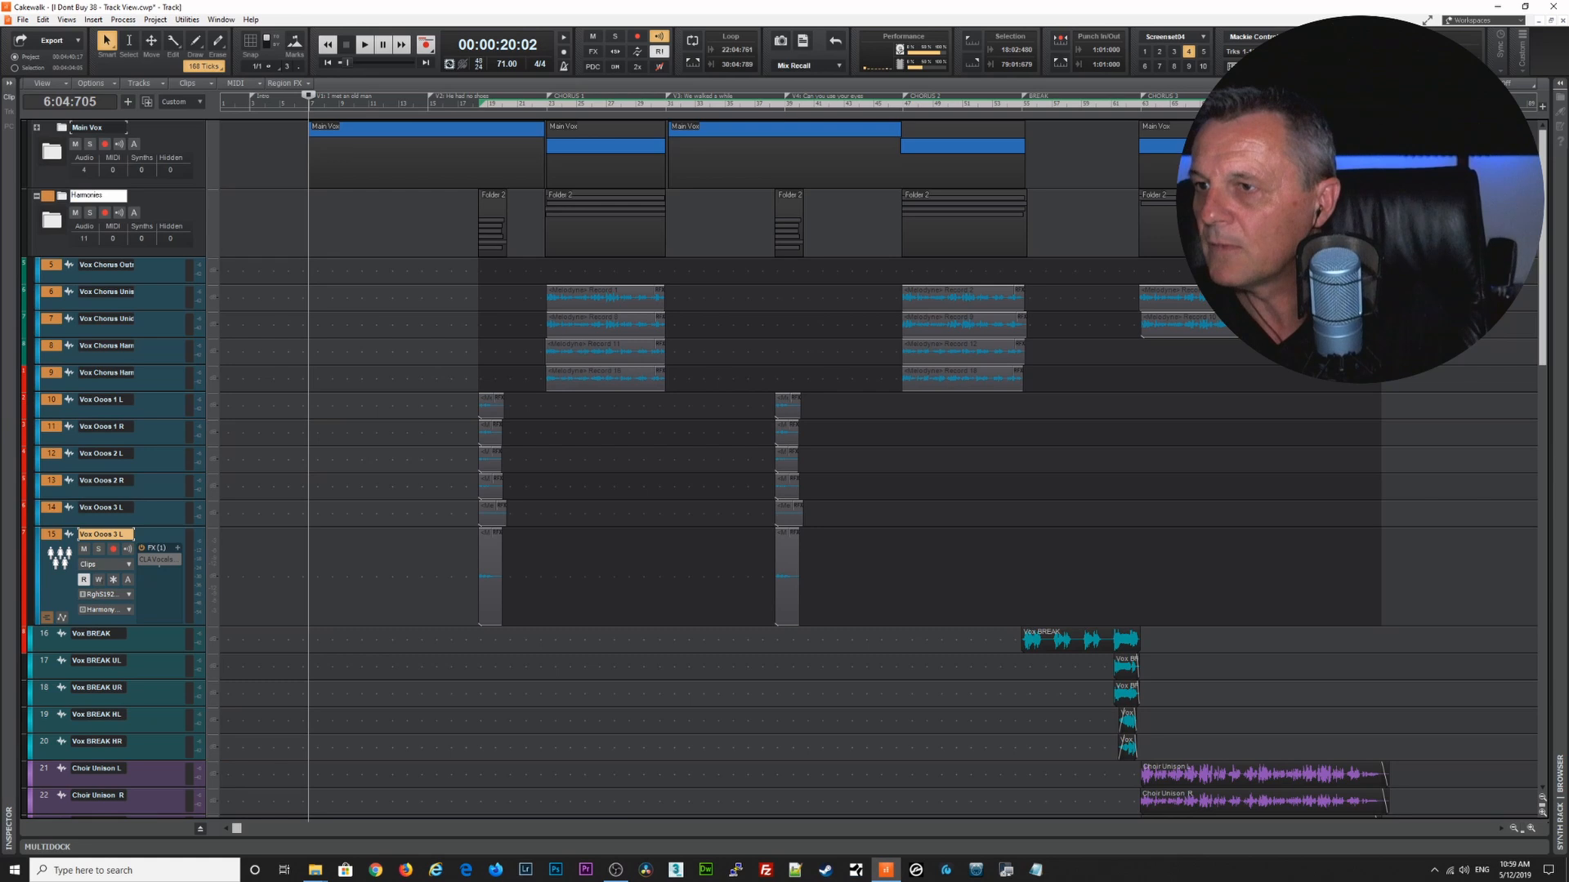
{"action": "type", "text": "ony Vo"}
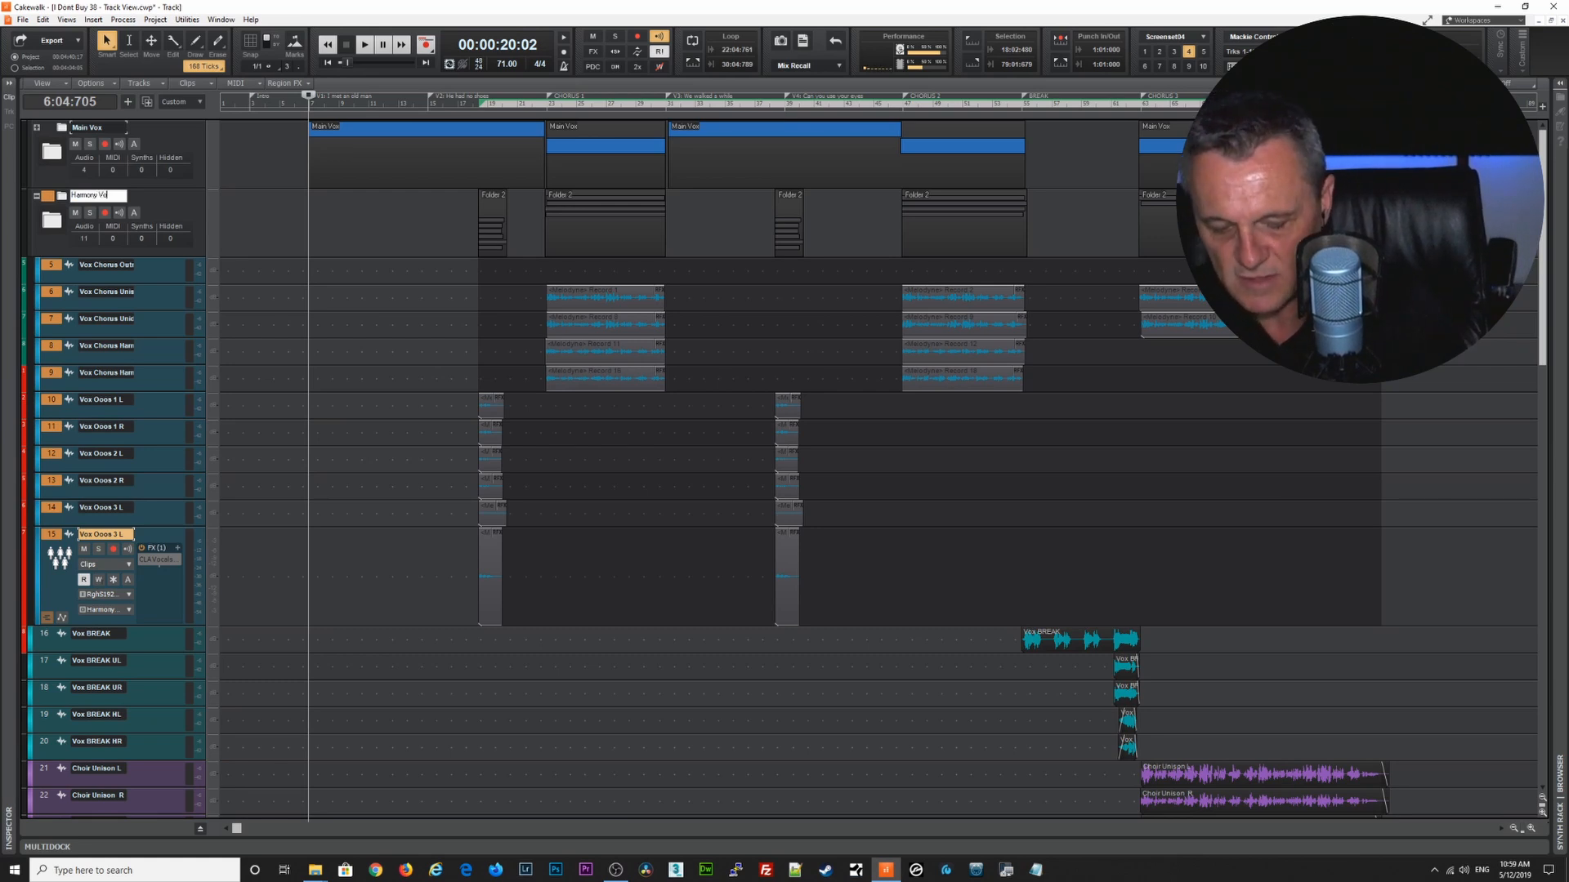
{"action": "type", "text": "x"}
{"action": "key", "text": "Return"}
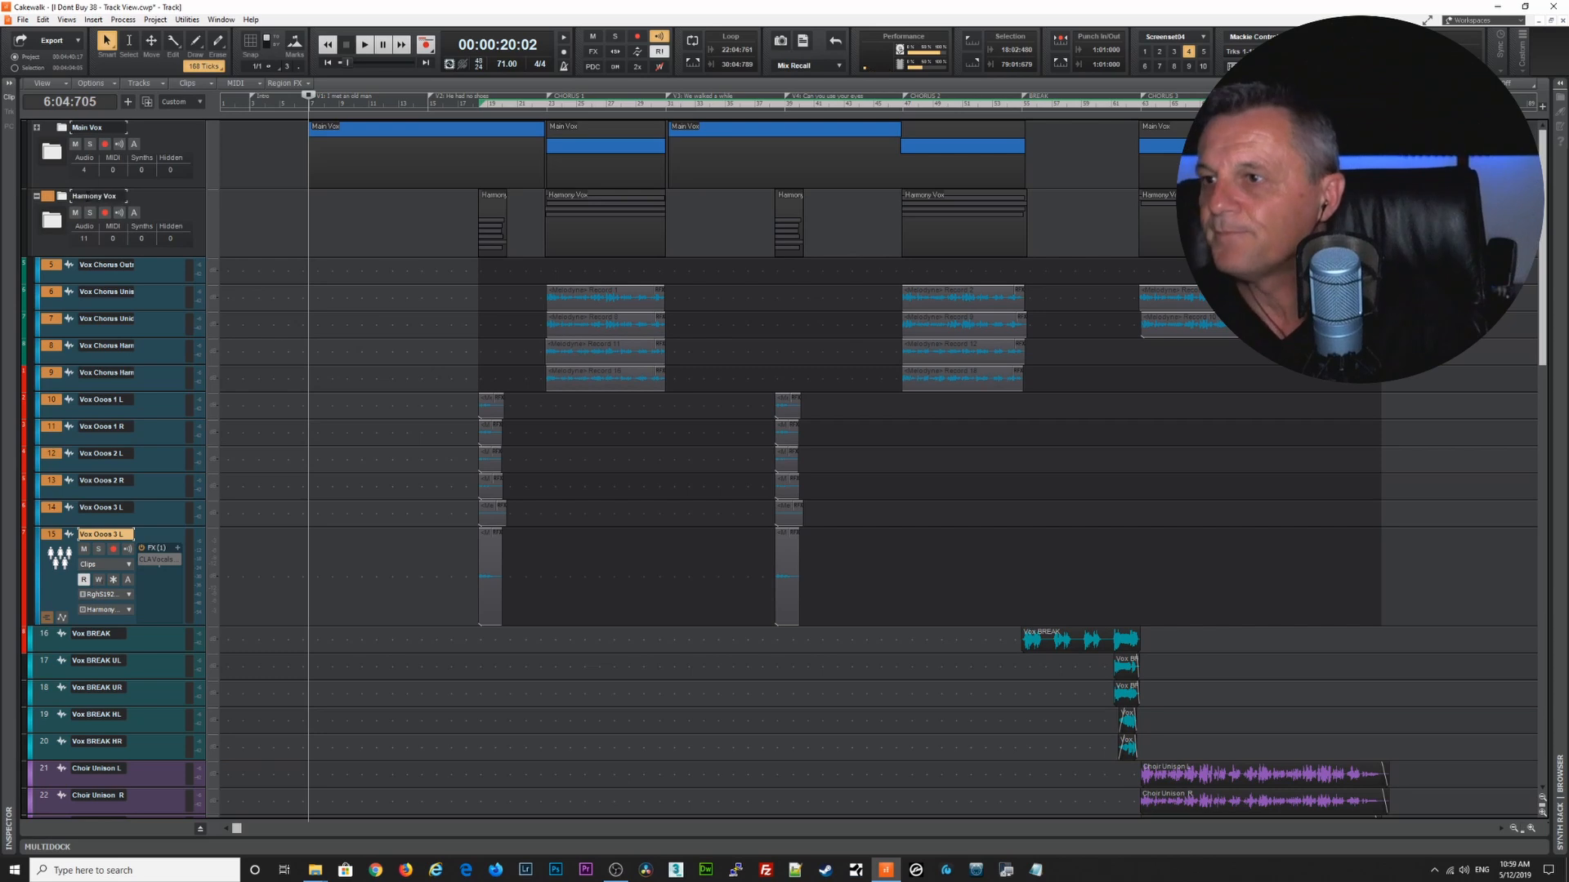
Step: Collapse the Harmony Vox folder and move the tracks from Vox BREAK to Vox BREAK HR into their own track folder
{"action": "left_click", "coordinate": [36, 198]}
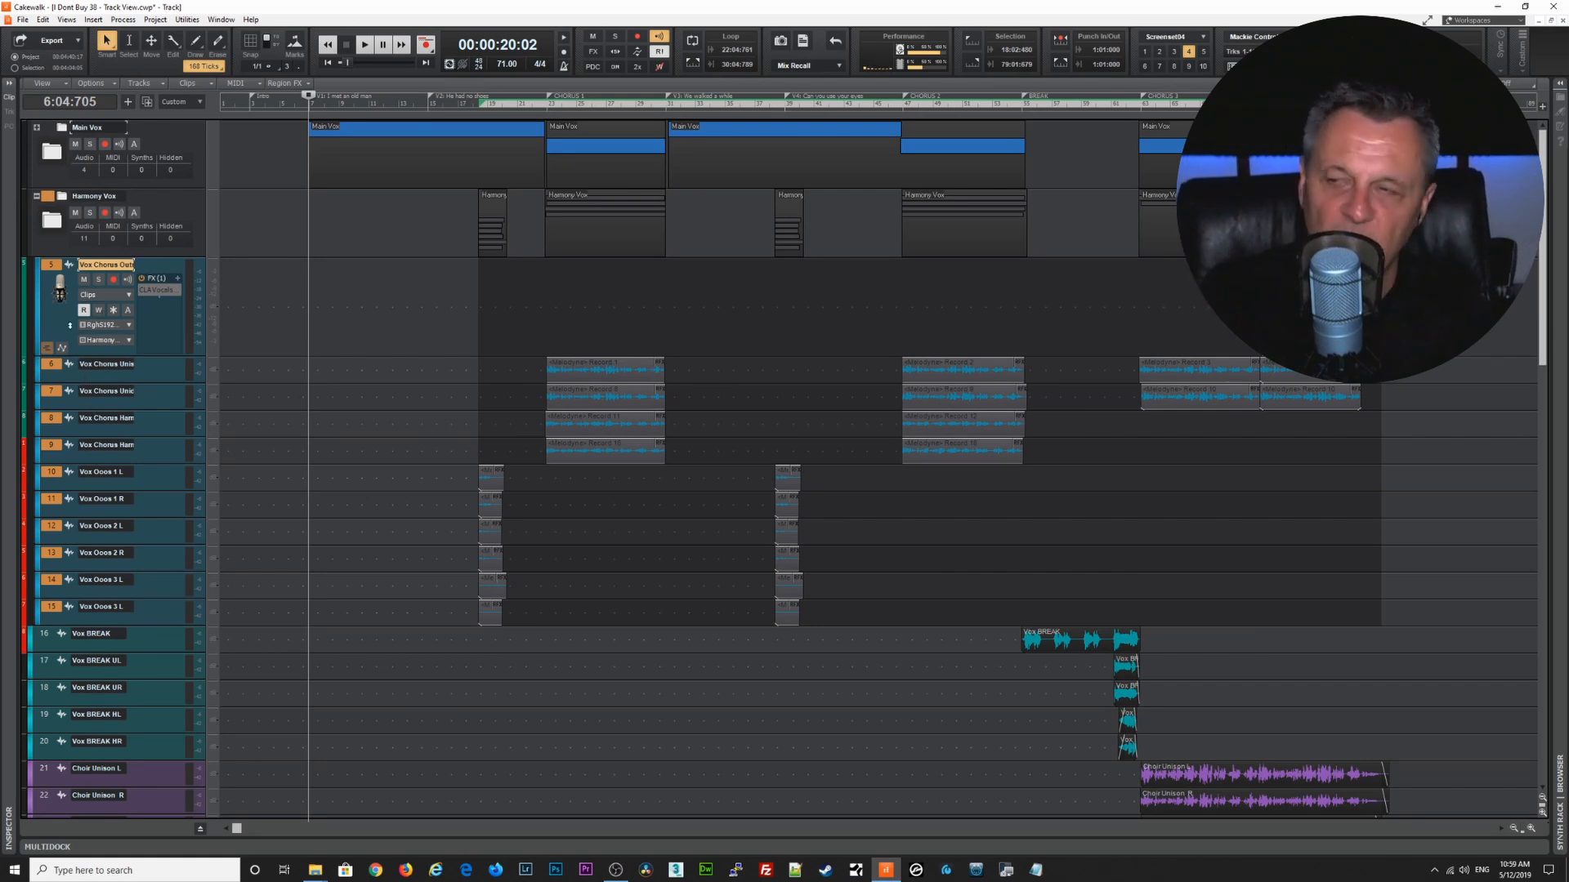
{"action": "left_click", "coordinate": [37, 196]}
{"action": "left_click", "coordinate": [36, 196]}
{"action": "left_click", "coordinate": [37, 196]}
{"action": "left_click", "coordinate": [44, 265]}
{"action": "left_click", "coordinate": [44, 446], "text": "shift"}
{"action": "right_click", "coordinate": [49, 265]}
{"action": "mouse_move", "coordinate": [131, 376]}
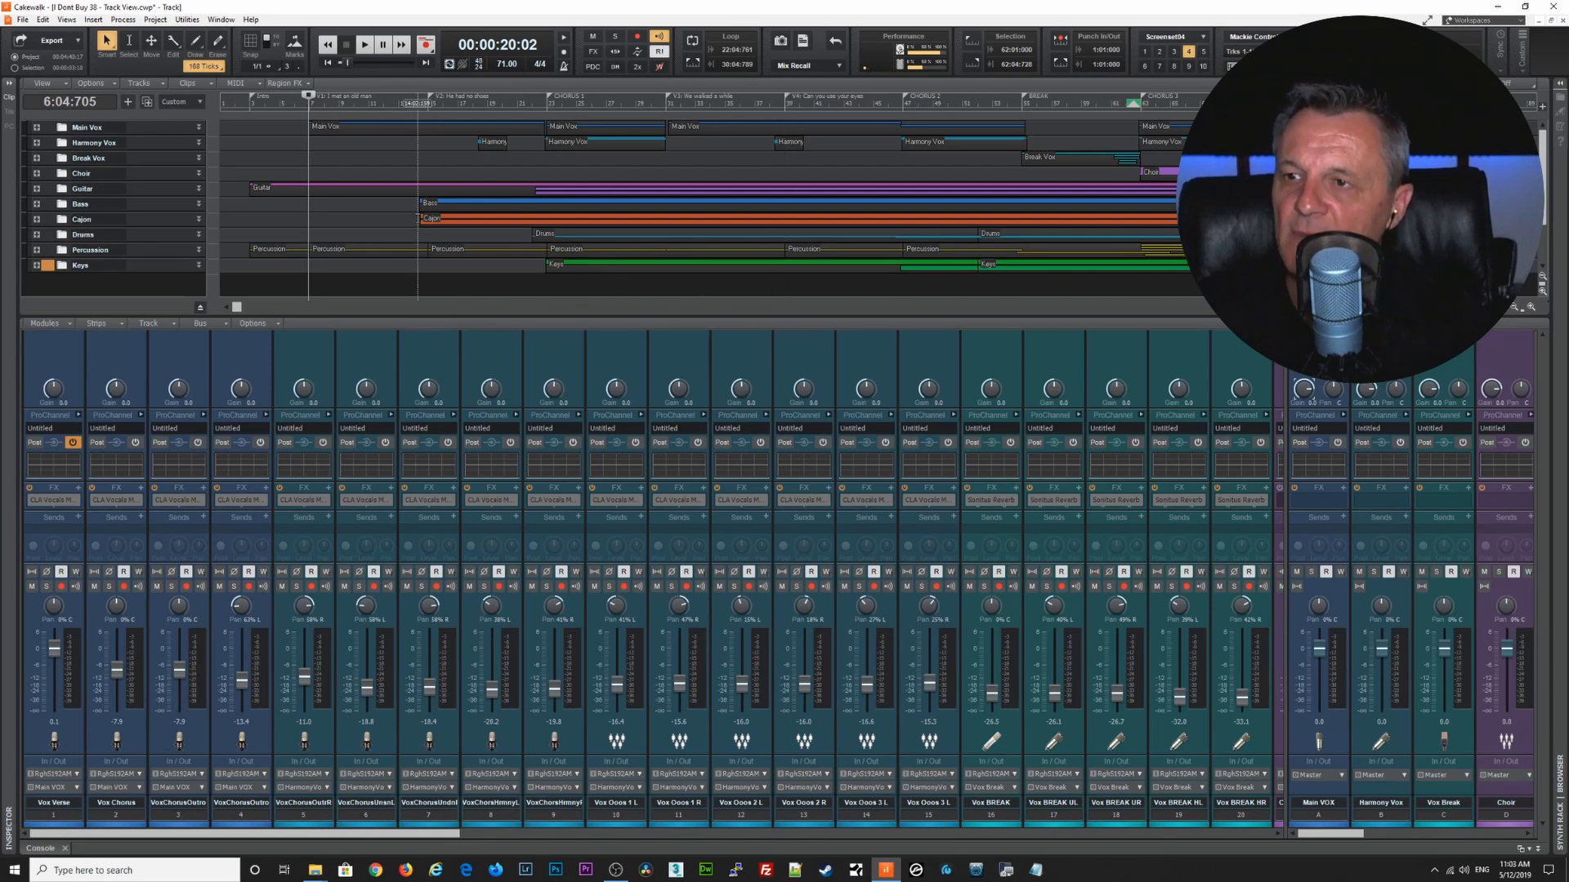
{"action": "left_click", "coordinate": [666, 107]}
{"action": "left_click", "coordinate": [784, 105]}
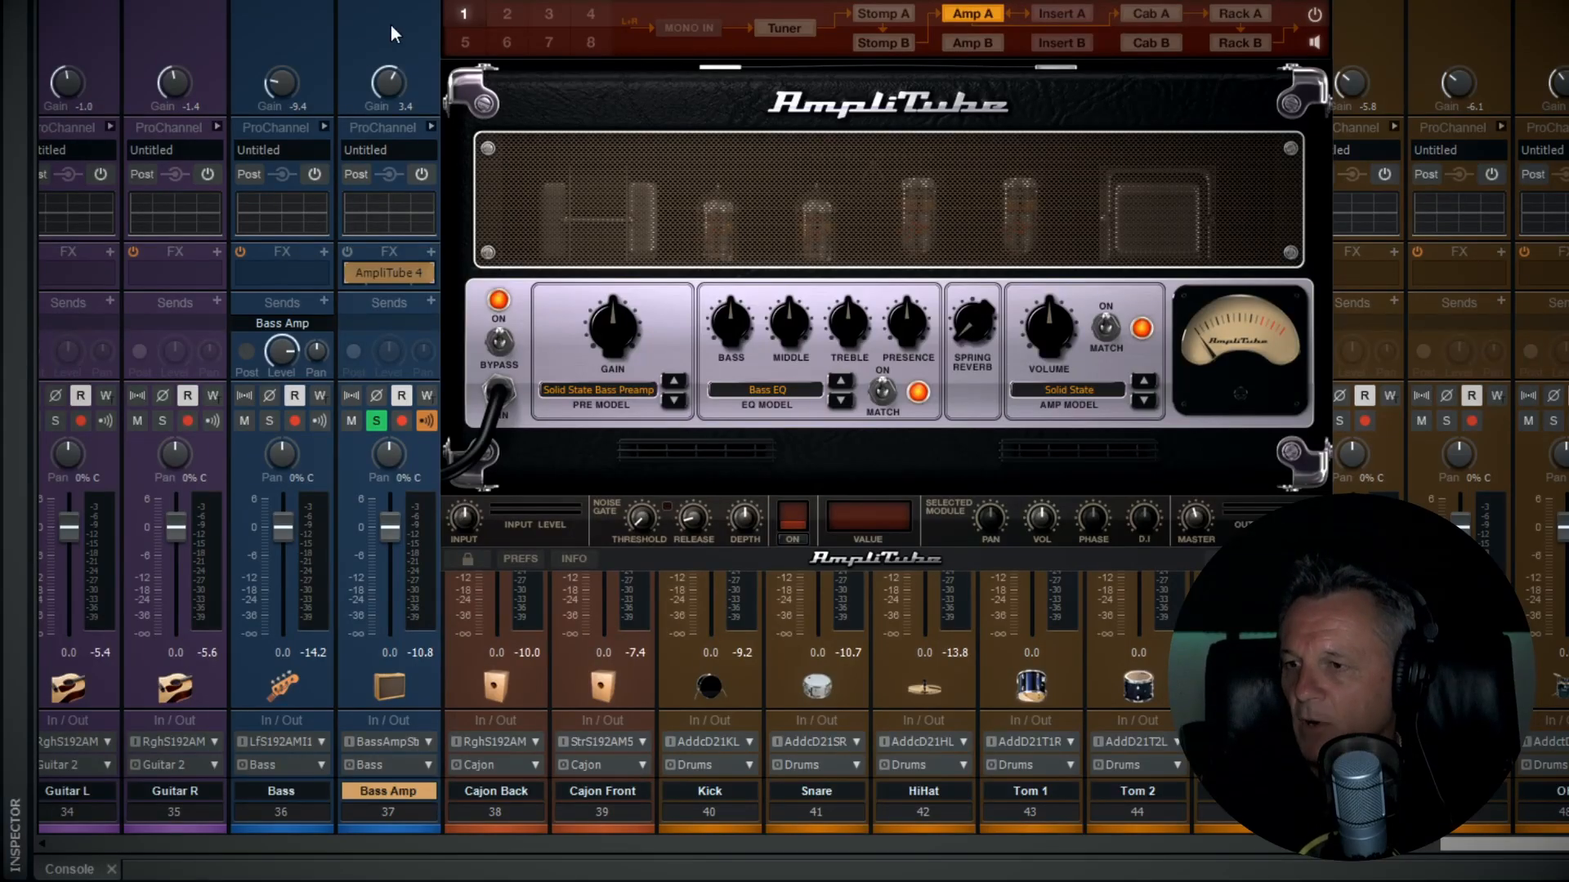
{"action": "key", "text": "space"}
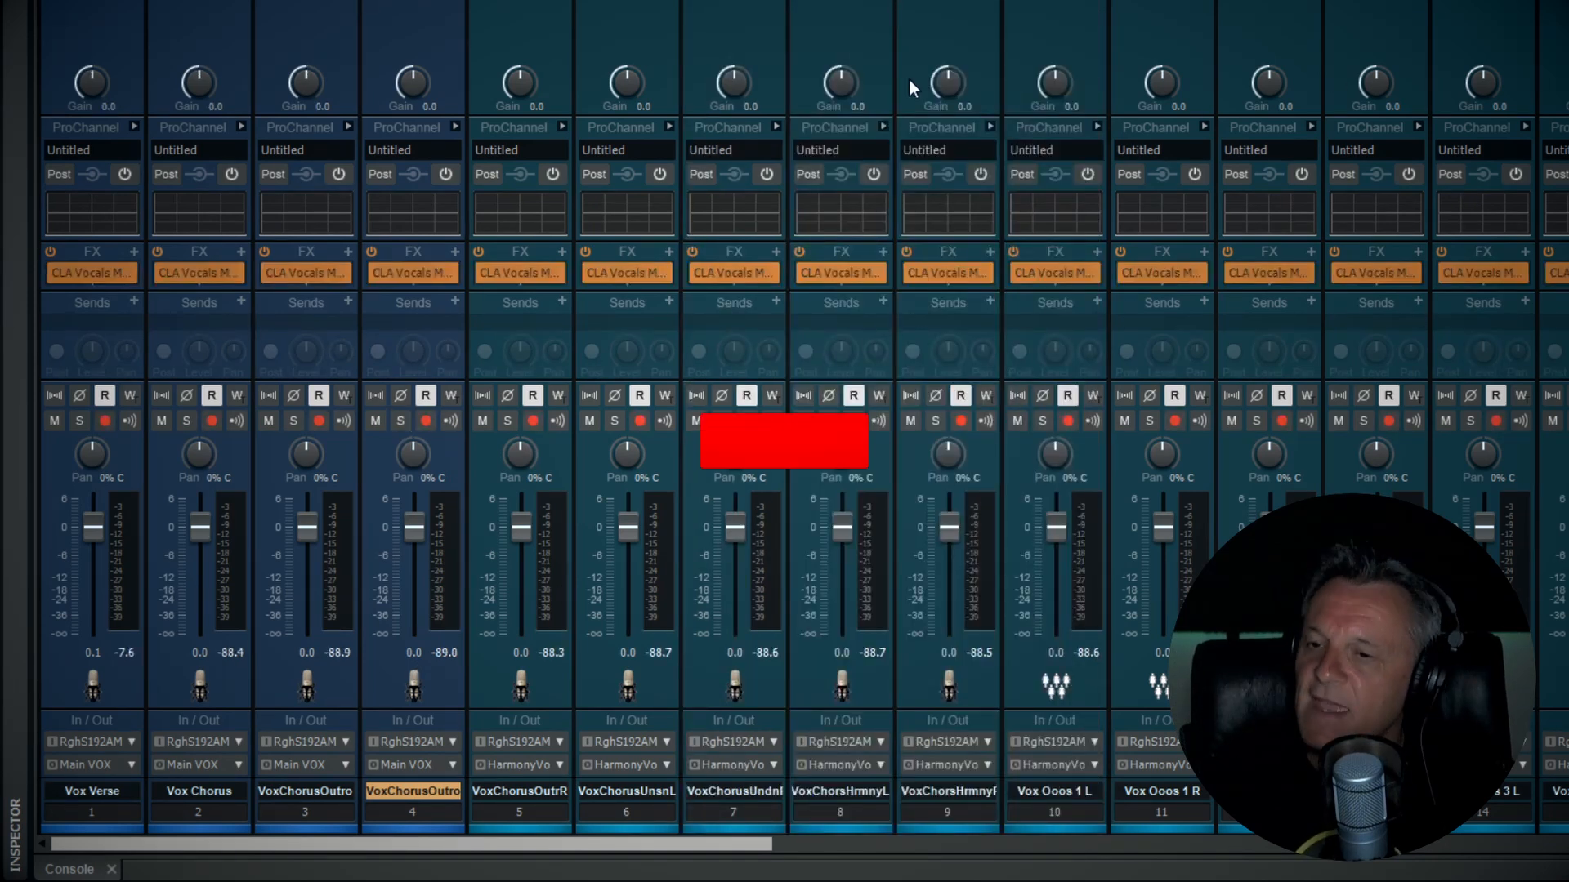
{"action": "left_click_drag", "start_coordinate": [771, 843], "coordinate": [1568, 843]}
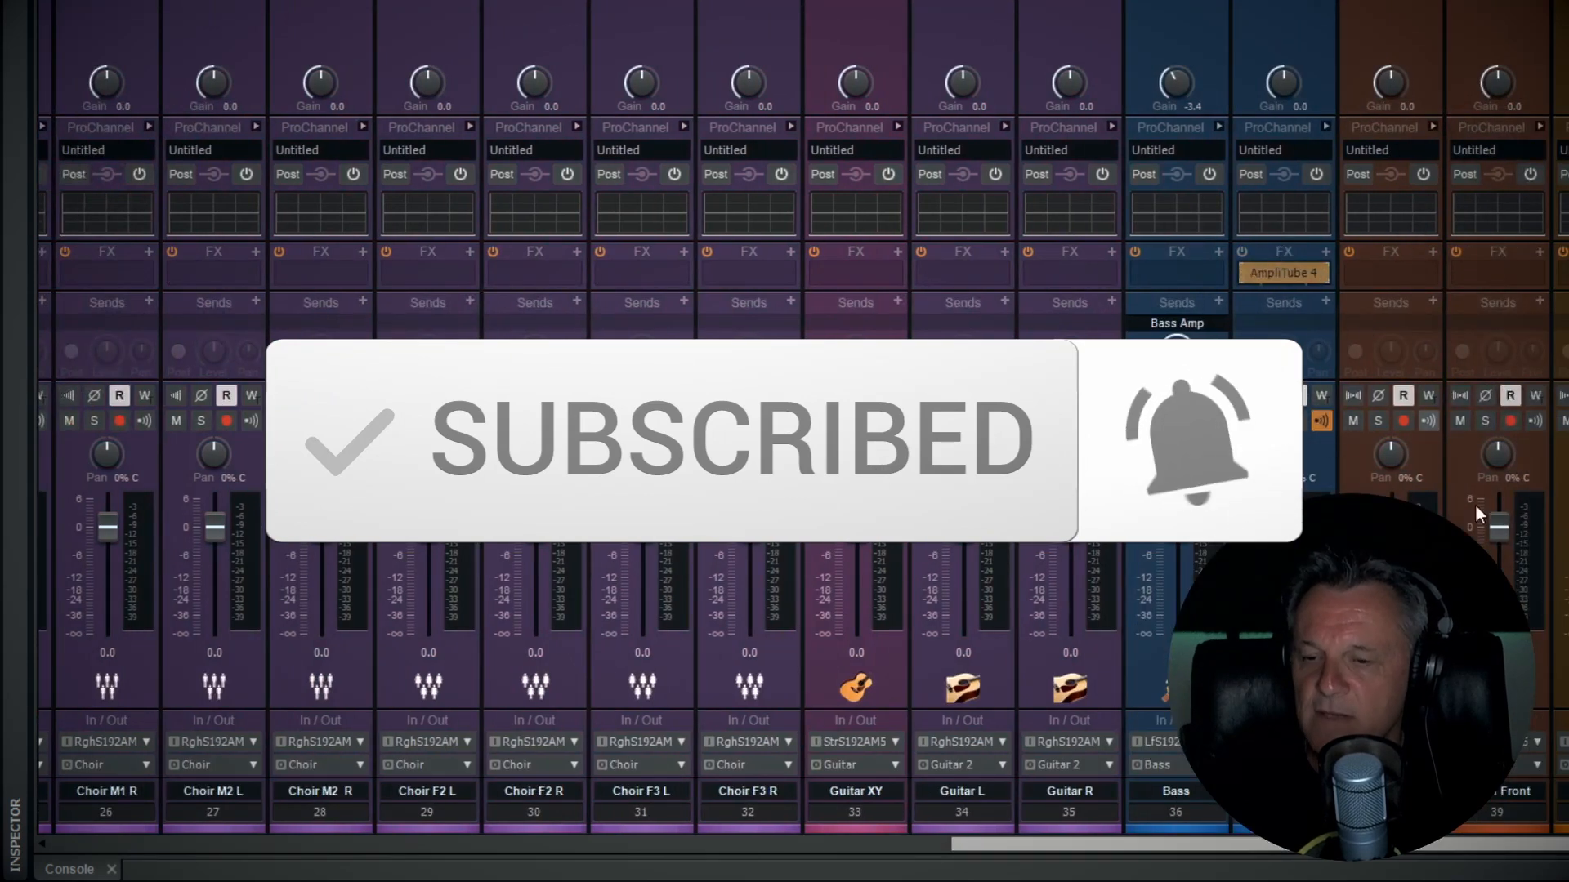